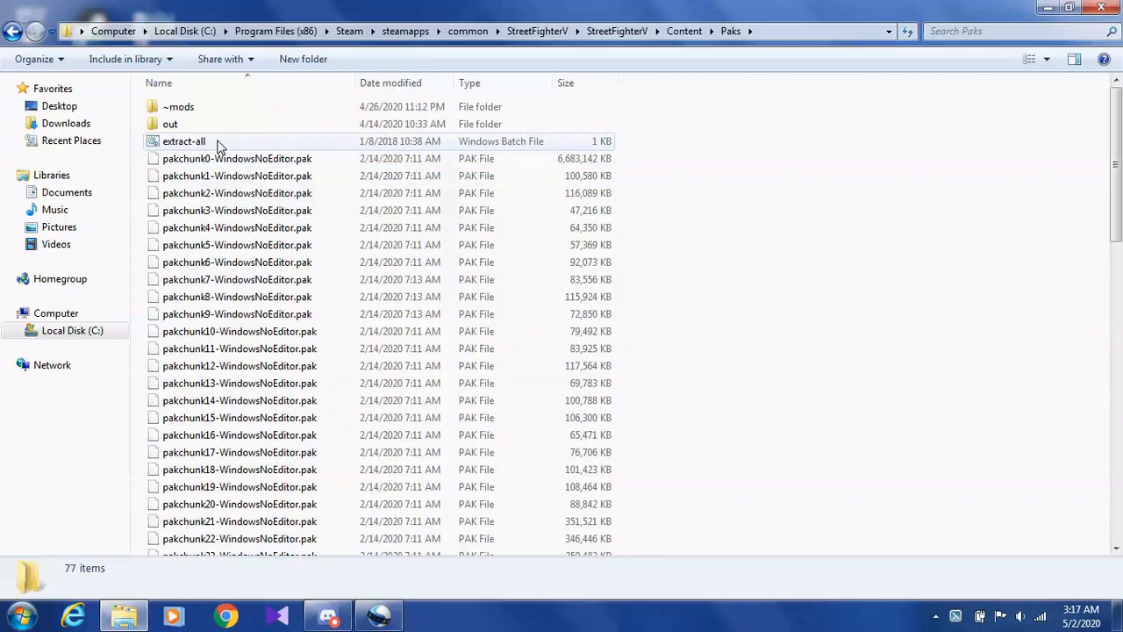
Look through the Paks folder and open the extracted Z20 character folder under out\StreetFighterV\Content\Chara
{"action": "scroll", "coordinate": [1049, 171], "scroll_direction": "down", "scroll_amount": 17}
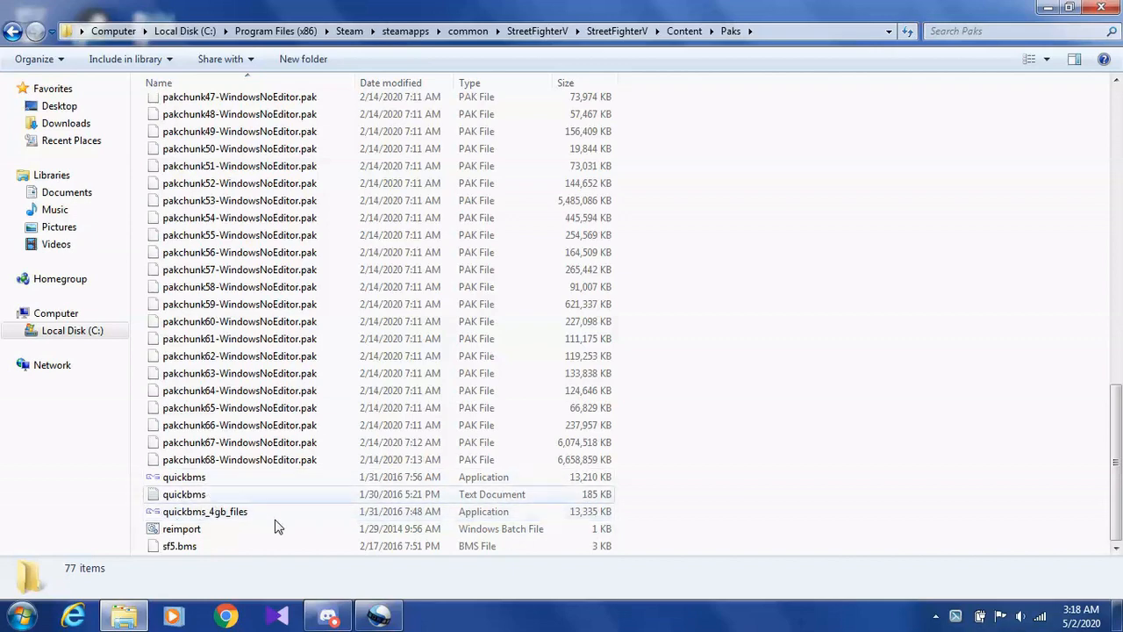
{"action": "left_click_drag", "start_coordinate": [1117, 456], "coordinate": [1120, 116]}
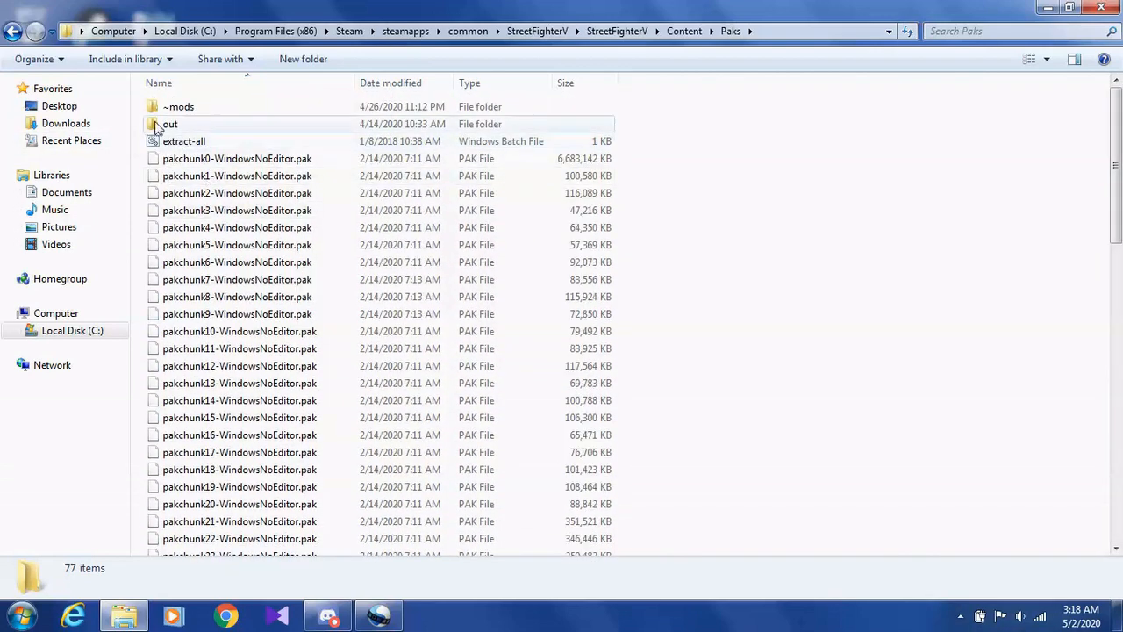
{"action": "double_click", "coordinate": [198, 128]}
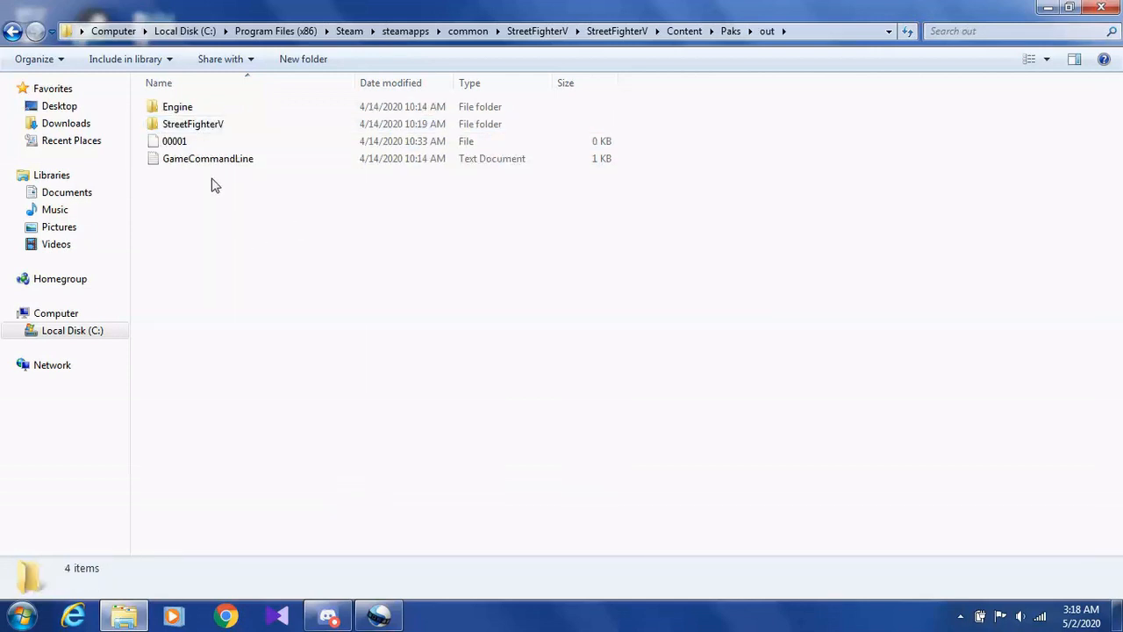
{"action": "double_click", "coordinate": [224, 130]}
{"action": "double_click", "coordinate": [180, 124]}
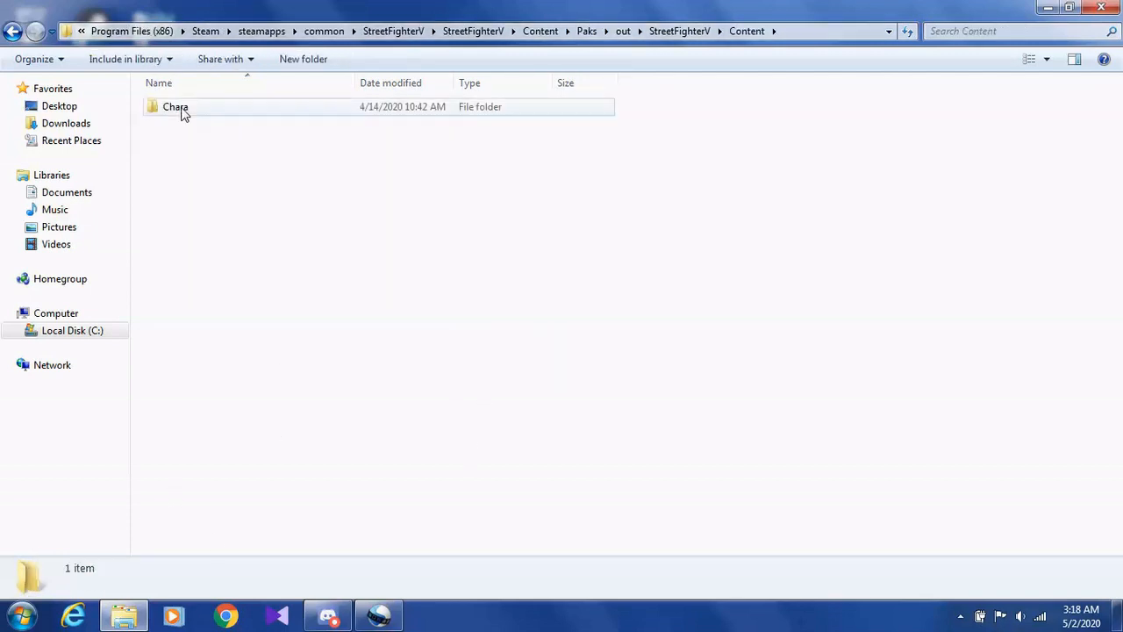
{"action": "double_click", "coordinate": [181, 110]}
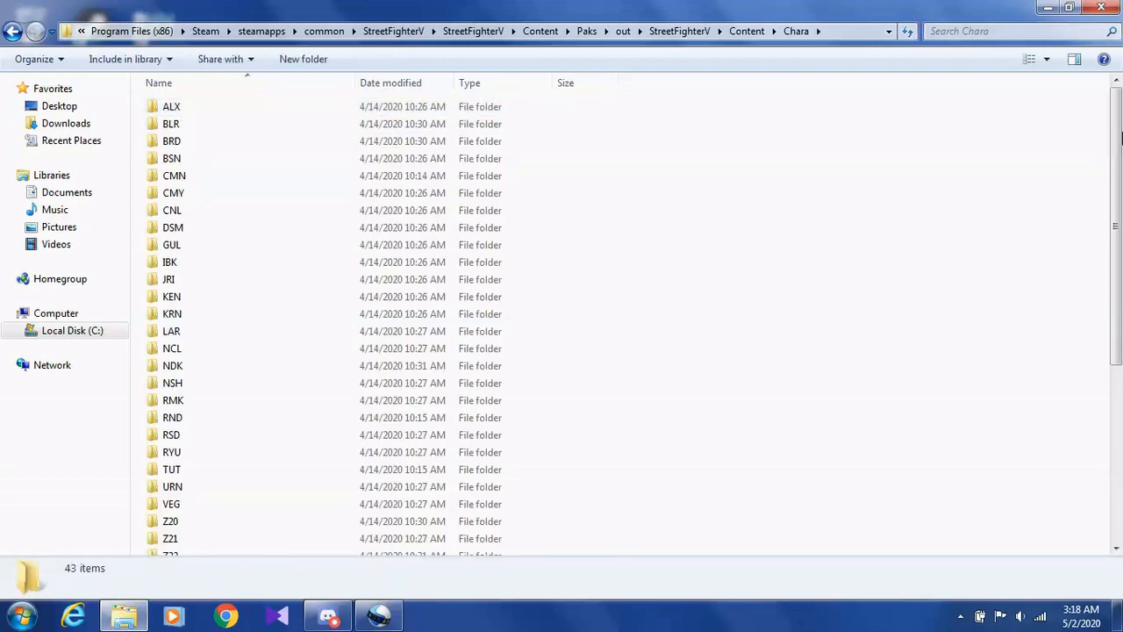
{"action": "left_click_drag", "start_coordinate": [1117, 154], "coordinate": [1116, 188]}
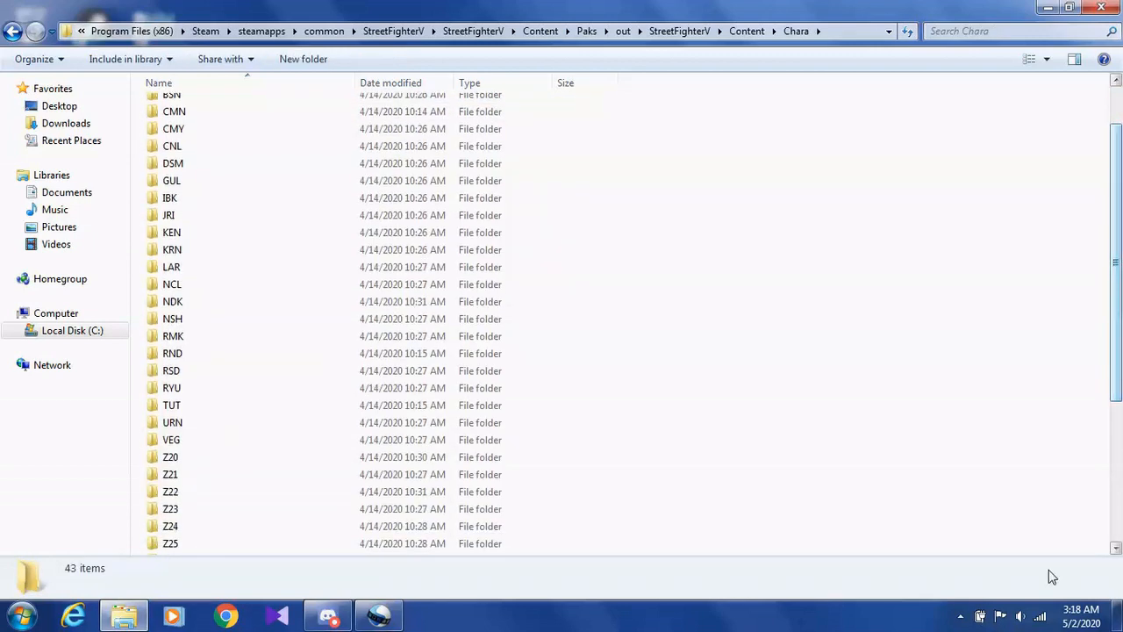
{"action": "double_click", "coordinate": [185, 463]}
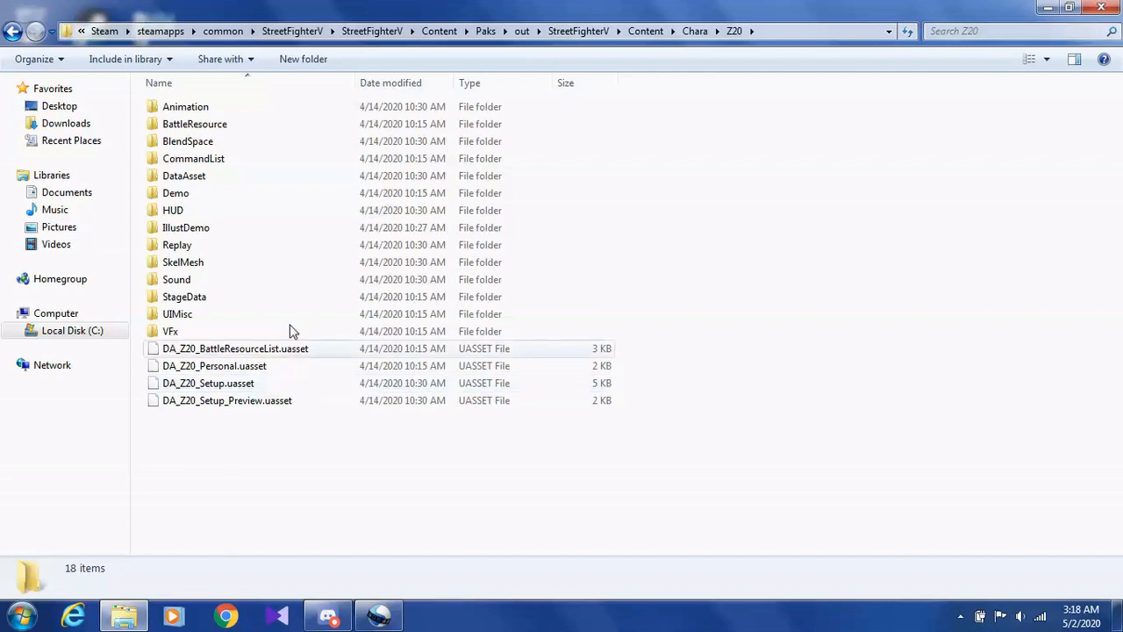
Examine the subfolders of costume 04 in Z20's SkelMesh folder, and return to the Z20 folder
{"action": "double_click", "coordinate": [219, 266]}
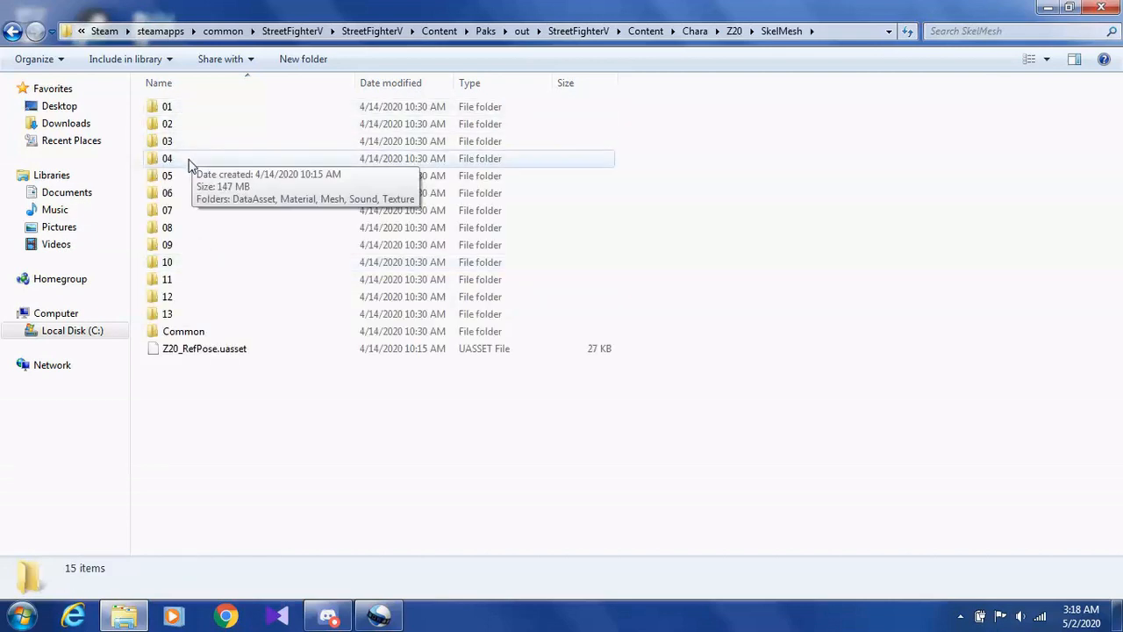
{"action": "double_click", "coordinate": [188, 163]}
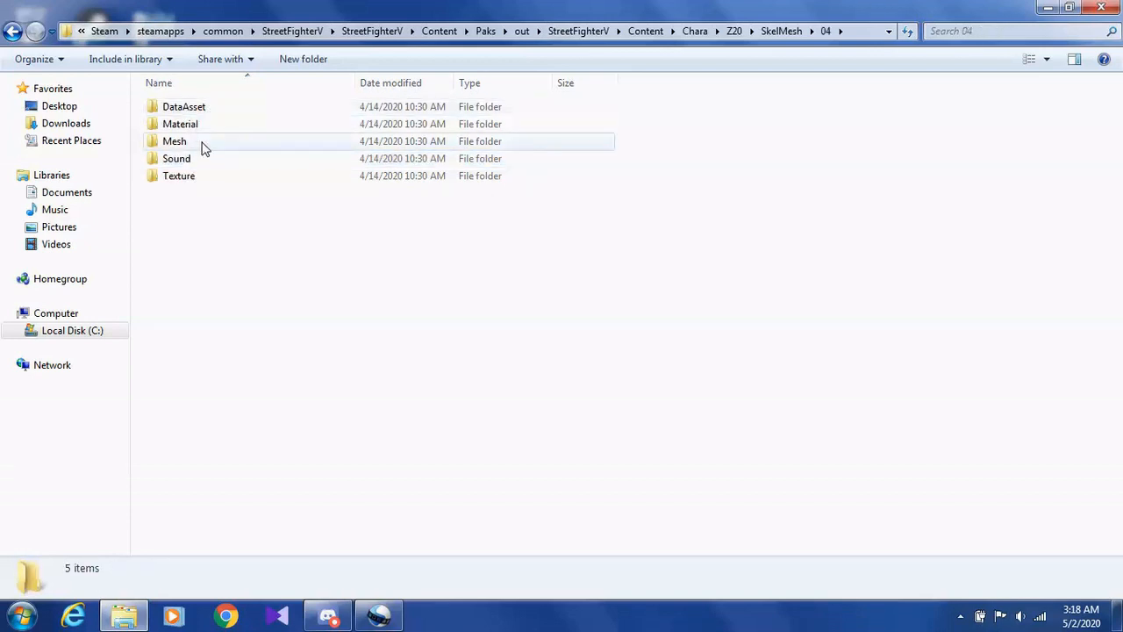
{"action": "key", "text": "BackSpace"}
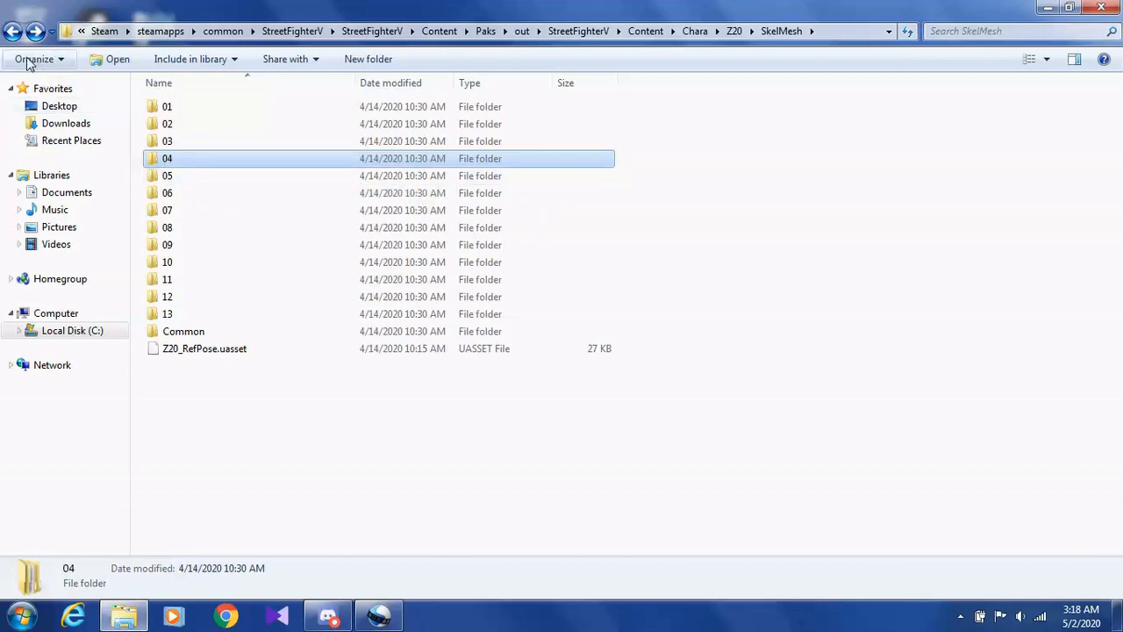
{"action": "left_click", "coordinate": [12, 34]}
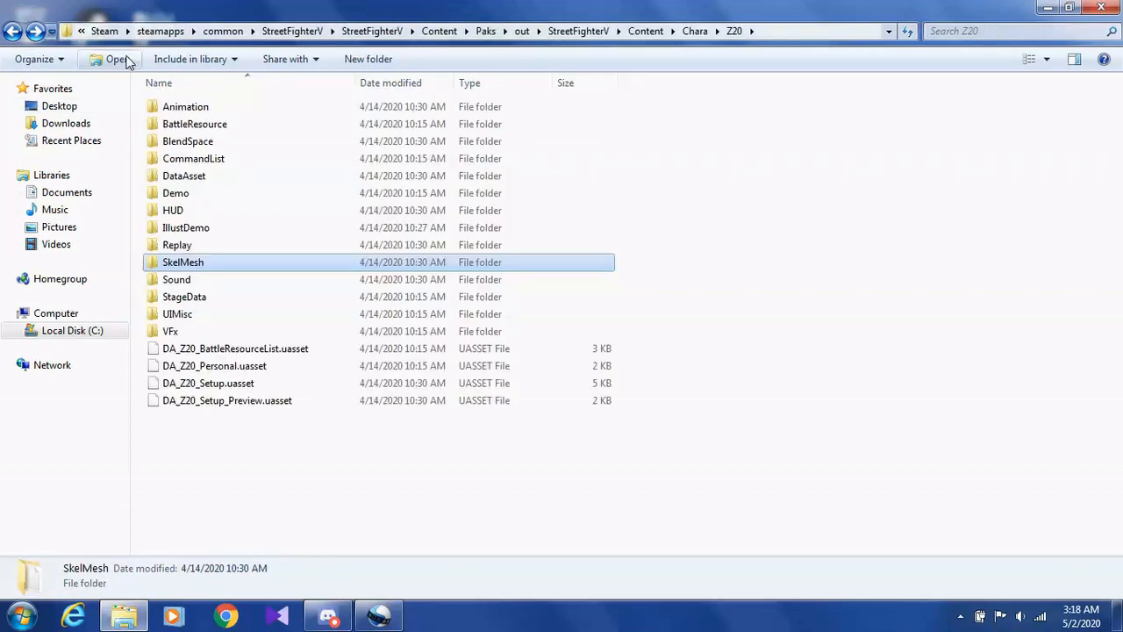
Highlight the facial files from Z20_FCE_BHV_BLINK.uasset through Z20_FCE_SPK_U_ACCENT.uasset in Z20's Animation folder, leaving them uncopied
{"action": "double_click", "coordinate": [199, 110]}
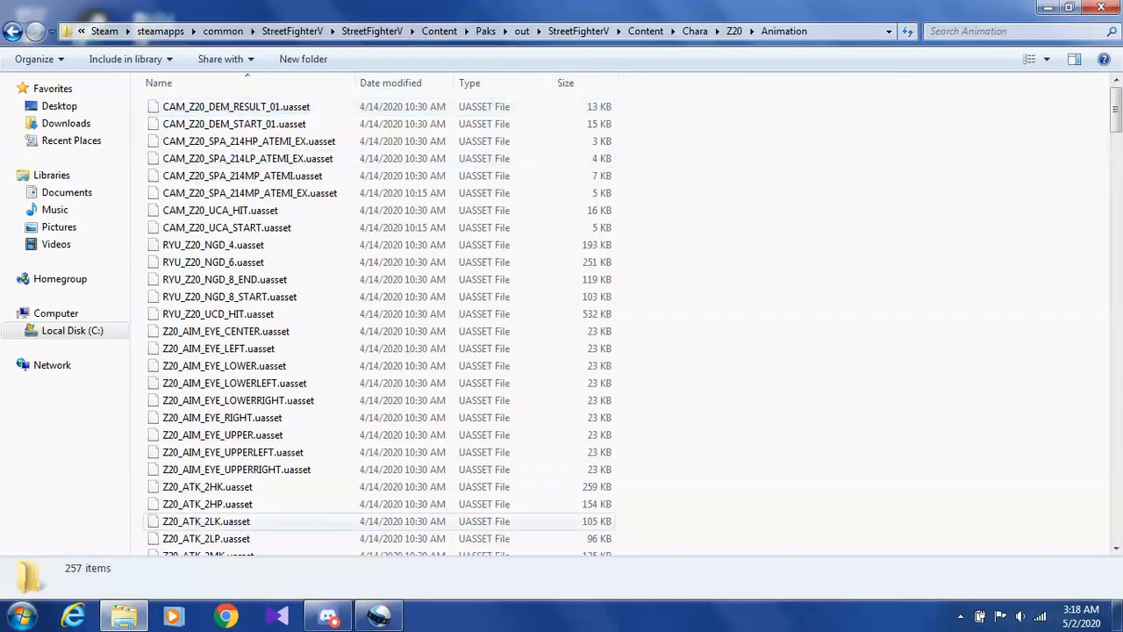
{"action": "left_click", "coordinate": [23, 34]}
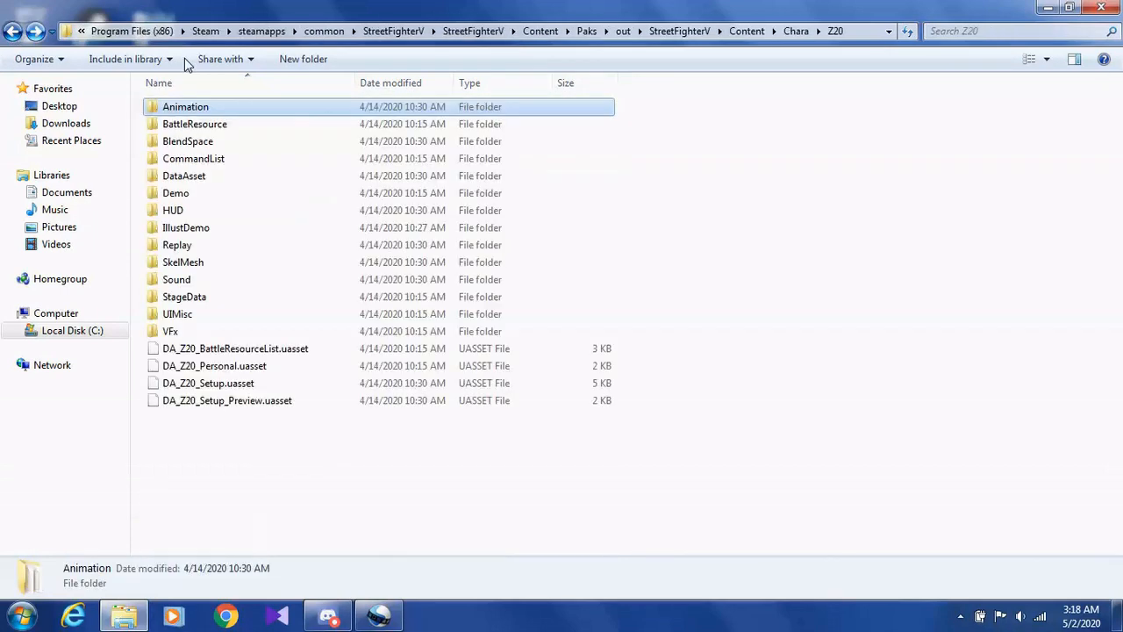
{"action": "left_click", "coordinate": [224, 111]}
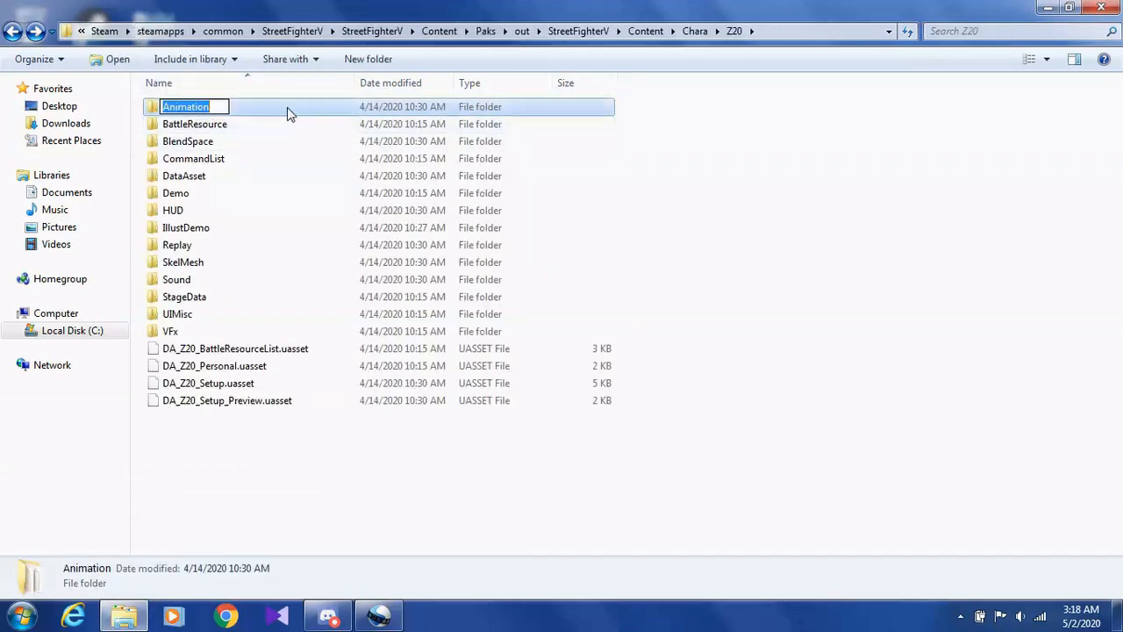
{"action": "double_click", "coordinate": [289, 110]}
{"action": "left_click_drag", "start_coordinate": [1120, 127], "coordinate": [1119, 397]}
{"action": "left_click", "coordinate": [263, 182]}
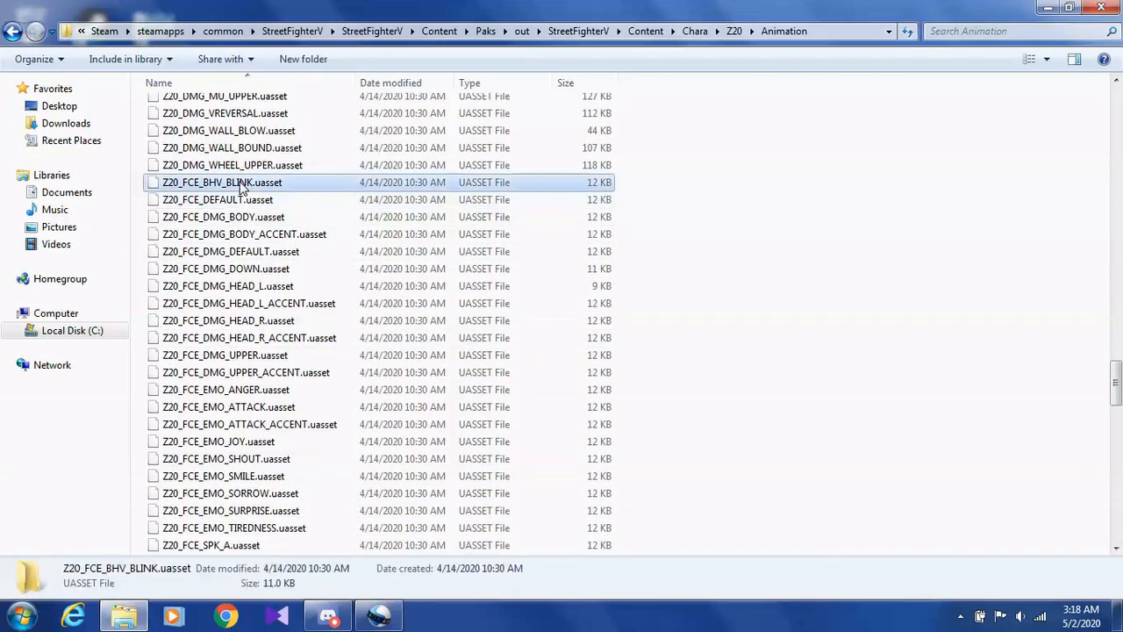
{"action": "scroll", "coordinate": [1117, 391], "scroll_direction": "down", "scroll_amount": 8}
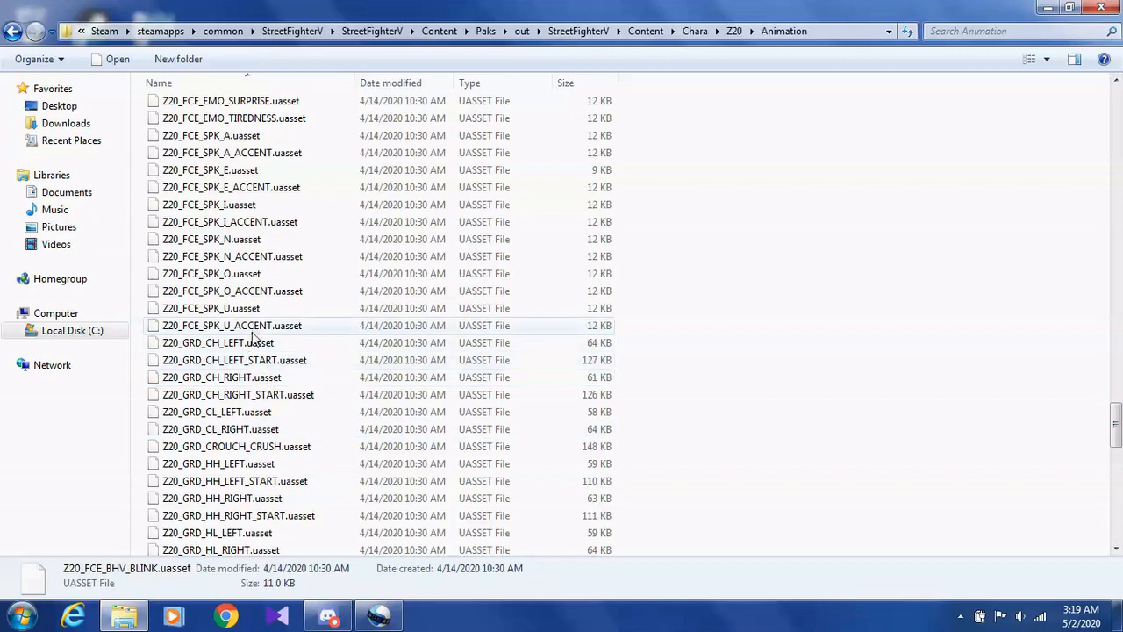
{"action": "left_click", "coordinate": [255, 326], "text": "shift"}
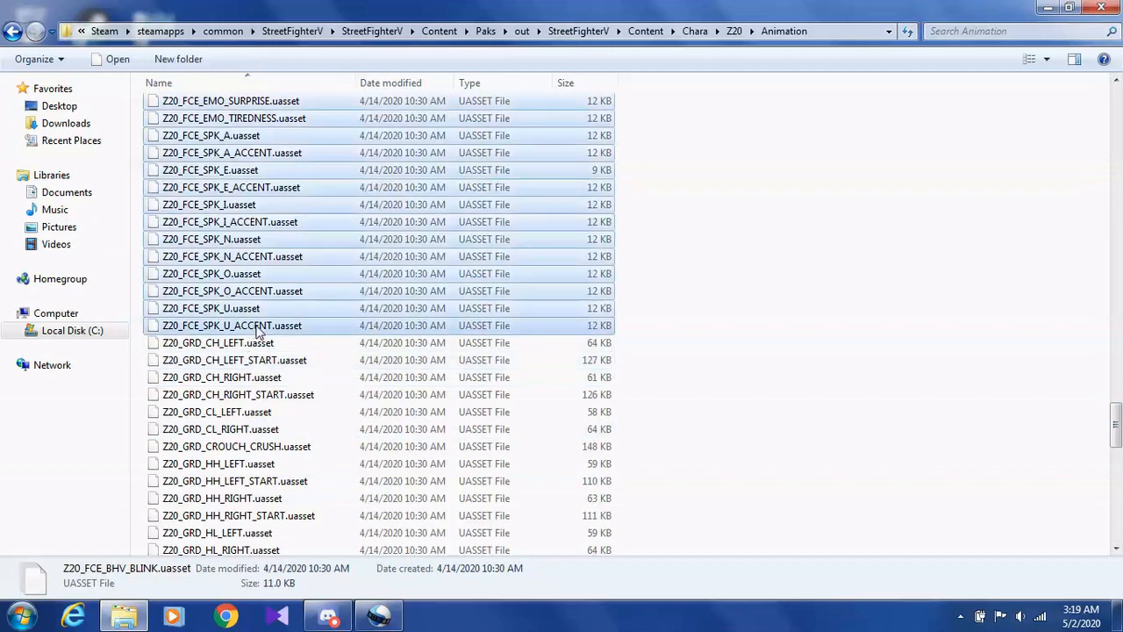
{"action": "right_click", "coordinate": [357, 222]}
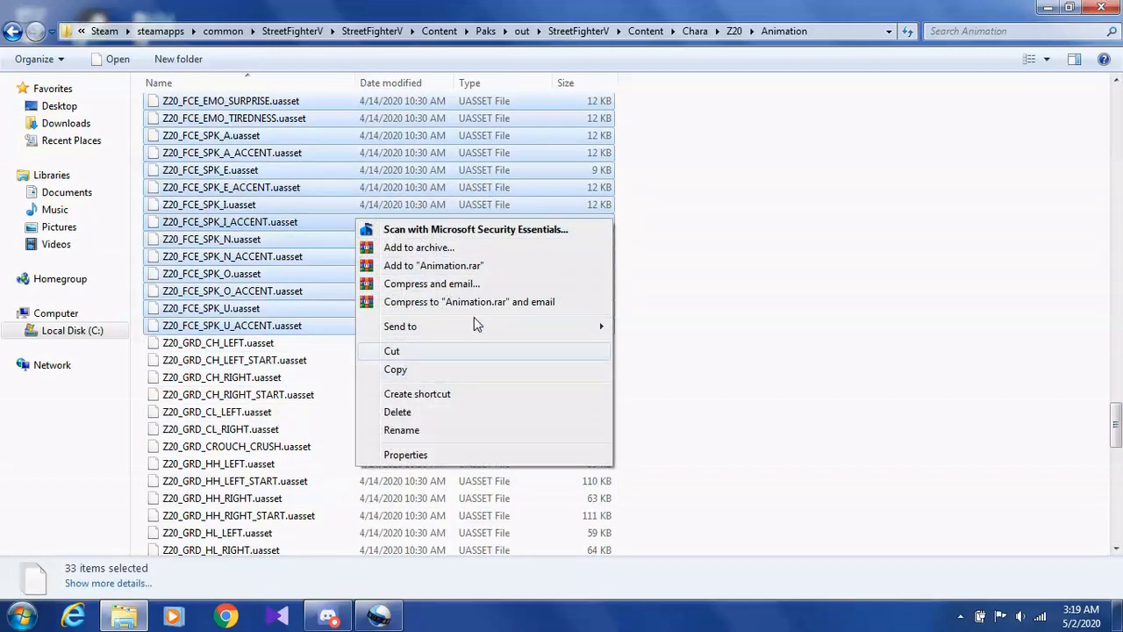
{"action": "left_click", "coordinate": [748, 215]}
Examine the voice and music files in Z20's Sound folder, and leave the folder
{"action": "left_click", "coordinate": [12, 32]}
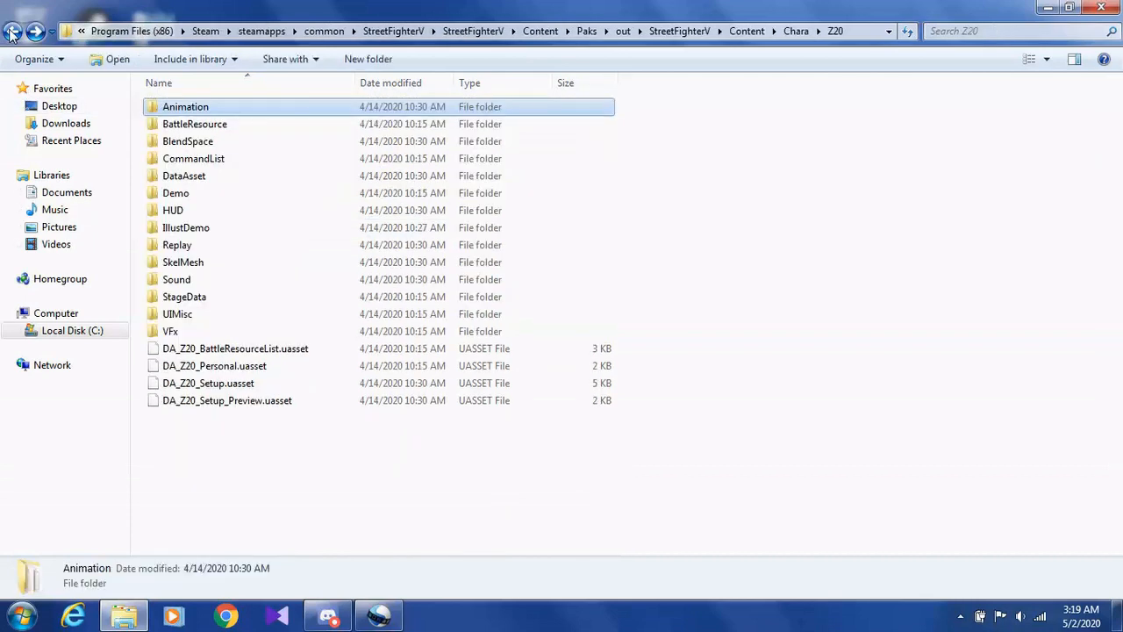
{"action": "left_click", "coordinate": [207, 263]}
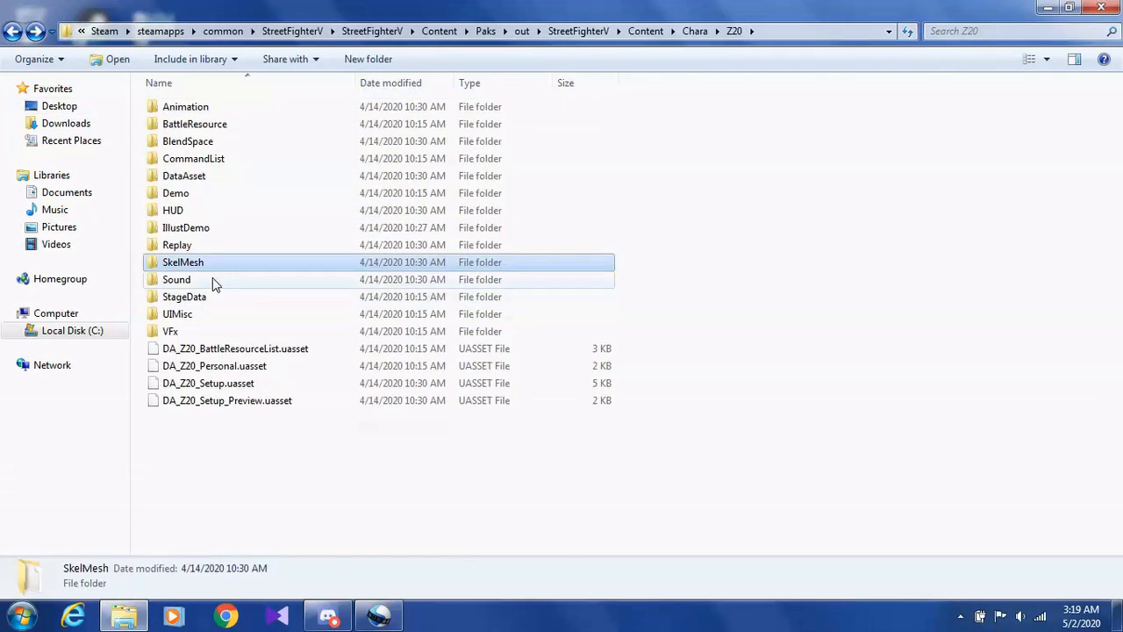
{"action": "double_click", "coordinate": [212, 279]}
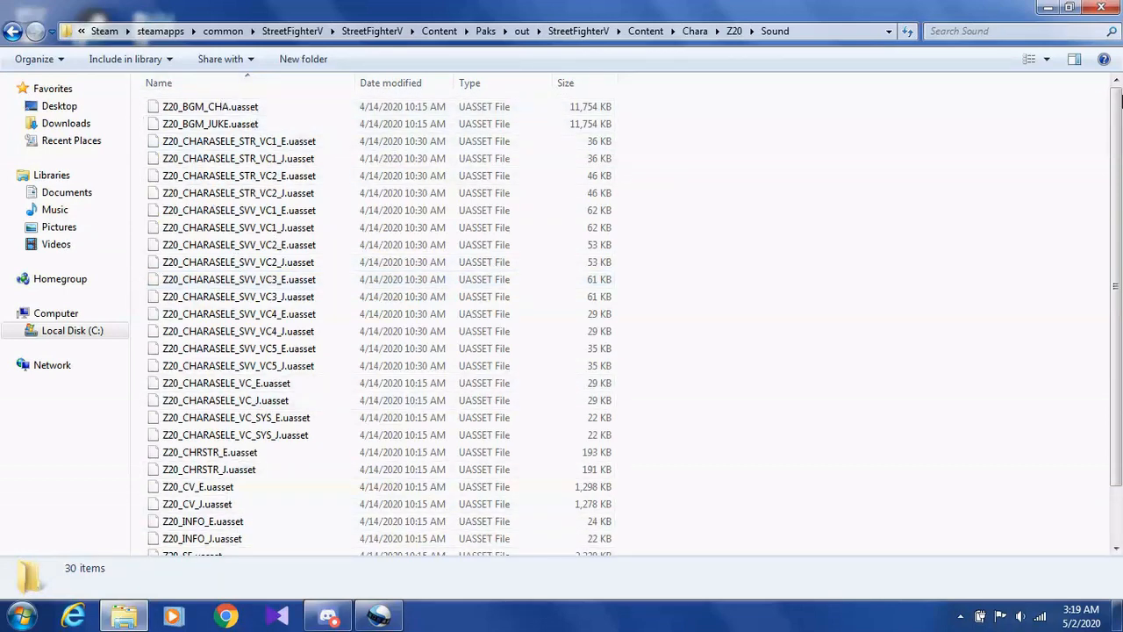
{"action": "scroll", "coordinate": [1121, 261], "scroll_direction": "down", "scroll_amount": 2}
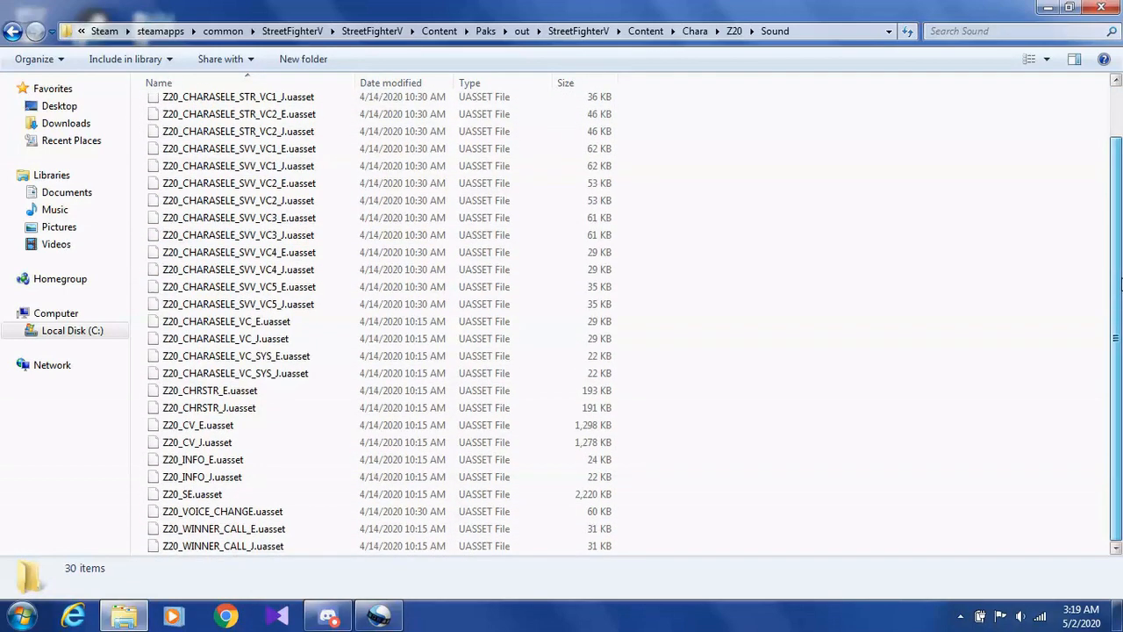
{"action": "left_click_drag", "start_coordinate": [1120, 282], "coordinate": [1117, 81]}
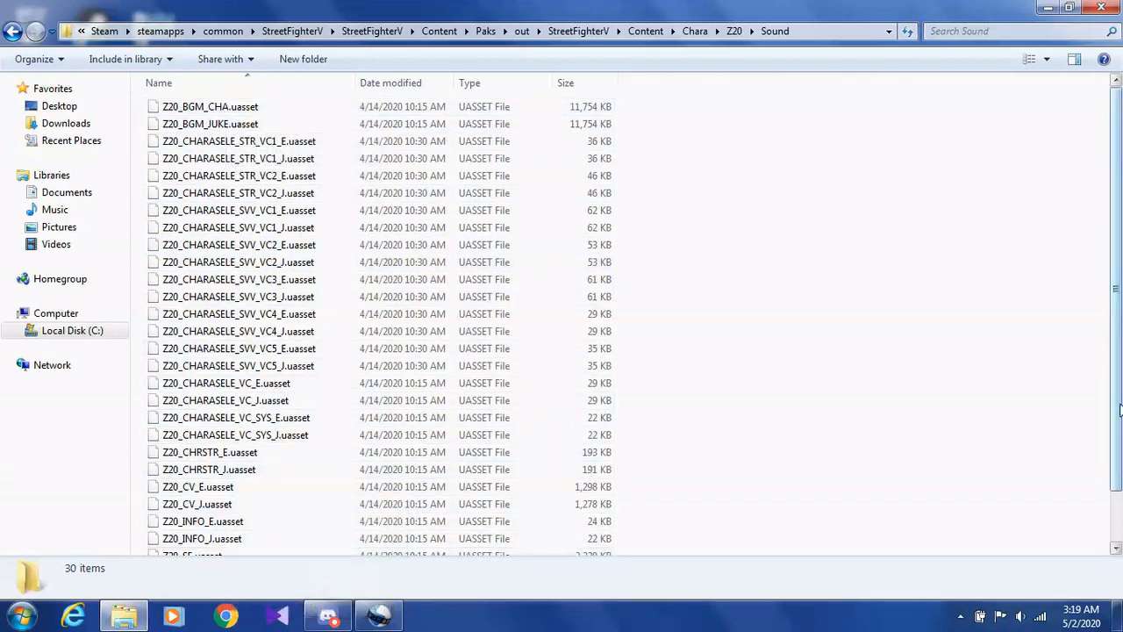
{"action": "scroll", "coordinate": [1082, 489], "scroll_direction": "down", "scroll_amount": 1}
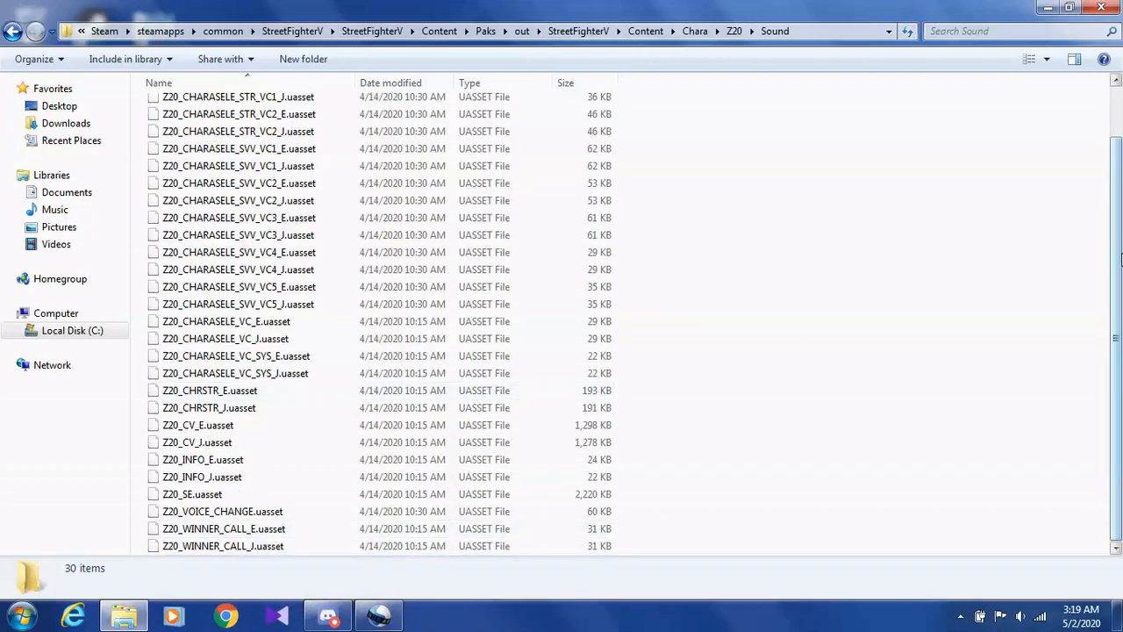
{"action": "left_click", "coordinate": [11, 35]}
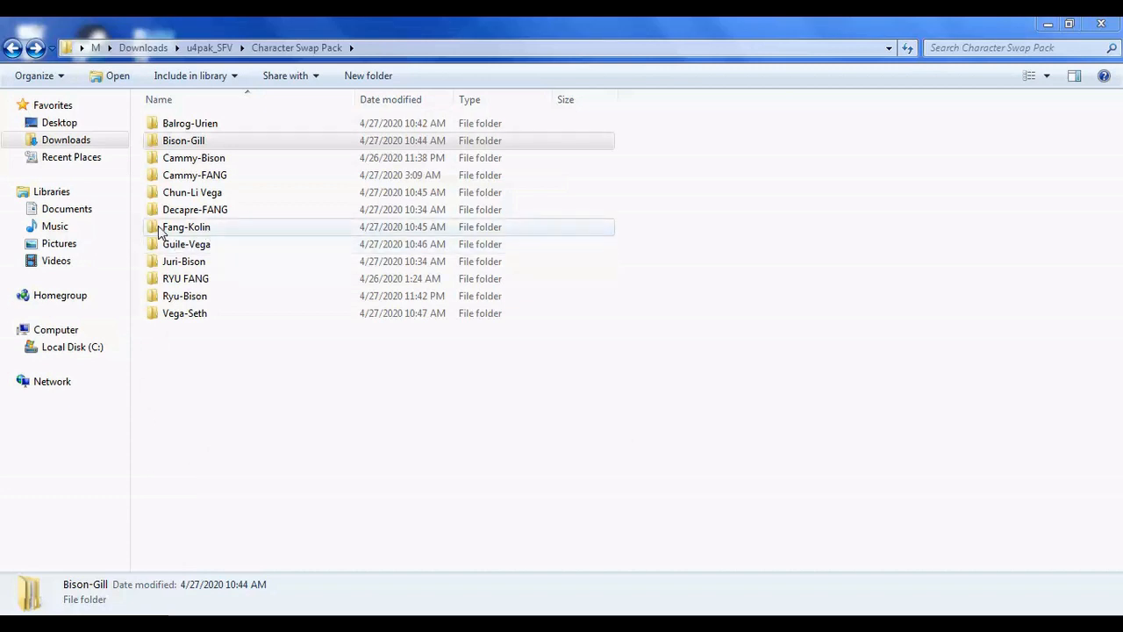
Open the StreetFighterV\Content\Chara folder inside the Fang-Kolin swap folder
{"action": "double_click", "coordinate": [211, 230]}
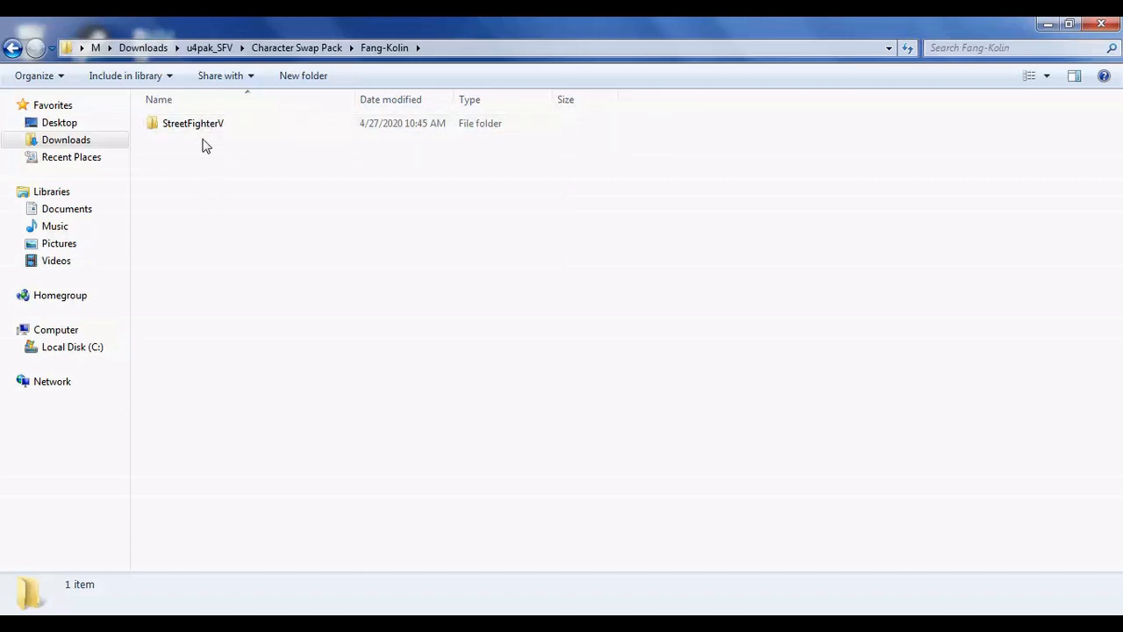
{"action": "double_click", "coordinate": [208, 125]}
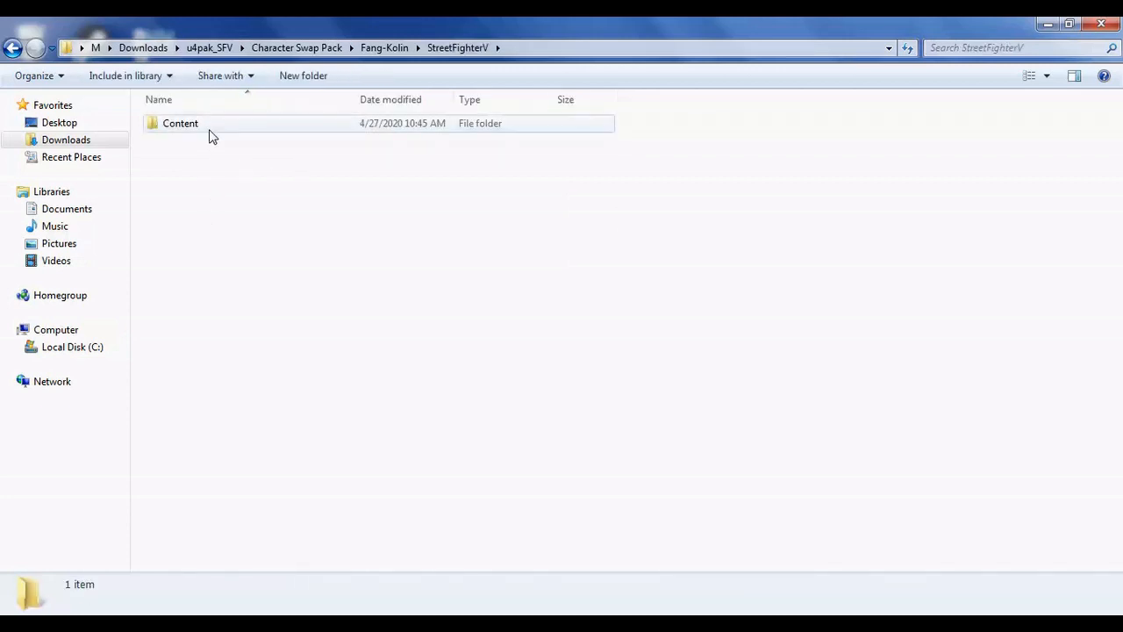
{"action": "double_click", "coordinate": [218, 127]}
{"action": "double_click", "coordinate": [213, 131]}
{"action": "left_click", "coordinate": [214, 127]}
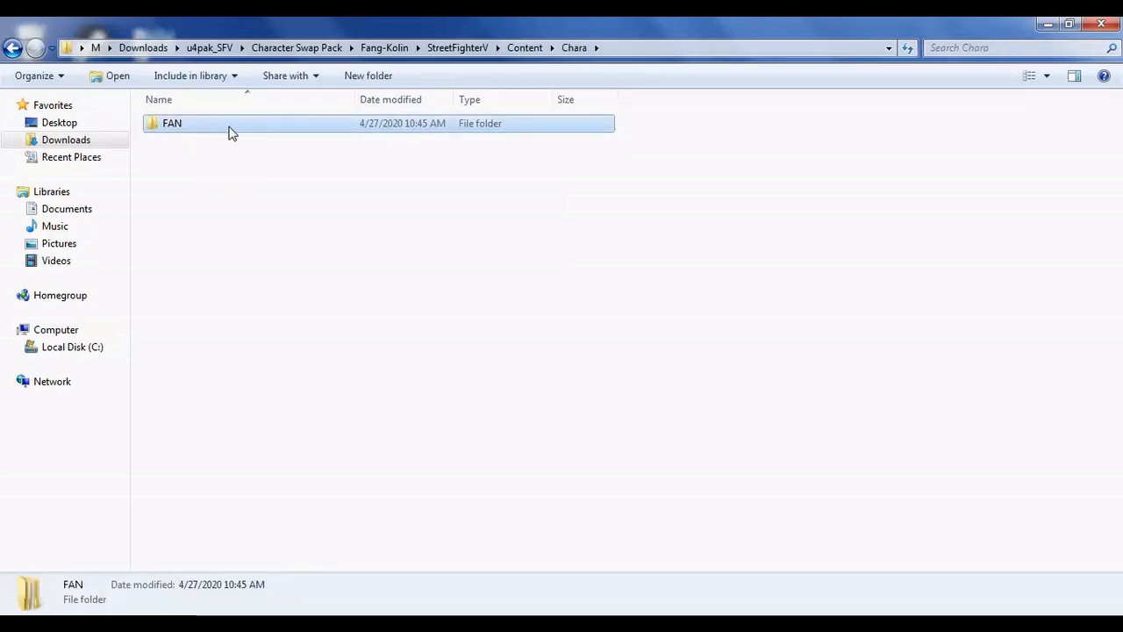
{"action": "left_click", "coordinate": [296, 155]}
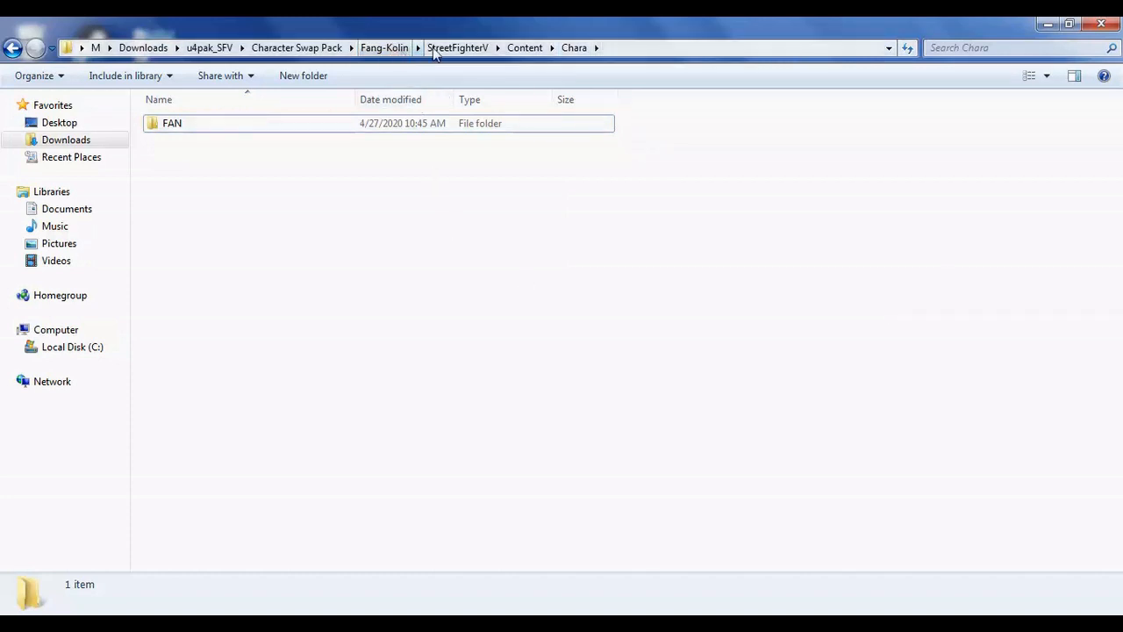
Open the DataAsset folder of costume 01 under FAN\SkelMesh
{"action": "left_click", "coordinate": [198, 130]}
{"action": "left_click", "coordinate": [200, 127]}
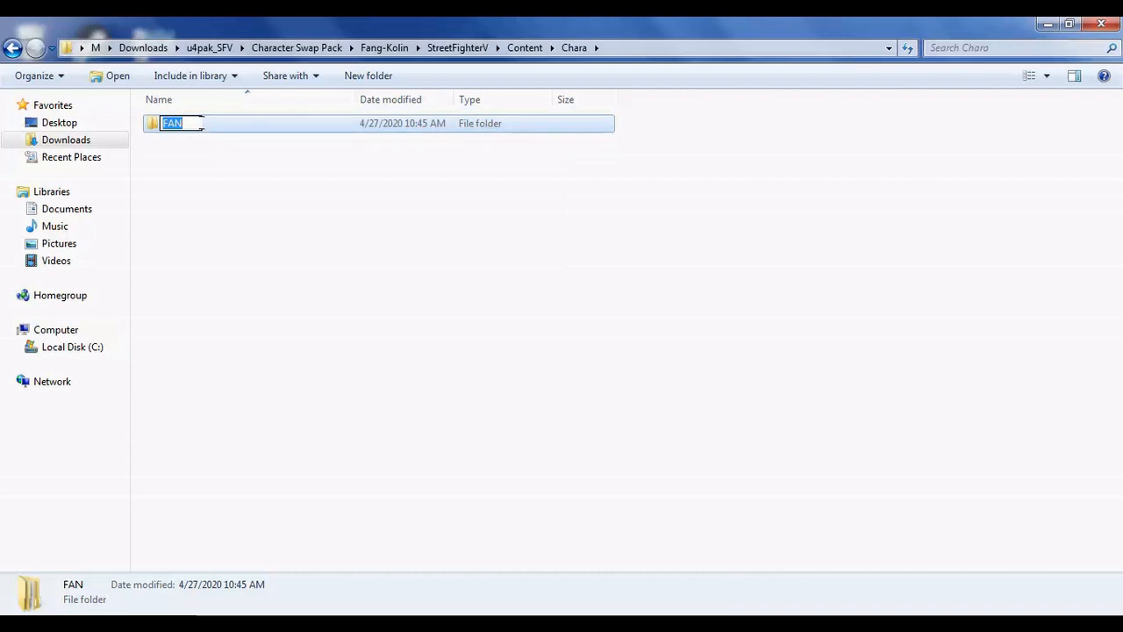
{"action": "double_click", "coordinate": [277, 123]}
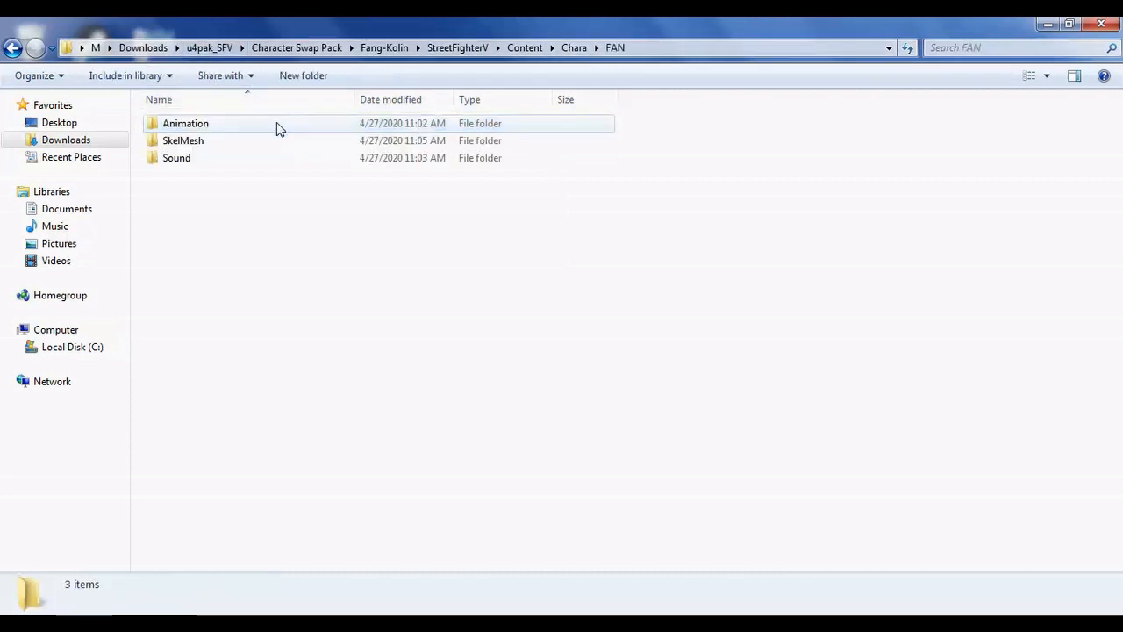
{"action": "double_click", "coordinate": [226, 142]}
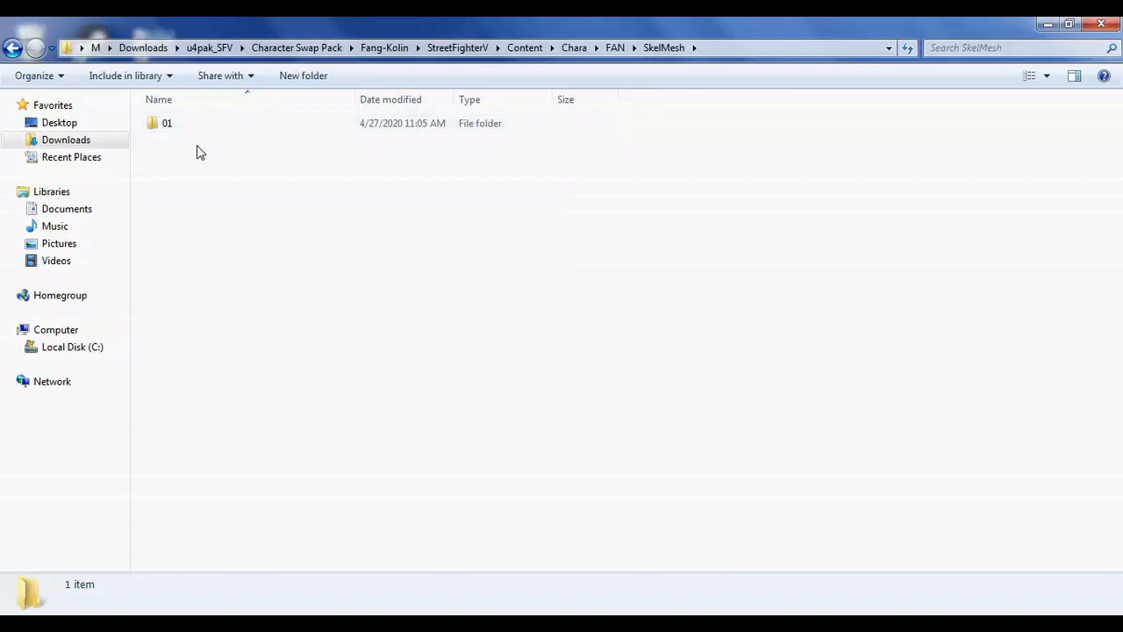
{"action": "double_click", "coordinate": [193, 127]}
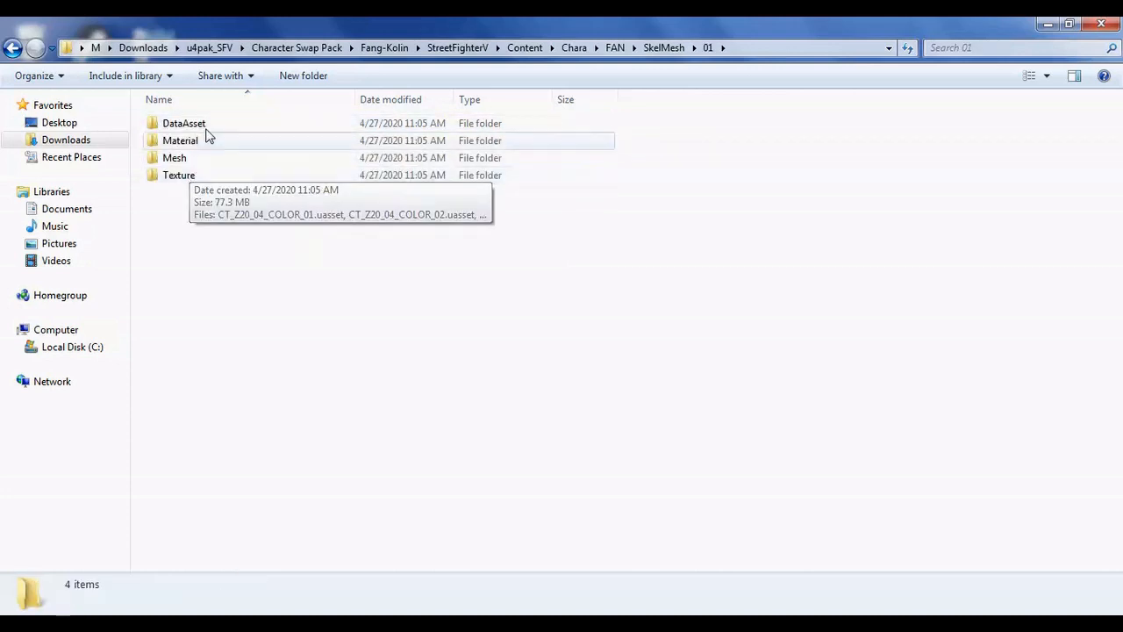
{"action": "double_click", "coordinate": [200, 126]}
Rename DA_Z20_Costume_04.uasset to DA_FAN_Costume_01.uasset
{"action": "left_click", "coordinate": [279, 126]}
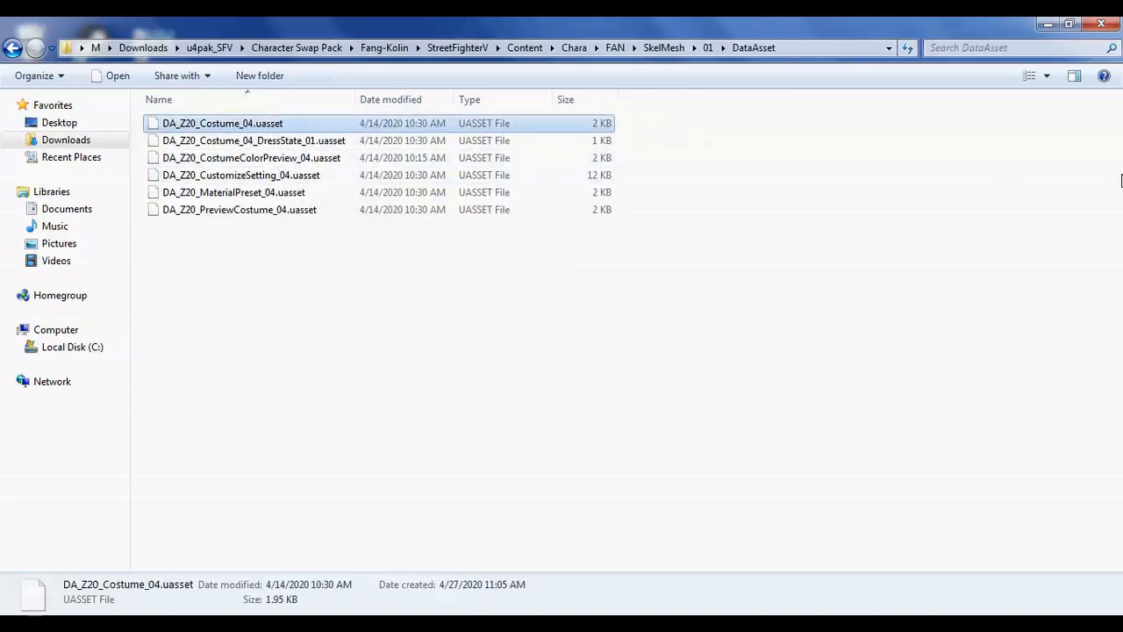
{"action": "key", "text": "F2"}
{"action": "key", "text": "Left"}
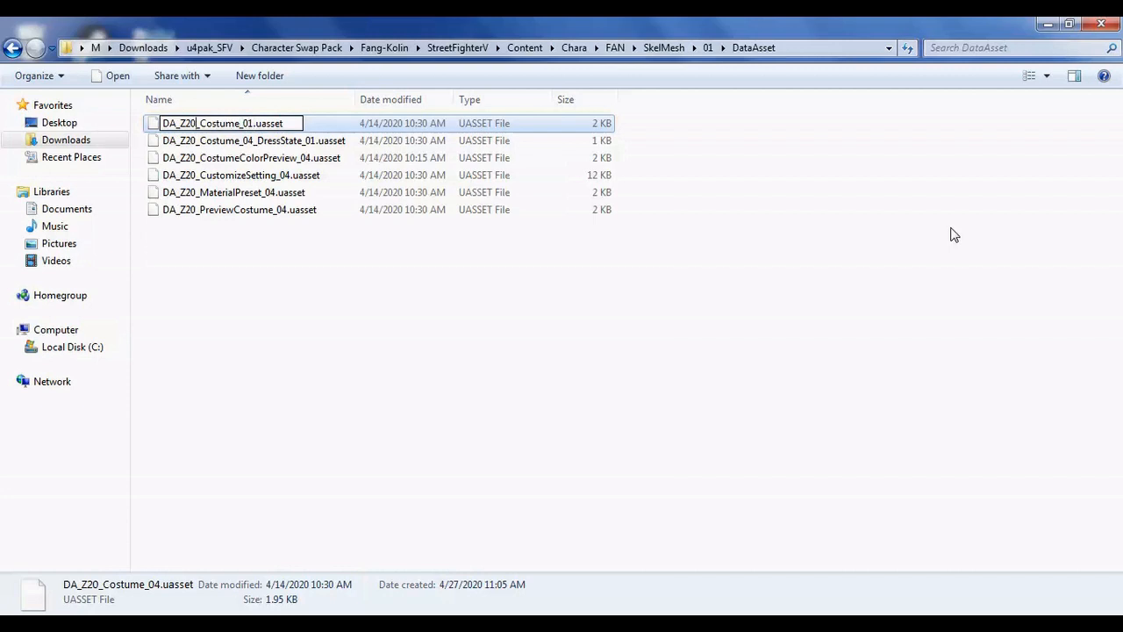
{"action": "key", "text": "BackSpace"}
{"action": "key", "text": "BackSpace"}
{"action": "key", "text": "BackSpace"}
{"action": "type", "text": "FAN"}
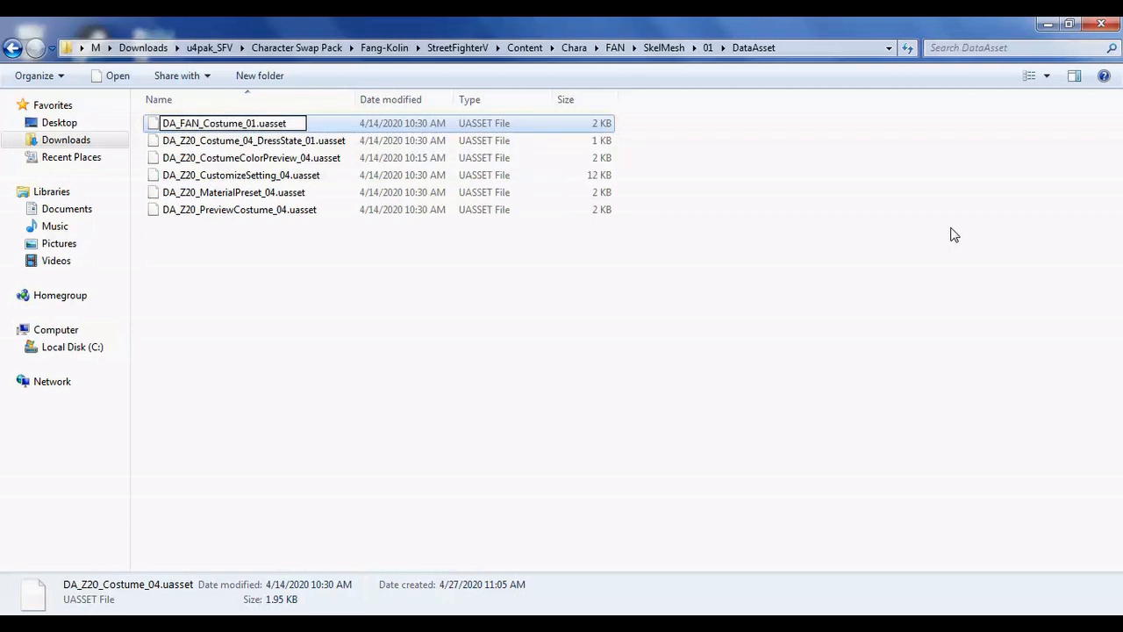
{"action": "key", "text": "Return"}
Rename DA_Z20_Costume_04_DressState_01.uasset to DA_FAN_Costume_01_DressState_01.uasset
{"action": "key", "text": "Down"}
{"action": "key", "text": "F2"}
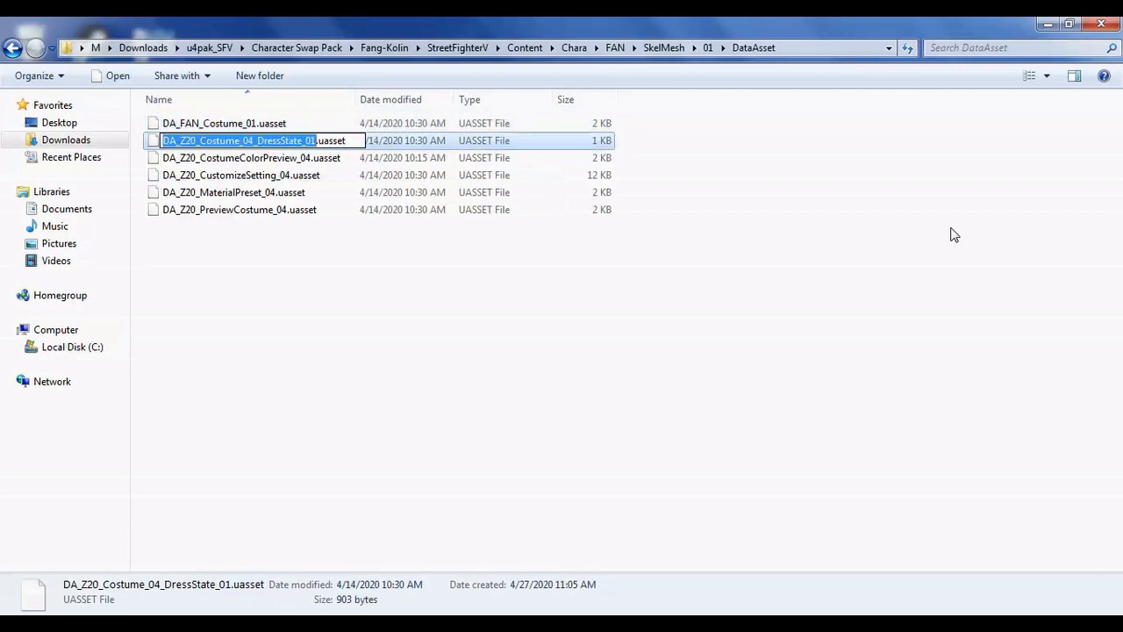
{"action": "key", "text": "Right"}
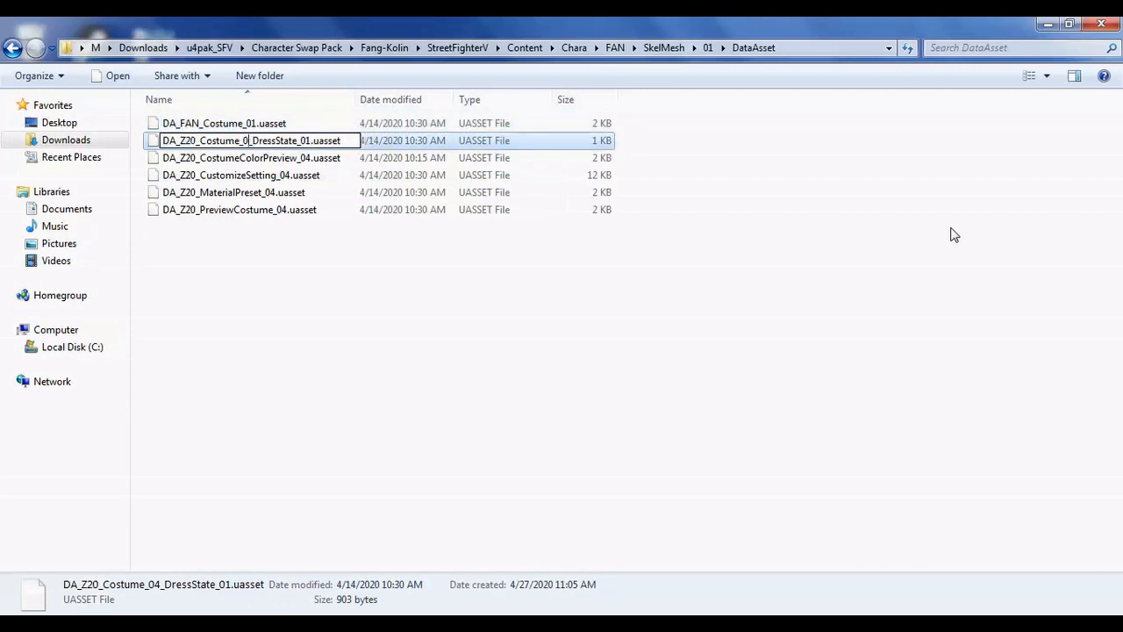
{"action": "key", "text": "BackSpace"}
{"action": "key", "text": "BackSpace"}
{"action": "key", "text": "BackSpace"}
{"action": "type", "text": "FAN"}
{"action": "key", "text": "Return"}
Rename DA_Z20_CostumeColorPreview_04.uasset to DA_FAN_CostumeColorPreview_01.uasset
{"action": "key", "text": "Down"}
{"action": "key", "text": "F2"}
{"action": "key", "text": "Right"}
{"action": "key", "text": "BackSpace"}
{"action": "type", "text": "1"}
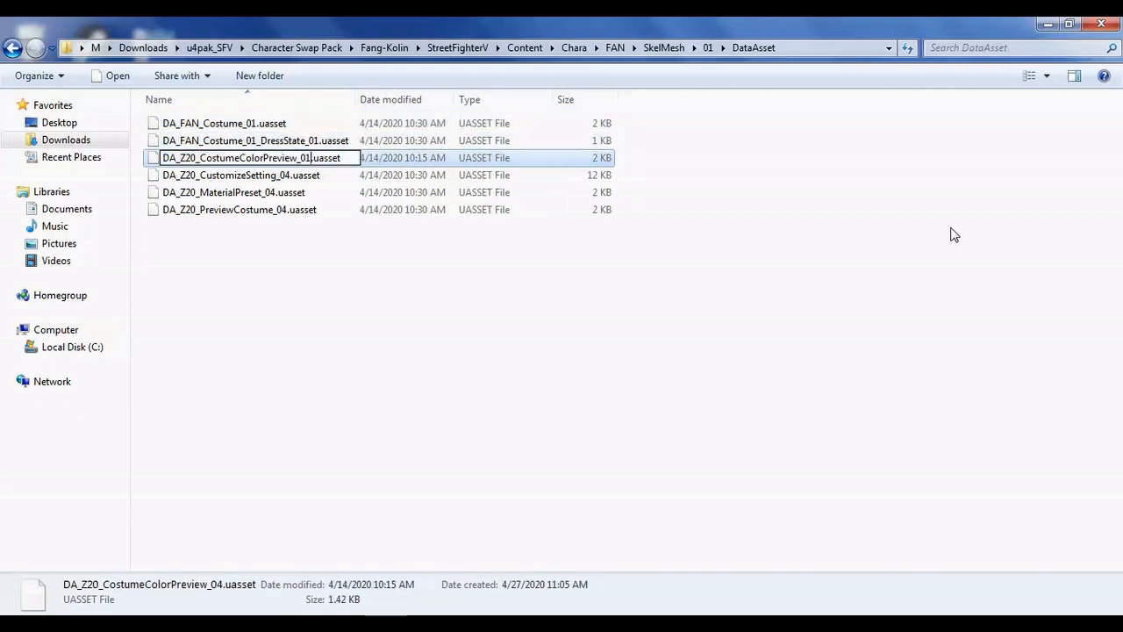
{"action": "key", "text": "Home"}
{"action": "key", "text": "Right"}
{"action": "key", "text": "Right"}
{"action": "key", "text": "Right"}
{"action": "key", "text": "Right"}
{"action": "key", "text": "Right"}
{"action": "key", "text": "Right"}
{"action": "key", "text": "BackSpace"}
{"action": "key", "text": "BackSpace"}
{"action": "key", "text": "BackSpace"}
{"action": "type", "text": "FAN"}
{"action": "key", "text": "Return"}
Rename DA_Z20_CustomizeSetting_04.uasset to DA_FAN_CustomizeSetting_01.uasset
{"action": "key", "text": "Down"}
{"action": "key", "text": "F2"}
{"action": "key", "text": "Right"}
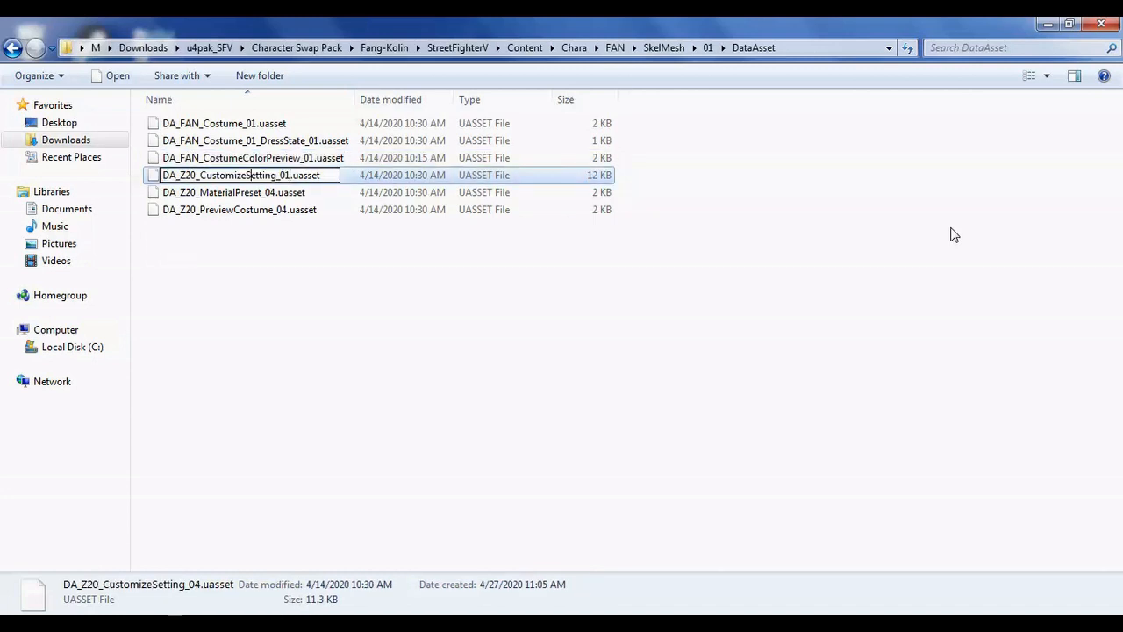
{"action": "key", "text": "Left"}
{"action": "key", "text": "Left"}
{"action": "key", "text": "Left"}
{"action": "key", "text": "Left"}
{"action": "key", "text": "Left"}
{"action": "key", "text": "Left"}
{"action": "key", "text": "Left"}
{"action": "key", "text": "Left"}
{"action": "key", "text": "Left"}
{"action": "key", "text": "Left"}
{"action": "key", "text": "Left"}
{"action": "key", "text": "BackSpace"}
{"action": "key", "text": "BackSpace"}
{"action": "key", "text": "BackSpace"}
{"action": "type", "text": "FAN"}
{"action": "key", "text": "Return"}
Rename DA_Z20_MaterialPreset_04.uasset to DA_FAN_MaterialPreset_01.uasset
{"action": "key", "text": "Down"}
{"action": "key", "text": "F2"}
{"action": "key", "text": "Right"}
{"action": "key", "text": "BackSpace"}
{"action": "type", "text": "1"}
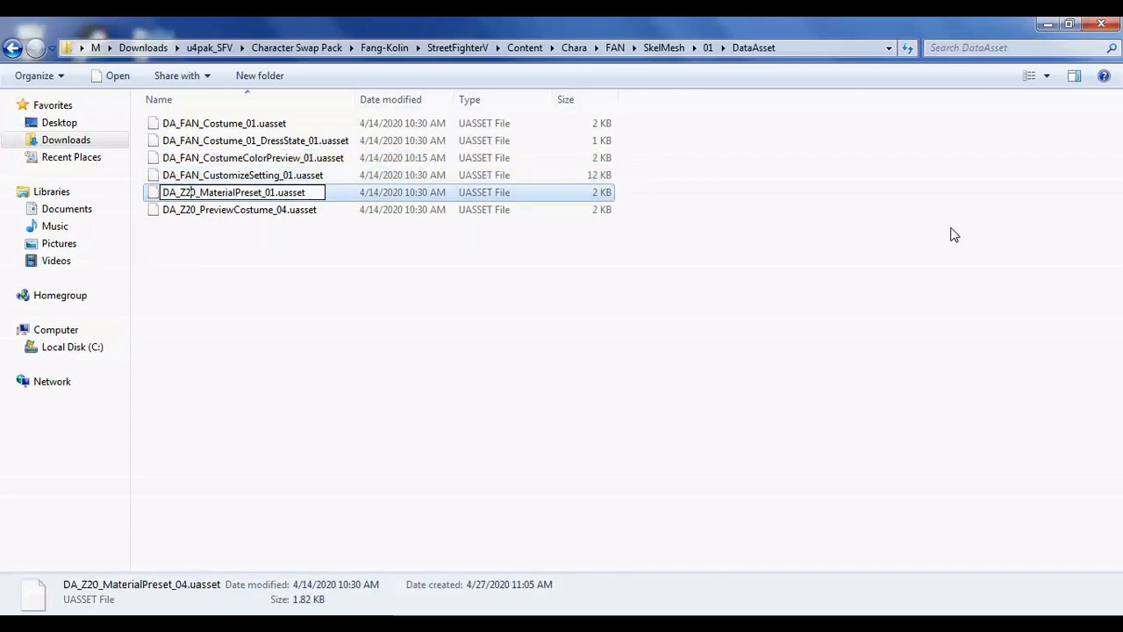
{"action": "key", "text": "BackSpace"}
{"action": "key", "text": "BackSpace"}
{"action": "key", "text": "BackSpace"}
{"action": "type", "text": "FAN"}
{"action": "key", "text": "Return"}
Rename DA_Z20_PreviewCostume_04.uasset to DA_FAN_PreviewCostume_01.uasset
{"action": "key", "text": "Down"}
{"action": "key", "text": "F2"}
{"action": "key", "text": "Right"}
{"action": "key", "text": "BackSpace"}
{"action": "type", "text": "1"}
{"action": "key", "text": "Home"}
{"action": "key", "text": "Right"}
{"action": "key", "text": "Right"}
{"action": "key", "text": "Right"}
{"action": "key", "text": "Right"}
{"action": "key", "text": "Right"}
{"action": "key", "text": "Right"}
{"action": "key", "text": "BackSpace"}
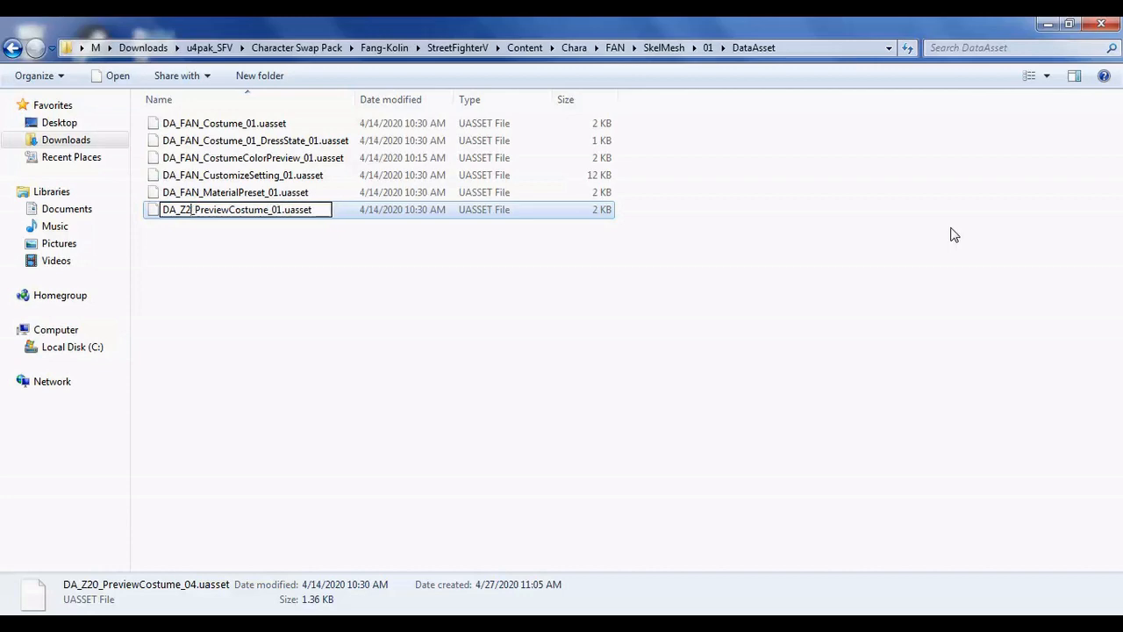
{"action": "key", "text": "BackSpace"}
{"action": "key", "text": "BackSpace"}
{"action": "type", "text": "FAN"}
{"action": "key", "text": "Return"}
Launch HxD and open all six renamed DataAsset files in it, with its window maximized
{"action": "key", "text": "super"}
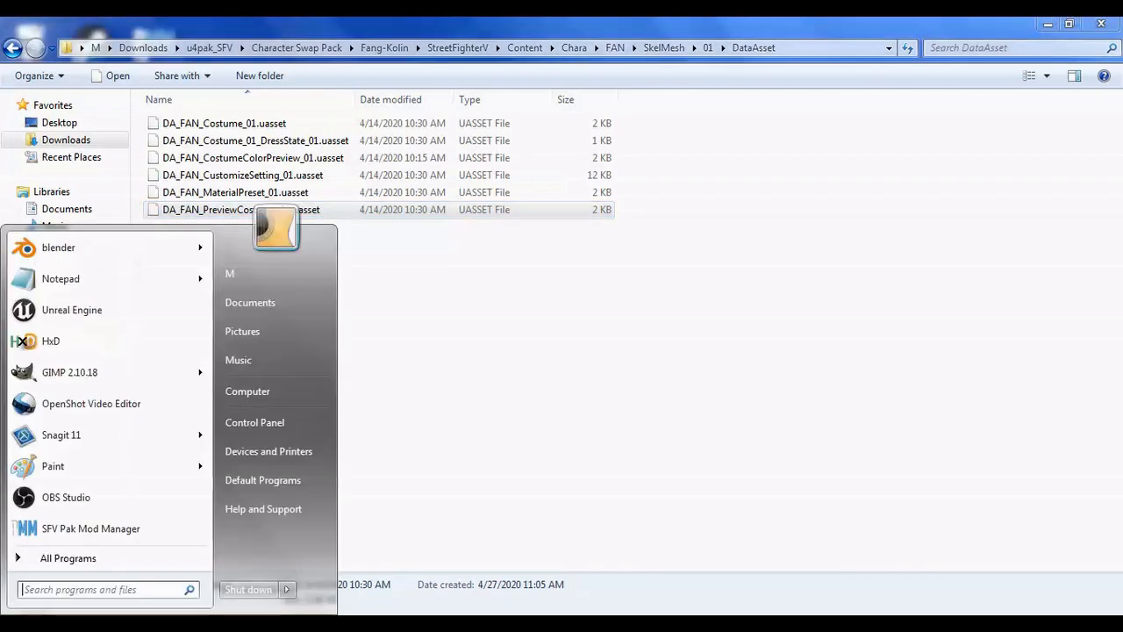
{"action": "left_click", "coordinate": [89, 341]}
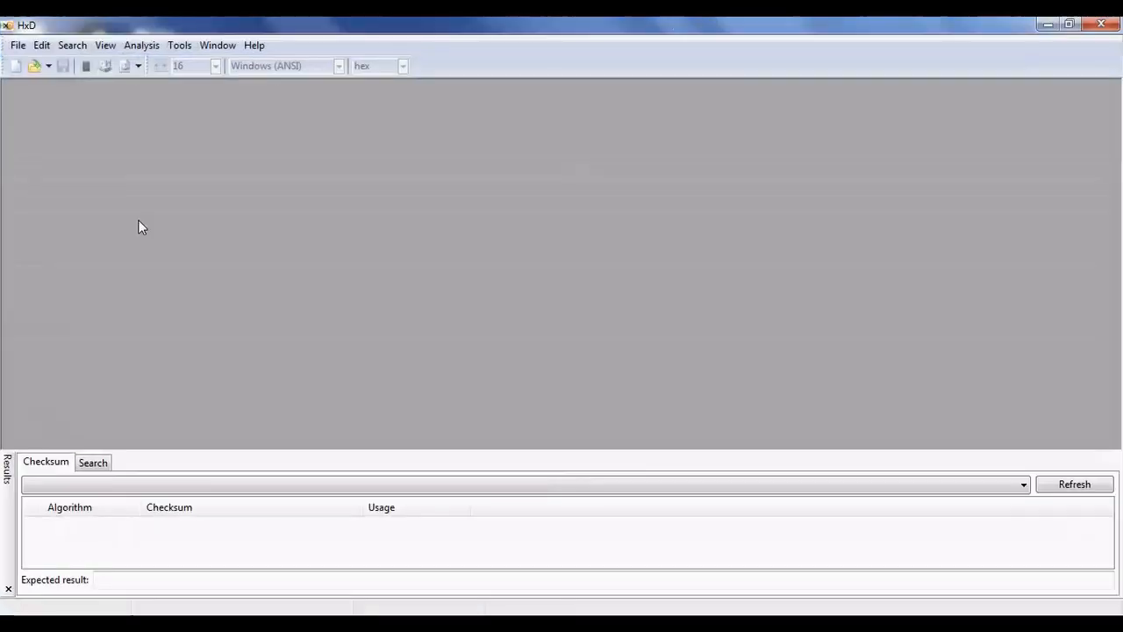
{"action": "left_click", "coordinate": [1074, 24]}
{"action": "left_click", "coordinate": [264, 128]}
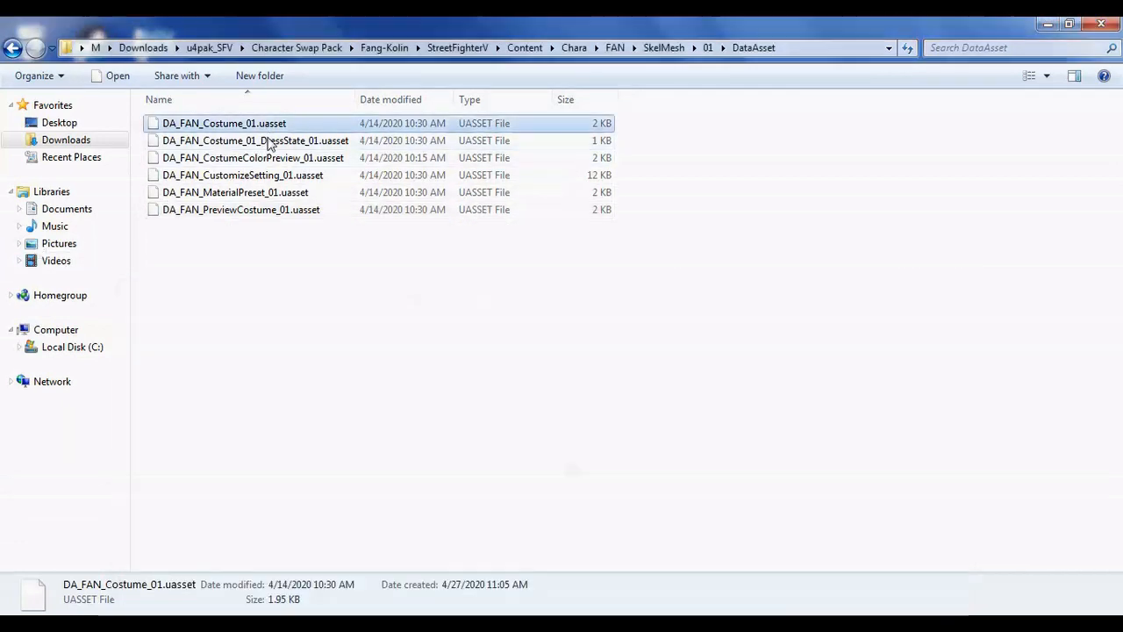
{"action": "left_click", "coordinate": [291, 212], "text": "shift"}
{"action": "left_click_drag", "start_coordinate": [291, 216], "coordinate": [504, 403]}
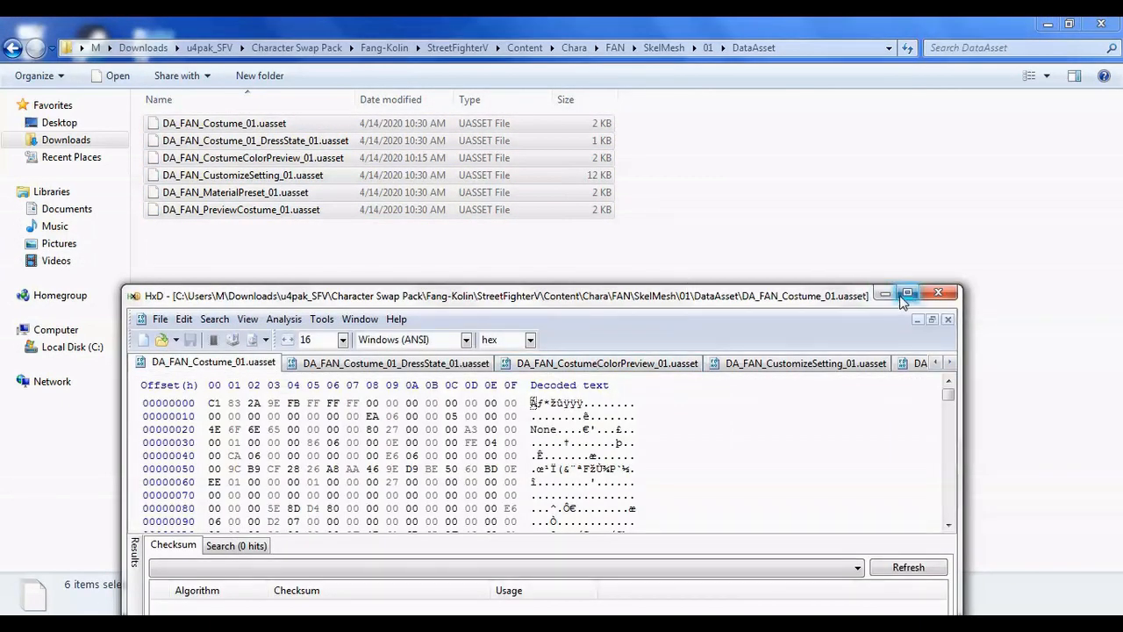
{"action": "left_click", "coordinate": [907, 293]}
Replace every text string Z20 with FAN in DA_FAN_Costume_01.uasset, searching forward from the start of the file
{"action": "left_click", "coordinate": [468, 208]}
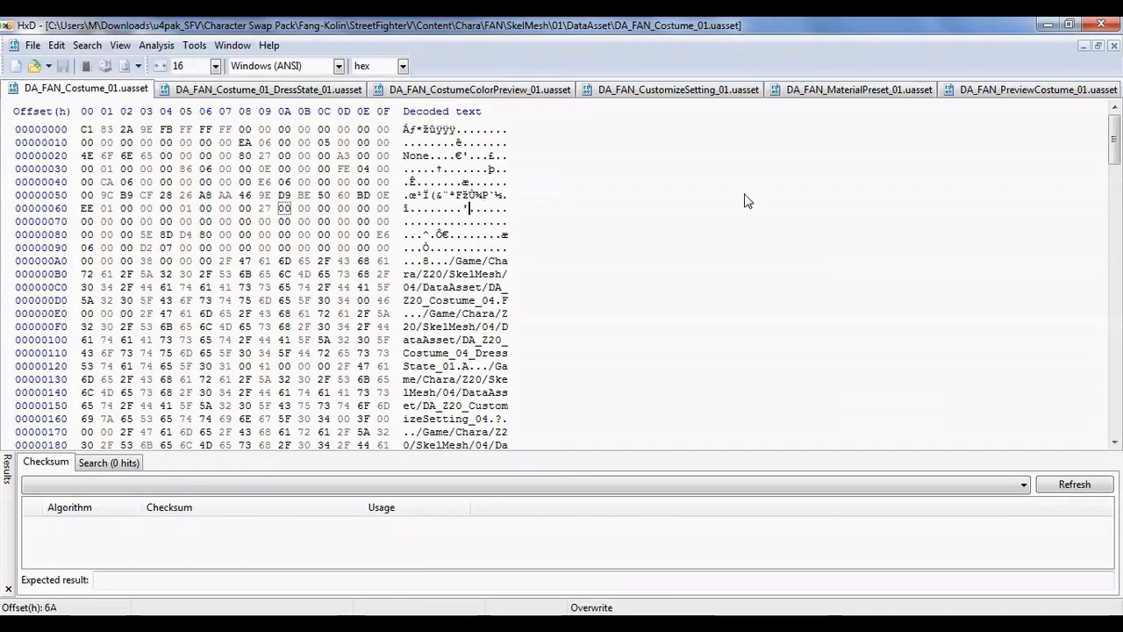
{"action": "key", "text": "ctrl+r"}
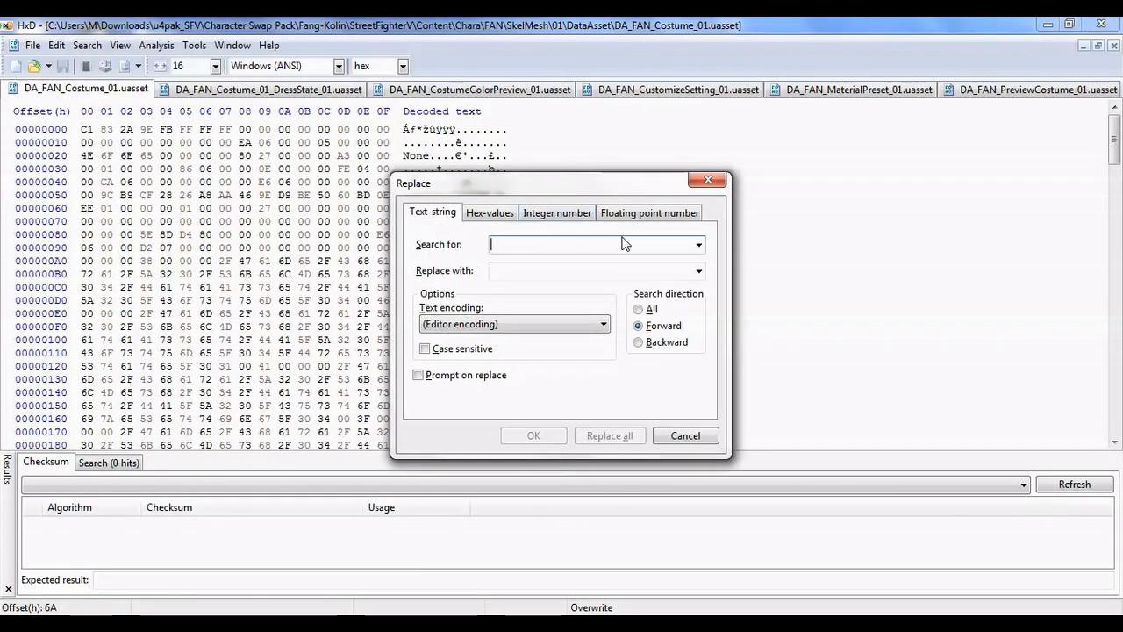
{"action": "left_click_drag", "start_coordinate": [625, 190], "coordinate": [770, 173]}
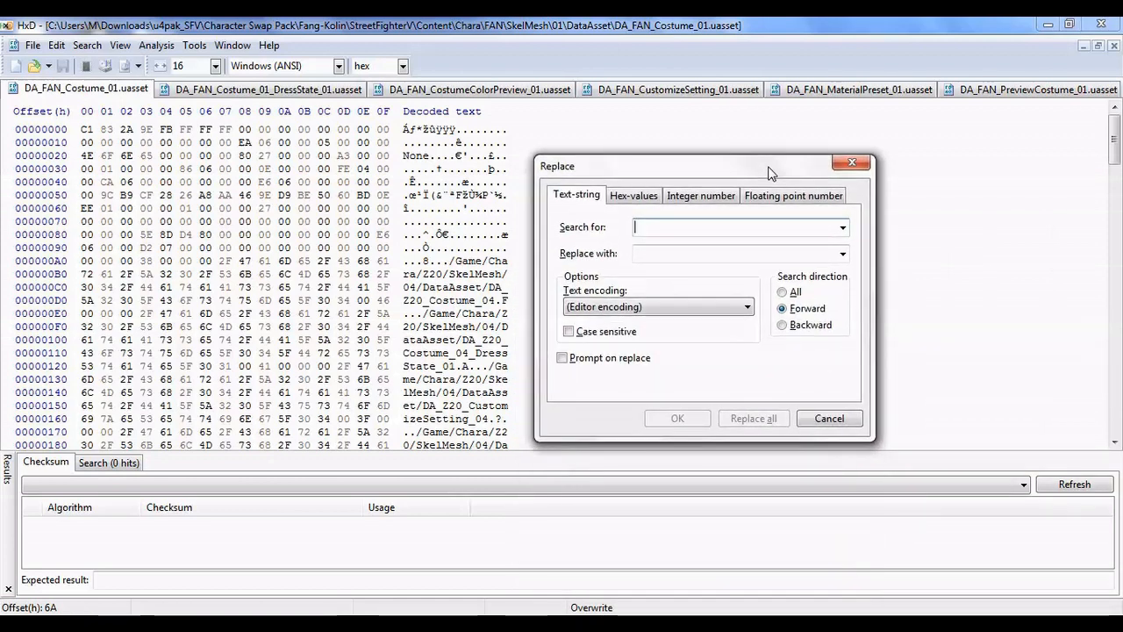
{"action": "left_click", "coordinate": [425, 276]}
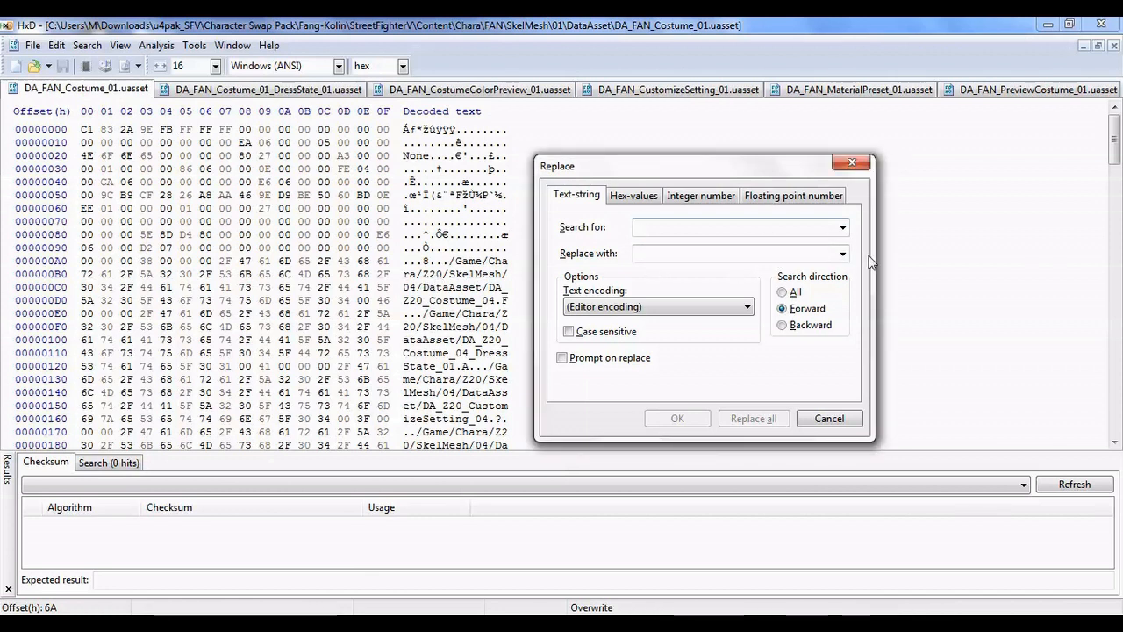
{"action": "type", "text": "Z20"}
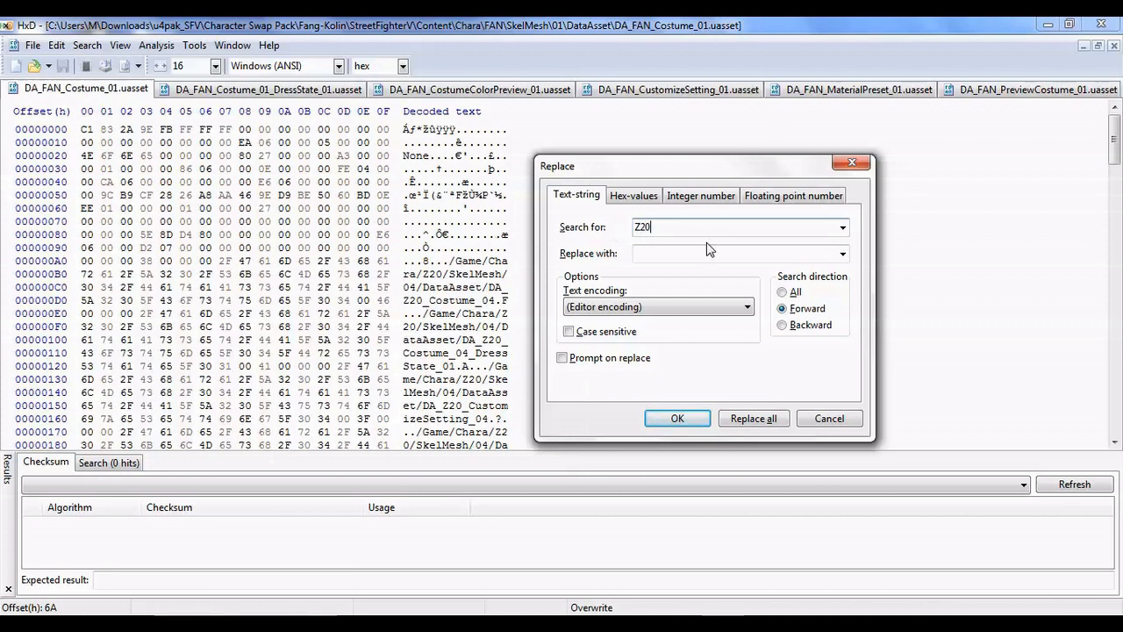
{"action": "left_click", "coordinate": [709, 251]}
{"action": "right_click", "coordinate": [709, 252]}
{"action": "left_click", "coordinate": [774, 322]}
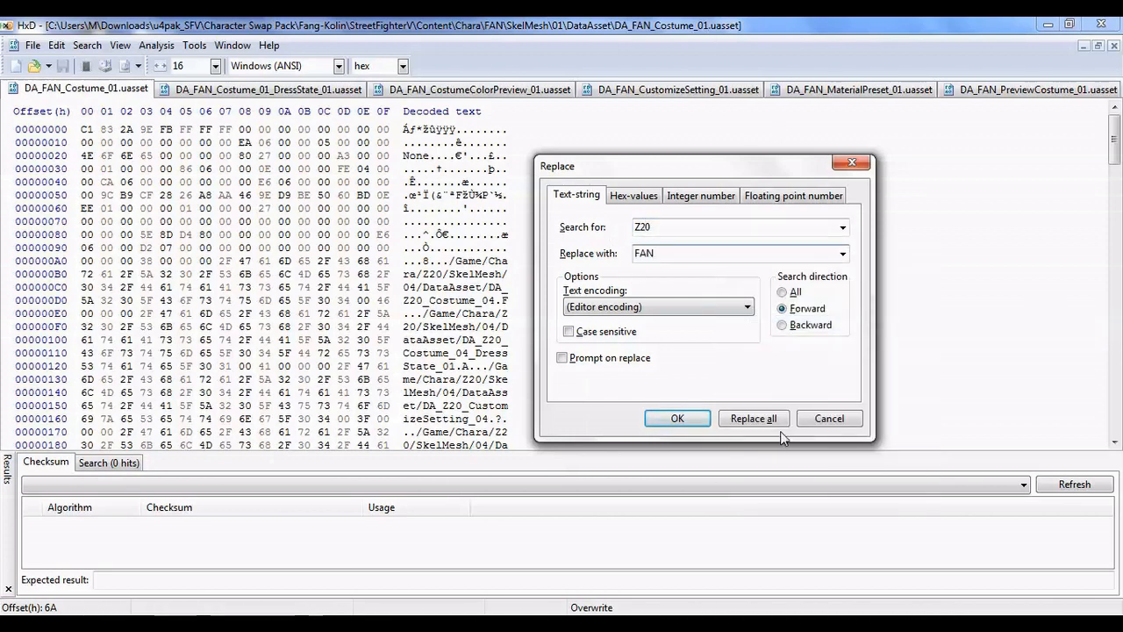
{"action": "left_click", "coordinate": [752, 419]}
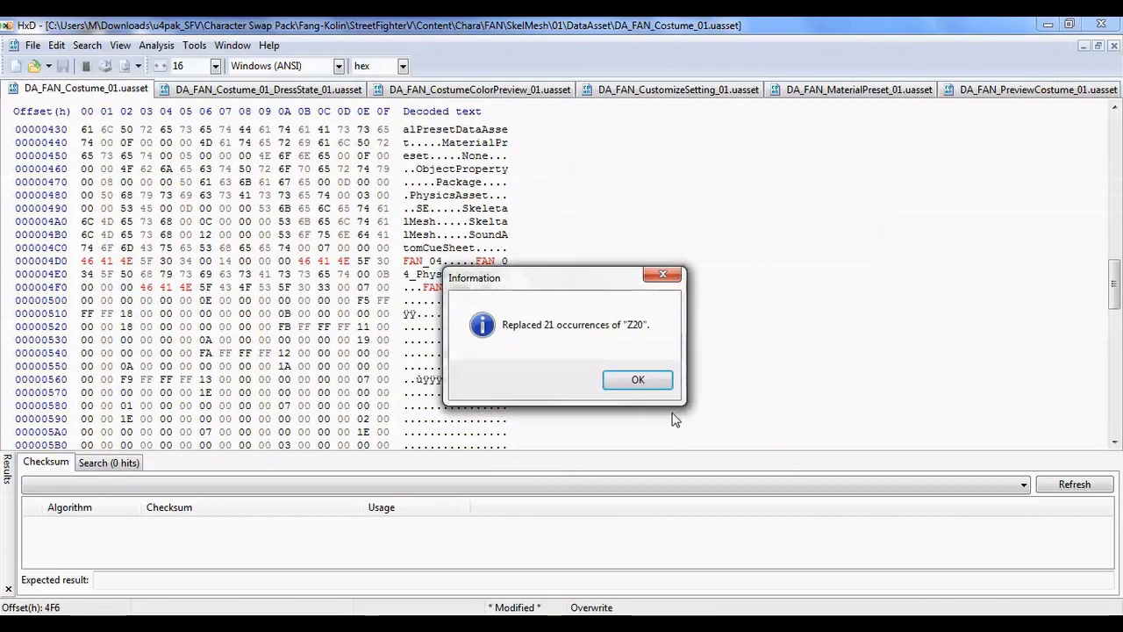
{"action": "left_click", "coordinate": [638, 381]}
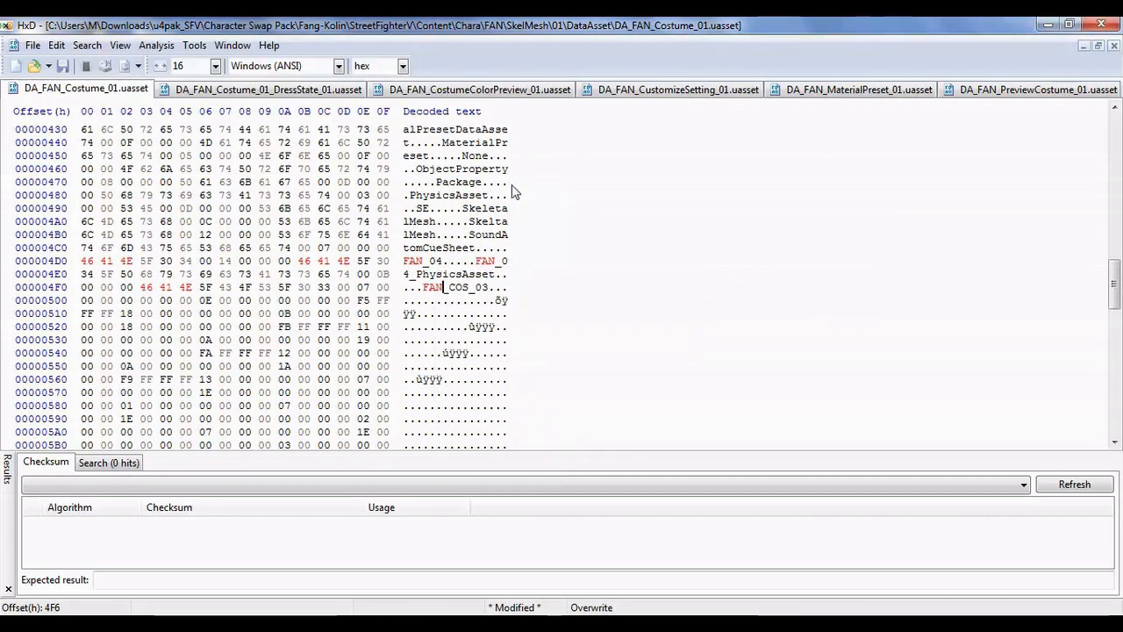
Replace every text string 04 with 01 in DA_FAN_Costume_01.uasset, searching forward from the start of the file
{"action": "scroll", "coordinate": [614, 306], "scroll_direction": "up", "scroll_amount": 8}
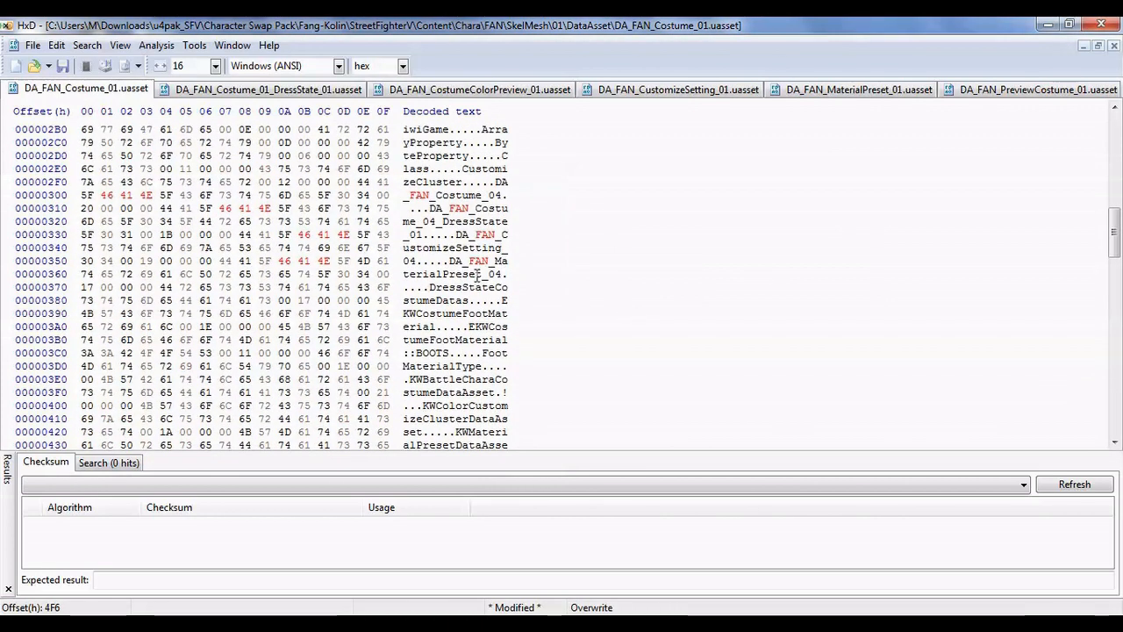
{"action": "scroll", "coordinate": [553, 256], "scroll_direction": "up", "scroll_amount": 7}
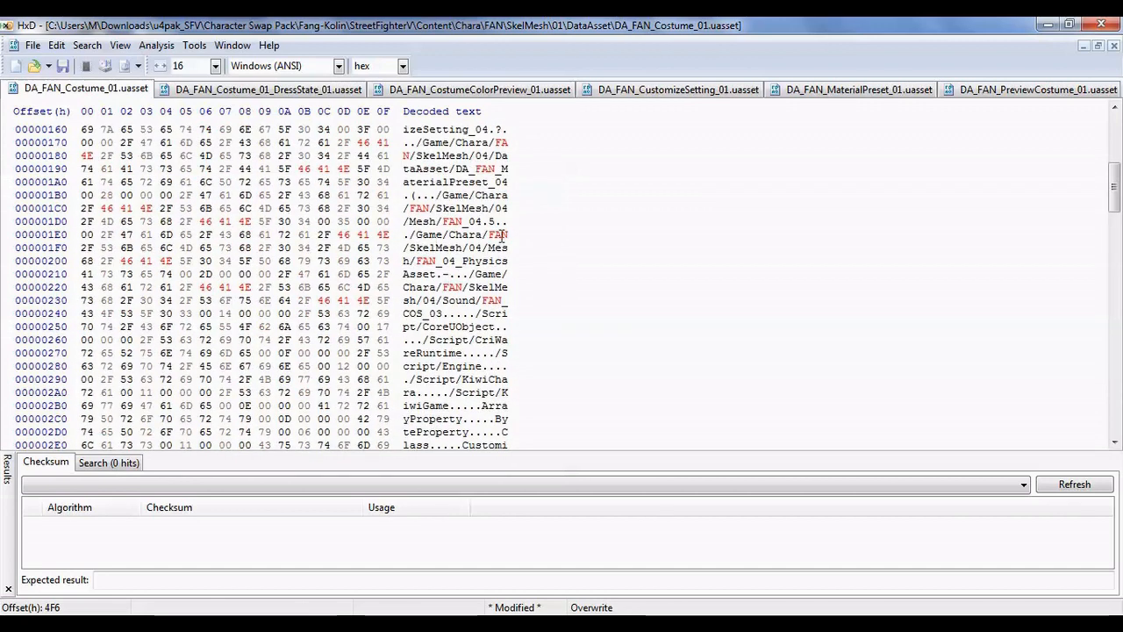
{"action": "scroll", "coordinate": [505, 233], "scroll_direction": "up", "scroll_amount": 6}
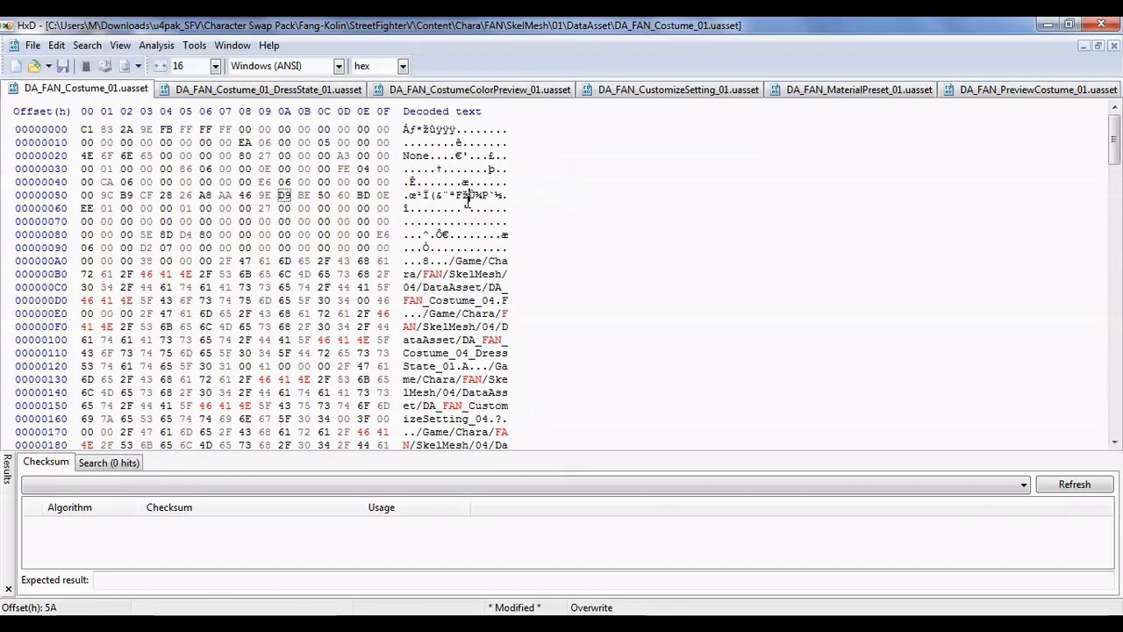
{"action": "key", "text": "ctrl+r"}
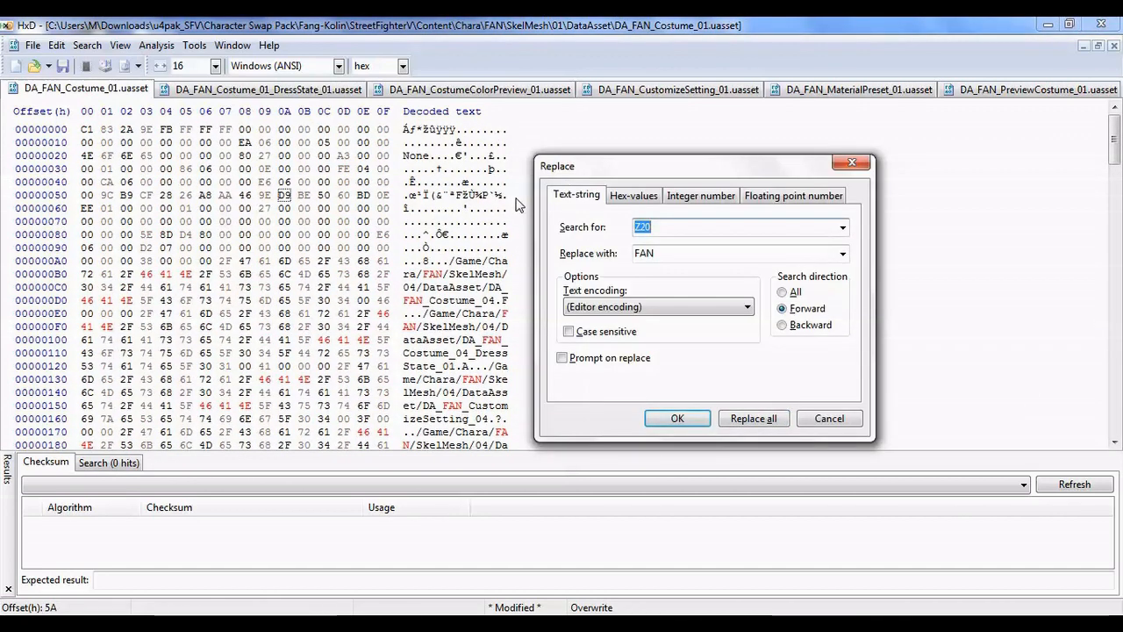
{"action": "type", "text": "04"}
{"action": "left_click_drag", "start_coordinate": [667, 256], "coordinate": [563, 260]}
{"action": "type", "text": "01"}
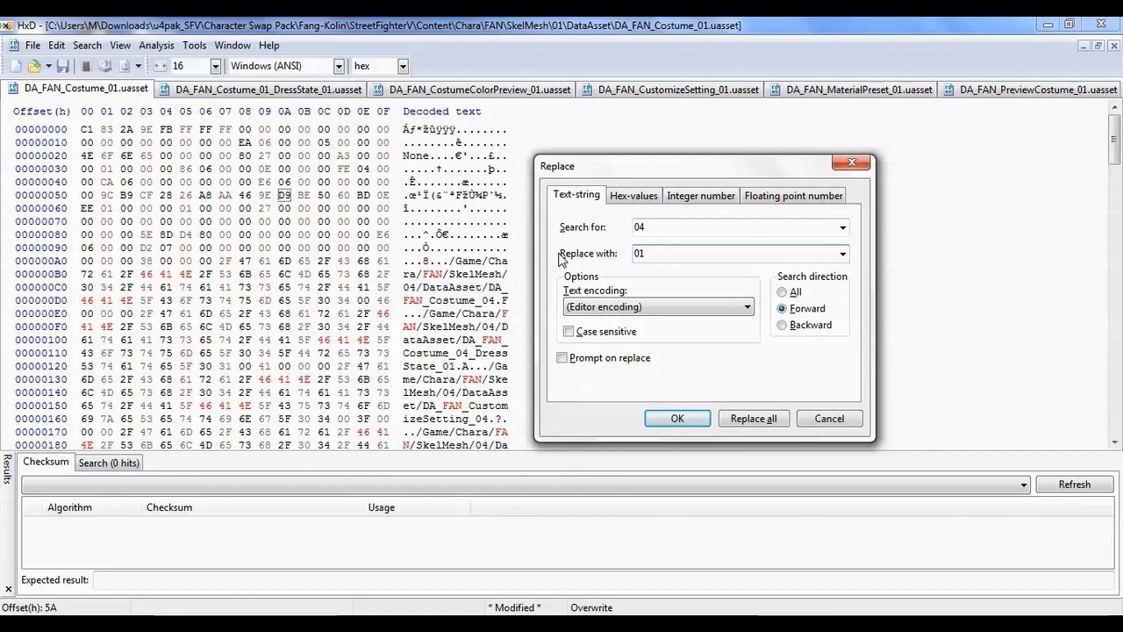
{"action": "left_click", "coordinate": [772, 420]}
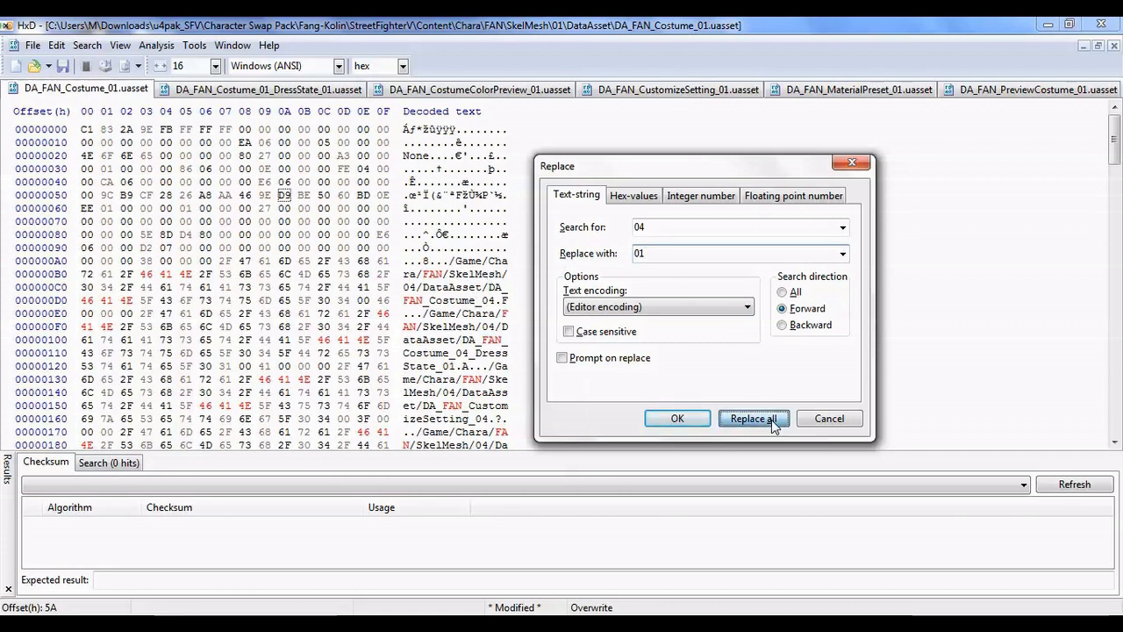
{"action": "left_click", "coordinate": [634, 380]}
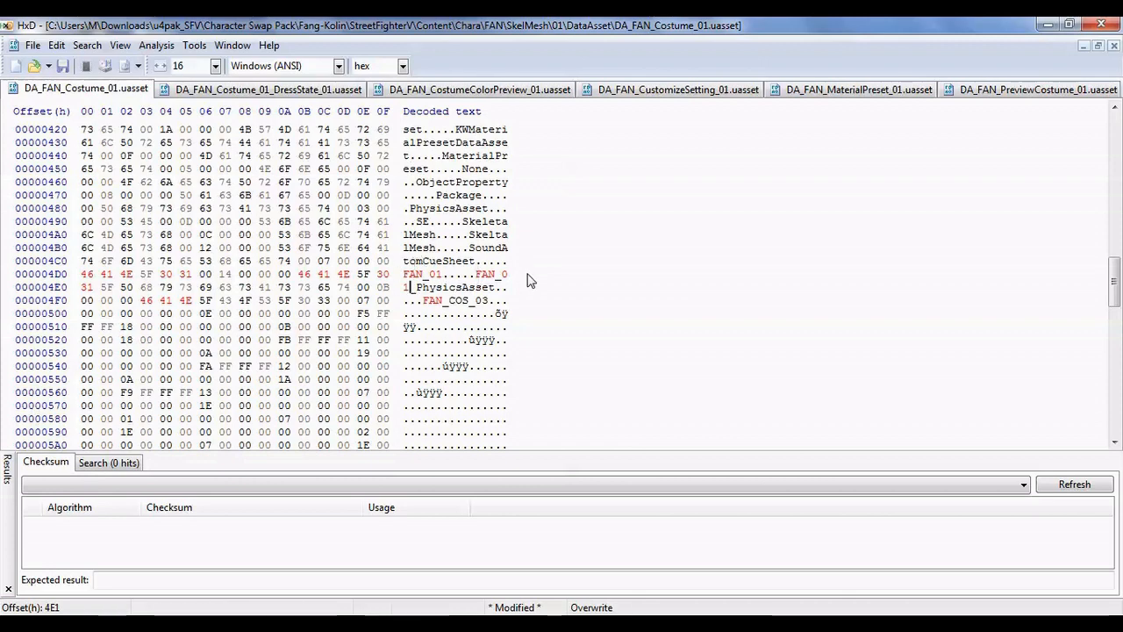
Review the replaced paths in DA_FAN_Costume_01.uasset, save the file and close it
{"action": "scroll", "coordinate": [529, 281], "scroll_direction": "up", "scroll_amount": 6}
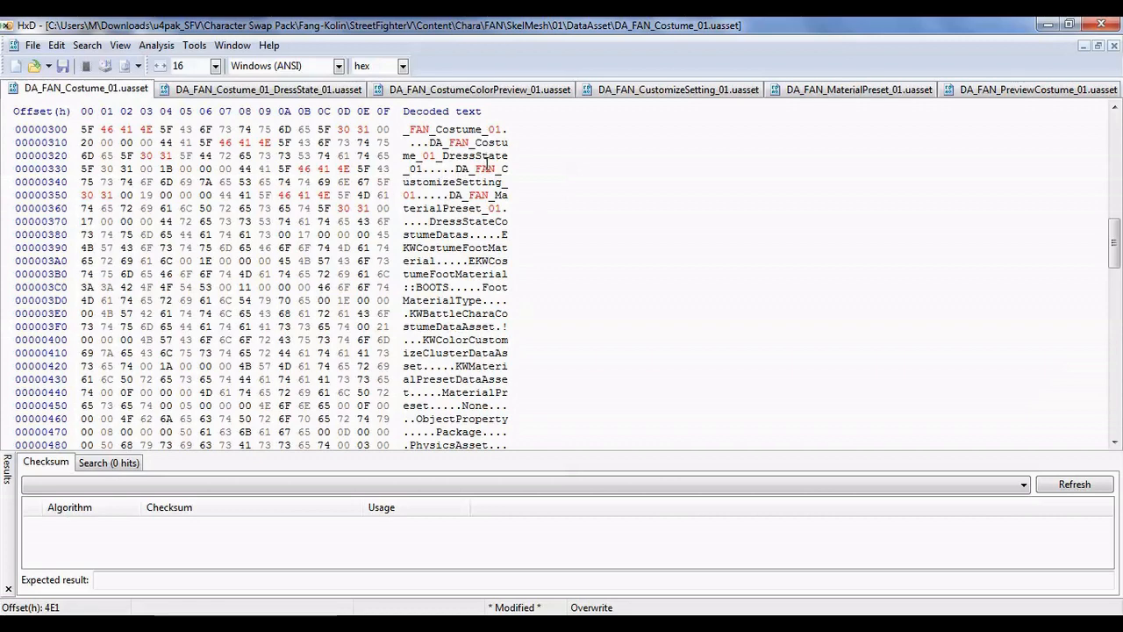
{"action": "scroll", "coordinate": [487, 165], "scroll_direction": "up", "scroll_amount": 2}
{"action": "scroll", "coordinate": [500, 253], "scroll_direction": "up", "scroll_amount": 12}
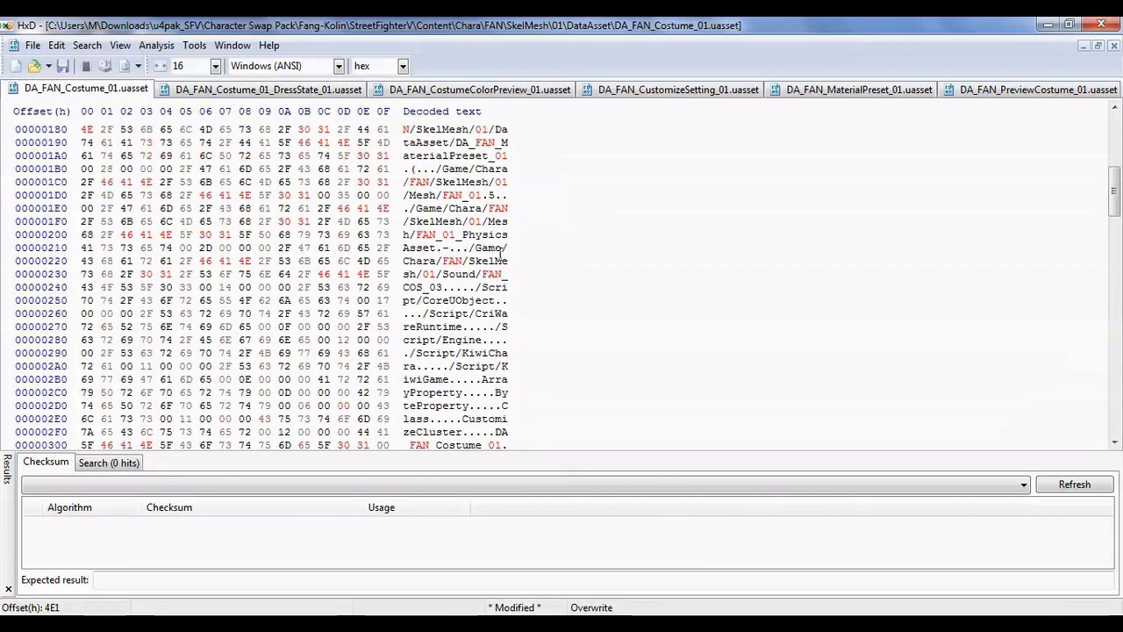
{"action": "scroll", "coordinate": [500, 253], "scroll_direction": "up", "scroll_amount": 2}
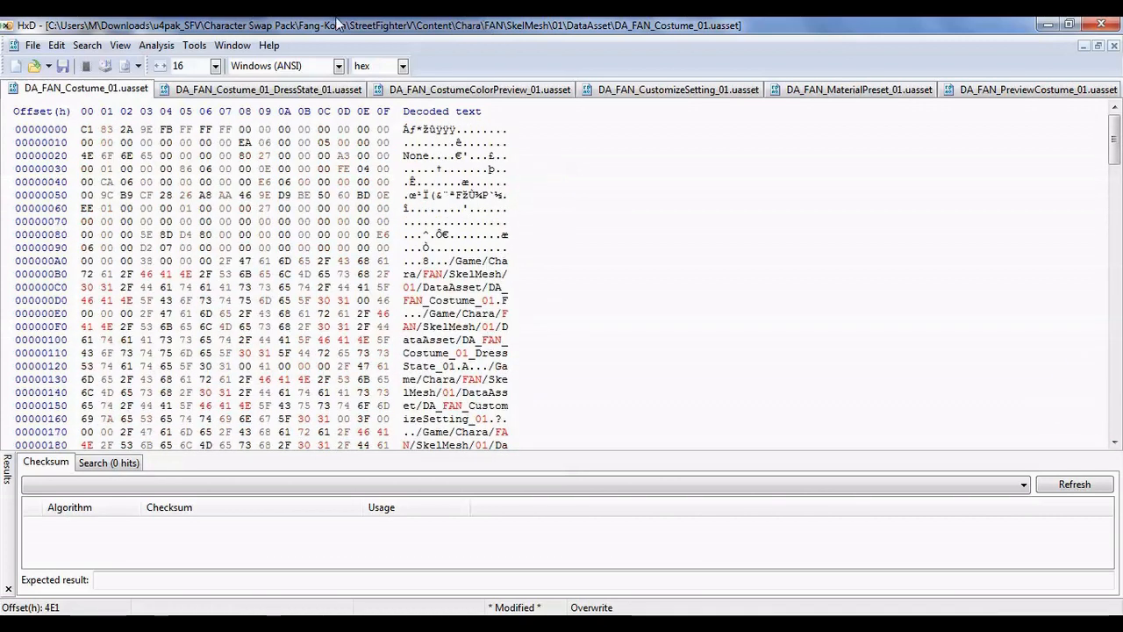
{"action": "left_click", "coordinate": [63, 69]}
{"action": "left_click", "coordinate": [1114, 46]}
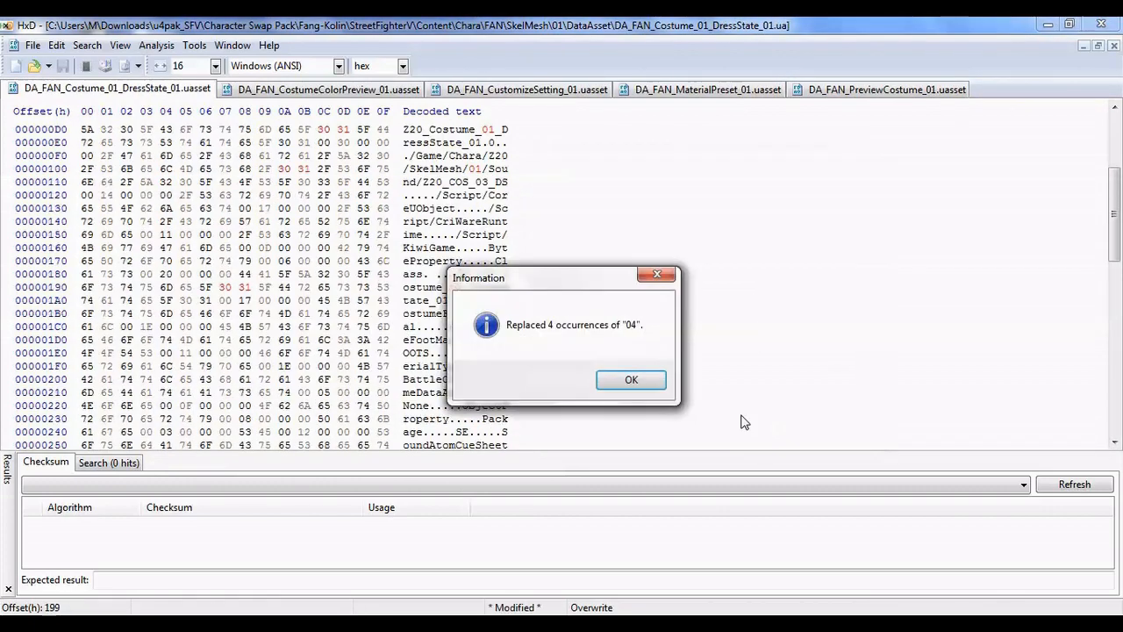
Replace every 04 with 01 and every Z20 with FAN in DA_FAN_Costume_01_DressState_01.uasset
{"action": "key", "text": "Return"}
{"action": "scroll", "coordinate": [457, 194], "scroll_direction": "up", "scroll_amount": 5}
{"action": "left_click", "coordinate": [456, 194]}
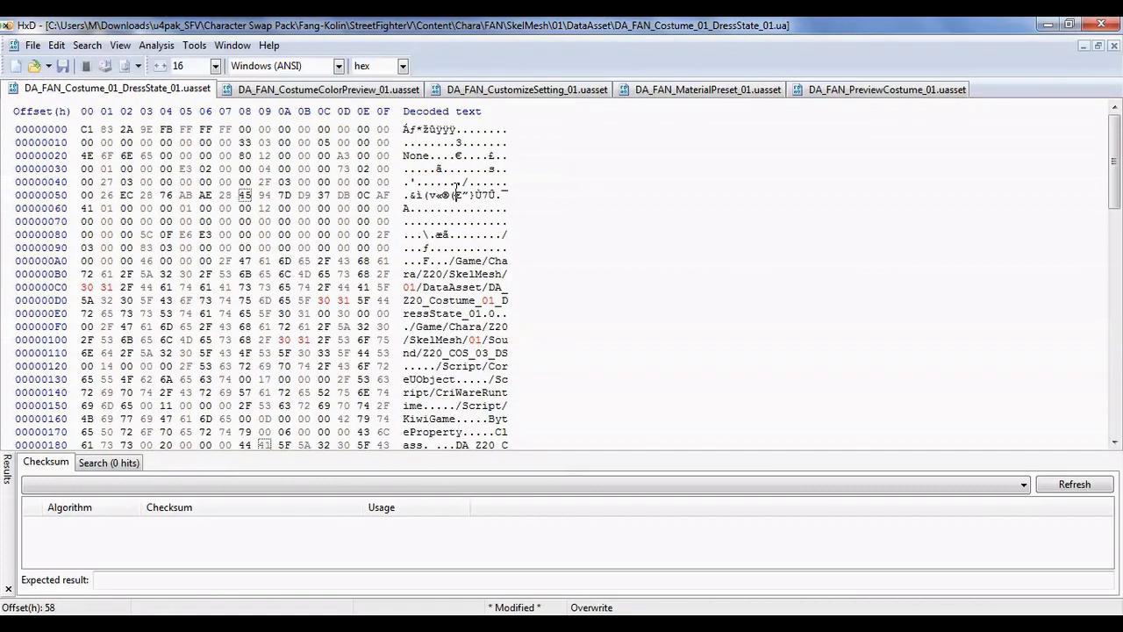
{"action": "key", "text": "ctrl+r"}
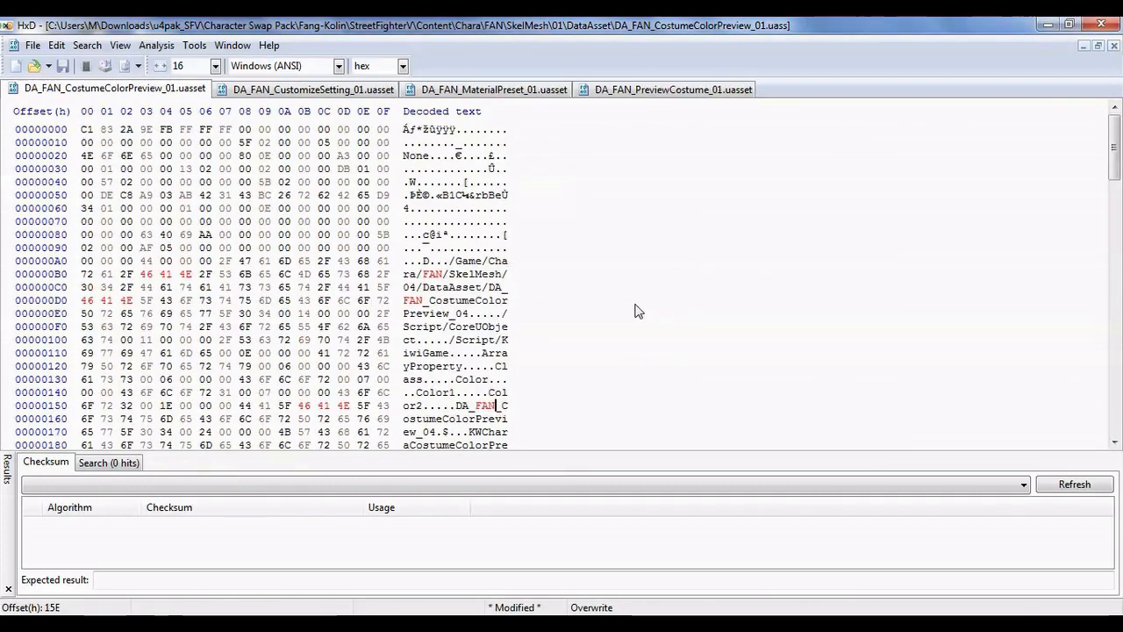
Replace every text string 04 with 01 in DA_FAN_CostumeColorPreview_01.uasset
{"action": "key", "text": "ctrl+r"}
{"action": "left_click", "coordinate": [755, 416]}
{"action": "left_click", "coordinate": [627, 377]}
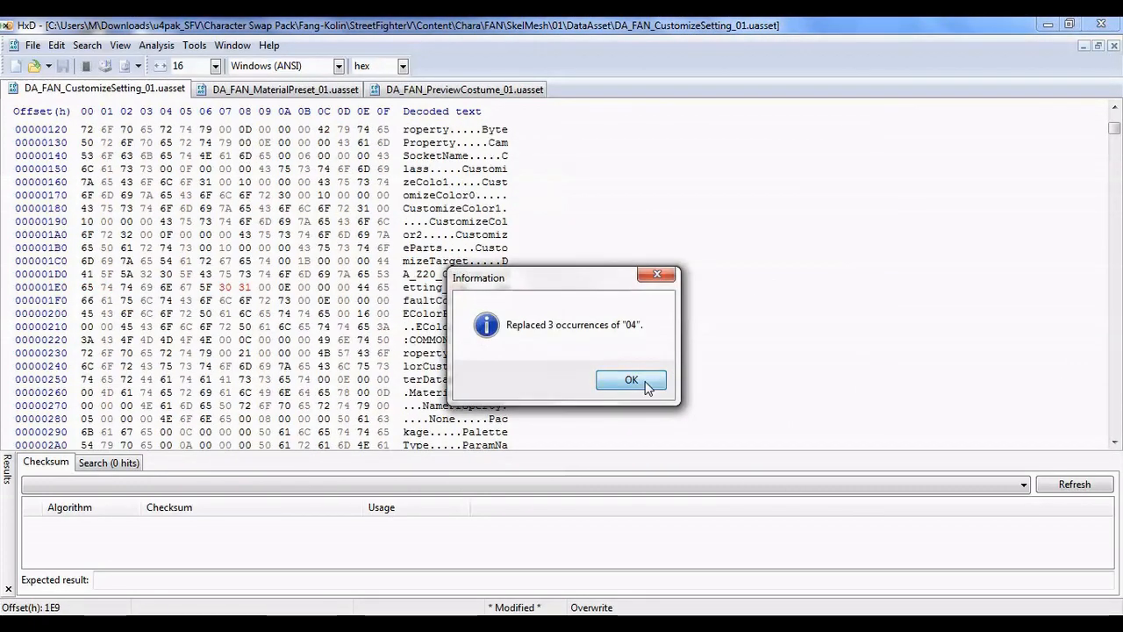
Replace every Z20 with FAN in DA_FAN_CustomizeSetting_01.uasset and save the file
{"action": "left_click", "coordinate": [630, 379]}
{"action": "key", "text": "ctrl+r"}
{"action": "left_click", "coordinate": [747, 418]}
{"action": "left_click", "coordinate": [633, 378]}
{"action": "key", "text": "ctrl+s"}
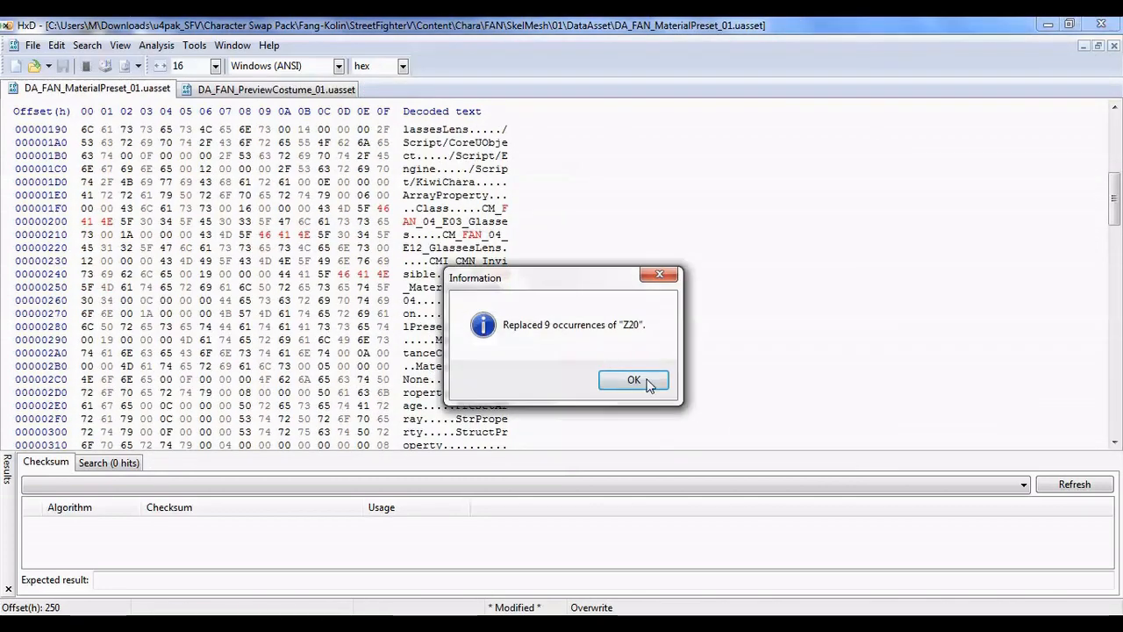
Replace every 04 with 01 in DA_FAN_MaterialPreset_01.uasset, check the replaced names and close the file
{"action": "left_click", "coordinate": [647, 386]}
{"action": "key", "text": "ctrl+r"}
{"action": "type", "text": "04"}
{"action": "key", "text": "Tab"}
{"action": "type", "text": "01"}
{"action": "left_click", "coordinate": [746, 418]}
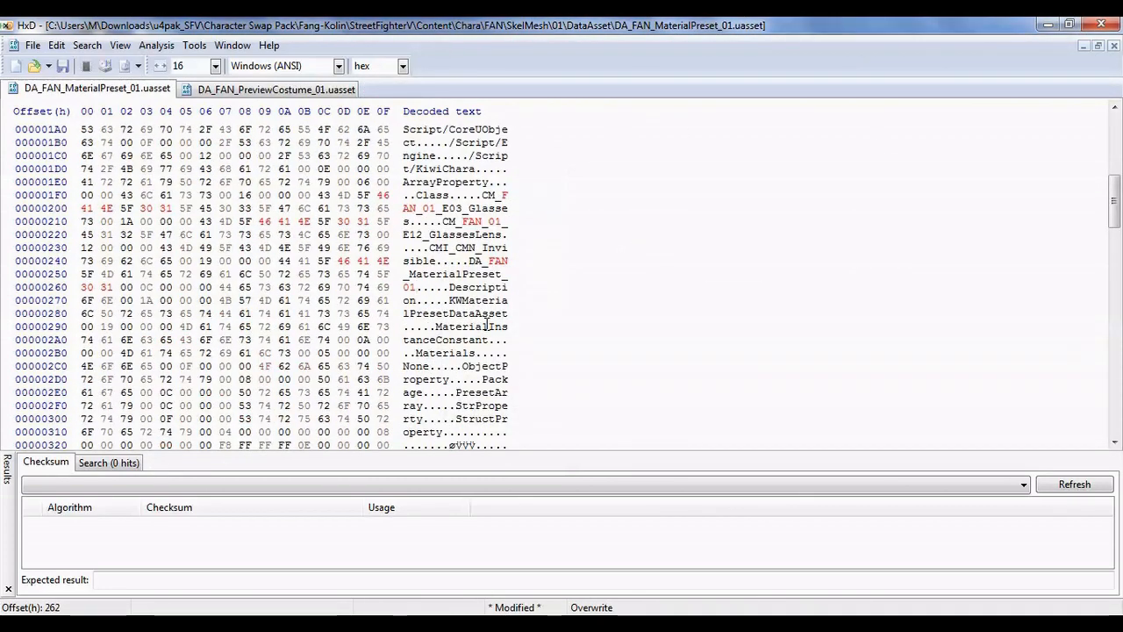
{"action": "scroll", "coordinate": [487, 325], "scroll_direction": "up", "scroll_amount": 9}
{"action": "left_click", "coordinate": [1114, 44]}
Replace every Z20 with FAN and every 04 with 01 in DA_FAN_PreviewCostume_01.uasset, then save and close it
{"action": "key", "text": "ctrl+r"}
{"action": "left_click", "coordinate": [842, 251]}
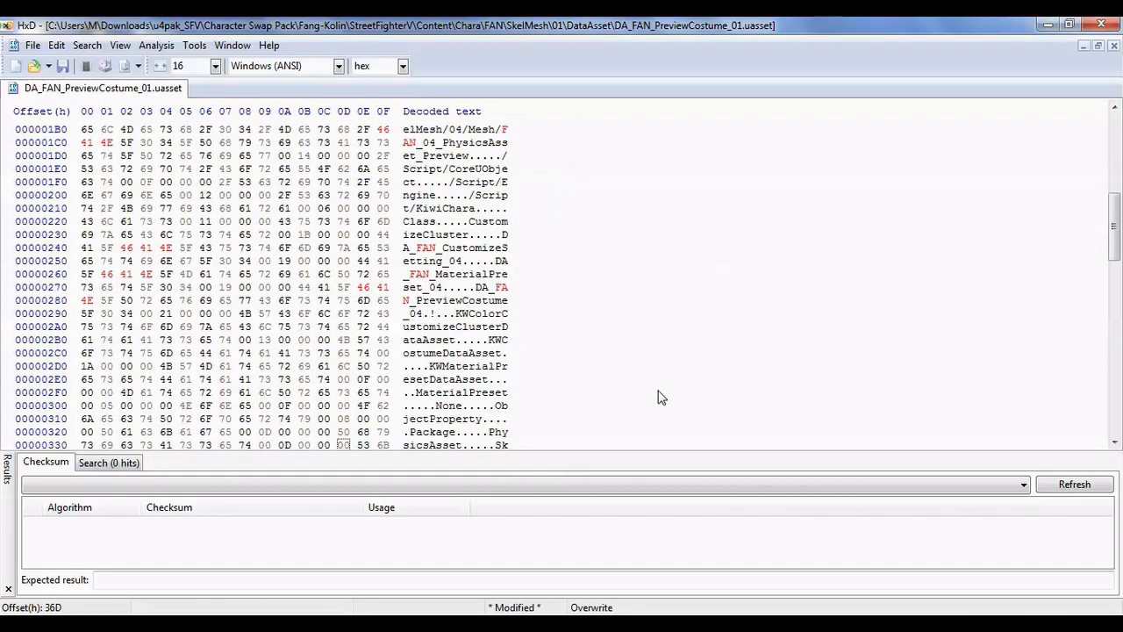
{"action": "key", "text": "ctrl+r"}
{"action": "left_click", "coordinate": [747, 419]}
{"action": "left_click", "coordinate": [635, 378]}
{"action": "key", "text": "ctrl+s"}
{"action": "left_click", "coordinate": [1115, 44]}
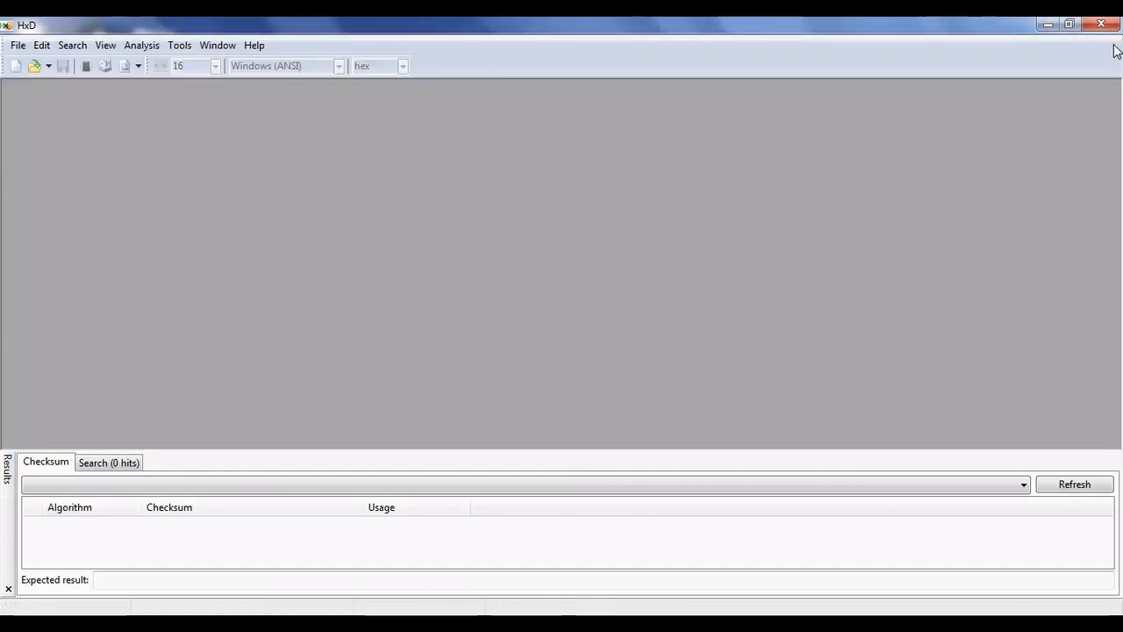
Switch to Windows Explorer and open the Material folder of FAN costume 01
{"action": "left_click", "coordinate": [1069, 24]}
{"action": "left_click", "coordinate": [760, 165]}
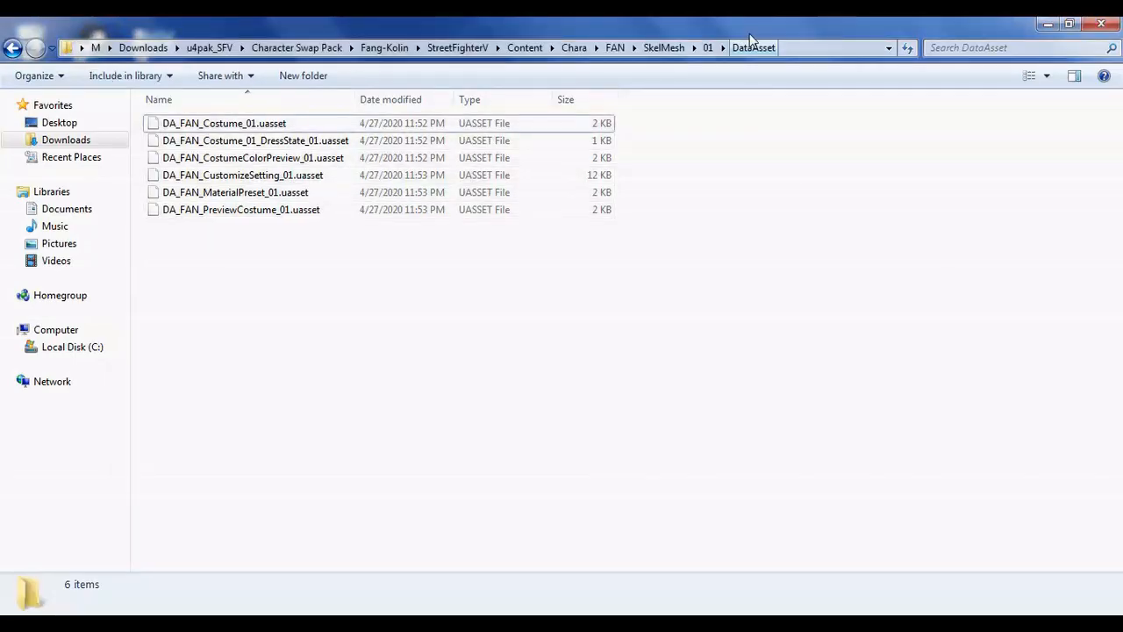
{"action": "left_click", "coordinate": [709, 47]}
{"action": "double_click", "coordinate": [184, 140]}
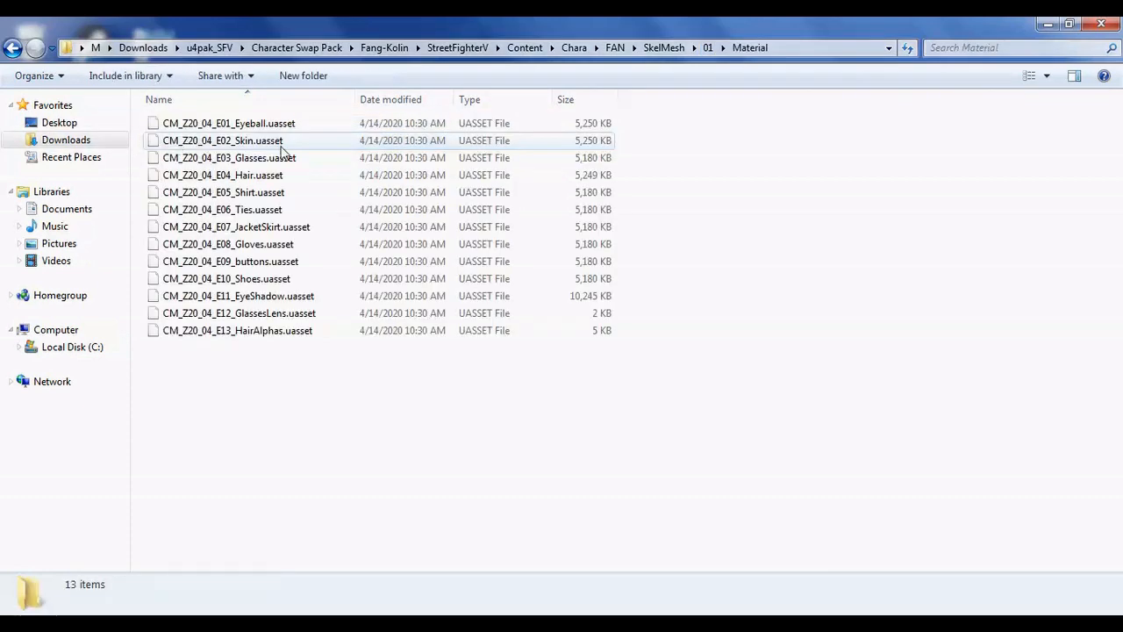
Look over the file names in the DataAsset folder and return to the Material folder
{"action": "left_click", "coordinate": [12, 47]}
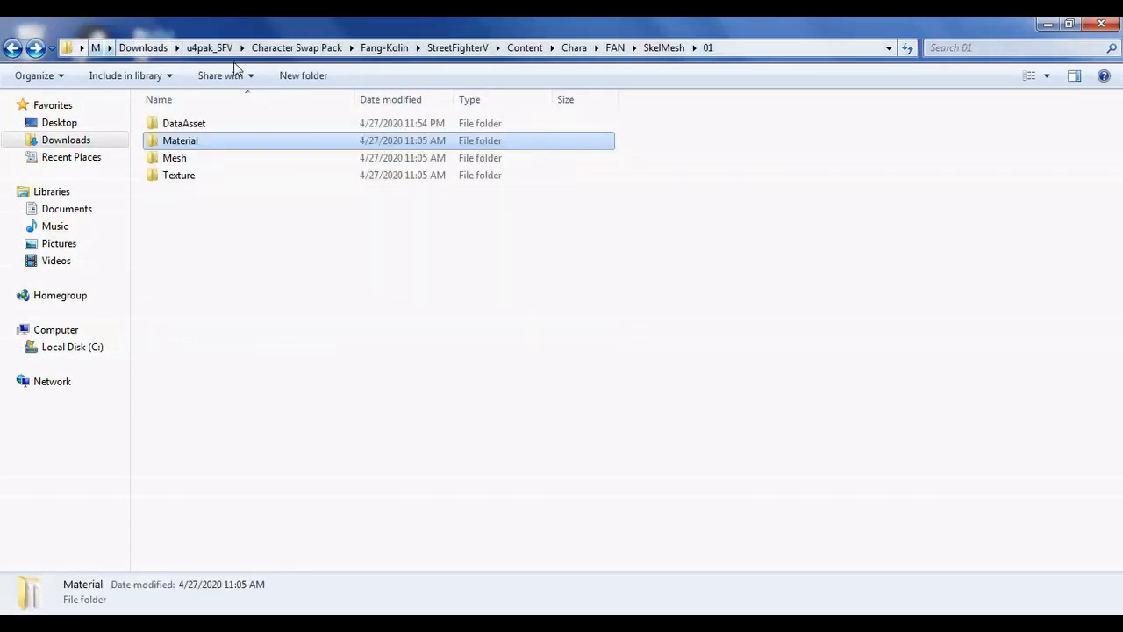
{"action": "double_click", "coordinate": [223, 123]}
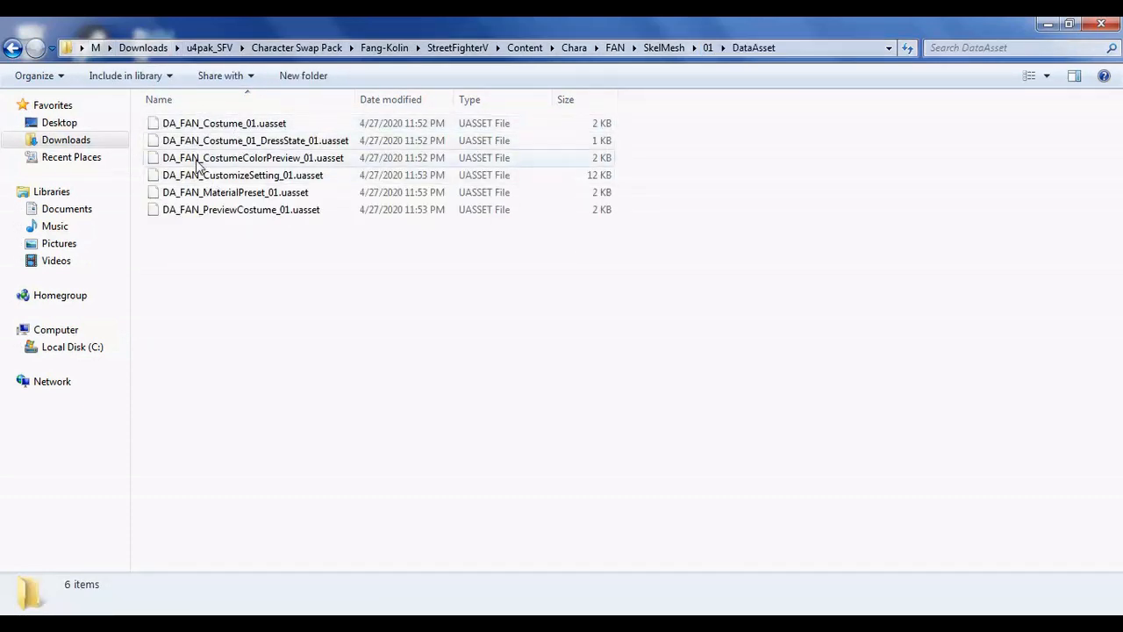
{"action": "left_click", "coordinate": [13, 48]}
{"action": "double_click", "coordinate": [243, 141]}
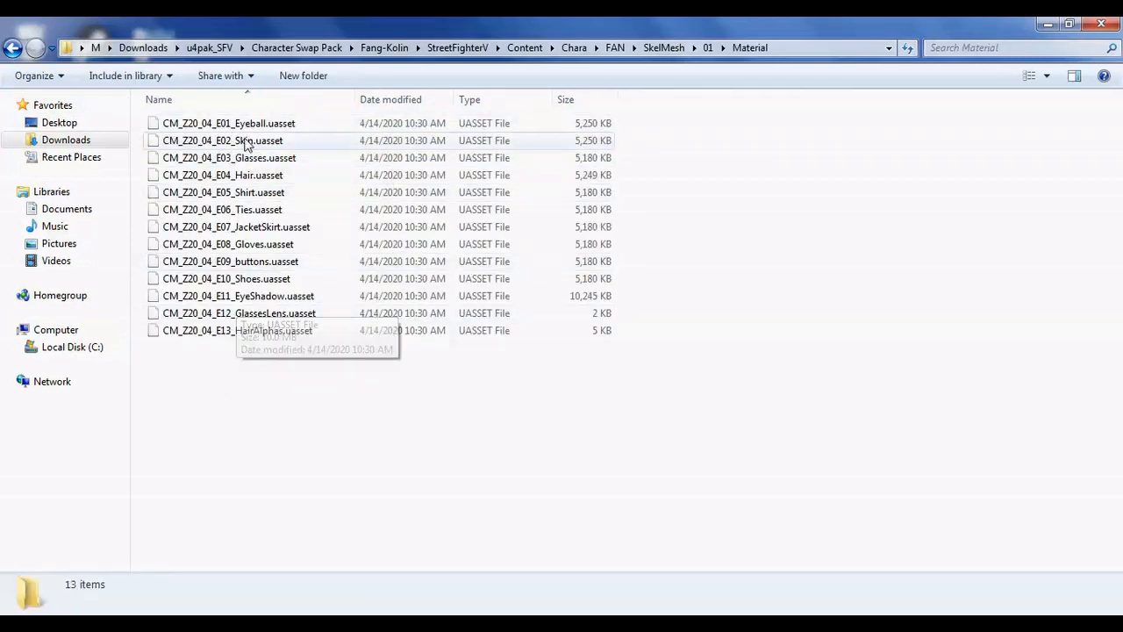
Rename the Eyeball material file to CM_FAN_01_E01_Eyeball.uasset
{"action": "left_click", "coordinate": [229, 124]}
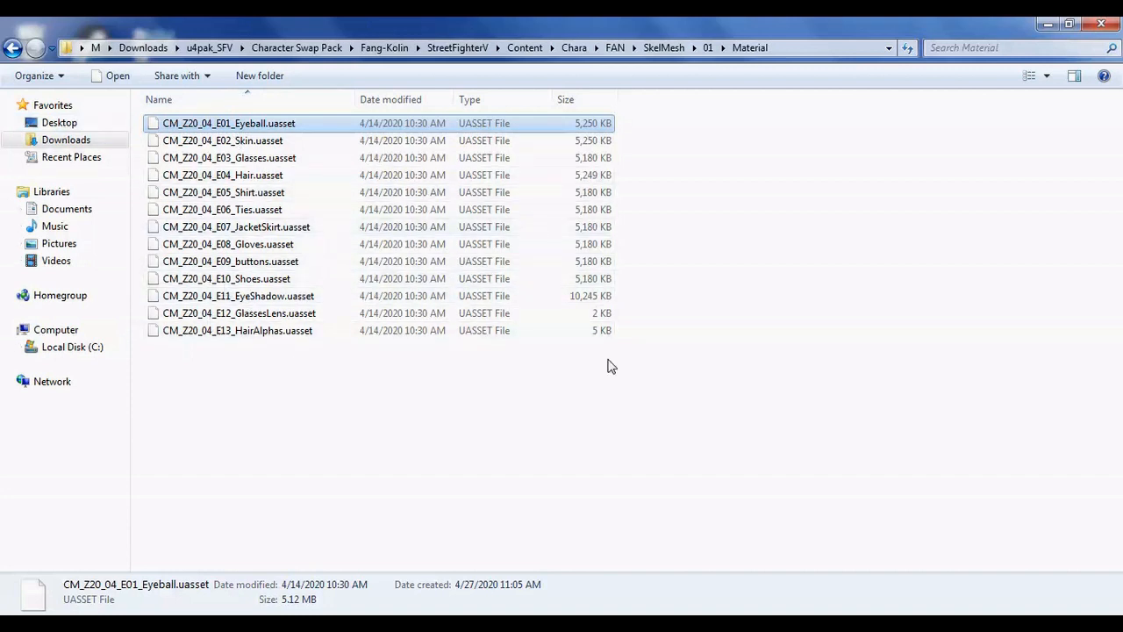
{"action": "key", "text": "F2"}
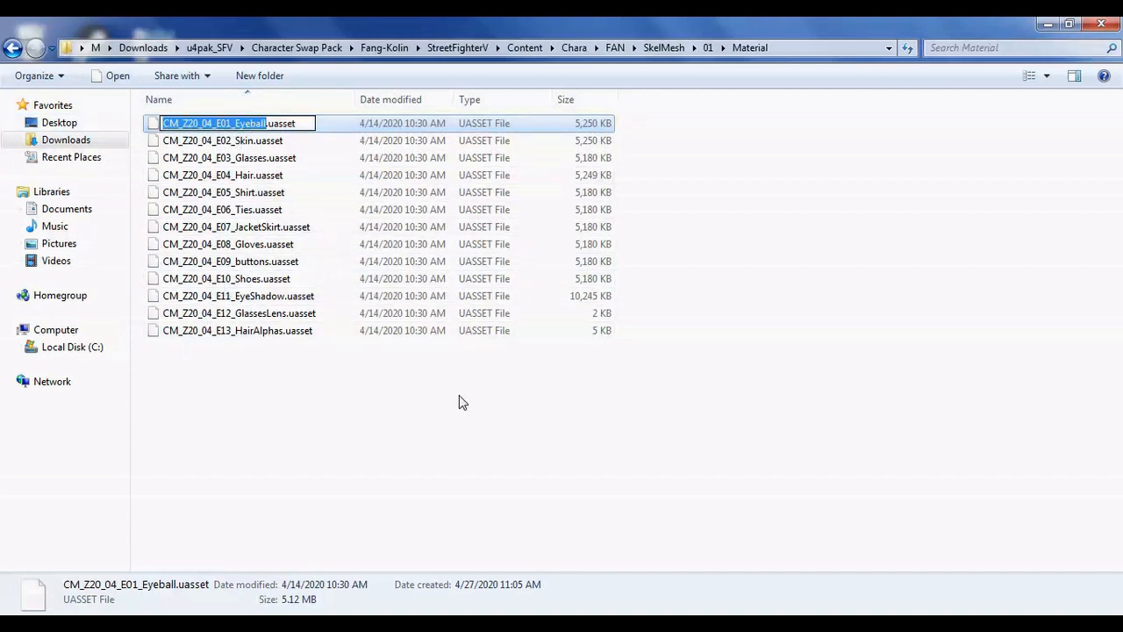
{"action": "key", "text": "Left"}
{"action": "key", "text": "Left"}
{"action": "key", "text": "Left"}
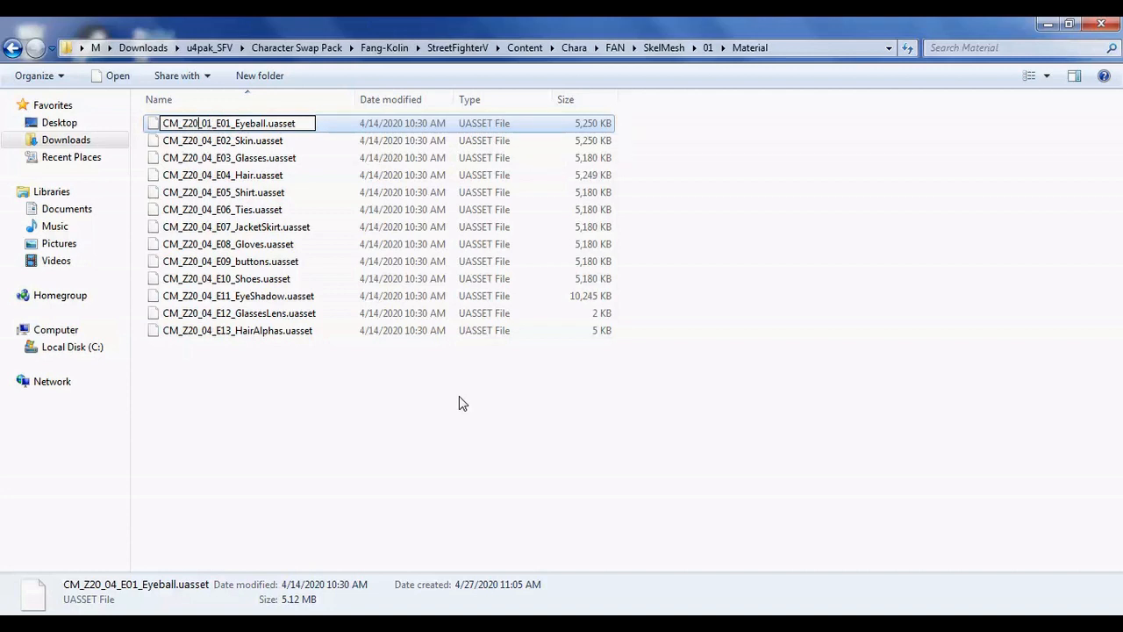
{"action": "key", "text": "BackSpace"}
{"action": "key", "text": "BackSpace"}
{"action": "type", "text": "FAN"}
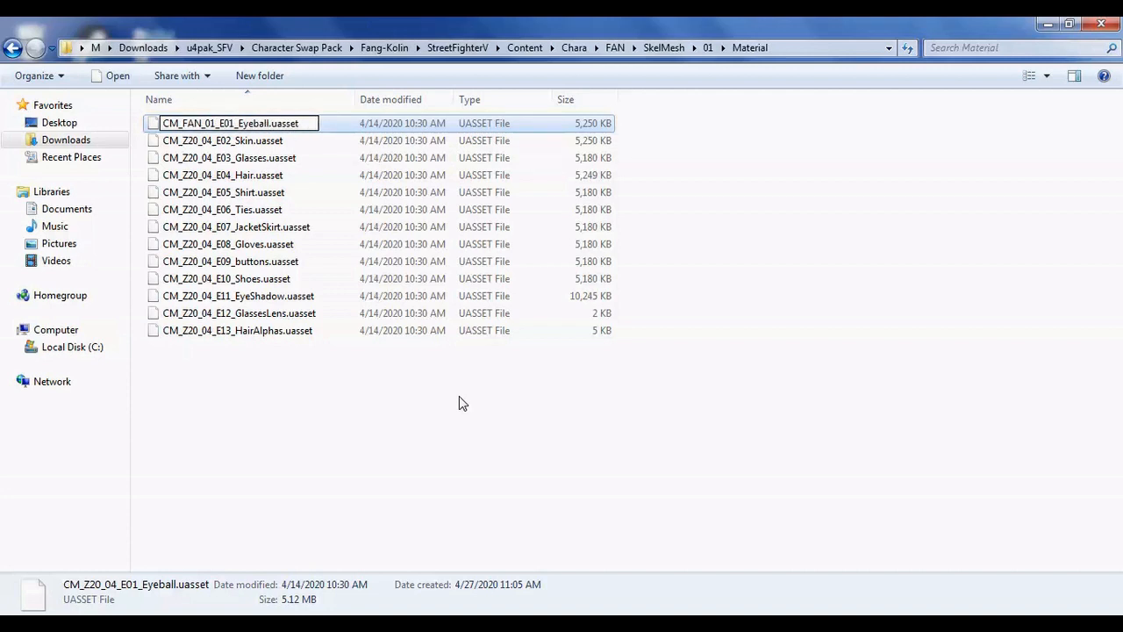
{"action": "key", "text": "Return"}
Rename the Skin material file to CM_FAN_01_E02_Skin.uasset
{"action": "key", "text": "Down"}
{"action": "key", "text": "F2"}
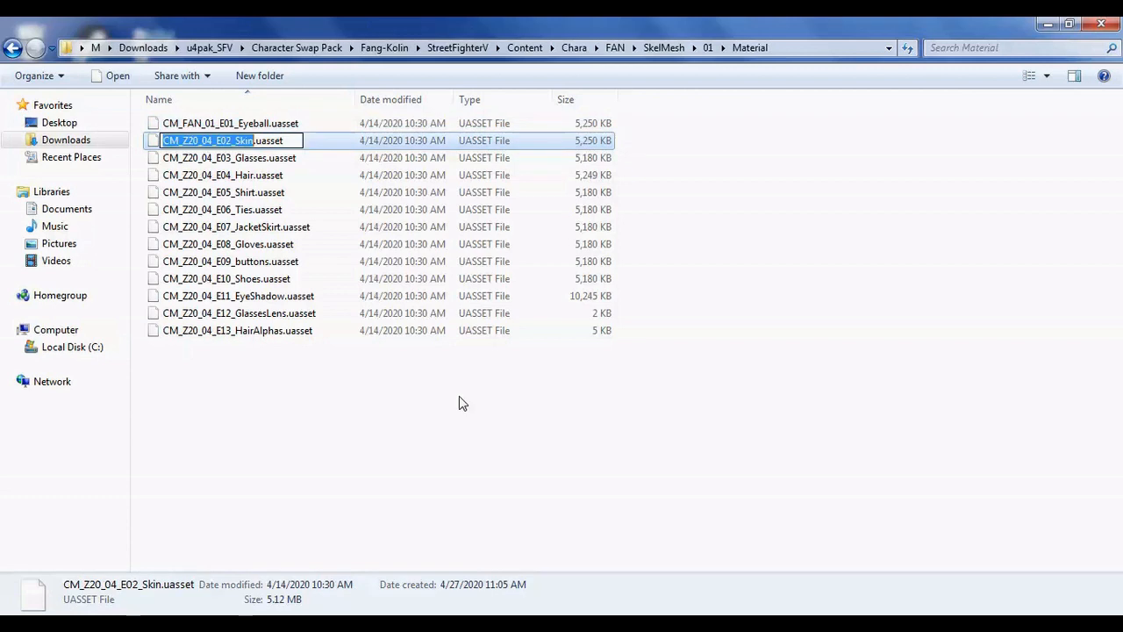
{"action": "key", "text": "Left"}
{"action": "key", "text": "Left"}
{"action": "key", "text": "Left"}
{"action": "key", "text": "Left"}
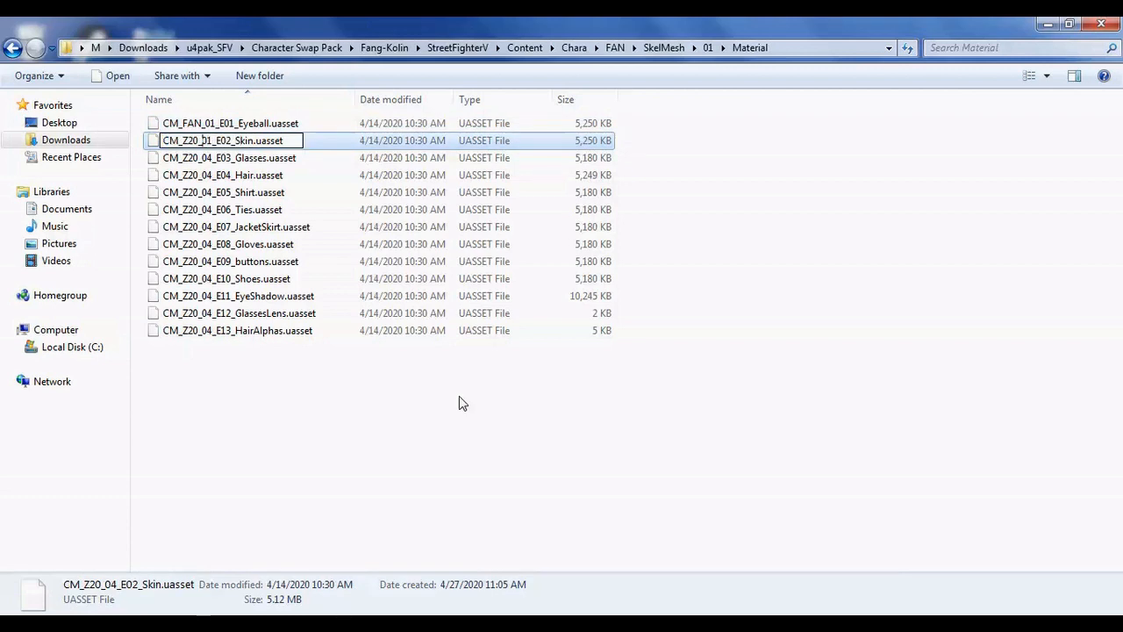
{"action": "type", "text": "FAN_"}
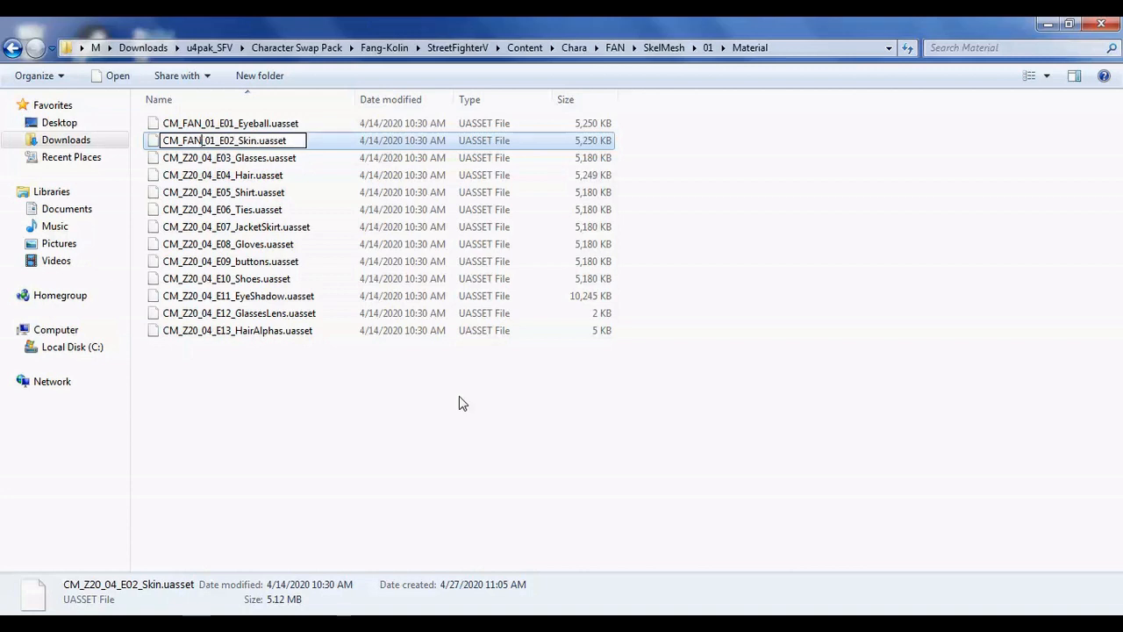
{"action": "key", "text": "Return"}
Rename the Glasses material file to CM_FAN_01_E03_Glasses.uasset
{"action": "key", "text": "Down"}
{"action": "key", "text": "F2"}
{"action": "key", "text": "Left"}
{"action": "key", "text": "Left"}
{"action": "key", "text": "Left"}
{"action": "key", "text": "Left"}
{"action": "key", "text": "Left"}
{"action": "key", "text": "Left"}
{"action": "key", "text": "Left"}
{"action": "key", "text": "Left"}
{"action": "key", "text": "Left"}
{"action": "key", "text": "Left"}
{"action": "key", "text": "Left"}
{"action": "key", "text": "Left"}
{"action": "key", "text": "BackSpace"}
{"action": "type", "text": "1"}
{"action": "key", "text": "Left"}
{"action": "key", "text": "Left"}
{"action": "key", "text": "Left"}
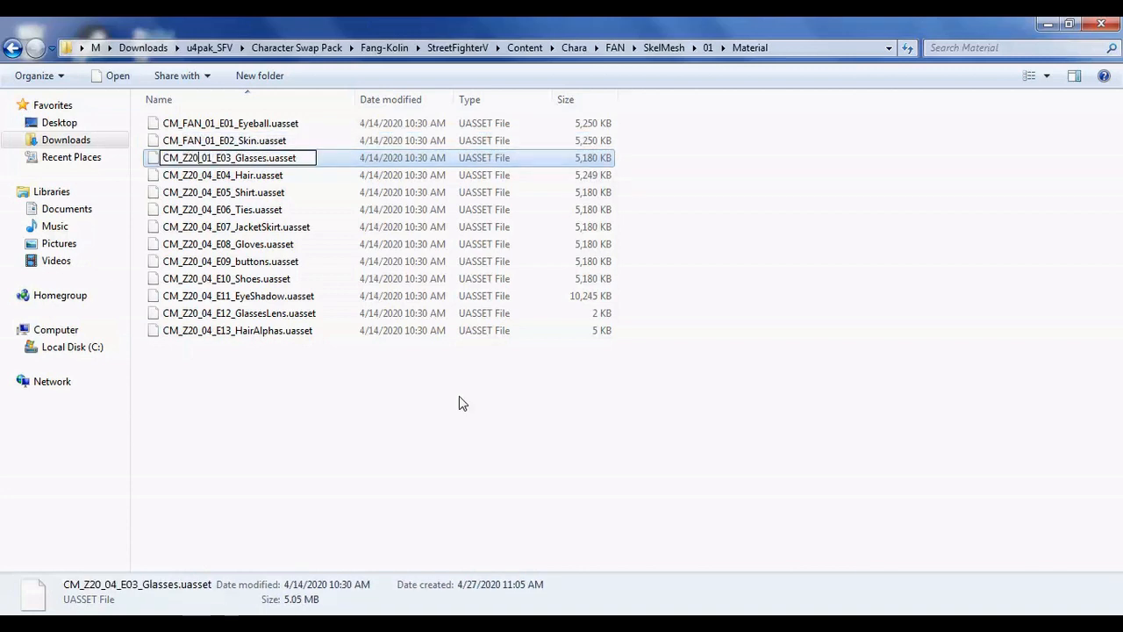
{"action": "key", "text": "BackSpace"}
{"action": "key", "text": "BackSpace"}
{"action": "key", "text": "BackSpace"}
{"action": "type", "text": "FAN"}
{"action": "key", "text": "Tab"}
Rename the Hair material file to CM_FAN_01_E04_Hair.uasset
{"action": "key", "text": "Left"}
{"action": "key", "text": "Left"}
{"action": "key", "text": "Left"}
{"action": "key", "text": "Left"}
{"action": "key", "text": "Left"}
{"action": "key", "text": "Left"}
{"action": "key", "text": "Tab"}
Rename the Shirt material file to CM_FAN_01_E05_Shirt.uasset
{"action": "key", "text": "Left"}
{"action": "key", "text": "Left"}
{"action": "key", "text": "Left"}
{"action": "key", "text": "Left"}
{"action": "key", "text": "Left"}
{"action": "key", "text": "Left"}
{"action": "key", "text": "Left"}
{"action": "key", "text": "Left"}
{"action": "key", "text": "Left"}
{"action": "key", "text": "Left"}
{"action": "key", "text": "BackSpace"}
{"action": "type", "text": "1"}
{"action": "key", "text": "Left"}
{"action": "key", "text": "Left"}
{"action": "key", "text": "Left"}
{"action": "key", "text": "BackSpace"}
{"action": "key", "text": "BackSpace"}
{"action": "key", "text": "BackSpace"}
{"action": "type", "text": "FAN"}
{"action": "key", "text": "Tab"}
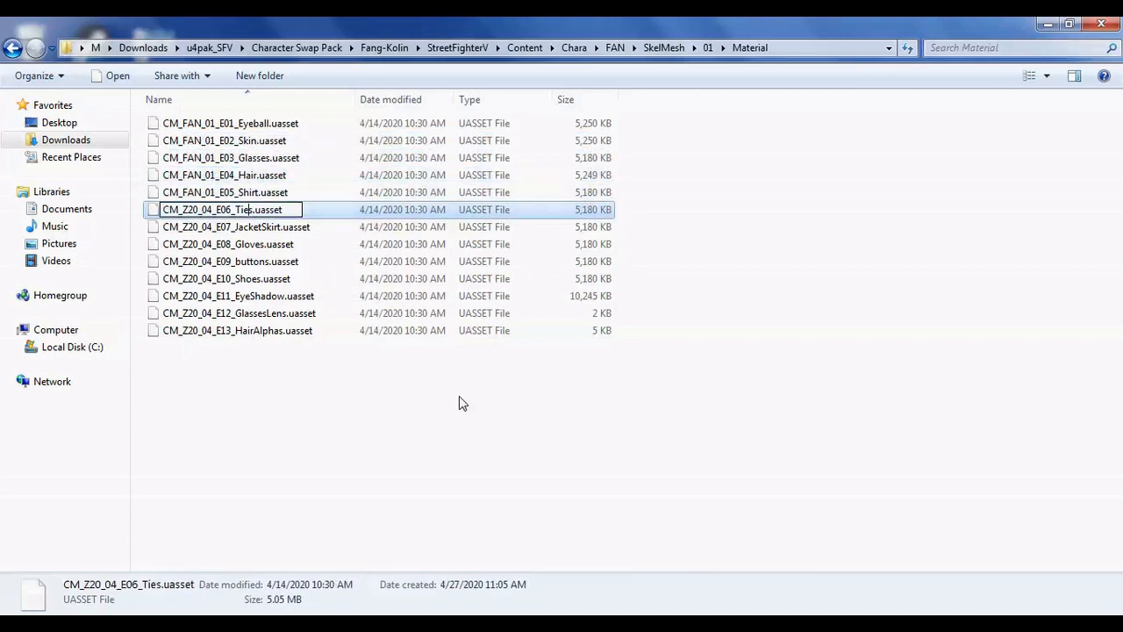
Rename the Ties material file to CM_FAN_01_E06_Ties.uasset
{"action": "type", "text": "1"}
{"action": "key", "text": "Left"}
{"action": "key", "text": "Left"}
{"action": "key", "text": "Left"}
{"action": "key", "text": "BackSpace"}
{"action": "key", "text": "BackSpace"}
{"action": "key", "text": "BackSpace"}
{"action": "type", "text": "FAN"}
{"action": "key", "text": "Tab"}
Rename the JacketSkirt and Gloves material files to CM_FAN_01_E07_JacketSkirt.uasset and CM_FAN_01_E08_Gloves.uasset
{"action": "key", "text": "Left"}
{"action": "key", "text": "Left"}
{"action": "key", "text": "Left"}
{"action": "key", "text": "Left"}
{"action": "key", "text": "Left"}
{"action": "key", "text": "Left"}
{"action": "key", "text": "Left"}
{"action": "key", "text": "Left"}
{"action": "key", "text": "Left"}
{"action": "key", "text": "Left"}
{"action": "key", "text": "Left"}
{"action": "key", "text": "BackSpace"}
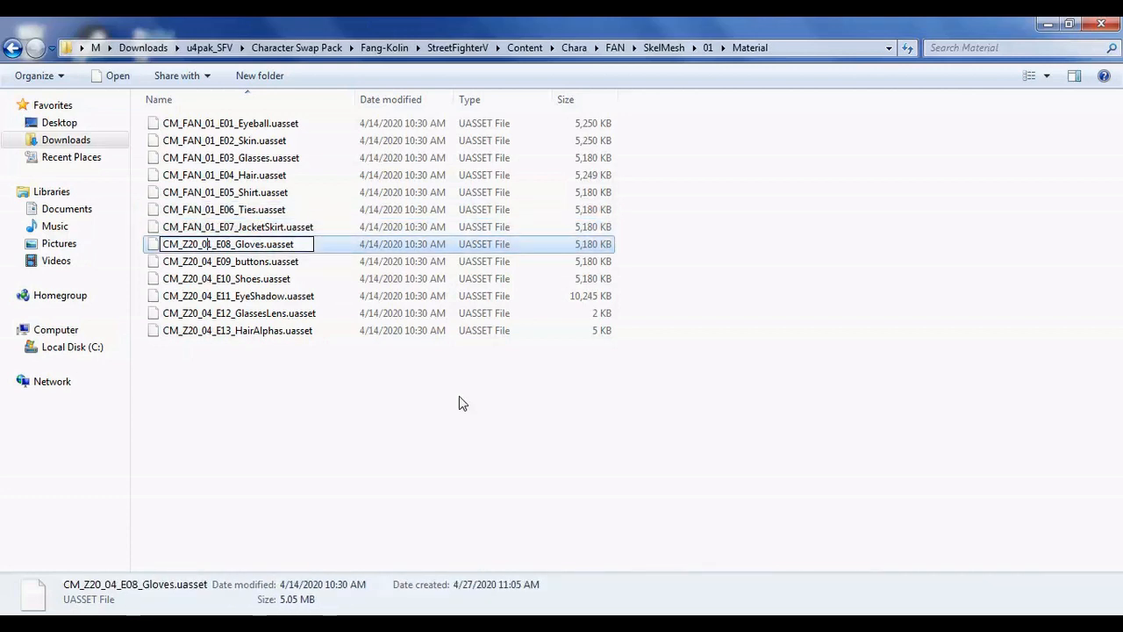
{"action": "type", "text": "1"}
{"action": "key", "text": "Left"}
{"action": "key", "text": "Left"}
{"action": "key", "text": "Left"}
{"action": "key", "text": "BackSpace"}
{"action": "key", "text": "BackSpace"}
{"action": "key", "text": "BackSpace"}
{"action": "type", "text": "FAN"}
{"action": "key", "text": "Tab"}
Rename the buttons material file to CM_FAN_01_E09_buttons.uasset
{"action": "key", "text": "Left"}
{"action": "key", "text": "Left"}
{"action": "key", "text": "Left"}
{"action": "key", "text": "Left"}
{"action": "key", "text": "Left"}
{"action": "key", "text": "Left"}
{"action": "key", "text": "Left"}
{"action": "key", "text": "Left"}
{"action": "key", "text": "Left"}
{"action": "key", "text": "Left"}
{"action": "key", "text": "Left"}
{"action": "key", "text": "Left"}
{"action": "key", "text": "BackSpace"}
{"action": "key", "text": "Tab"}
Rename the Shoes material file to CM_FAN_01_E10_Shoes.uasset
{"action": "key", "text": "Left"}
{"action": "key", "text": "Left"}
{"action": "key", "text": "Left"}
{"action": "key", "text": "Left"}
{"action": "key", "text": "Left"}
{"action": "key", "text": "Left"}
{"action": "key", "text": "Left"}
{"action": "key", "text": "Left"}
{"action": "key", "text": "Left"}
{"action": "key", "text": "Left"}
{"action": "key", "text": "Left"}
{"action": "key", "text": "Left"}
{"action": "key", "text": "BackSpace"}
{"action": "type", "text": "1"}
{"action": "key", "text": "Left"}
{"action": "key", "text": "Left"}
{"action": "key", "text": "Left"}
{"action": "key", "text": "BackSpace"}
{"action": "key", "text": "BackSpace"}
{"action": "key", "text": "BackSpace"}
{"action": "type", "text": "FAN"}
{"action": "key", "text": "Tab"}
Rename the EyeShadow material file to CM_FAN_01_E11_EyeShadow.uasset
{"action": "key", "text": "Left"}
{"action": "key", "text": "Left"}
{"action": "key", "text": "Left"}
{"action": "key", "text": "Left"}
{"action": "key", "text": "Left"}
{"action": "key", "text": "Left"}
{"action": "key", "text": "Left"}
{"action": "key", "text": "Left"}
{"action": "key", "text": "Left"}
{"action": "key", "text": "Left"}
{"action": "key", "text": "Left"}
{"action": "key", "text": "Left"}
{"action": "key", "text": "BackSpace"}
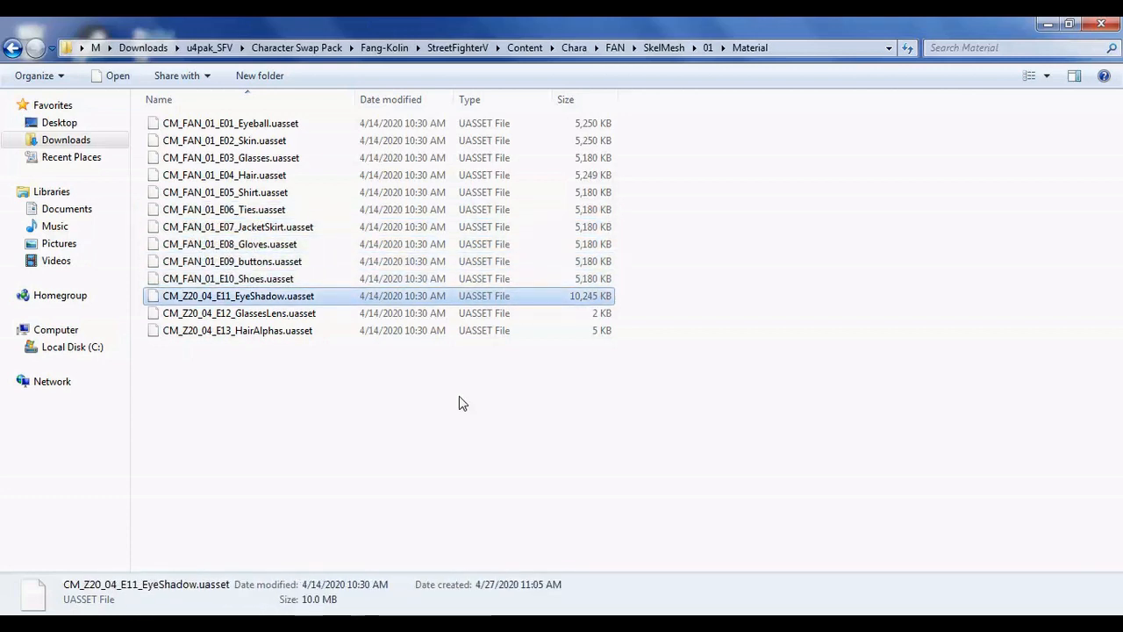
{"action": "key", "text": "1"}
{"action": "key", "text": "Left"}
{"action": "key", "text": "Left"}
{"action": "key", "text": "Left"}
{"action": "key", "text": "BackSpace"}
{"action": "key", "text": "BackSpace"}
{"action": "key", "text": "BackSpace"}
{"action": "type", "text": "FAN"}
{"action": "key", "text": "Tab"}
Rename the GlassesLens material file to CM_FAN_01_E12_GlassesLens.uasset
{"action": "key", "text": "Left"}
{"action": "key", "text": "Left"}
{"action": "key", "text": "Left"}
{"action": "key", "text": "Left"}
{"action": "key", "text": "Left"}
{"action": "key", "text": "Left"}
{"action": "key", "text": "Left"}
{"action": "key", "text": "Left"}
{"action": "key", "text": "Left"}
{"action": "key", "text": "Left"}
{"action": "key", "text": "Left"}
{"action": "key", "text": "Left"}
{"action": "key", "text": "BackSpace"}
{"action": "key", "text": "1"}
{"action": "key", "text": "Left"}
{"action": "key", "text": "Left"}
{"action": "key", "text": "Left"}
{"action": "key", "text": "BackSpace"}
{"action": "key", "text": "BackSpace"}
{"action": "key", "text": "BackSpace"}
{"action": "type", "text": "FAN"}
{"action": "key", "text": "Tab"}
Rename the HairAlphas material file to CM_FAN_01_E13_HairAlphas.uasset
{"action": "key", "text": "Left"}
{"action": "key", "text": "Left"}
{"action": "key", "text": "Left"}
{"action": "key", "text": "Left"}
{"action": "key", "text": "Left"}
{"action": "key", "text": "Left"}
{"action": "key", "text": "Left"}
{"action": "key", "text": "Left"}
{"action": "key", "text": "Left"}
{"action": "key", "text": "Left"}
{"action": "key", "text": "Left"}
{"action": "key", "text": "Left"}
{"action": "key", "text": "BackSpace"}
{"action": "type", "text": "1"}
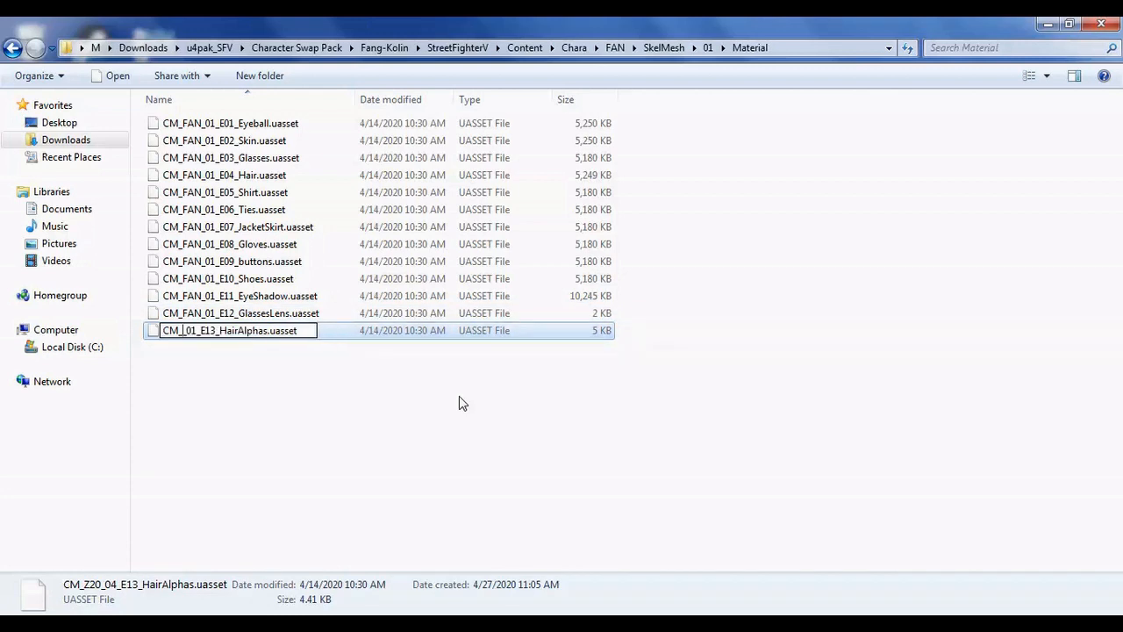
{"action": "key", "text": "Left"}
{"action": "key", "text": "Left"}
{"action": "key", "text": "Left"}
{"action": "key", "text": "BackSpace"}
{"action": "key", "text": "BackSpace"}
{"action": "key", "text": "BackSpace"}
{"action": "type", "text": "FAN"}
{"action": "key", "text": "Return"}
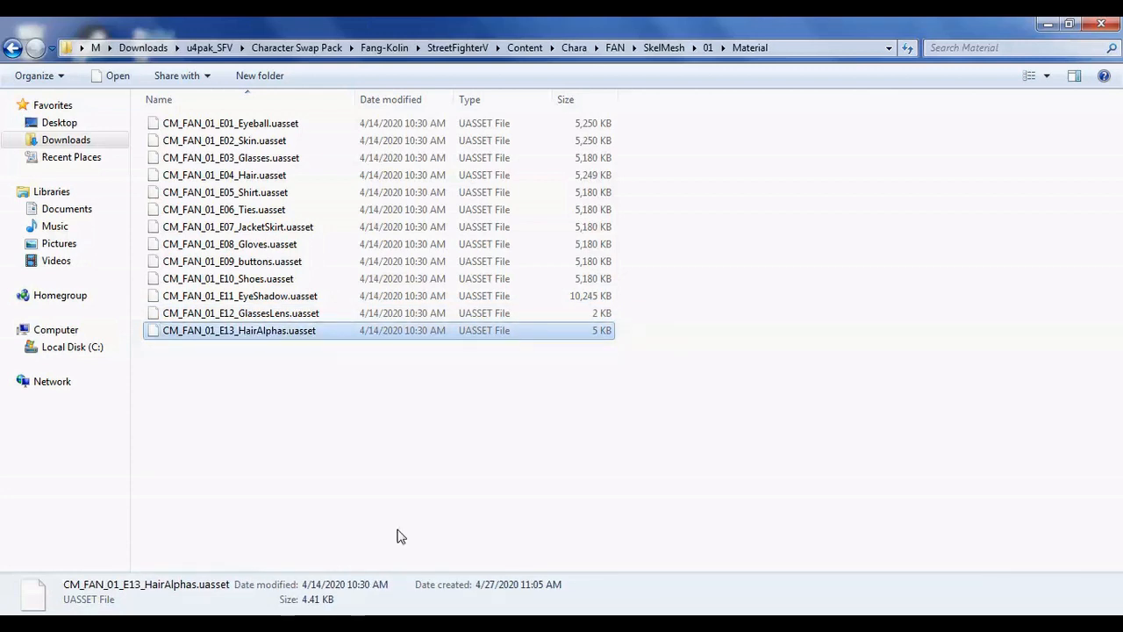
Open all the renamed material files, from E01 Eyeball to E13 HairAlphas, in HxD and maximize its window
{"action": "left_click", "coordinate": [123, 623]}
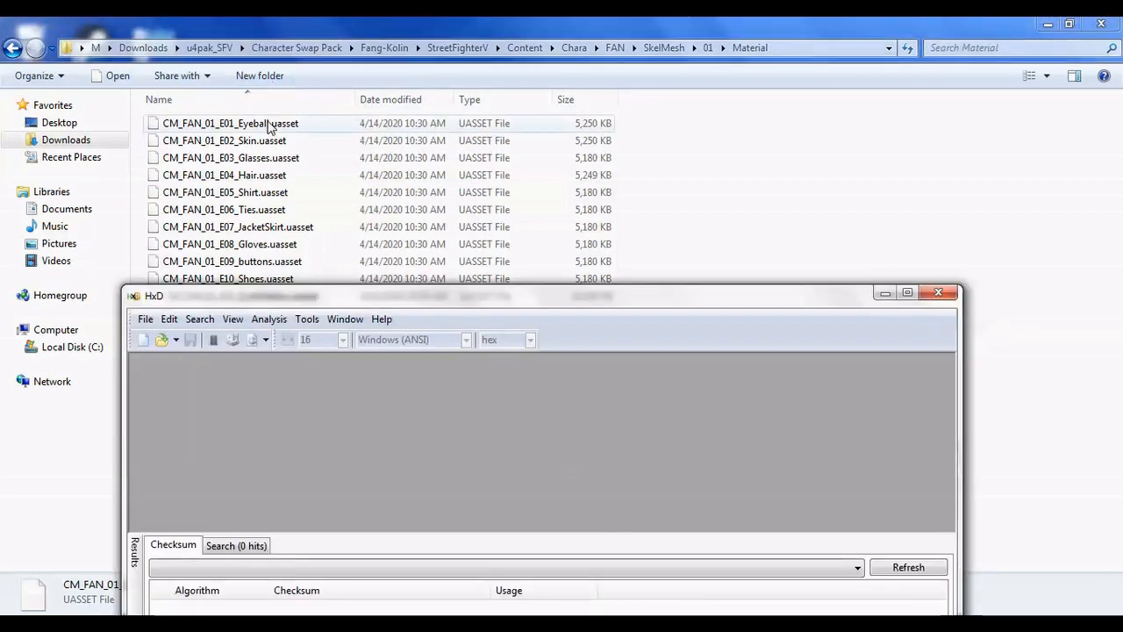
{"action": "left_click", "coordinate": [189, 123]}
{"action": "left_click", "coordinate": [275, 330], "text": "shift"}
{"action": "left_click", "coordinate": [123, 623]}
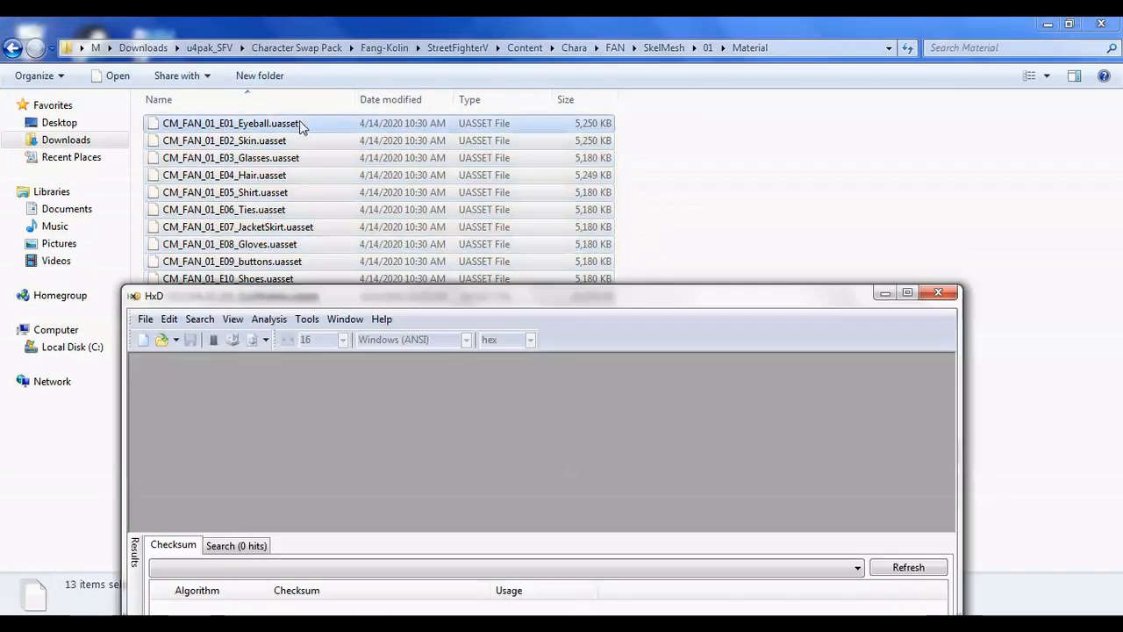
{"action": "left_click_drag", "start_coordinate": [317, 120], "coordinate": [450, 388]}
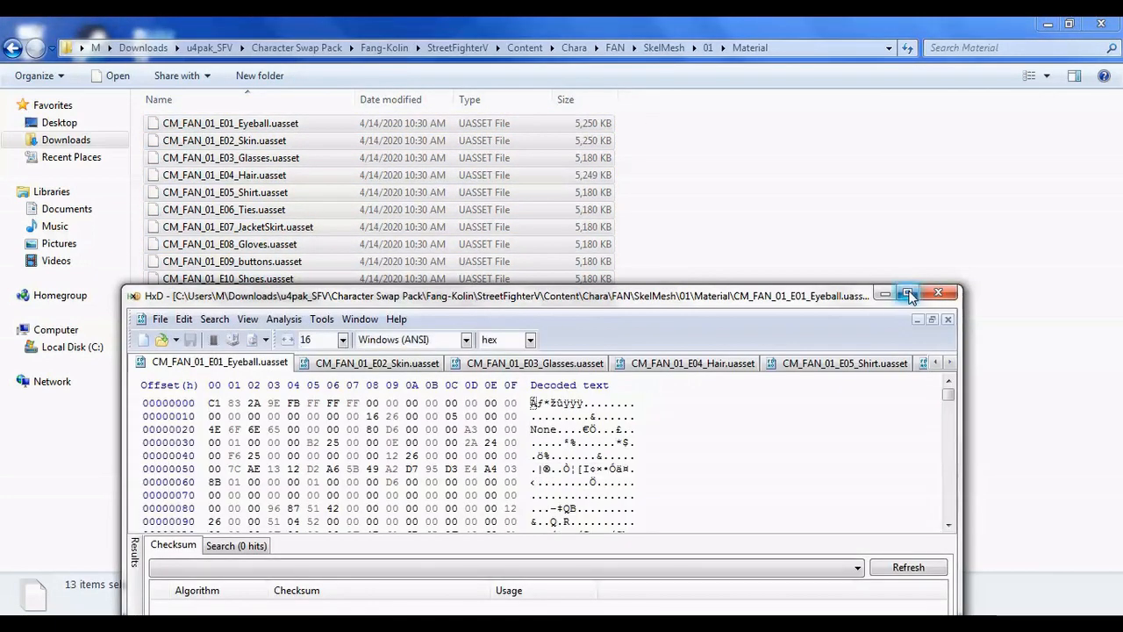
{"action": "left_click", "coordinate": [908, 292]}
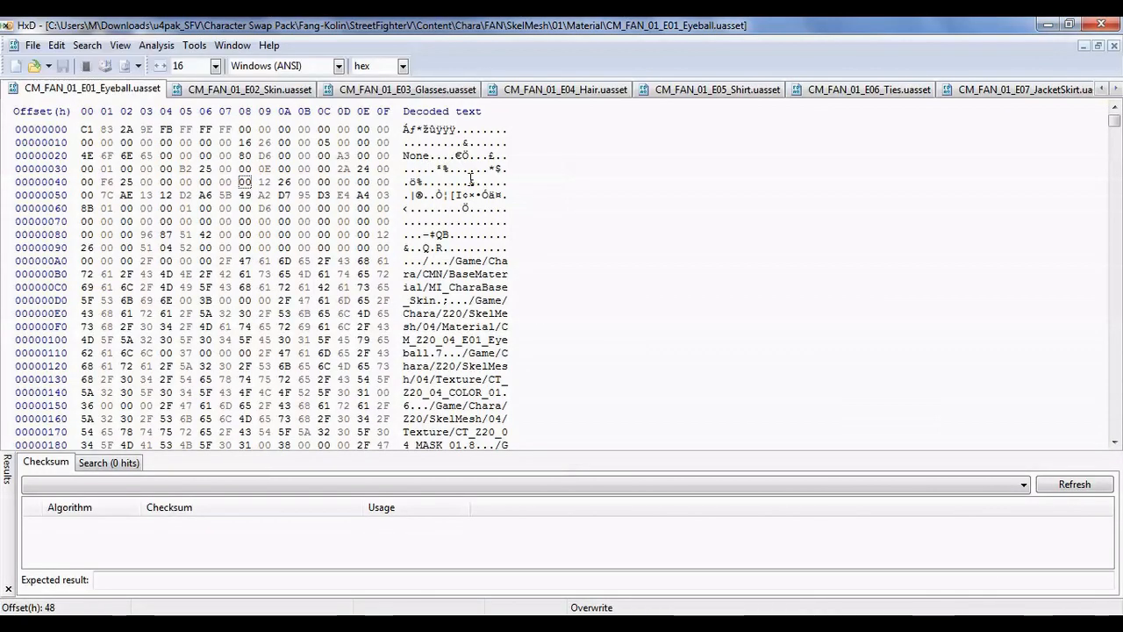
Replace every 04 text string with 01 in the Eyeball material file
{"action": "key", "text": "ctrl+r"}
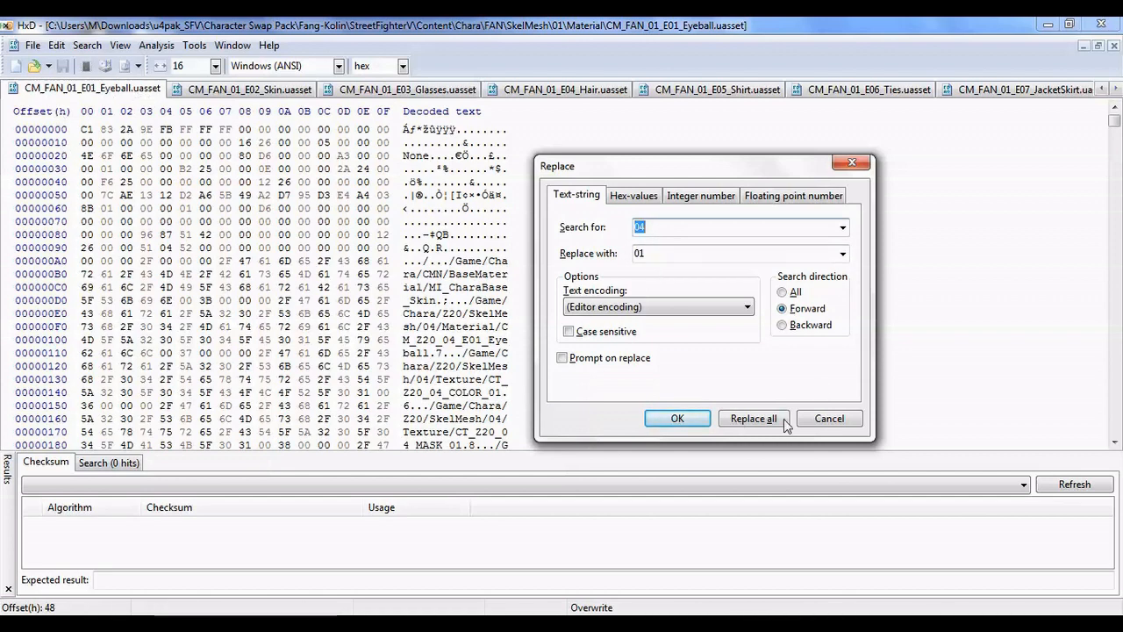
{"action": "left_click", "coordinate": [753, 418]}
{"action": "left_click", "coordinate": [652, 376]}
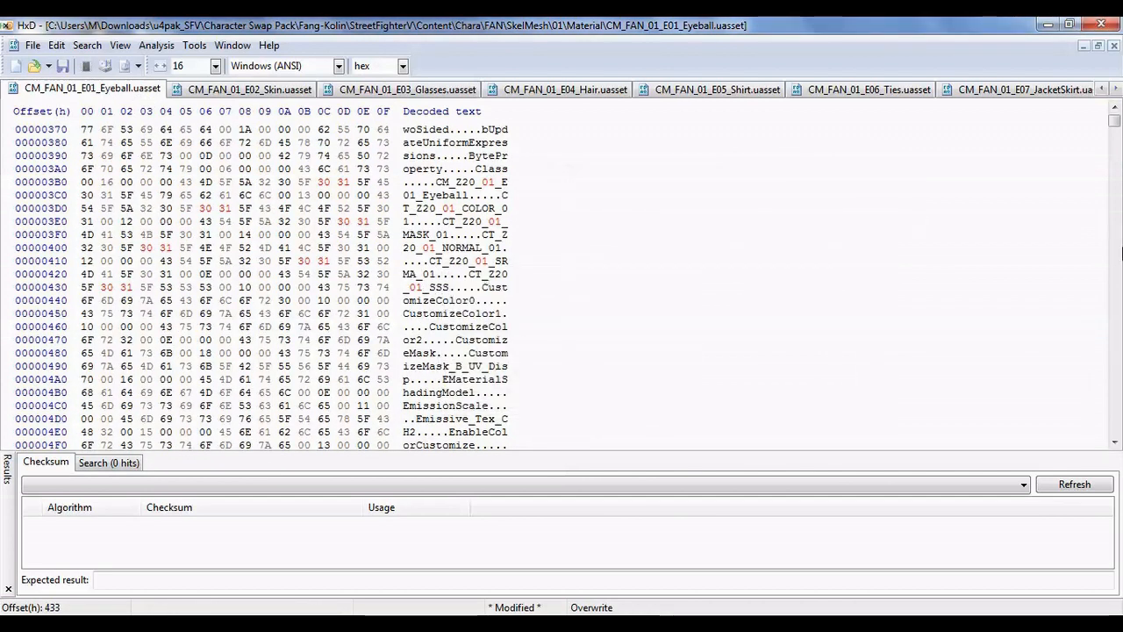
Replace every Z20 text string with FAN from the start of the Eyeball material file, and save and close the file
{"action": "scroll", "coordinate": [622, 181], "scroll_direction": "up", "scroll_amount": 18}
{"action": "left_click", "coordinate": [437, 171]}
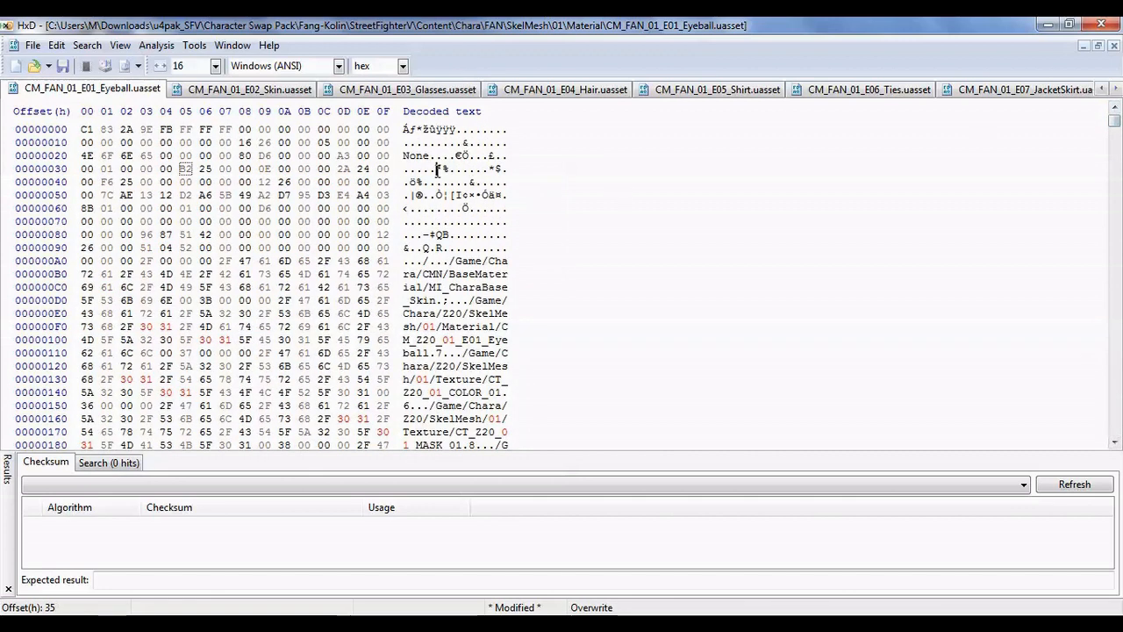
{"action": "right_click", "coordinate": [437, 169]}
{"action": "left_click", "coordinate": [480, 132]}
{"action": "key", "text": "ctrl+r"}
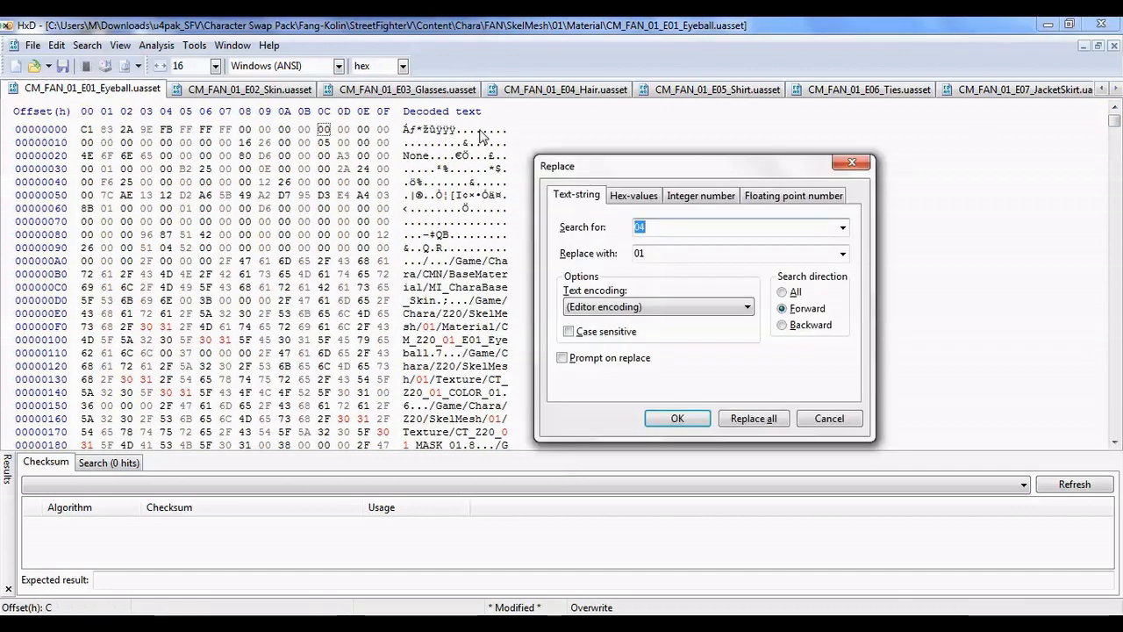
{"action": "left_click", "coordinate": [843, 228]}
{"action": "left_click", "coordinate": [779, 307]}
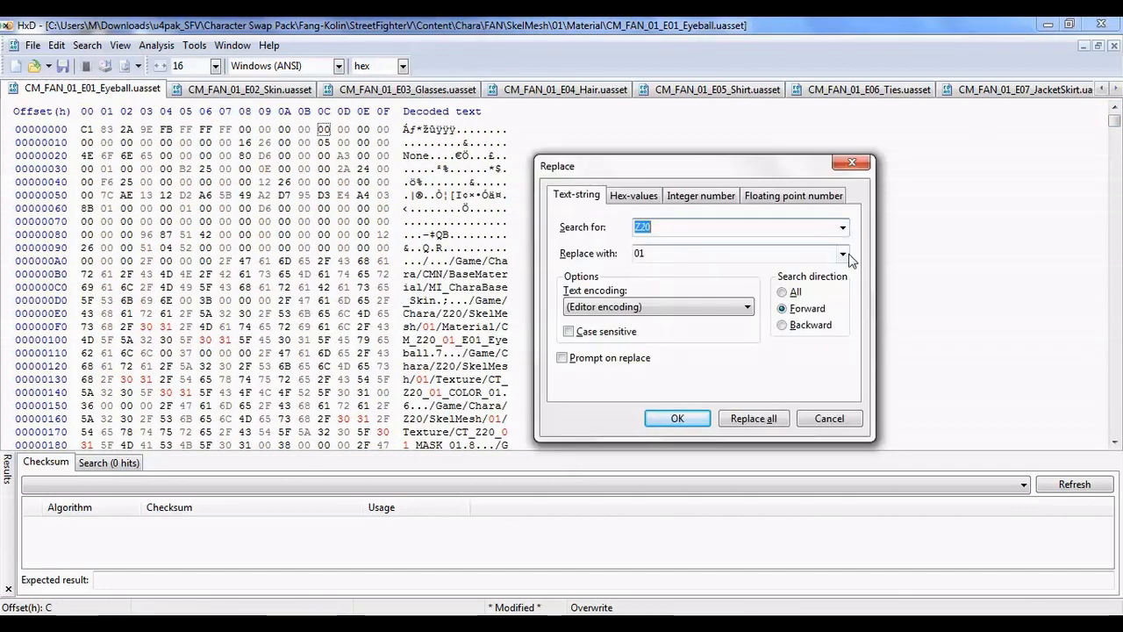
{"action": "left_click", "coordinate": [843, 253]}
{"action": "left_click", "coordinate": [754, 270]}
{"action": "left_click", "coordinate": [753, 419]}
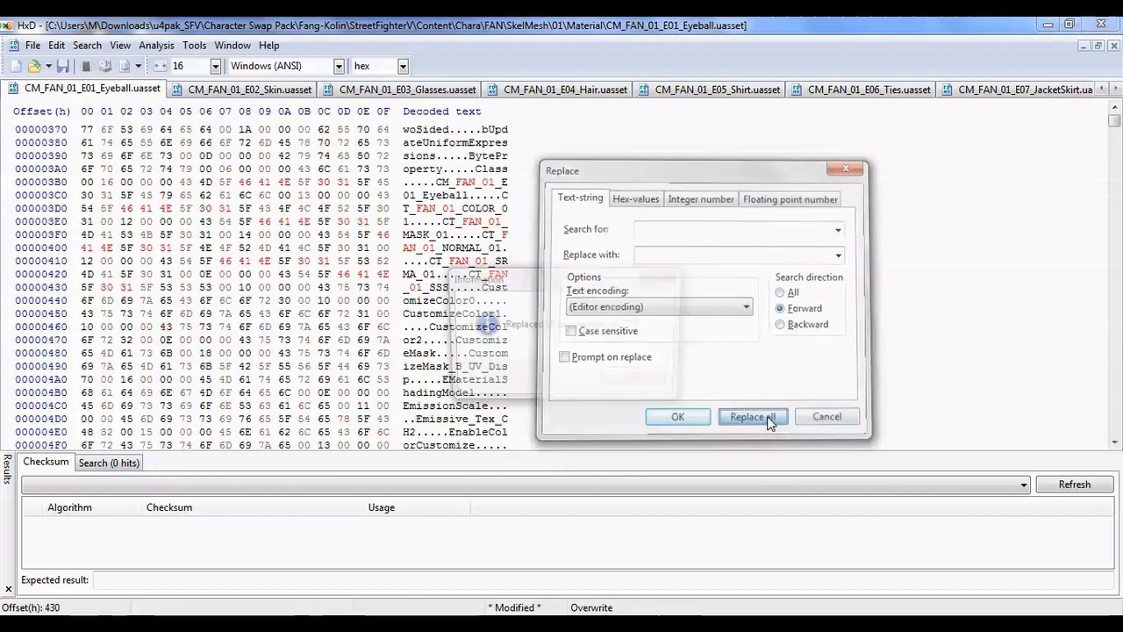
{"action": "left_click", "coordinate": [638, 381]}
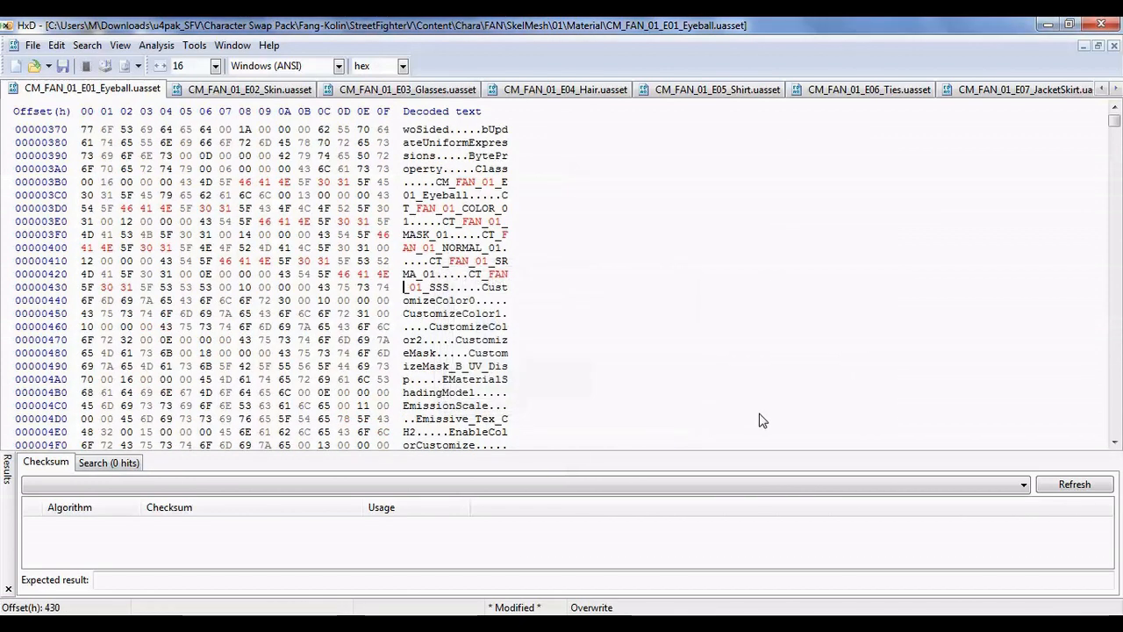
{"action": "left_click", "coordinate": [62, 66]}
{"action": "left_click", "coordinate": [1112, 46]}
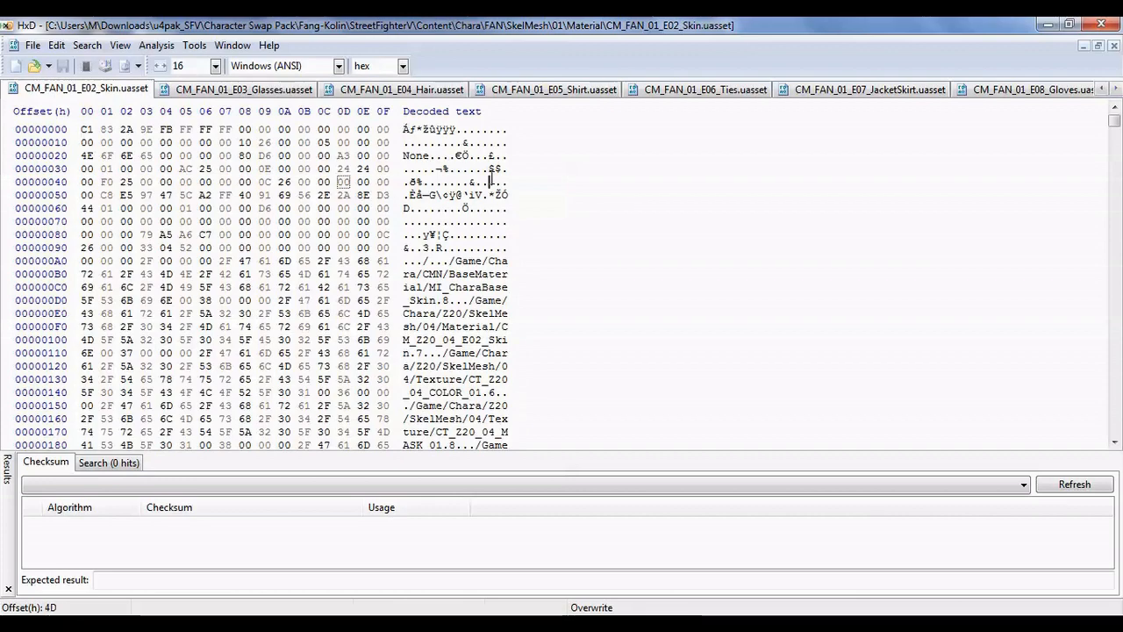
Replace the old text strings in the Skin material file, and replace every Z20 with FAN in the Hair material file
{"action": "key", "text": "ctrl+r"}
{"action": "left_click", "coordinate": [753, 418]}
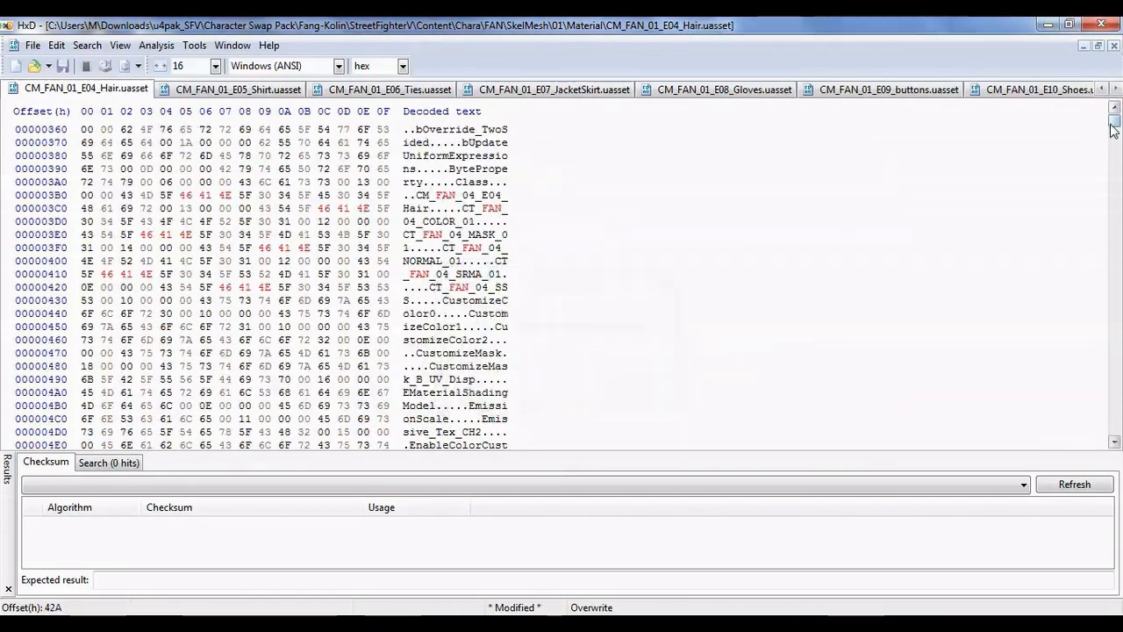
{"action": "key", "text": "ctrl+r"}
{"action": "left_click", "coordinate": [753, 418]}
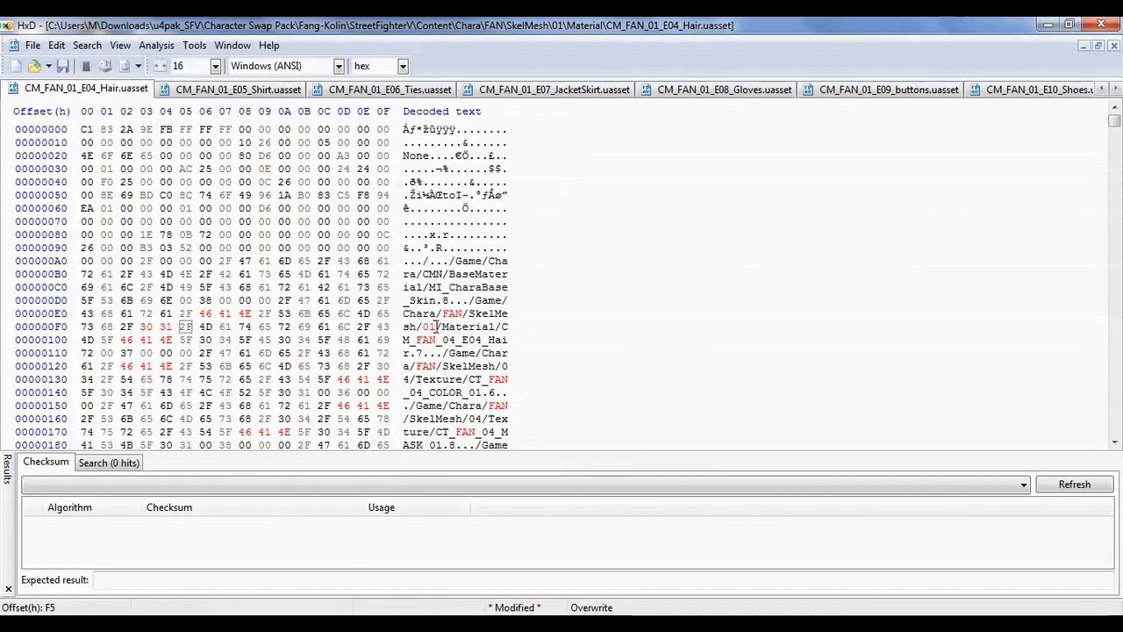
Replace each costume 04 reference with 01 one by one in the Hair material file, skipping the E04 part numbers, and save it
{"action": "key", "text": "F3"}
{"action": "key", "text": "F3"}
{"action": "type", "text": "01"}
{"action": "key", "text": "F3"}
{"action": "key", "text": "F3"}
{"action": "type", "text": "01"}
{"action": "key", "text": "F3"}
{"action": "key", "text": "F3"}
{"action": "type", "text": "01"}
{"action": "key", "text": "F3"}
{"action": "key", "text": "F3"}
{"action": "type", "text": "01"}
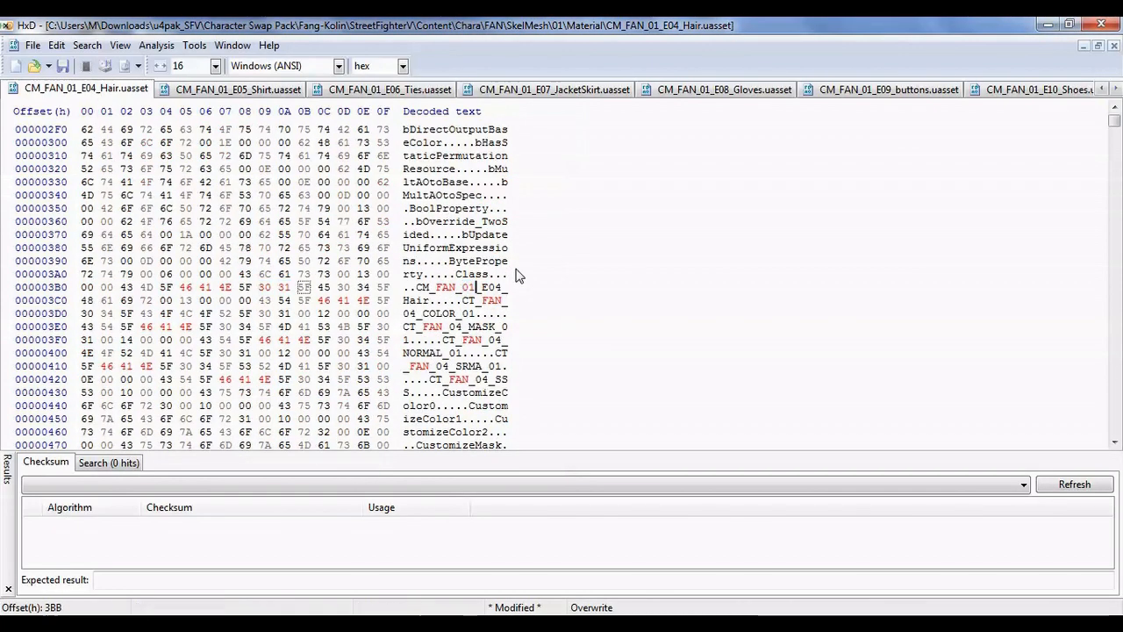
{"action": "key", "text": "ctrl+s"}
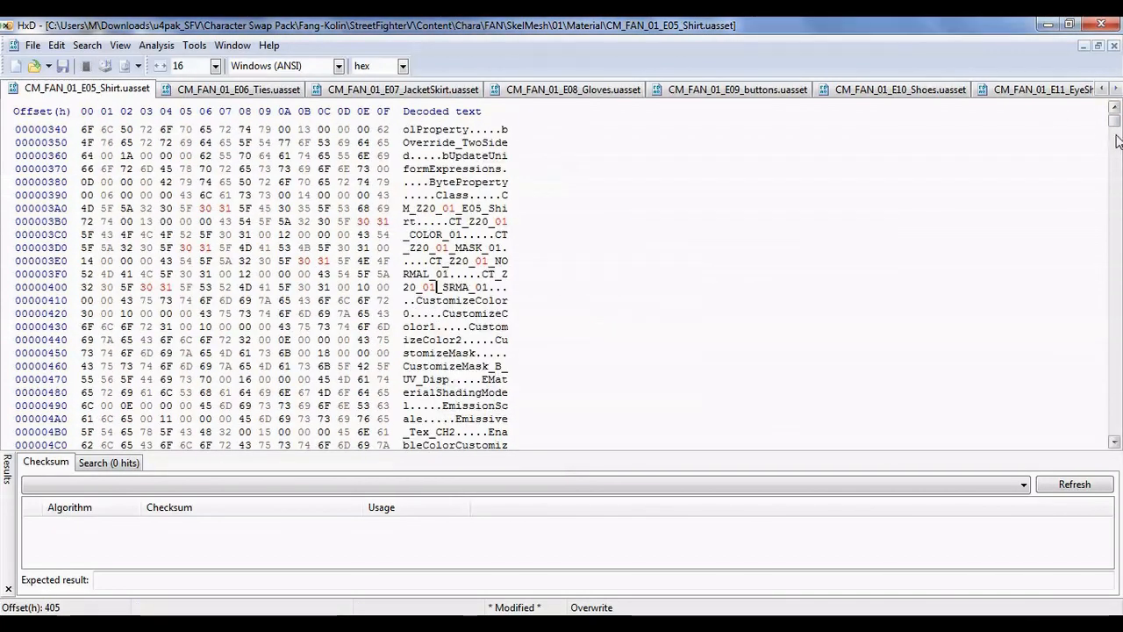
Replace 04 with 01 and Z20 with FAN in the remaining material files, from E05 Shirt to E13 HairAlphas, saving each
{"action": "left_click", "coordinate": [637, 380]}
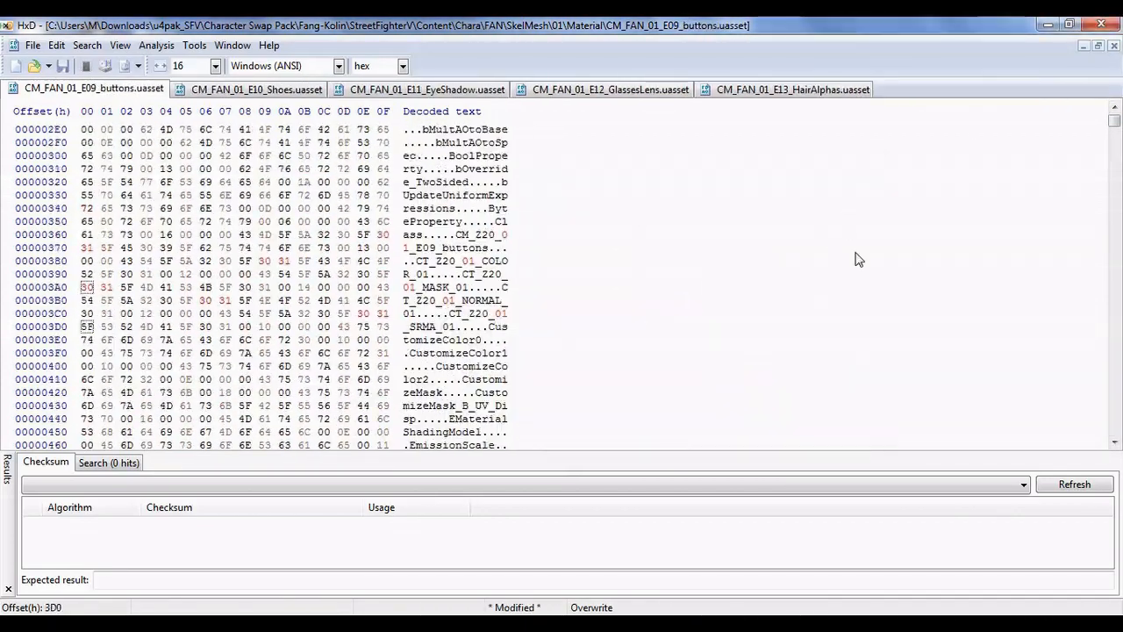
{"action": "key", "text": "ctrl+r"}
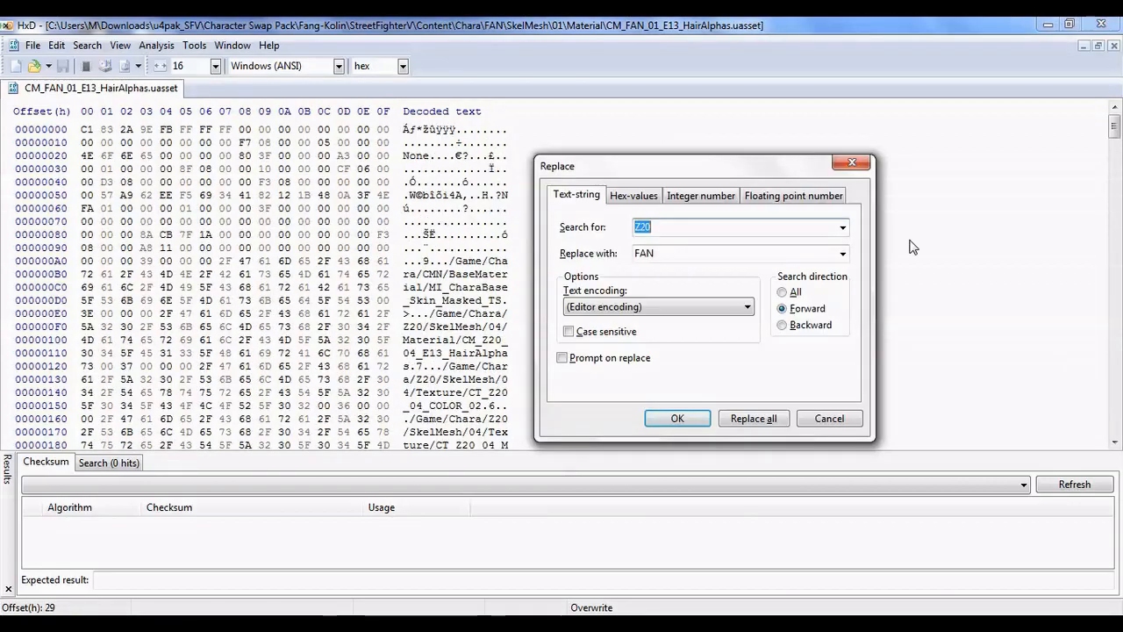
{"action": "left_click", "coordinate": [841, 228]}
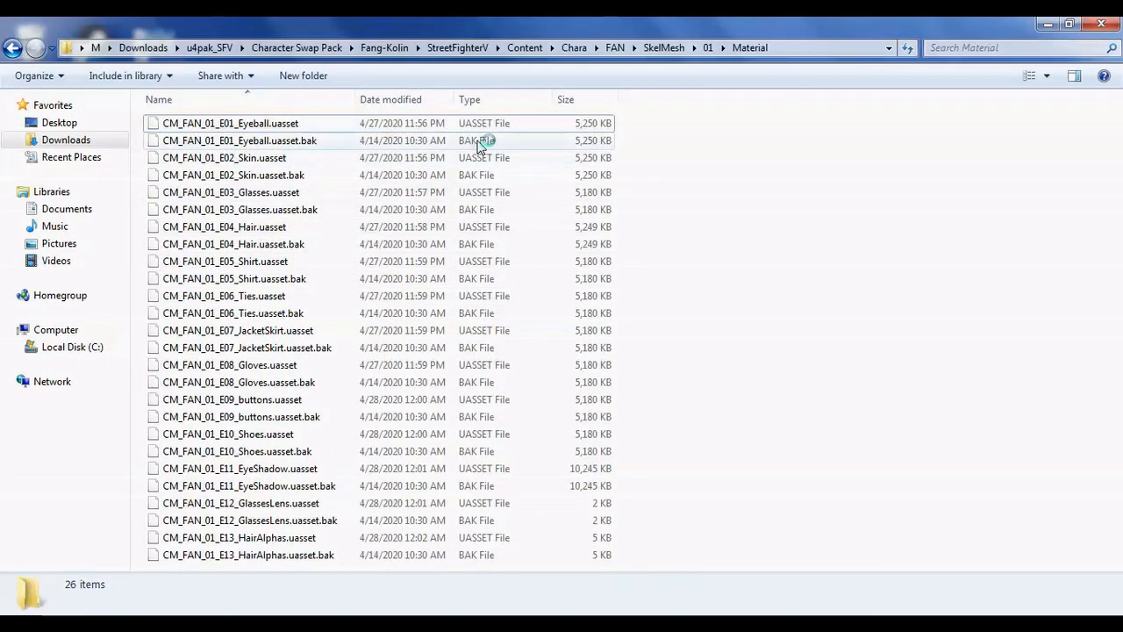
Delete all the .bak backup files of the E01 to E13 materials from the Material folder
{"action": "left_click", "coordinate": [481, 142]}
{"action": "left_click", "coordinate": [491, 174], "text": "ctrl"}
{"action": "left_click", "coordinate": [496, 210], "text": "ctrl"}
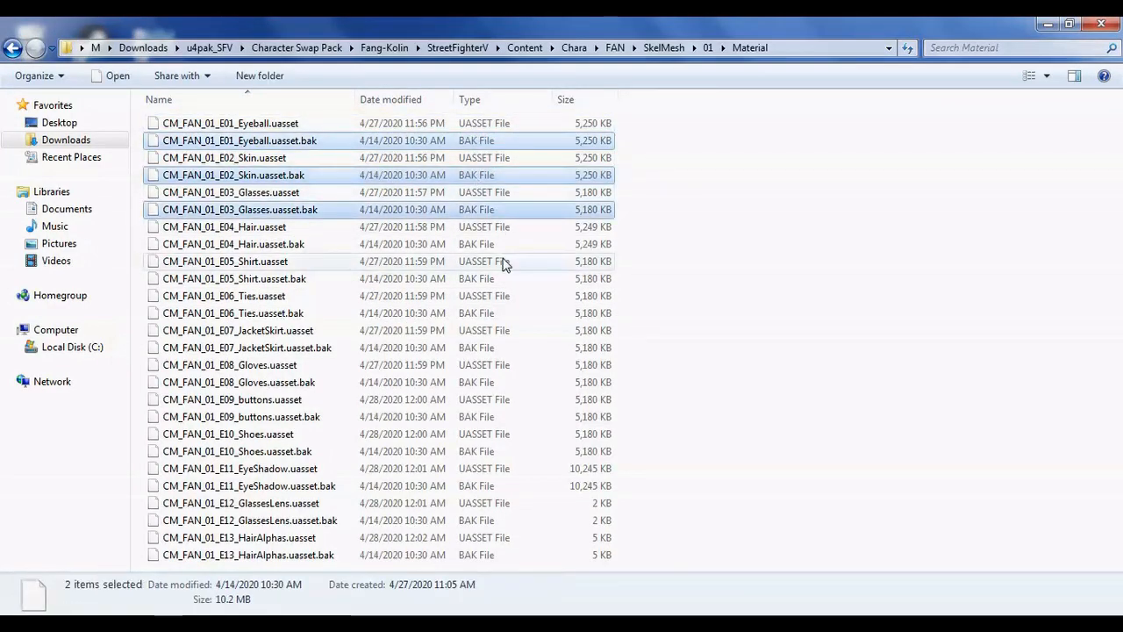
{"action": "left_click", "coordinate": [500, 244], "text": "ctrl"}
{"action": "left_click", "coordinate": [502, 279], "text": "ctrl"}
{"action": "left_click", "coordinate": [505, 314], "text": "ctrl"}
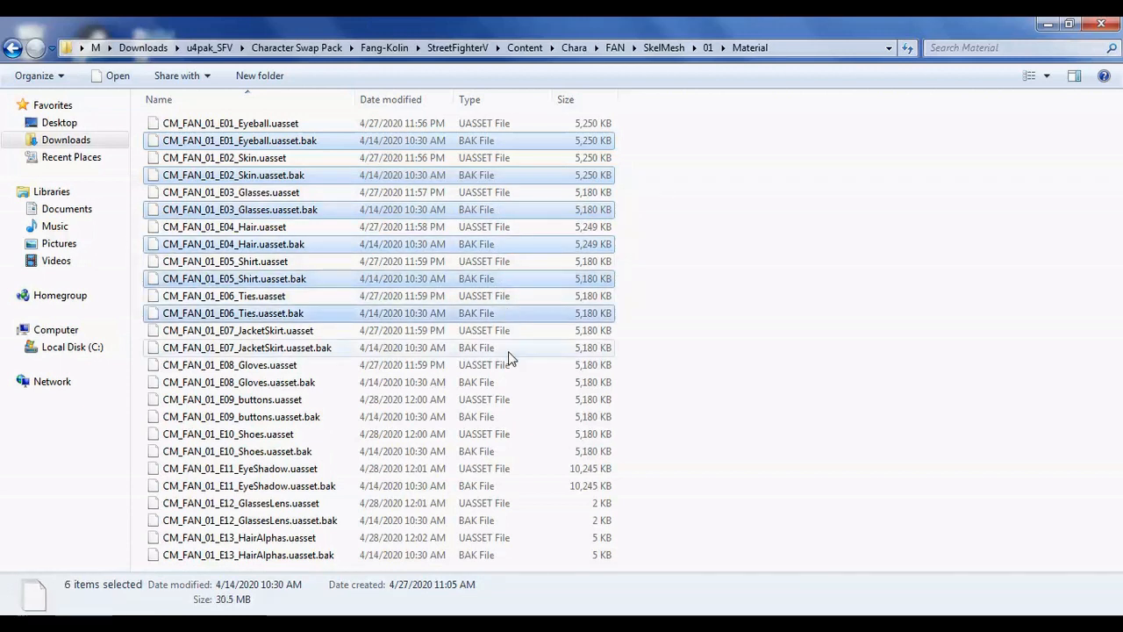
{"action": "left_click", "coordinate": [508, 350], "text": "ctrl"}
{"action": "left_click", "coordinate": [512, 383], "text": "ctrl"}
{"action": "left_click", "coordinate": [509, 417], "text": "ctrl"}
{"action": "left_click", "coordinate": [511, 452], "text": "ctrl"}
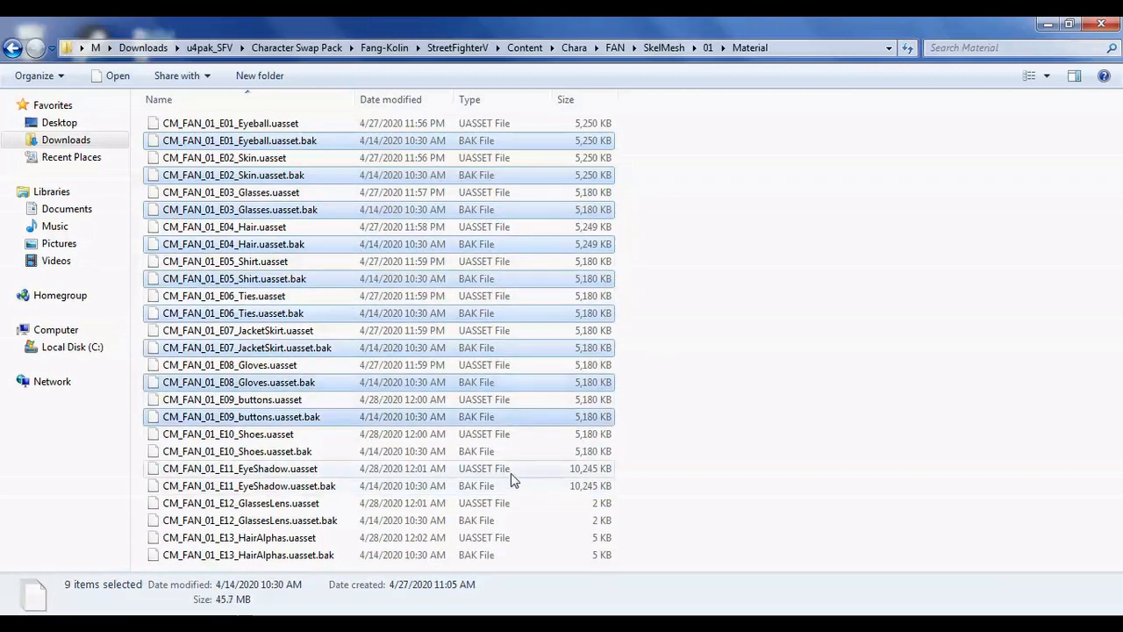
{"action": "left_click", "coordinate": [514, 485], "text": "ctrl"}
{"action": "left_click", "coordinate": [516, 520], "text": "ctrl"}
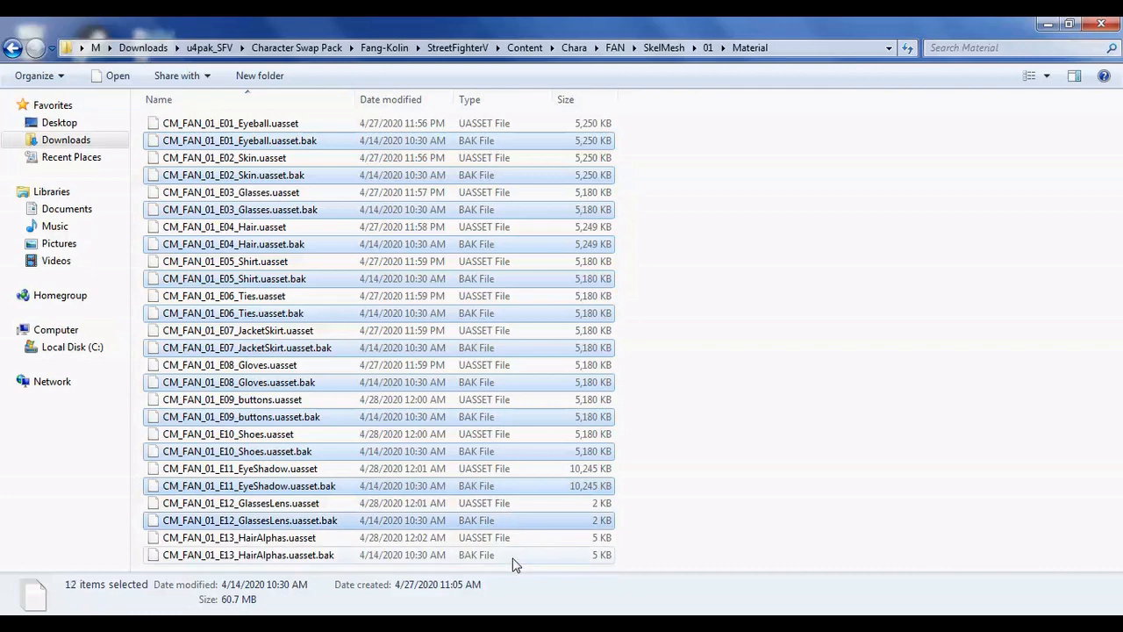
{"action": "left_click", "coordinate": [529, 556], "text": "ctrl"}
{"action": "right_click", "coordinate": [529, 556]}
{"action": "left_click", "coordinate": [580, 499]}
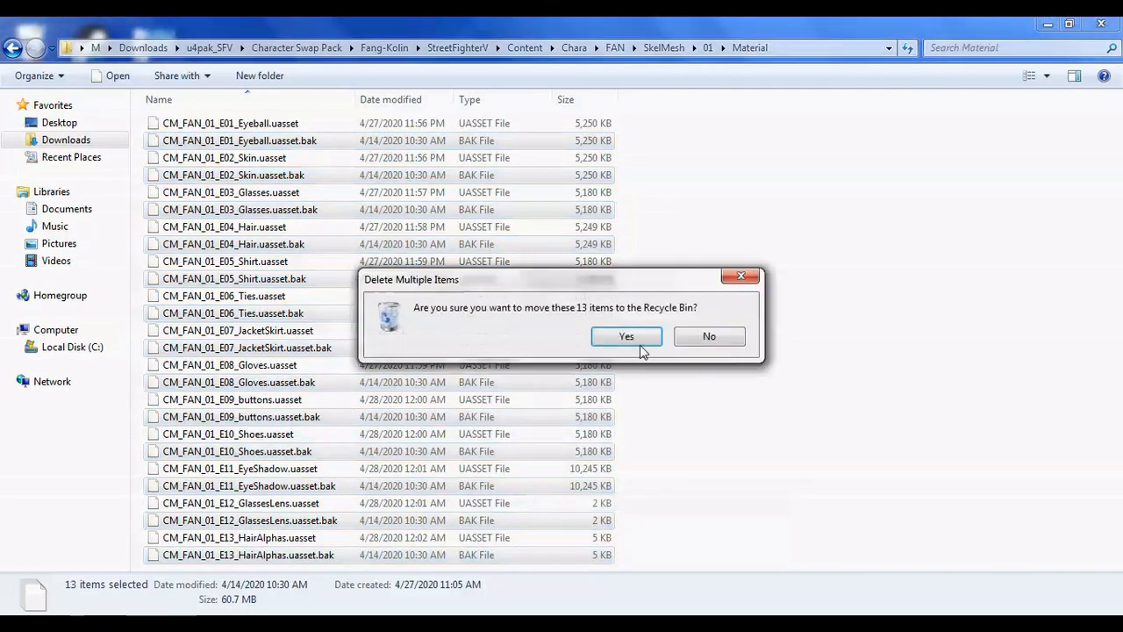
{"action": "left_click", "coordinate": [638, 341]}
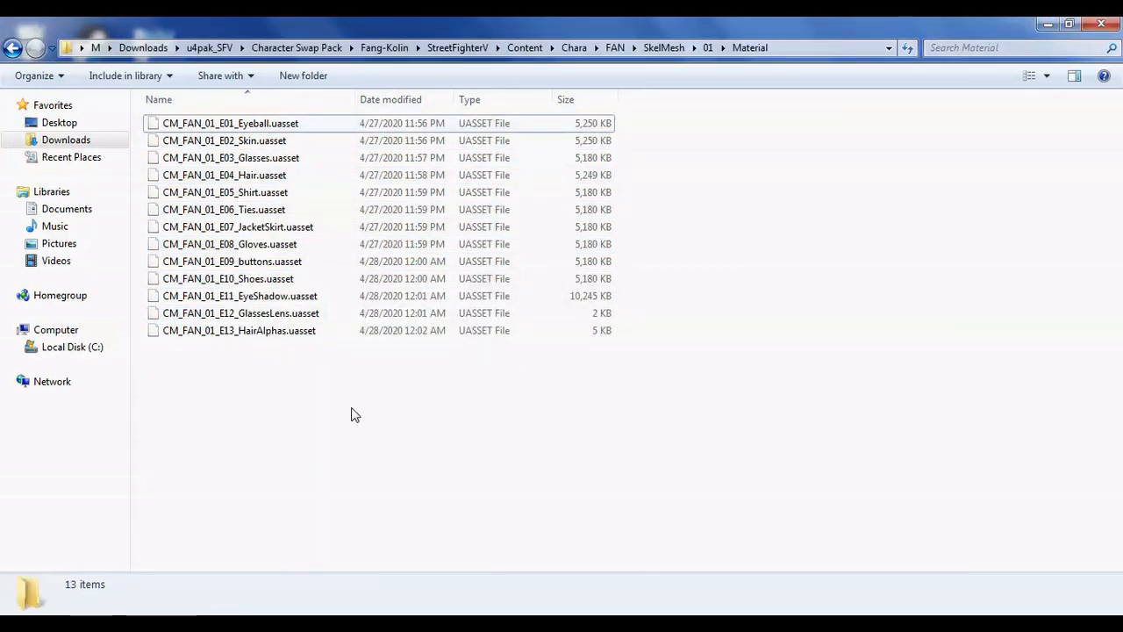
Open the four Z20_04 files from the costume's Mesh folder in HxD
{"action": "left_click", "coordinate": [707, 47]}
{"action": "double_click", "coordinate": [226, 159]}
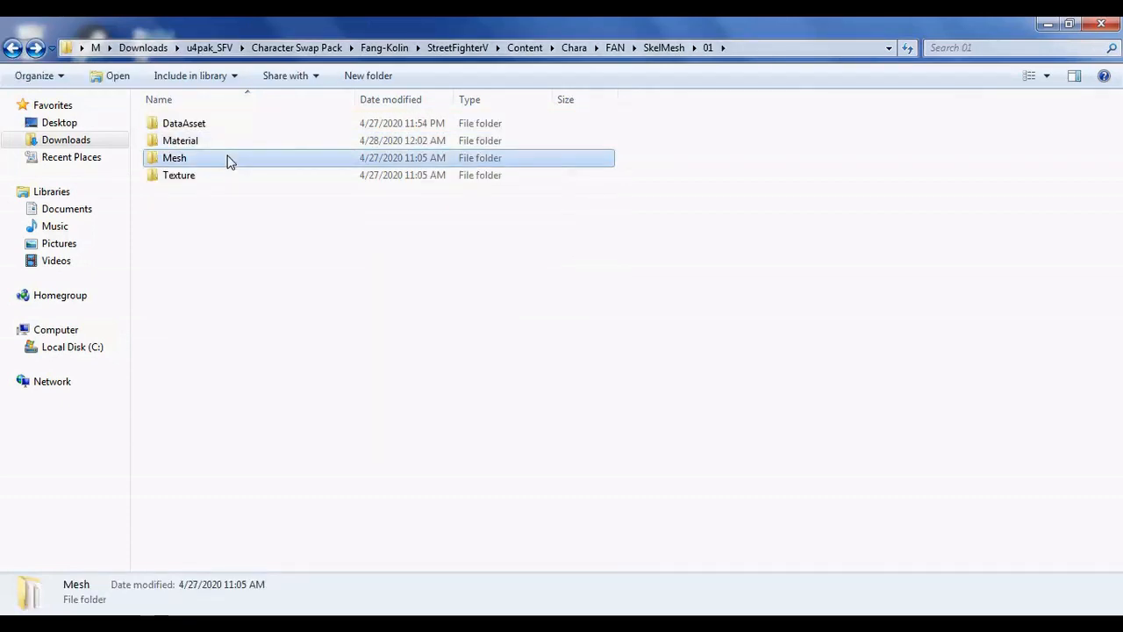
{"action": "left_click", "coordinate": [168, 623]}
{"action": "left_click", "coordinate": [227, 125]}
{"action": "left_click", "coordinate": [249, 176], "text": "shift"}
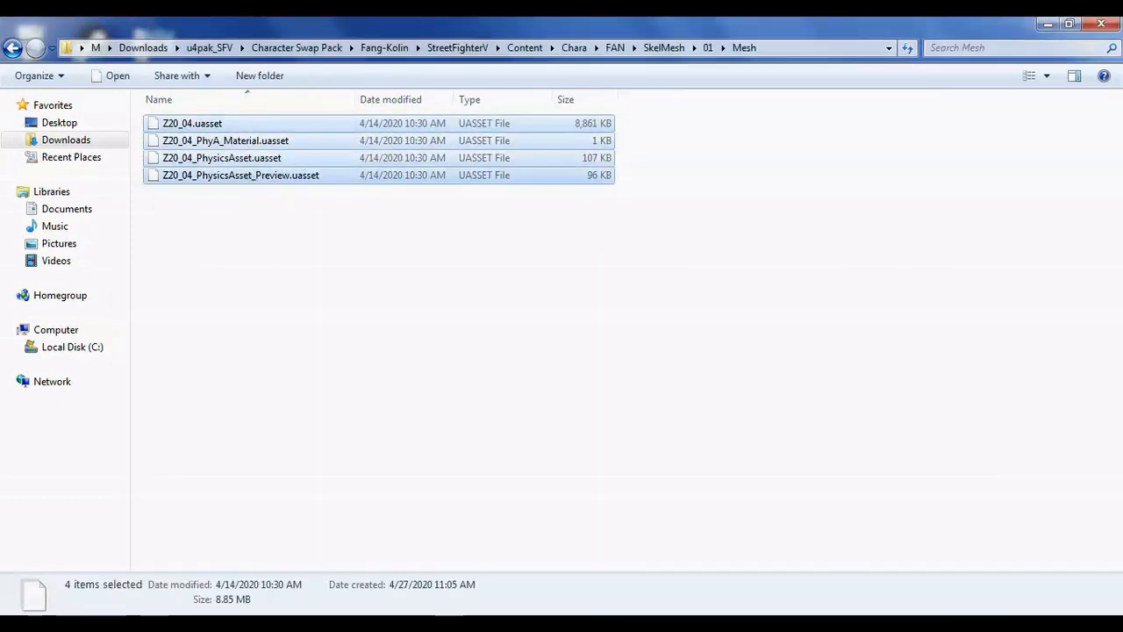
{"action": "left_click", "coordinate": [169, 623]}
{"action": "left_click_drag", "start_coordinate": [322, 133], "coordinate": [491, 421]}
{"action": "left_click", "coordinate": [913, 292]}
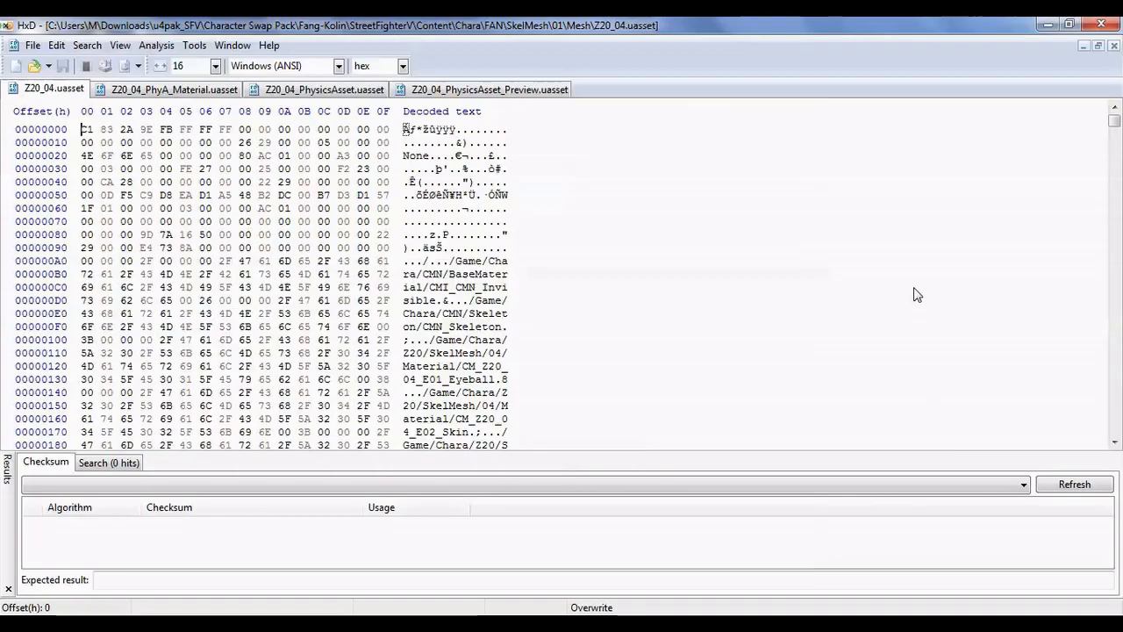
Replace 04 with 01 in the E01 Eyeball to E04 Hair material paths of Z20_04.uasset, skipping the E04 part number
{"action": "left_click", "coordinate": [483, 195]}
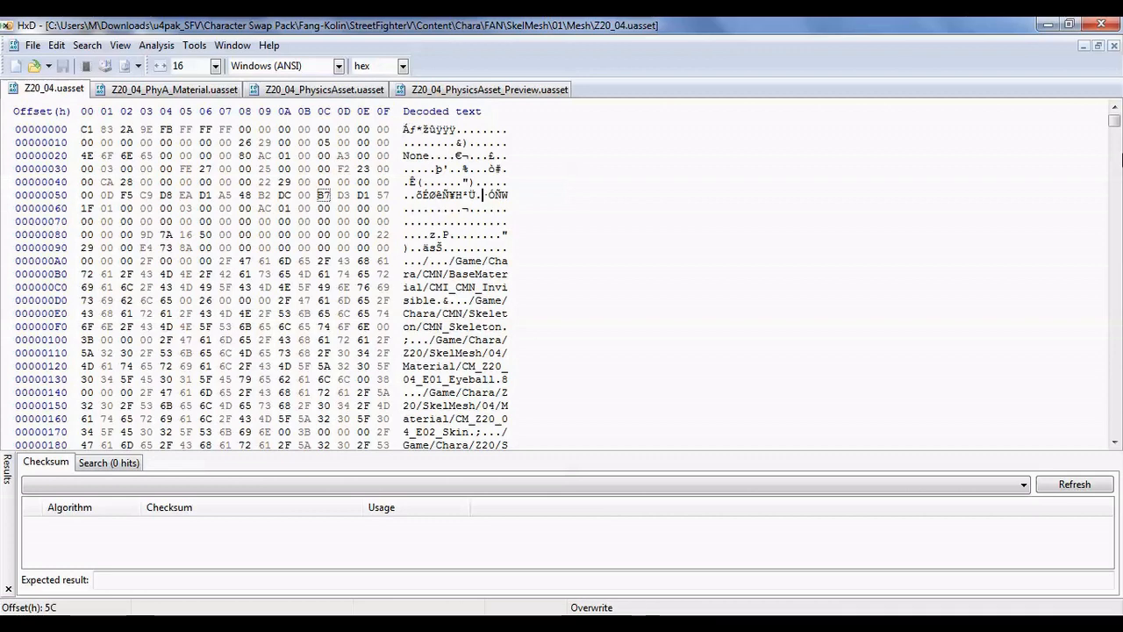
{"action": "key", "text": "ctrl+r"}
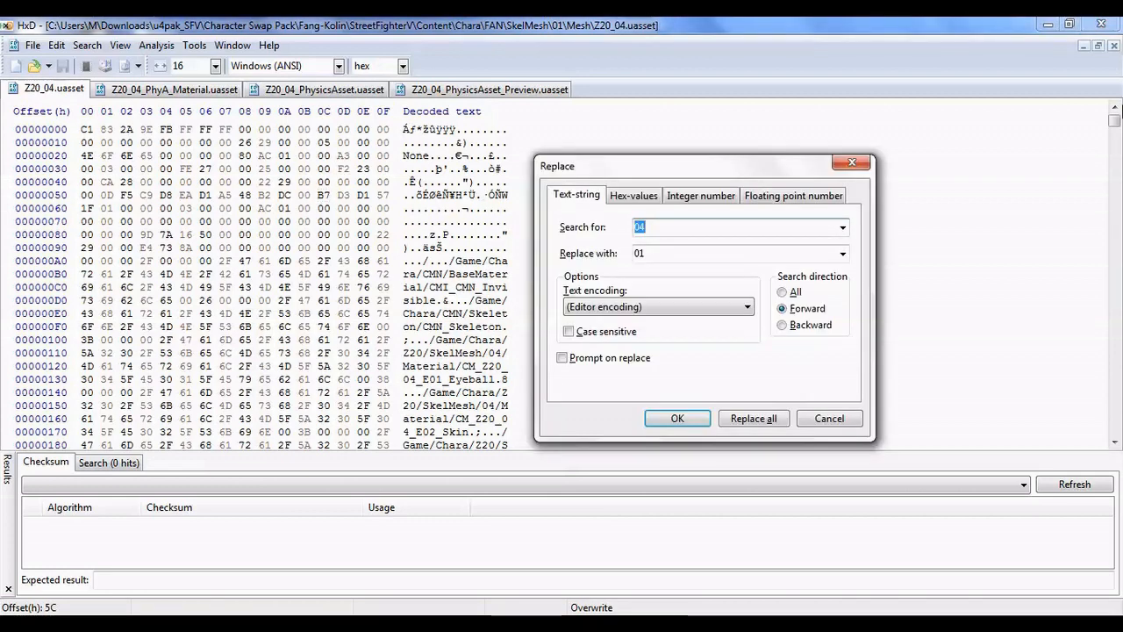
{"action": "left_click", "coordinate": [681, 418]}
{"action": "key", "text": "F3"}
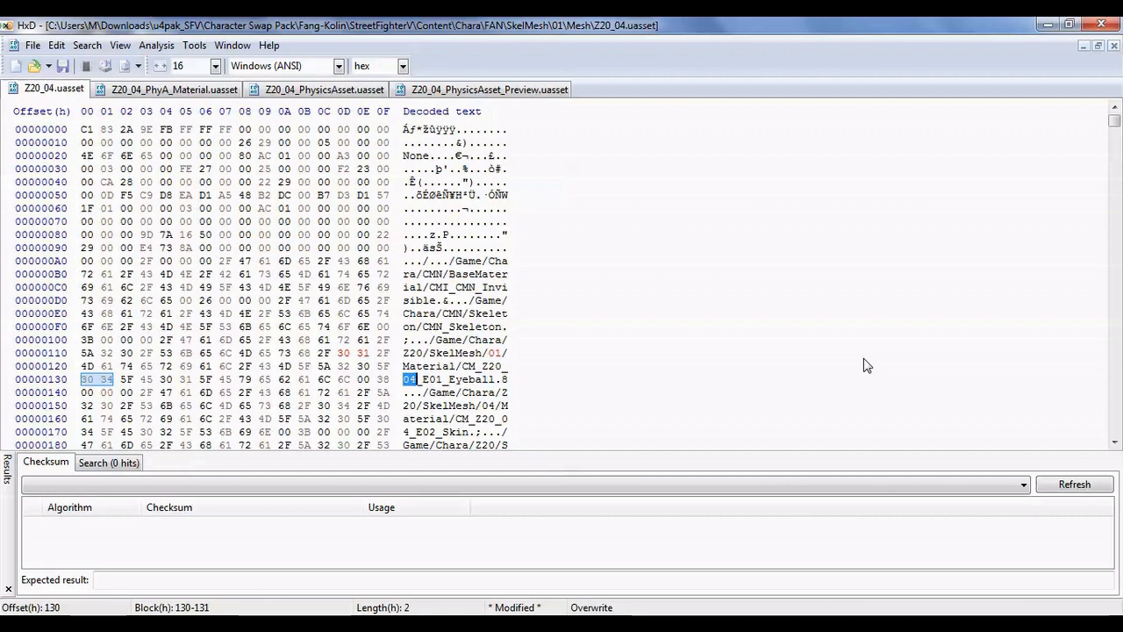
{"action": "key", "text": "F3"}
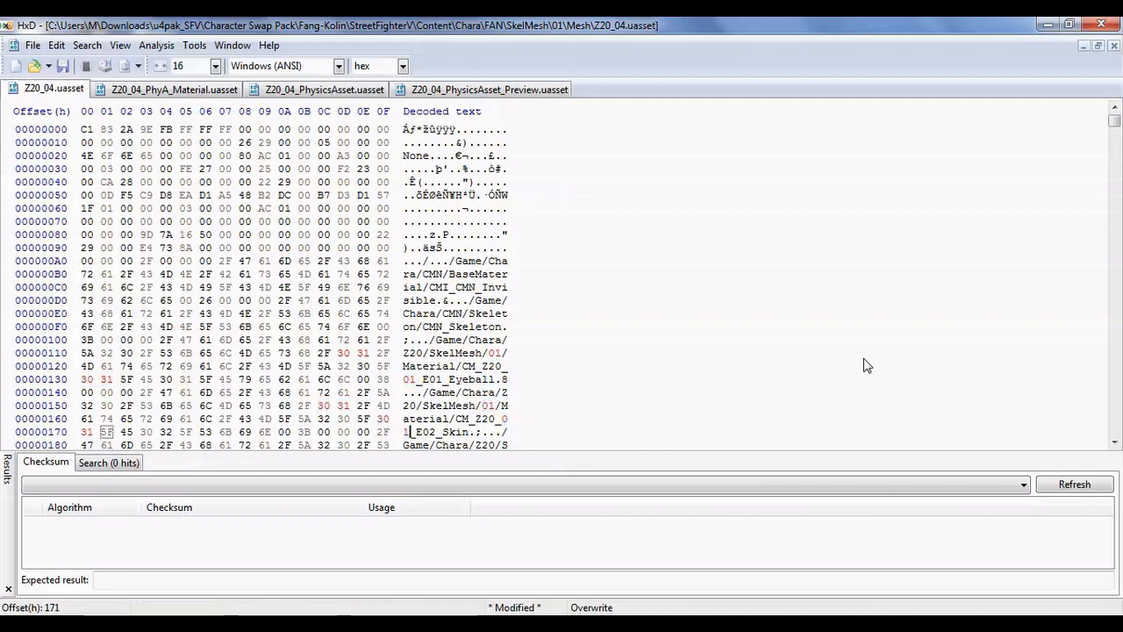
{"action": "key", "text": "F3"}
{"action": "type", "text": "01"}
{"action": "key", "text": "F3"}
{"action": "type", "text": "01"}
{"action": "key", "text": "F3"}
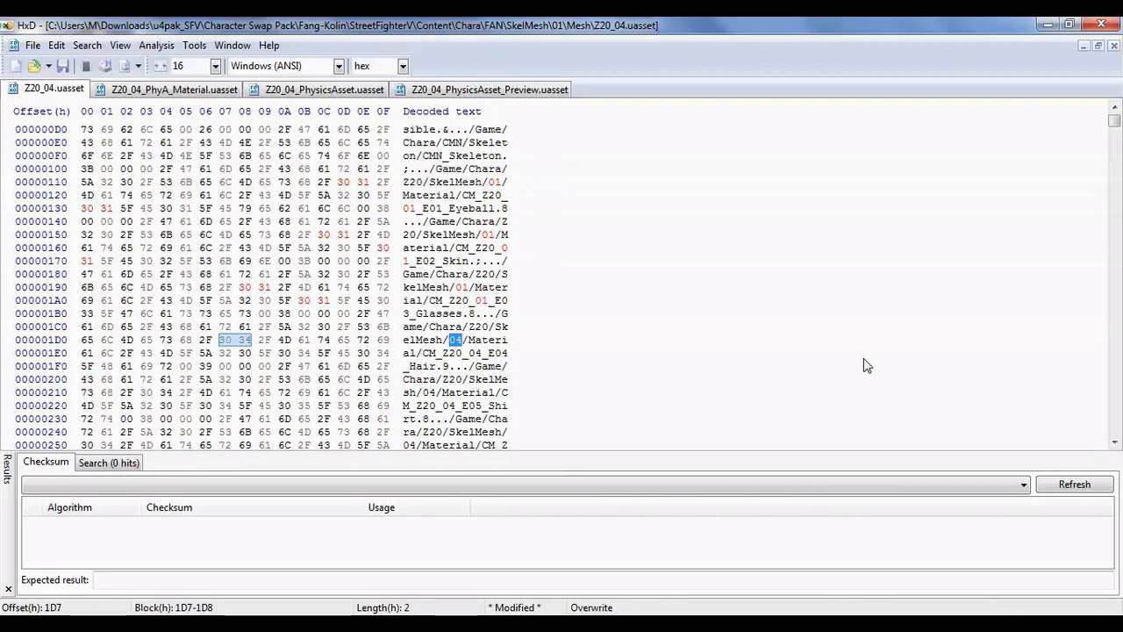
{"action": "type", "text": "01"}
{"action": "key", "text": "F3"}
{"action": "type", "text": "01"}
{"action": "key", "text": "F3"}
{"action": "key", "text": "F3"}
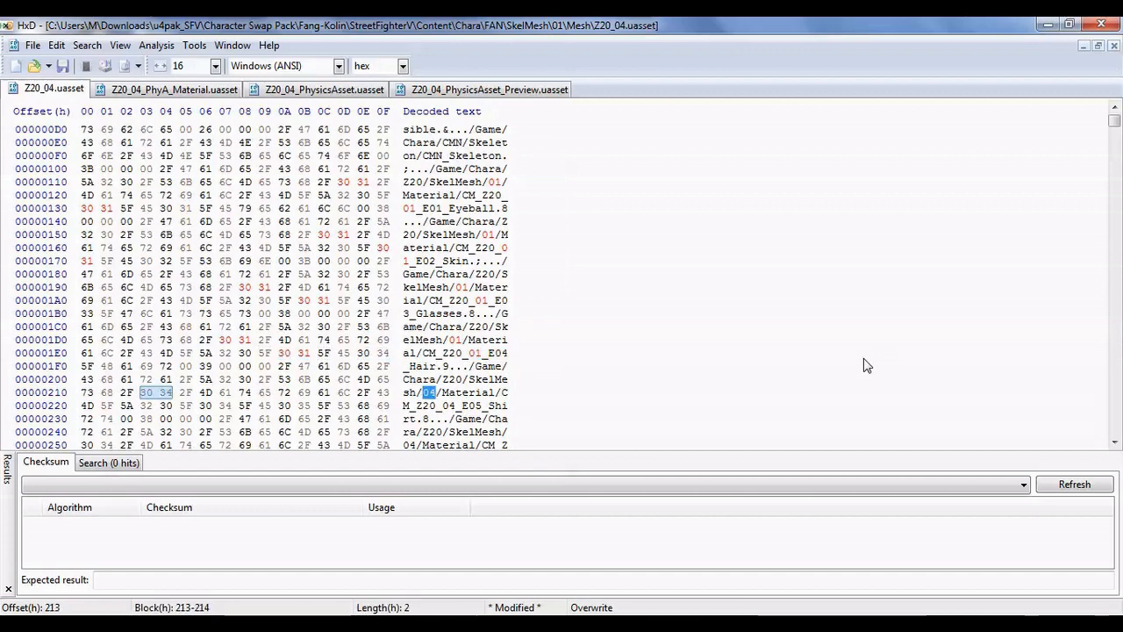
Replace 04 with 01 in the E05 Shirt to E10 Shoes material paths of Z20_04.uasset
{"action": "type", "text": "01"}
{"action": "key", "text": "F3"}
{"action": "type", "text": "01"}
{"action": "key", "text": "F3"}
{"action": "type", "text": "01"}
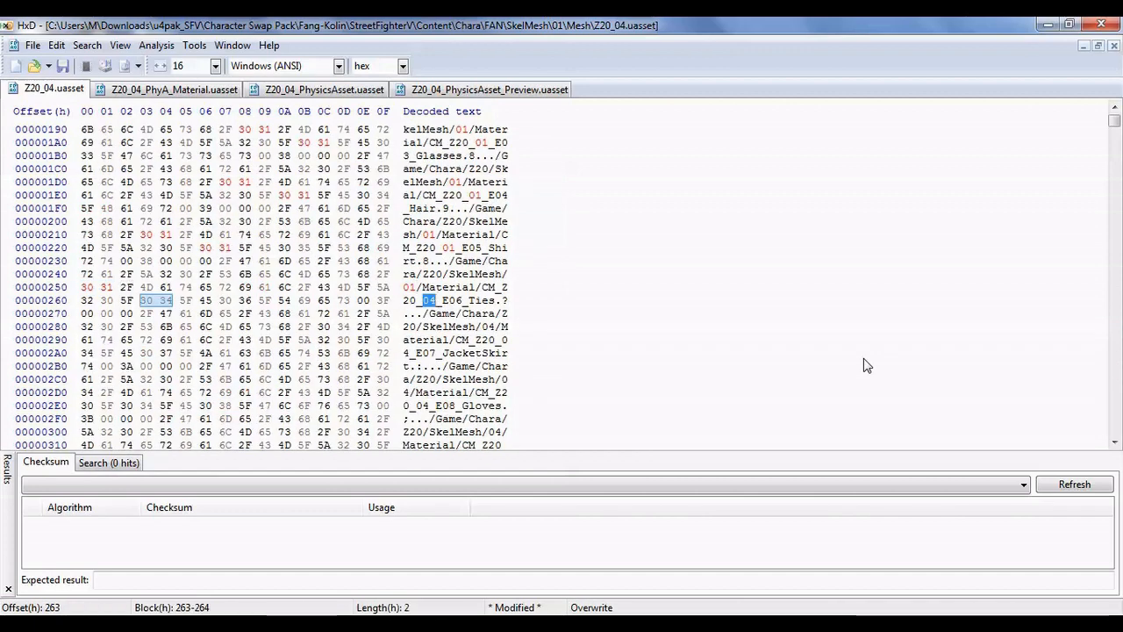
{"action": "type", "text": "01"}
{"action": "key", "text": "F3"}
{"action": "type", "text": "01"}
{"action": "key", "text": "F3"}
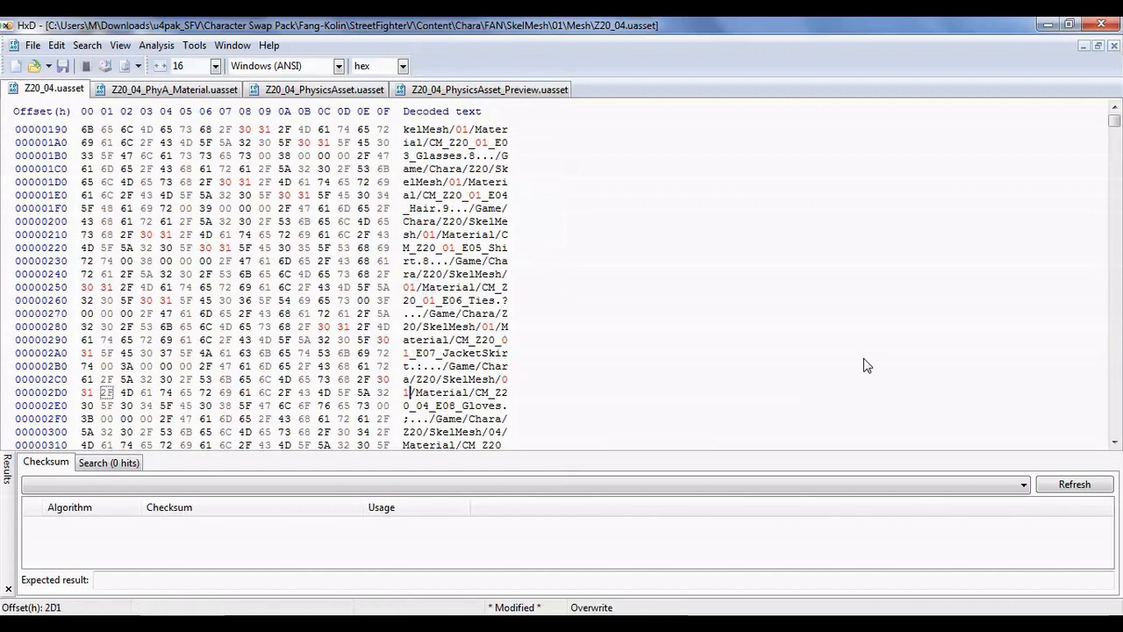
{"action": "key", "text": "F3"}
{"action": "type", "text": "01"}
{"action": "key", "text": "F3"}
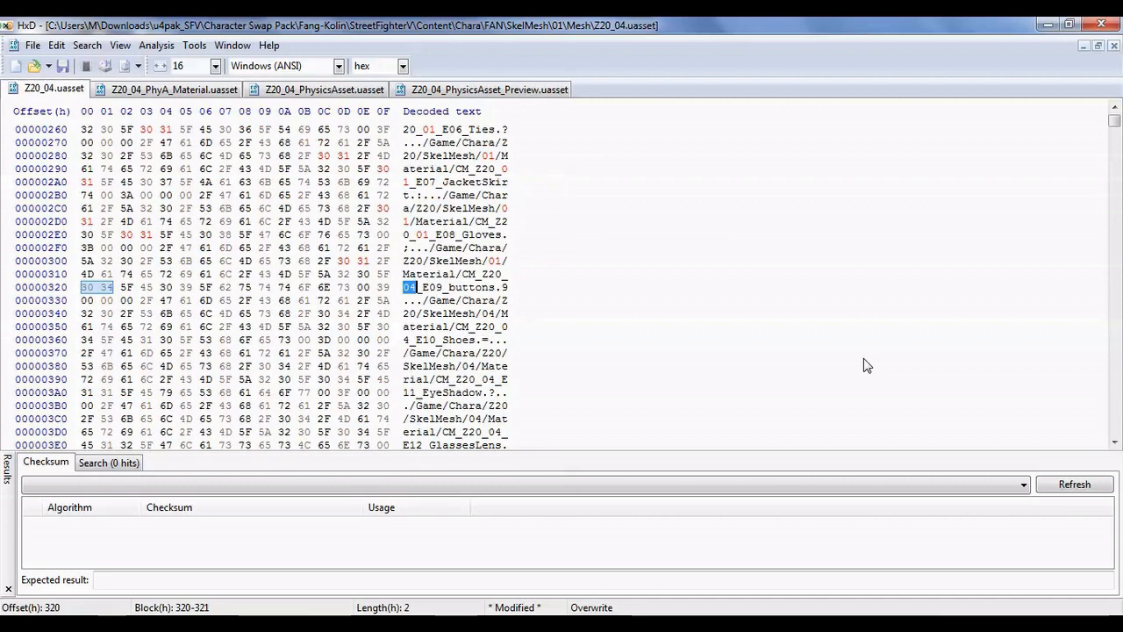
{"action": "key", "text": "F3"}
{"action": "type", "text": "01"}
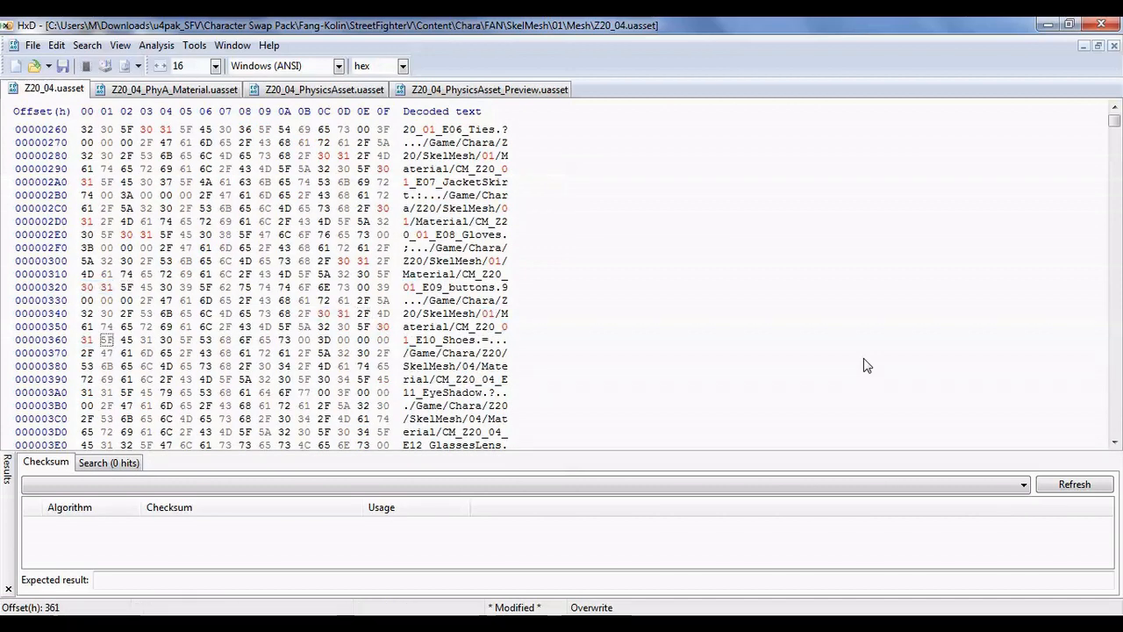
Replace 04 with 01 in the E11 EyeShadow to E13 HairAlphas material paths and the mesh and PhysicsAsset paths of Z20_04.uasset
{"action": "type", "text": "01"}
{"action": "key", "text": "F3"}
{"action": "type", "text": "01"}
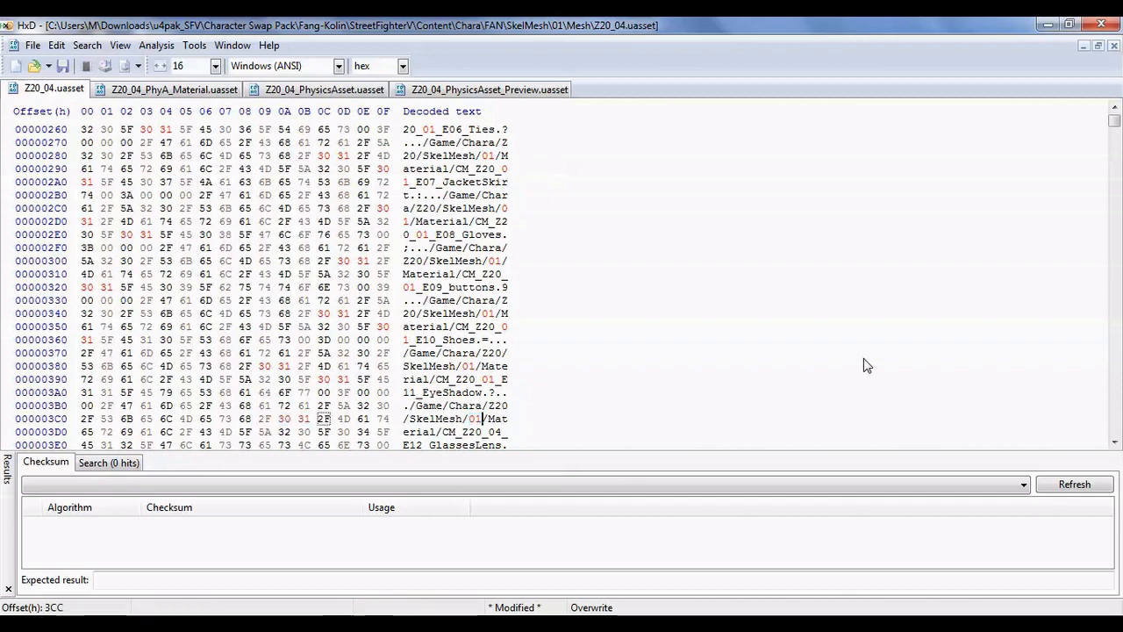
{"action": "key", "text": "F3"}
{"action": "type", "text": "01"}
{"action": "key", "text": "F3"}
{"action": "type", "text": "01"}
{"action": "key", "text": "F3"}
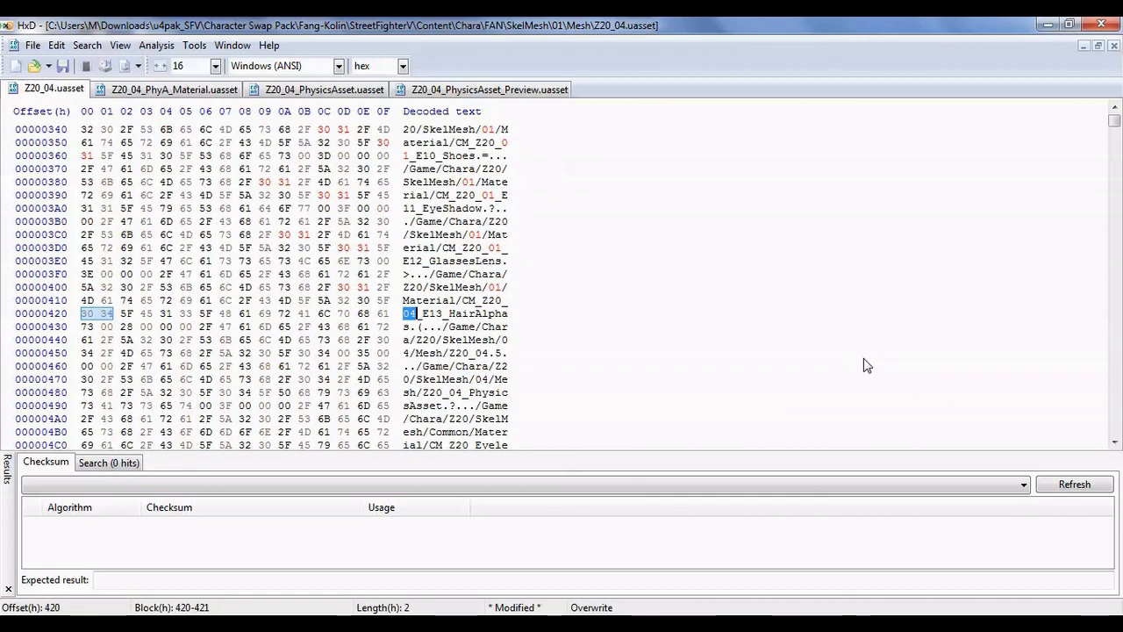
{"action": "type", "text": "01"}
{"action": "key", "text": "F3"}
{"action": "type", "text": "01"}
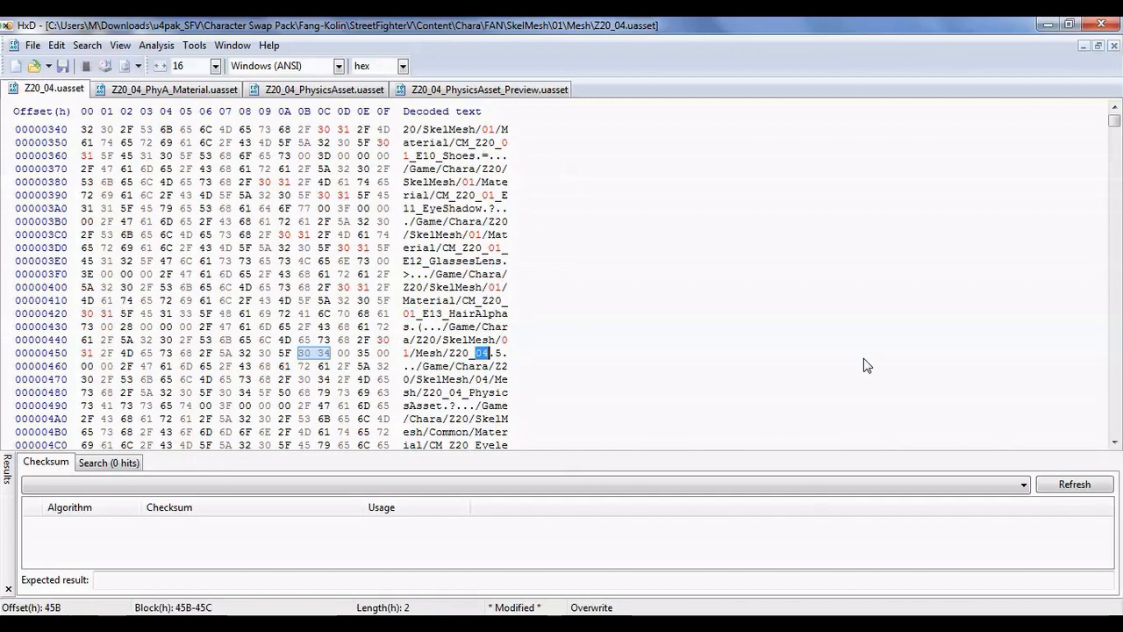
{"action": "key", "text": "F3"}
{"action": "key", "text": "F3"}
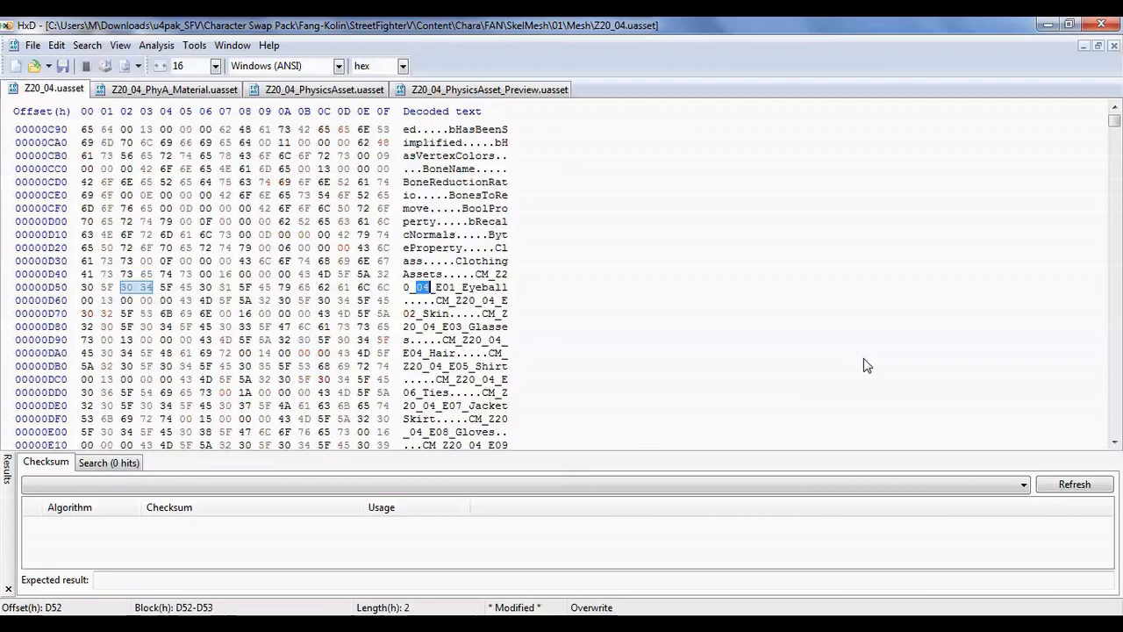
Replace 04 with 01 in the CM_Z20 material names from E01 Eyeball to E06 Ties of Z20_04.uasset, skipping the E04 part number
{"action": "type", "text": "01"}
{"action": "key", "text": "F3"}
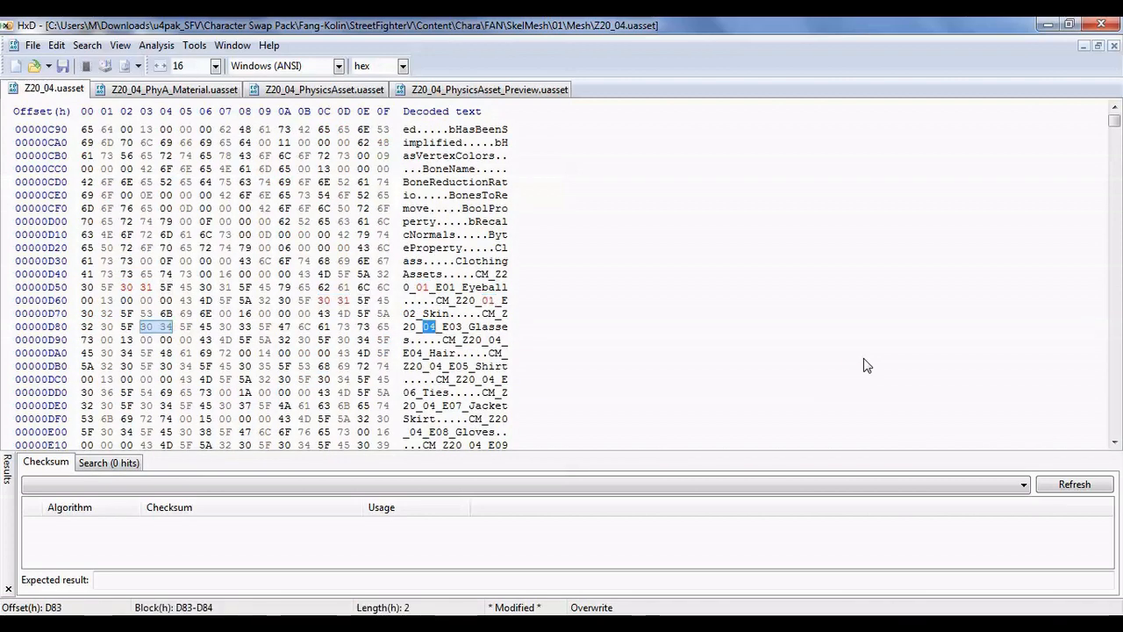
{"action": "type", "text": "01"}
{"action": "key", "text": "F3"}
{"action": "type", "text": "01"}
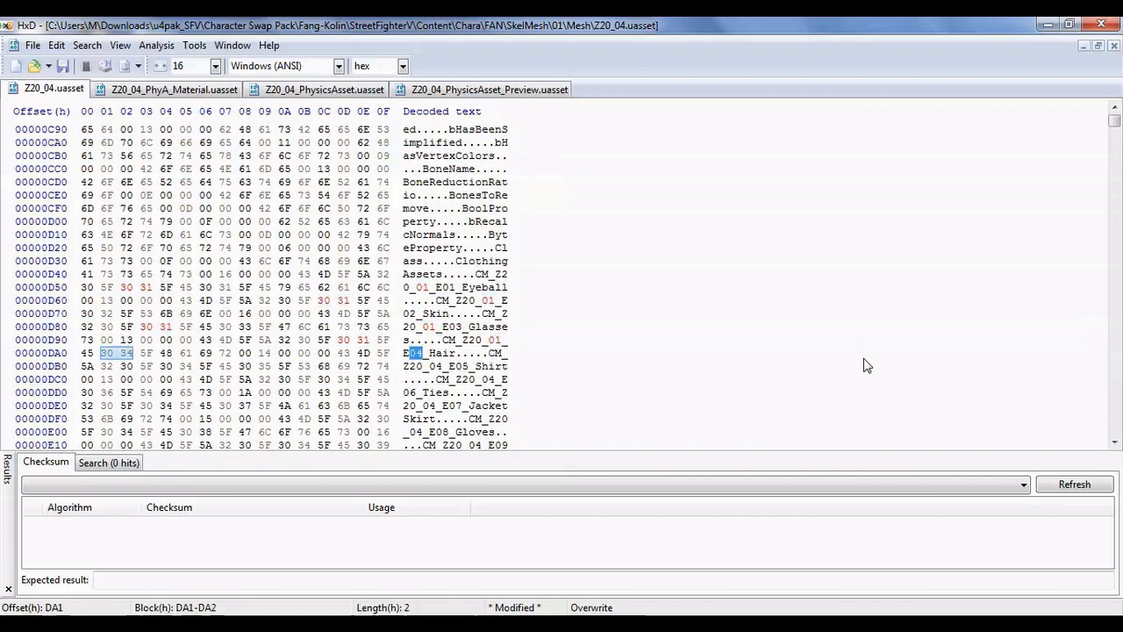
{"action": "key", "text": "F3"}
{"action": "type", "text": "01"}
{"action": "key", "text": "F3"}
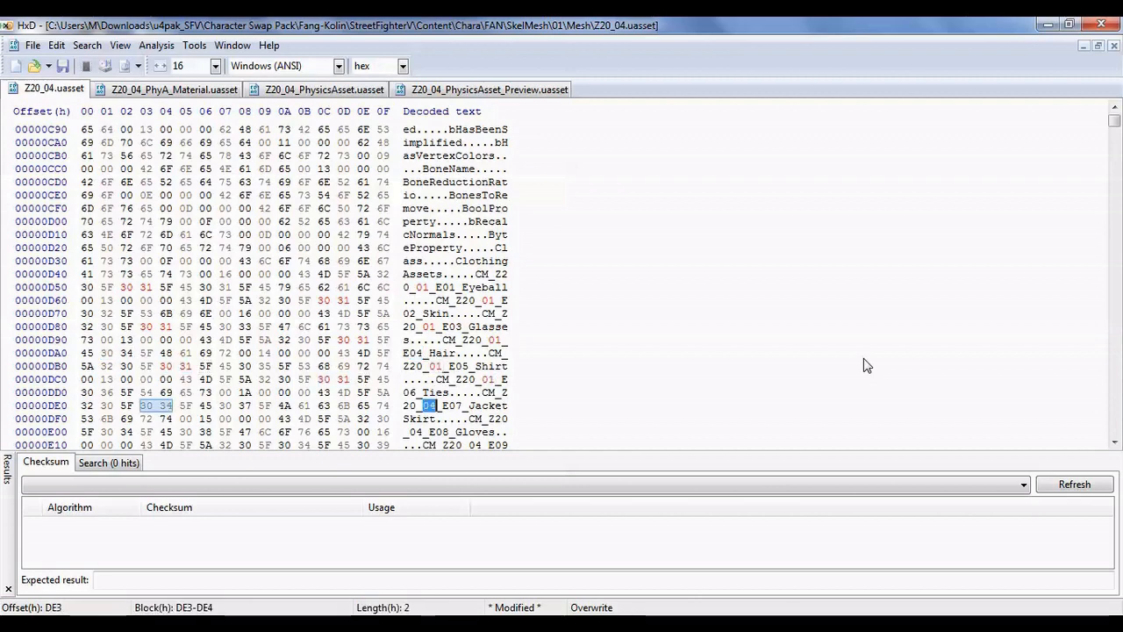
Replace 04 with 01 in the CM_Z20 material names from E07 JacketSkirt to E13 HairAlphas
{"action": "type", "text": "01"}
{"action": "key", "text": "F3"}
{"action": "type", "text": "01"}
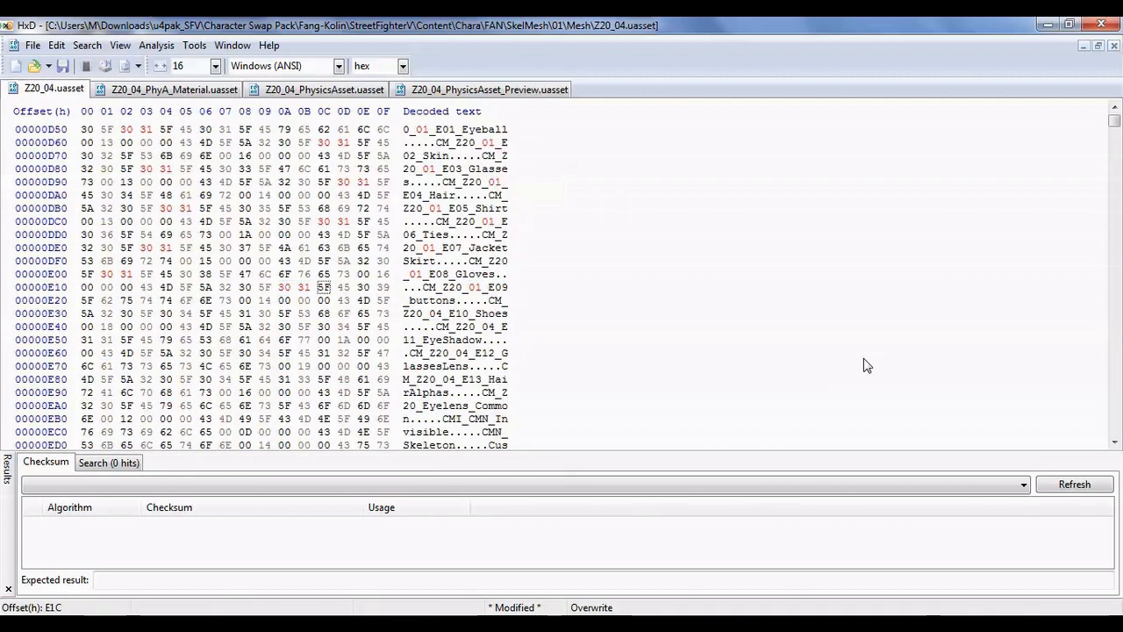
{"action": "key", "text": "F3"}
{"action": "type", "text": "01"}
{"action": "key", "text": "F3"}
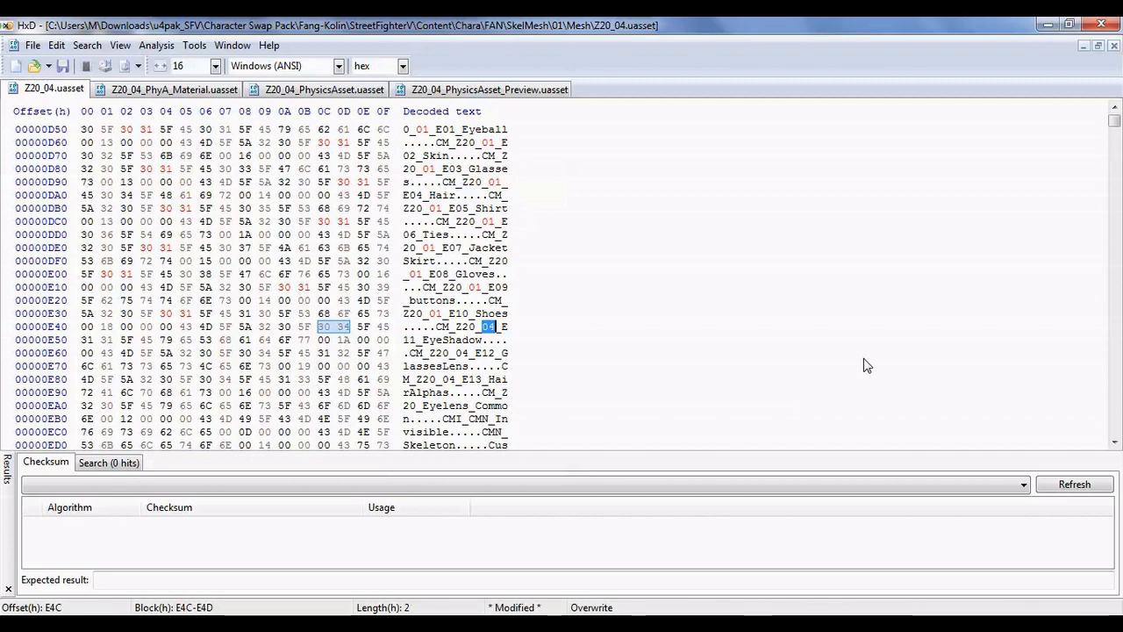
{"action": "type", "text": "01"}
{"action": "key", "text": "F3"}
{"action": "type", "text": "01"}
{"action": "key", "text": "F3"}
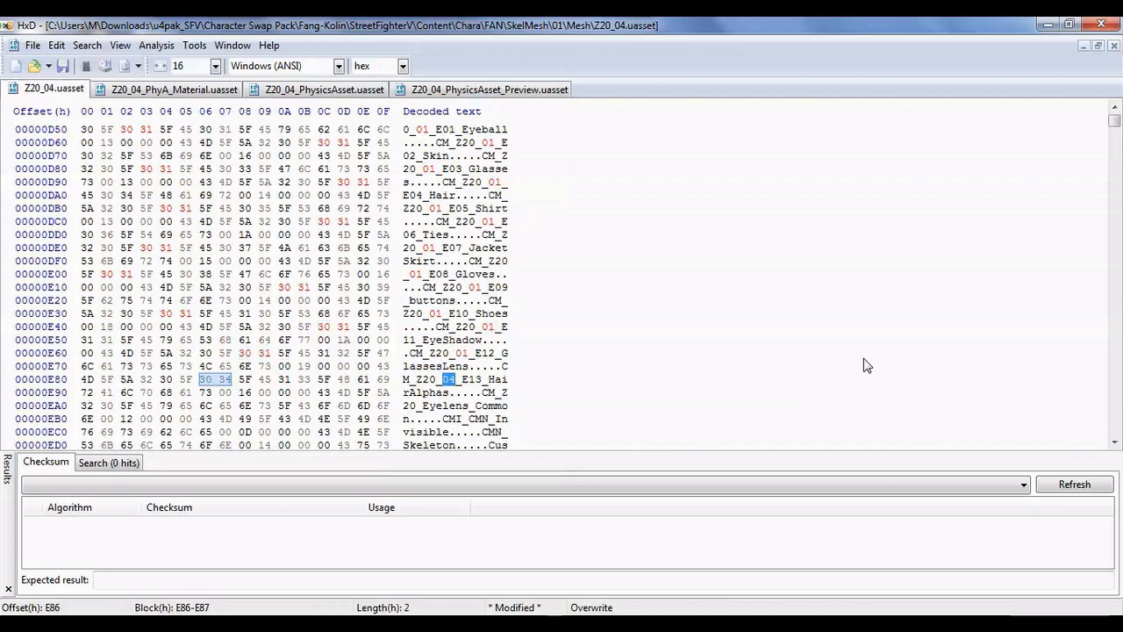
{"action": "type", "text": "01"}
{"action": "key", "text": "F3"}
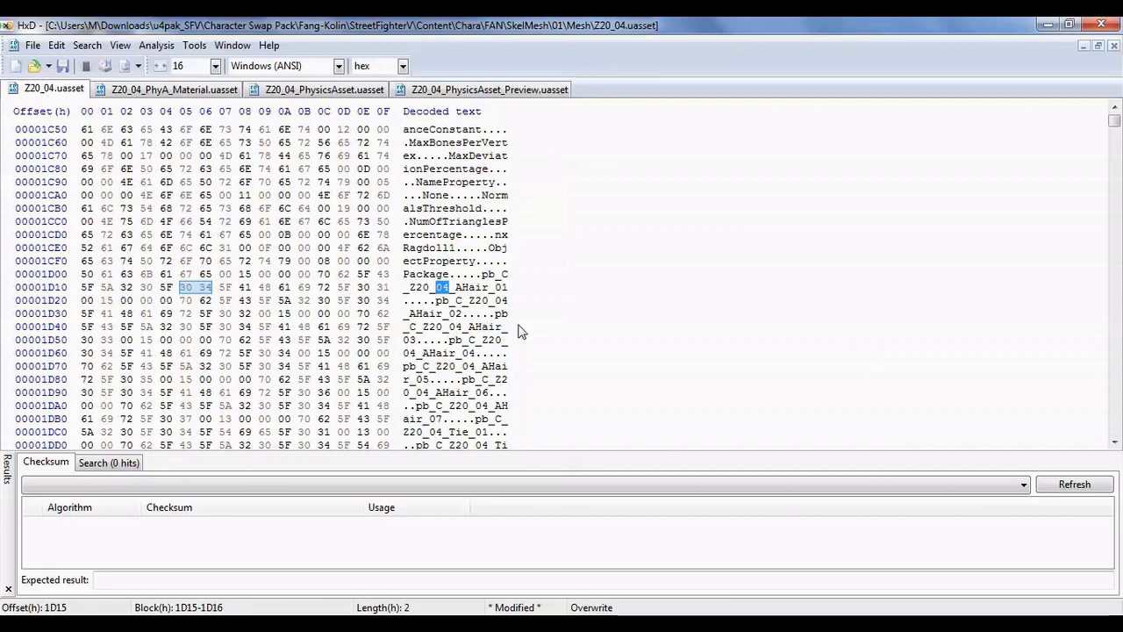
Examine the pb_ AHair, Tie and Suit bone names containing 04, and search past them without editing any
{"action": "left_click_drag", "start_coordinate": [483, 275], "coordinate": [505, 404]}
{"action": "left_click", "coordinate": [487, 261]}
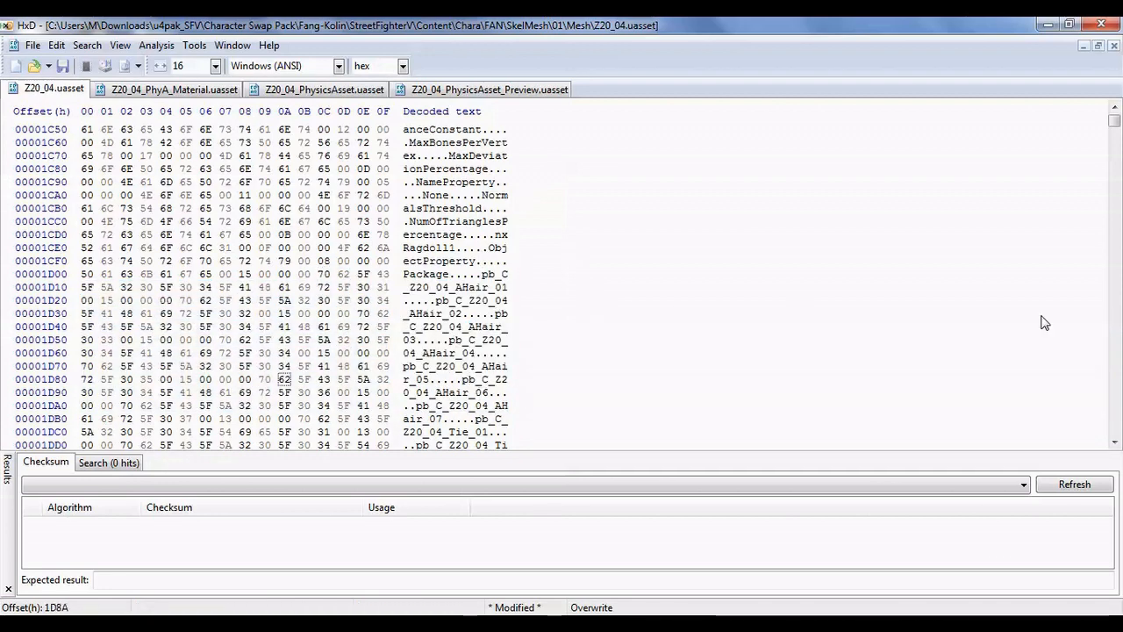
{"action": "scroll", "coordinate": [1119, 327], "scroll_direction": "down", "scroll_amount": 20}
{"action": "scroll", "coordinate": [1078, 220], "scroll_direction": "down", "scroll_amount": 8}
{"action": "scroll", "coordinate": [874, 328], "scroll_direction": "up", "scroll_amount": 10}
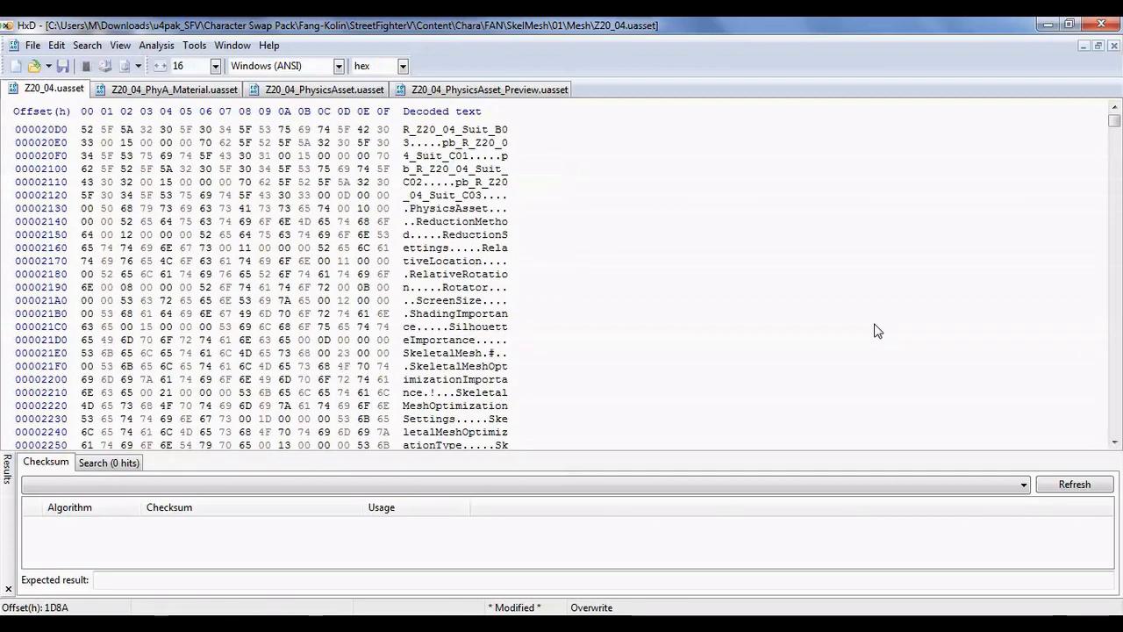
{"action": "key", "text": "F3"}
{"action": "key", "text": "F3"}
{"action": "key", "text": "F3"}
{"action": "key", "text": "F3"}
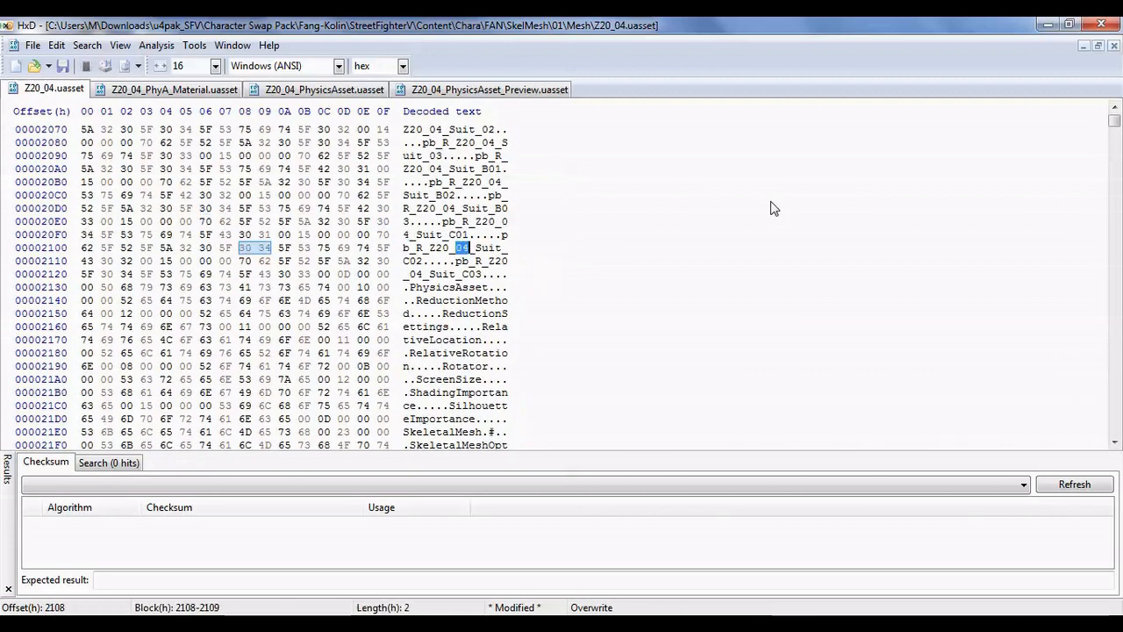
{"action": "key", "text": "F3"}
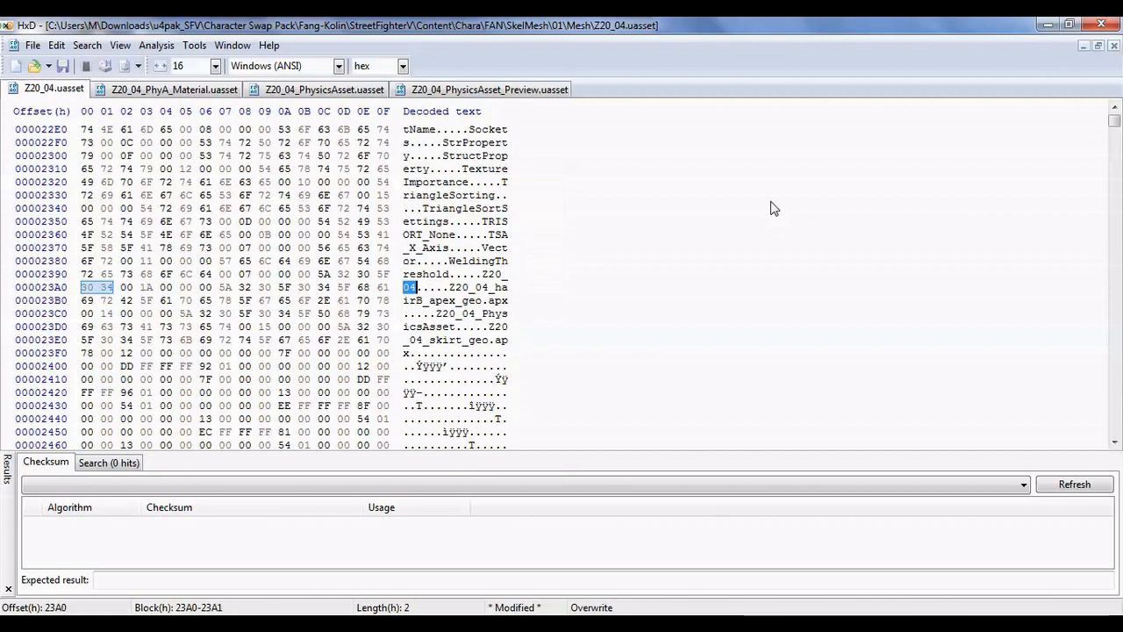
Replace 04 with 01 in the Z20_04, hairB_apex_geo.apx, PhysicsAsset and skirt_geo.apx name entries
{"action": "type", "text": "01"}
{"action": "key", "text": "F3"}
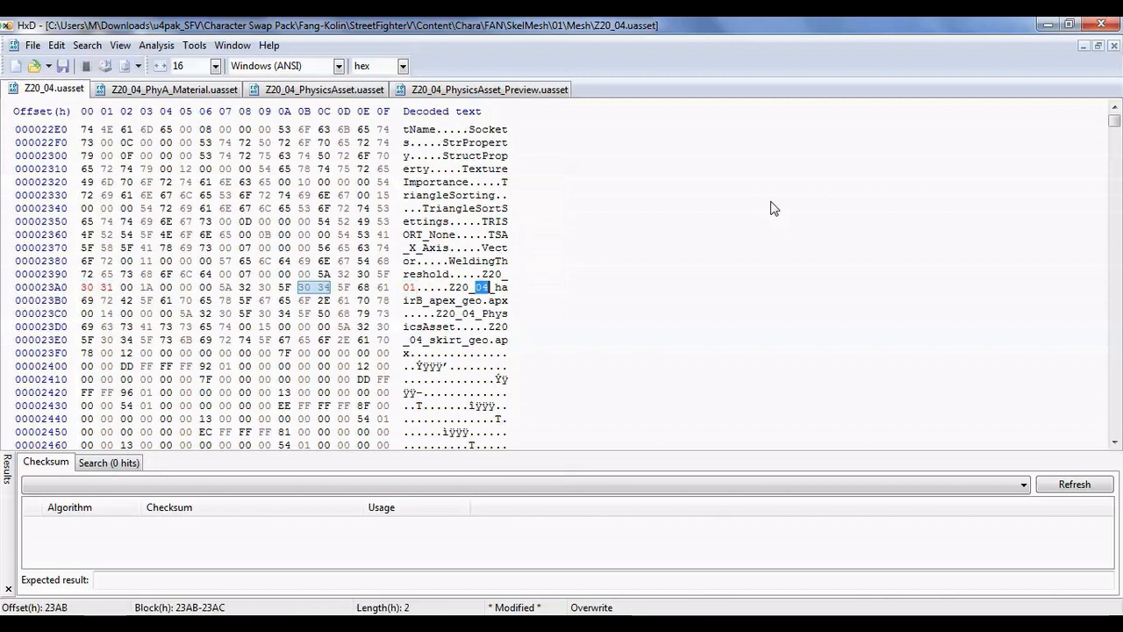
{"action": "type", "text": "01"}
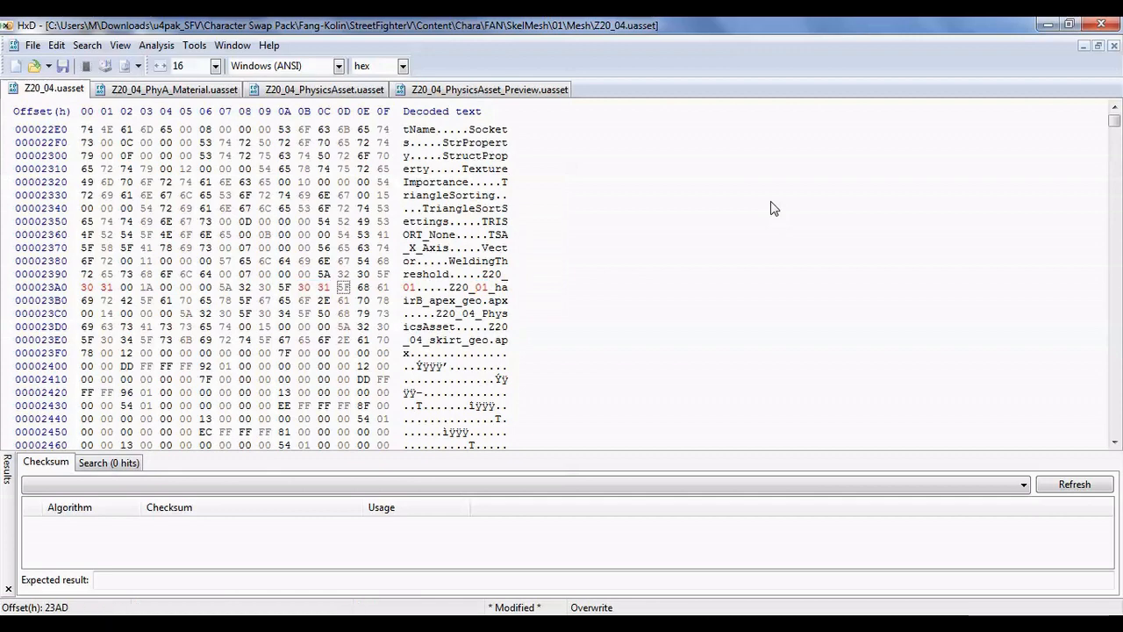
{"action": "key", "text": "F3"}
{"action": "type", "text": "01"}
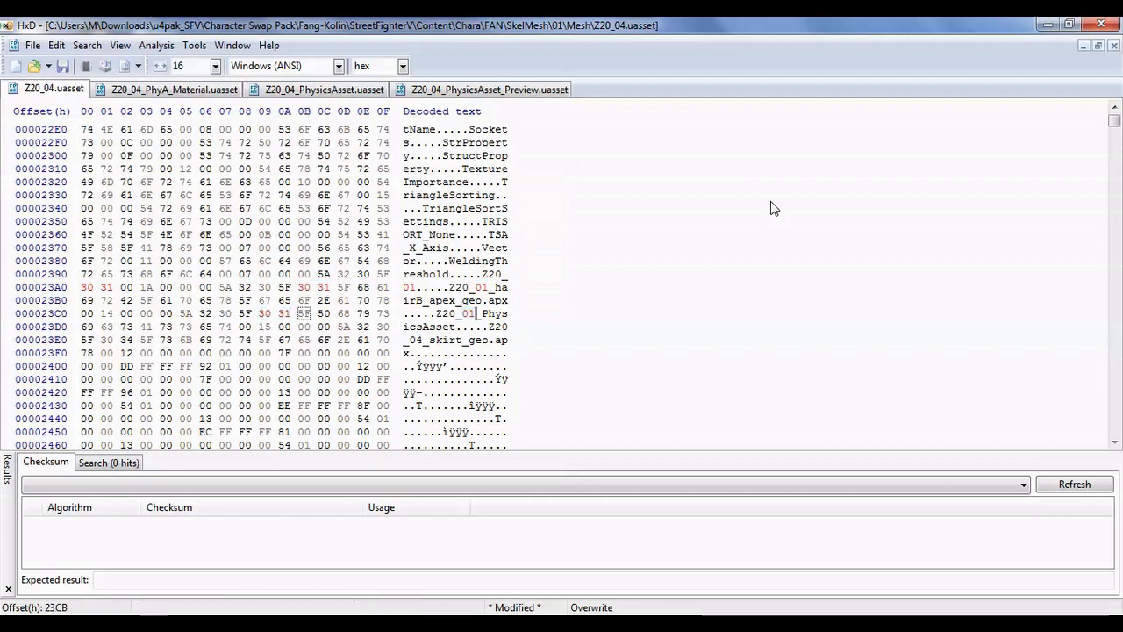
{"action": "key", "text": "F3"}
{"action": "type", "text": "01"}
Replace 04 with 01 in the mesh folder and file name of the UE4Kiwi_Asset hairB and skirt apex paths
{"action": "key", "text": "F3"}
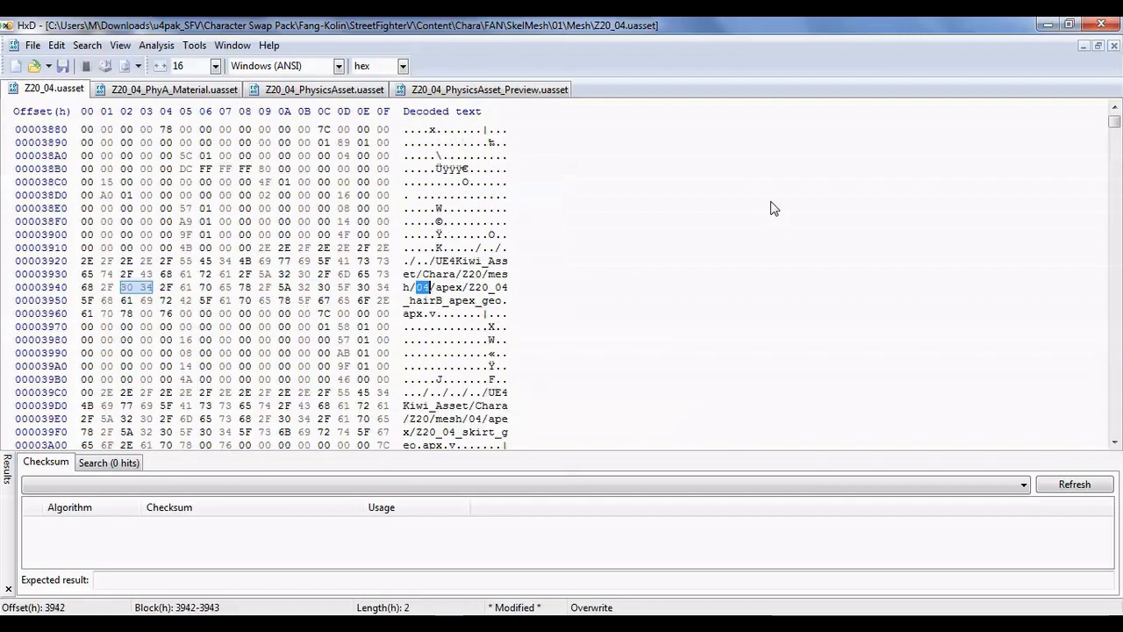
{"action": "type", "text": "01"}
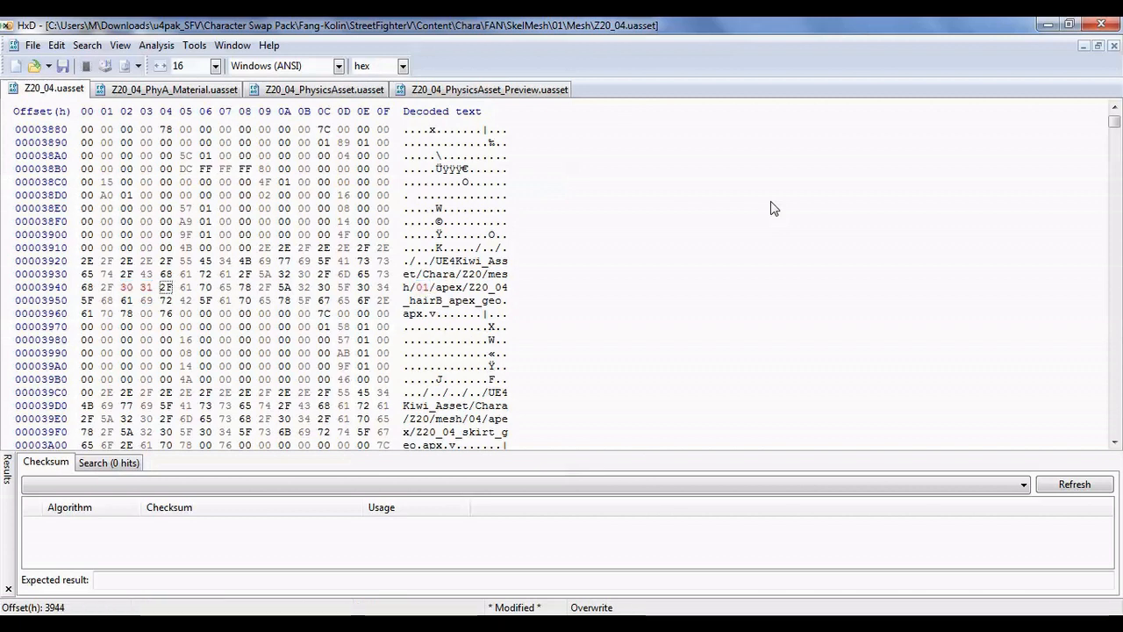
{"action": "key", "text": "F3"}
{"action": "type", "text": "01"}
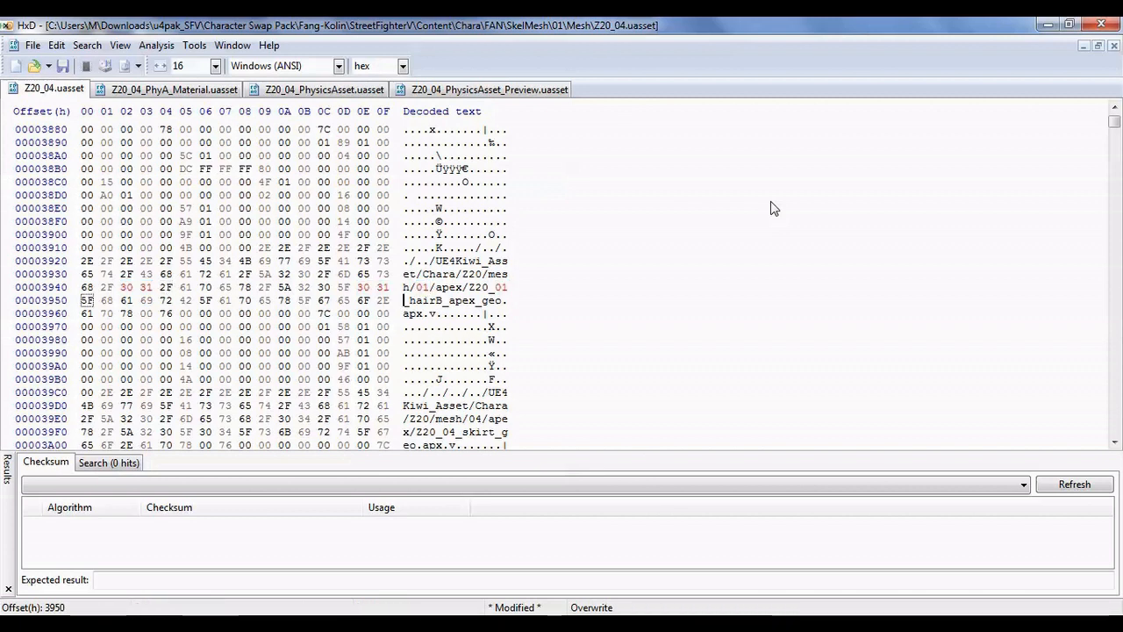
{"action": "key", "text": "F3"}
{"action": "type", "text": "01"}
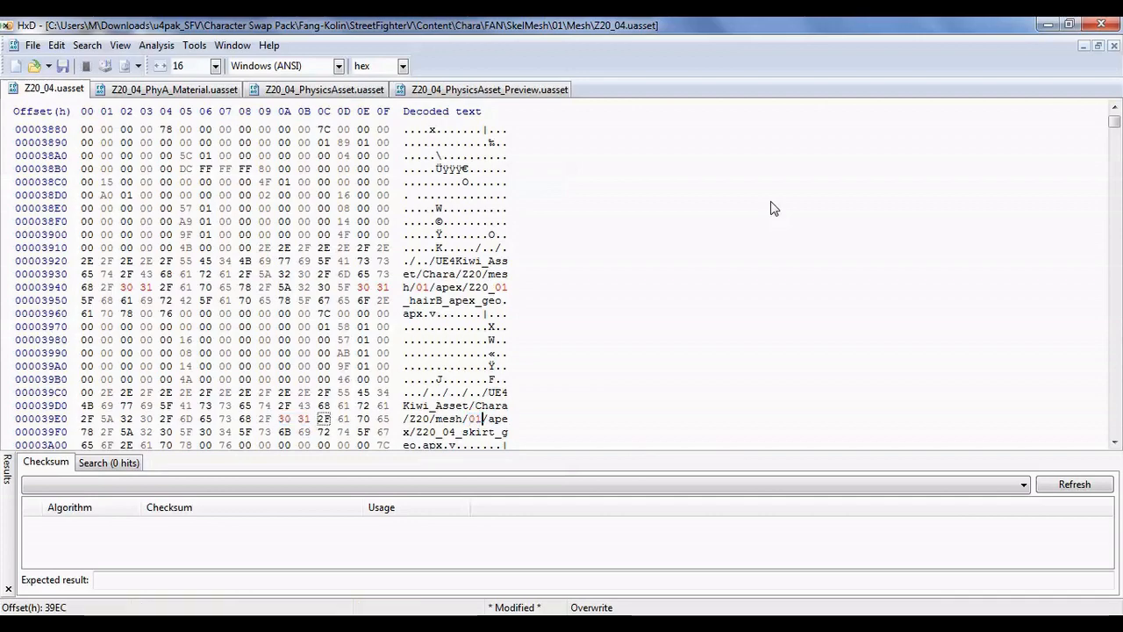
{"action": "key", "text": "F3"}
{"action": "type", "text": "01"}
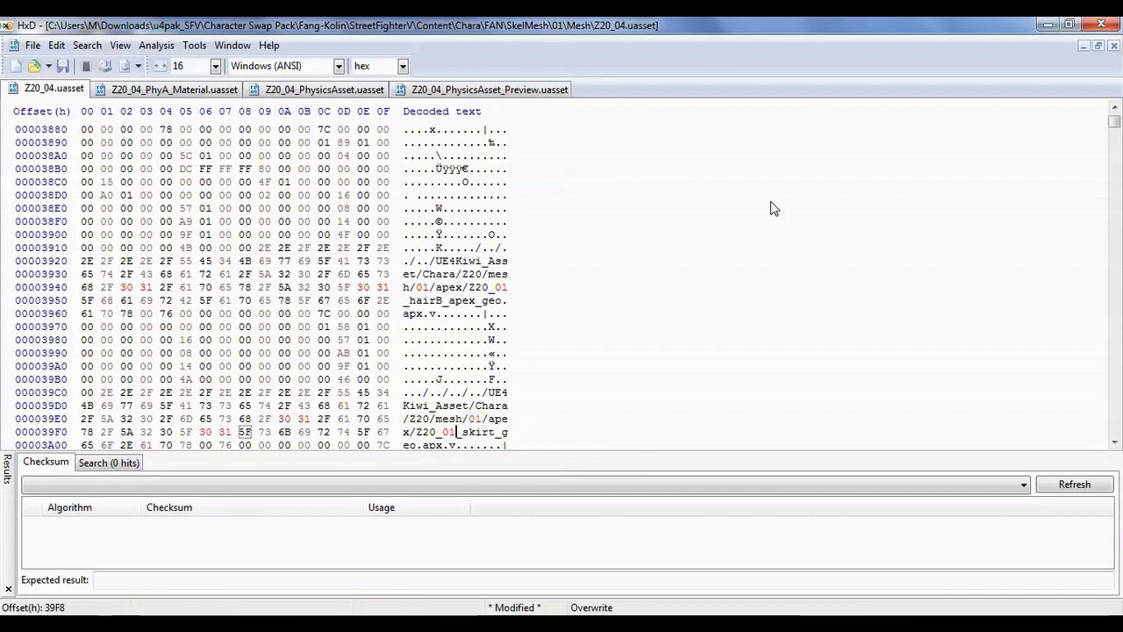
Check the remaining 04 matches up to the Z20_04 skin names, leave them unedited, and save Z20_04.uasset
{"action": "key", "text": "F3"}
{"action": "key", "text": "F3"}
{"action": "key", "text": "F3"}
{"action": "key", "text": "F3"}
{"action": "key", "text": "F3"}
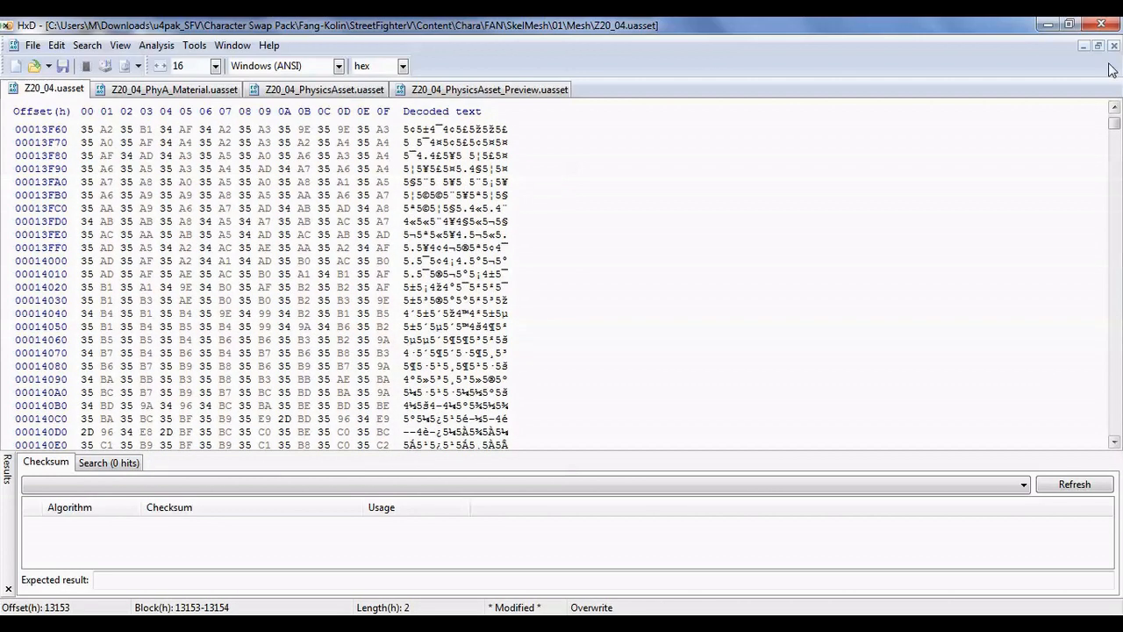
{"action": "key", "text": "F3"}
{"action": "key", "text": "F3"}
{"action": "key", "text": "F3"}
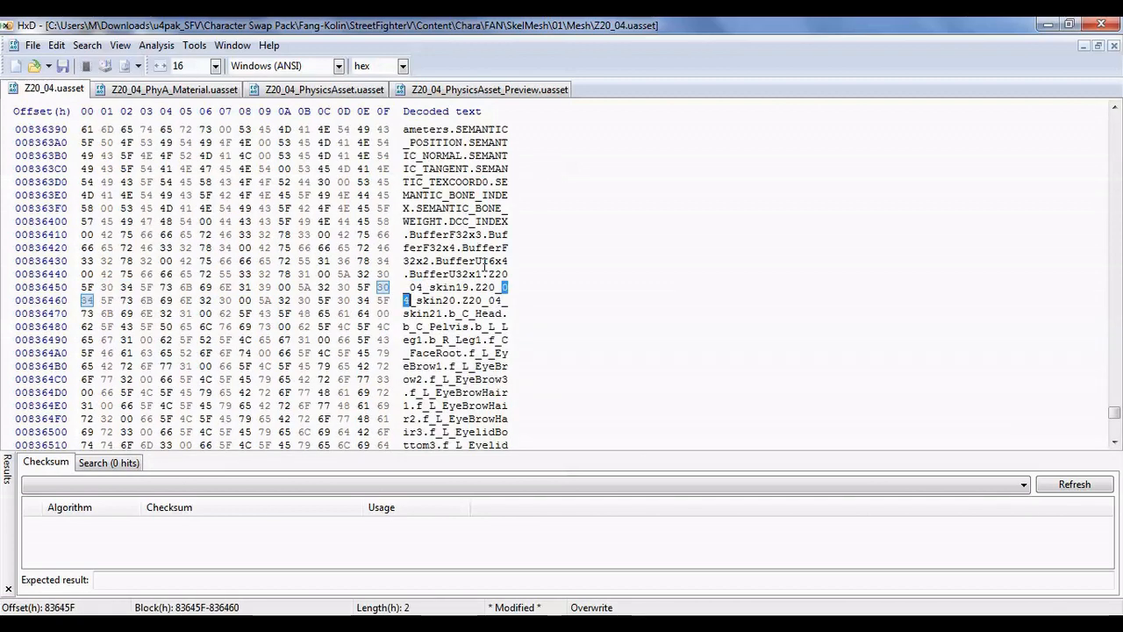
{"action": "left_click_drag", "start_coordinate": [472, 250], "coordinate": [518, 416]}
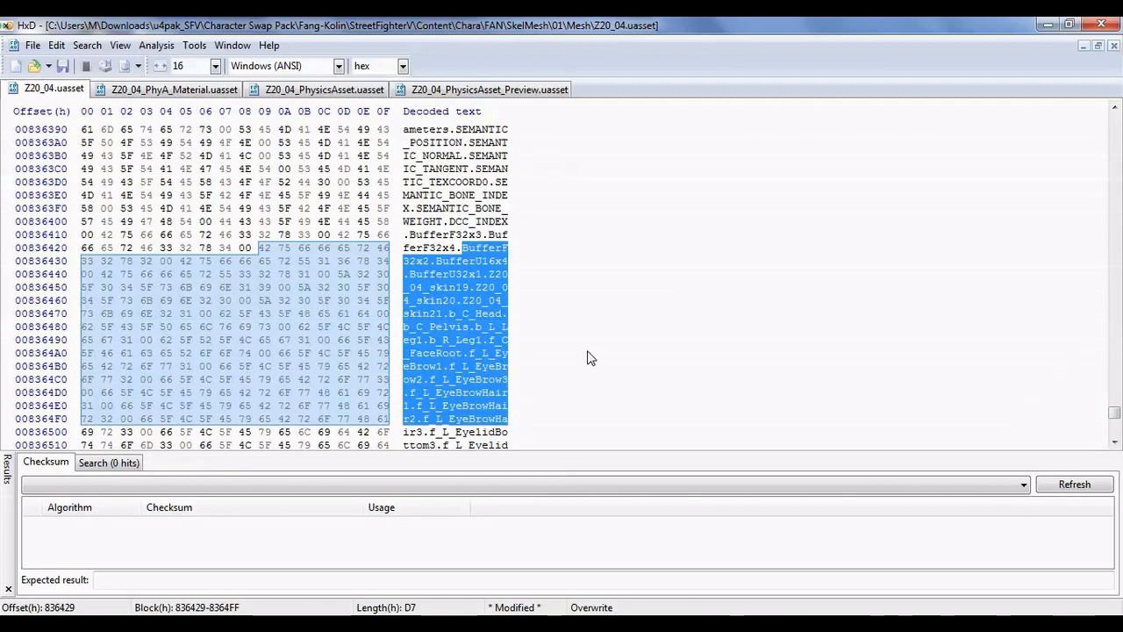
{"action": "key", "text": "ctrl+s"}
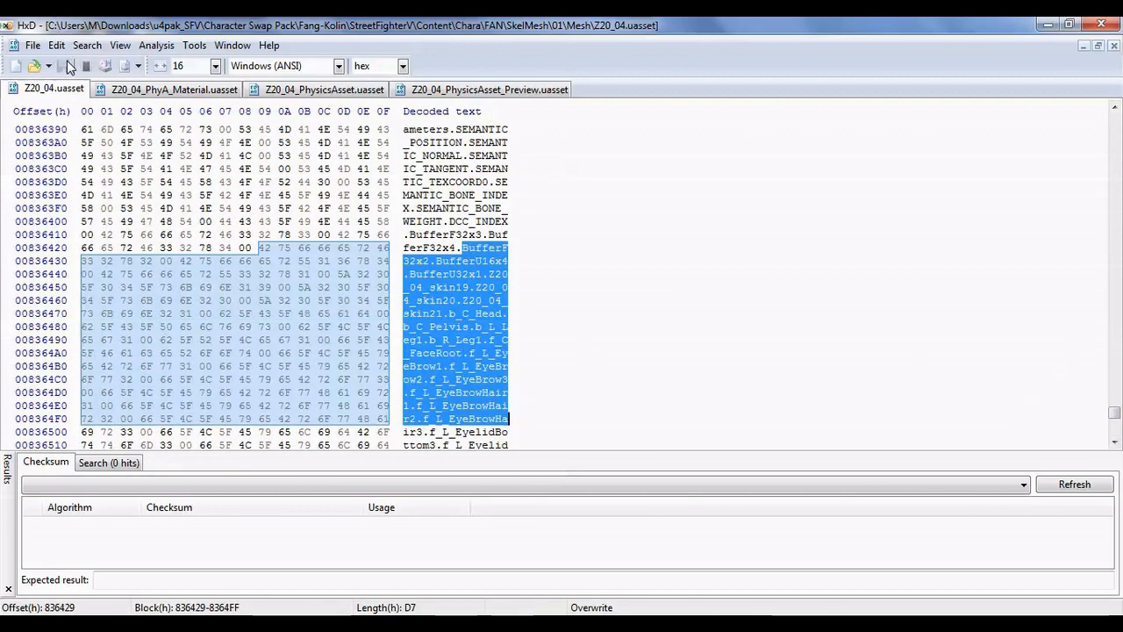
Replace the first Z20 with FAN in the E01 Eyeball material path at the file's start, and copy the FAN bytes
{"action": "left_click_drag", "start_coordinate": [1119, 427], "coordinate": [1116, 120]}
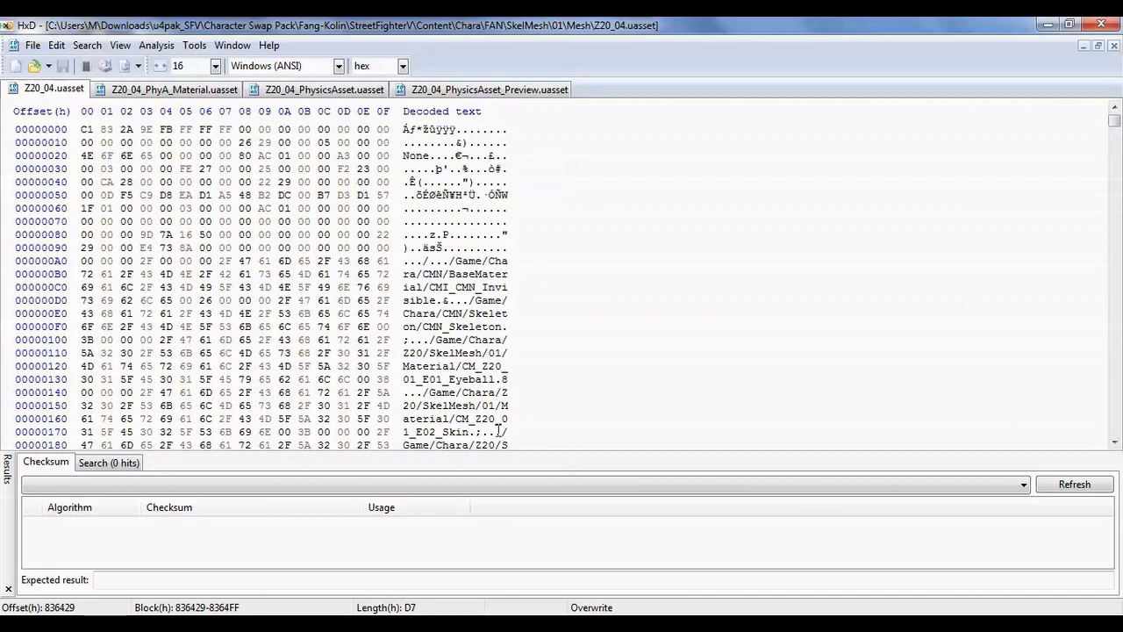
{"action": "left_click", "coordinate": [445, 182]}
{"action": "key", "text": "ctrl+r"}
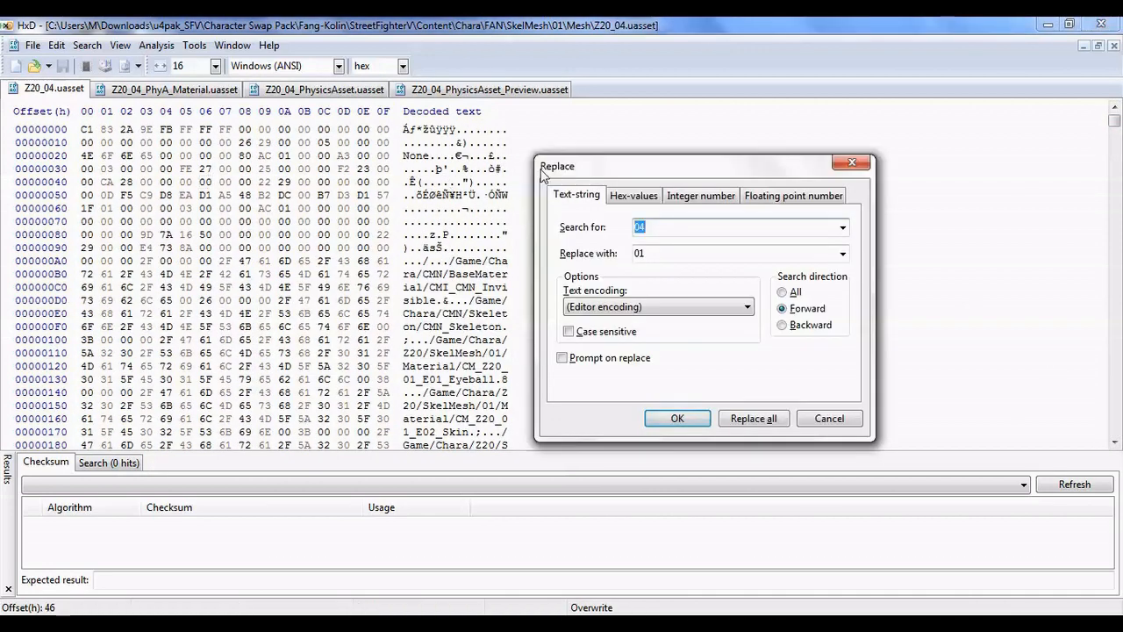
{"action": "left_click", "coordinate": [843, 254]}
{"action": "left_click", "coordinate": [772, 282]}
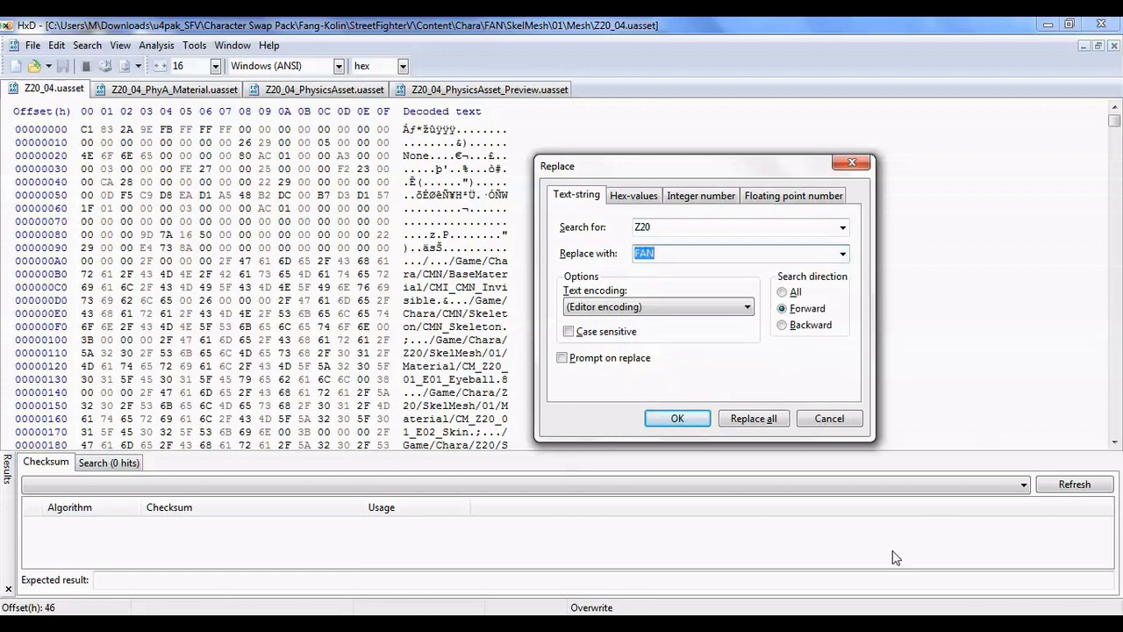
{"action": "left_click", "coordinate": [678, 417]}
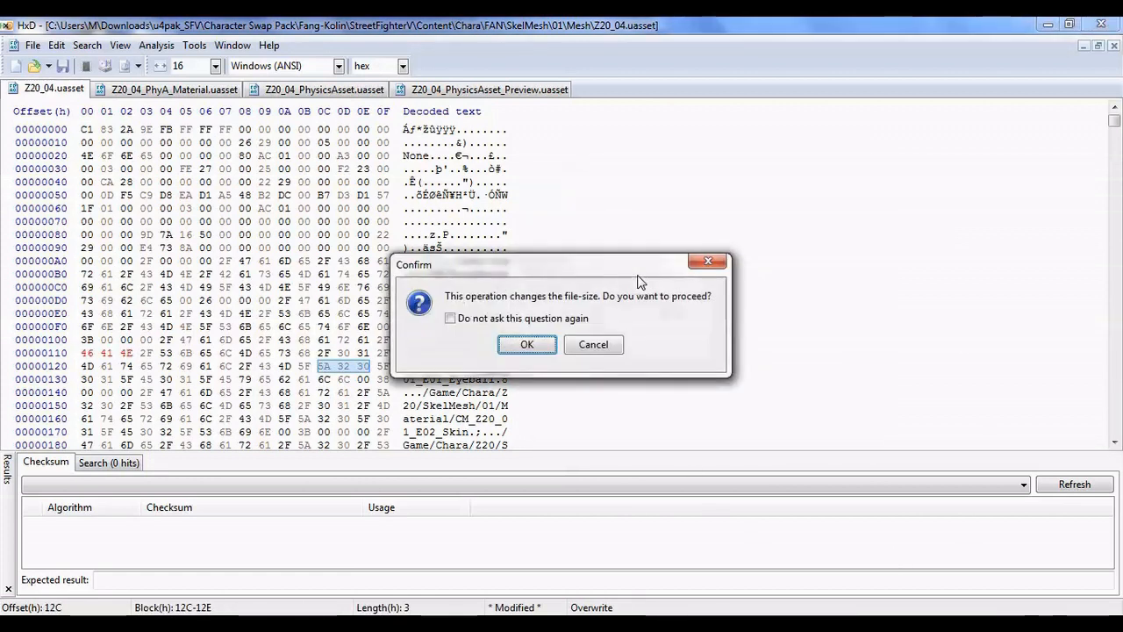
{"action": "left_click", "coordinate": [594, 347]}
{"action": "left_click_drag", "start_coordinate": [406, 354], "coordinate": [423, 354]}
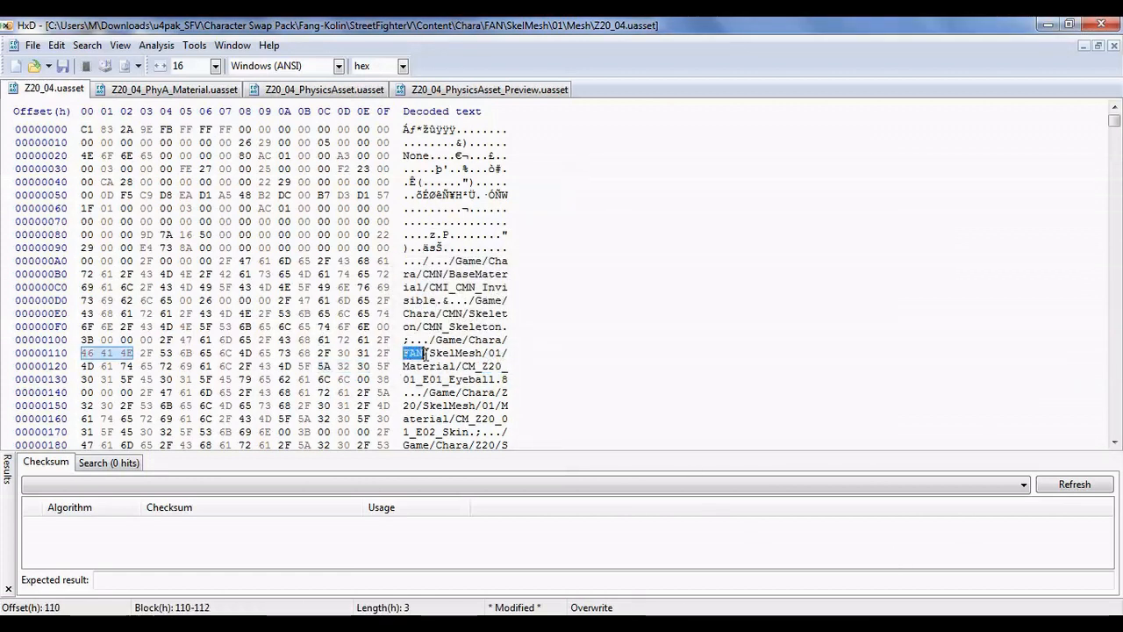
{"action": "right_click", "coordinate": [420, 353]}
{"action": "left_click", "coordinate": [452, 401]}
Overwrite Z20 with the copied FAN in the rest of the E01 Eyeball path and the E02 Skin and E03 Glasses material paths
{"action": "left_click", "coordinate": [469, 313]}
{"action": "key", "text": "F3"}
{"action": "key", "text": "ctrl+b"}
{"action": "key", "text": "F3"}
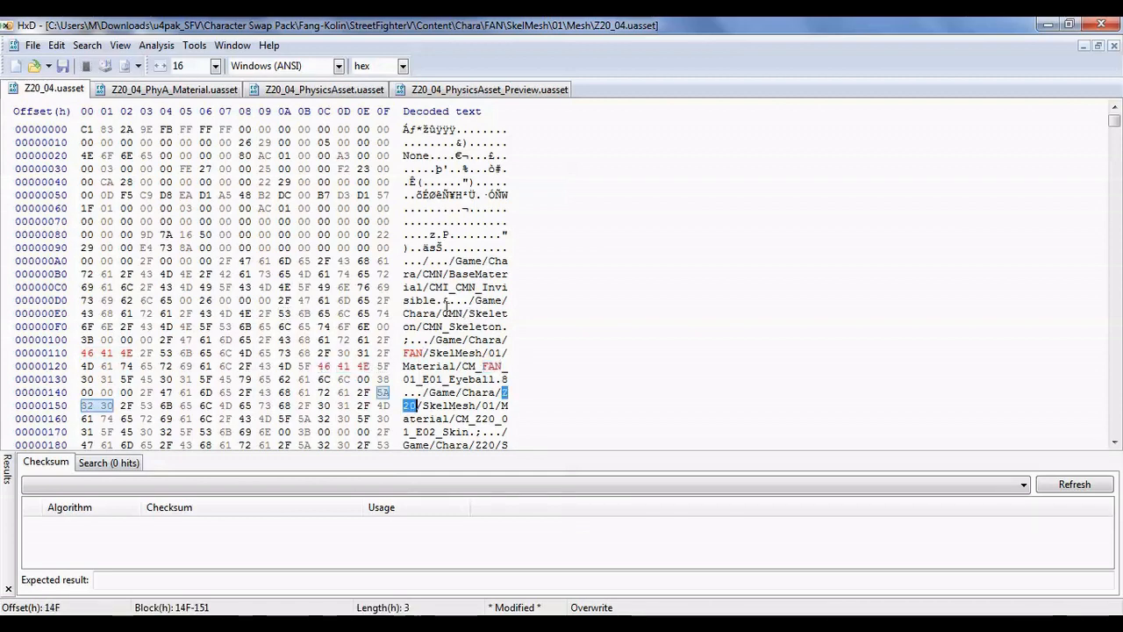
{"action": "key", "text": "ctrl+b"}
{"action": "key", "text": "F3"}
{"action": "key", "text": "ctrl+b"}
{"action": "key", "text": "F3"}
{"action": "key", "text": "ctrl+b"}
{"action": "key", "text": "F3"}
{"action": "key", "text": "ctrl+b"}
{"action": "key", "text": "F3"}
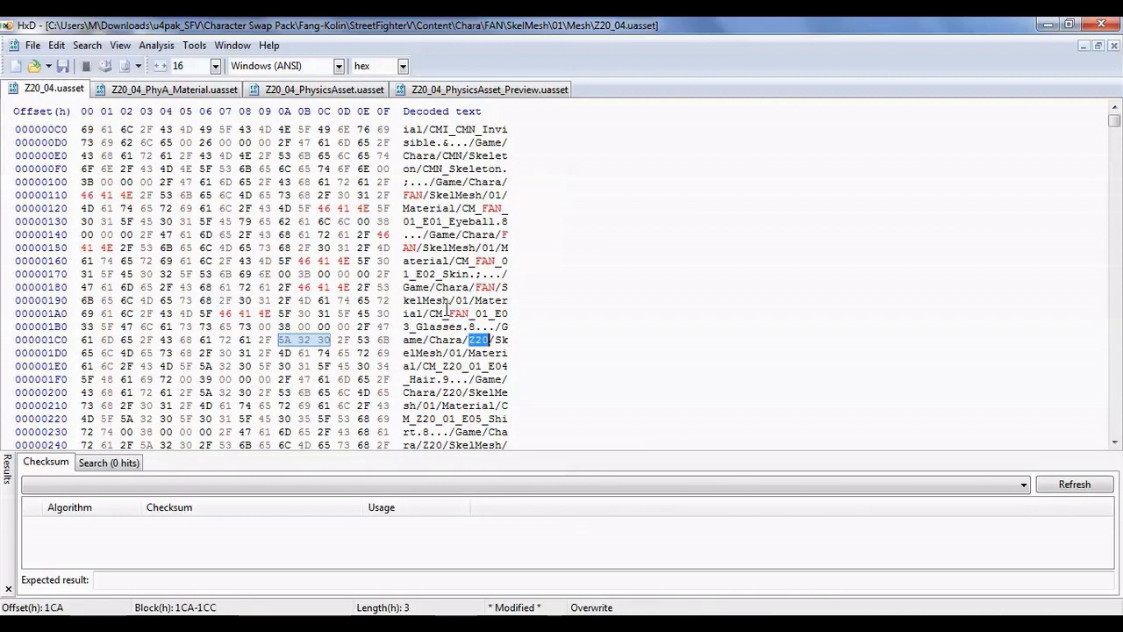
Overwrite Z20 with FAN in the folder and material names of the E04 Hair and E05 Shirt paths
{"action": "key", "text": "ctrl+b"}
{"action": "key", "text": "F3"}
{"action": "key", "text": "ctrl+b"}
{"action": "key", "text": "F3"}
{"action": "key", "text": "ctrl+b"}
{"action": "key", "text": "F3"}
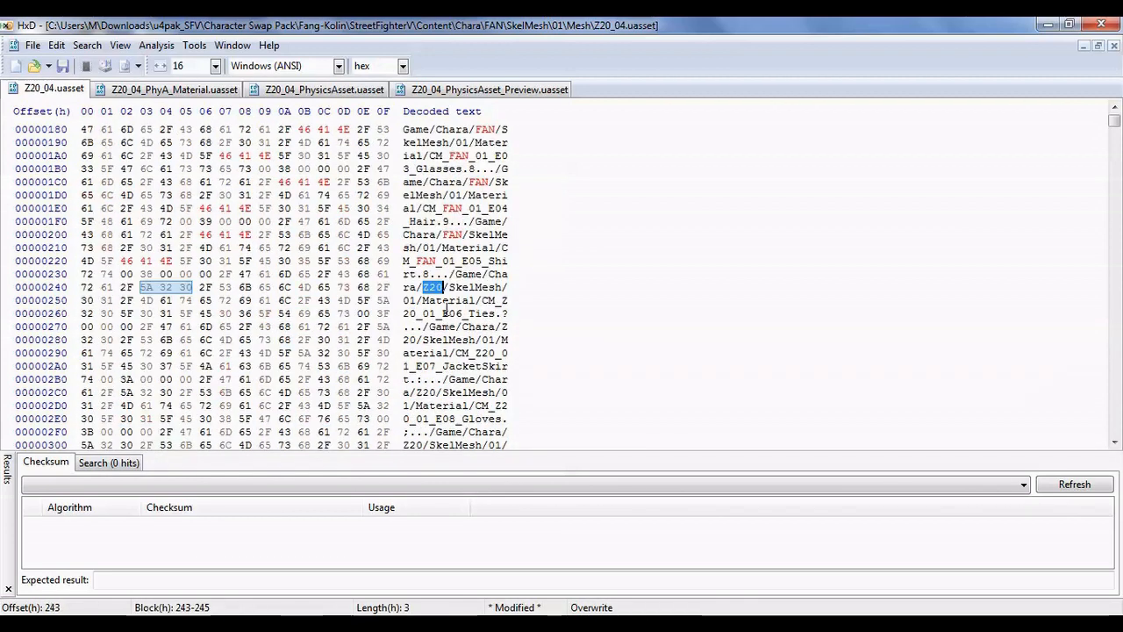
Overwrite Z20 with FAN in the E06 Ties, E07 JacketSkirt and E08 Gloves material paths
{"action": "key", "text": "ctrl+b"}
{"action": "key", "text": "F3"}
{"action": "key", "text": "ctrl+b"}
{"action": "key", "text": "F3"}
{"action": "key", "text": "ctrl+b"}
{"action": "key", "text": "F3"}
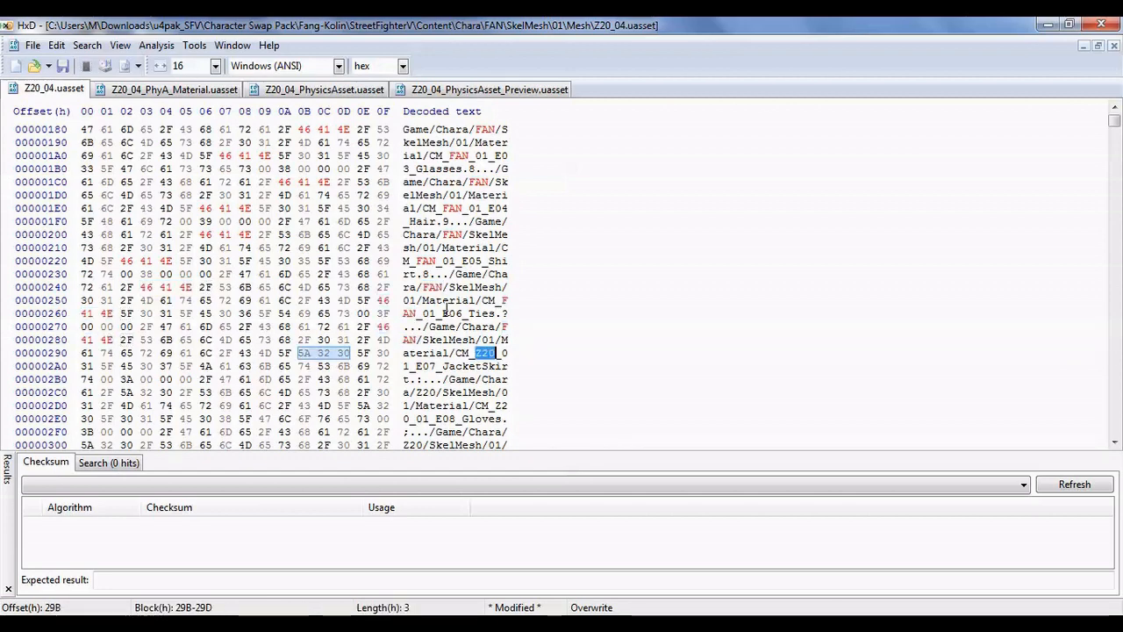
{"action": "key", "text": "ctrl+b"}
{"action": "key", "text": "F3"}
{"action": "key", "text": "ctrl+b"}
{"action": "key", "text": "F3"}
{"action": "key", "text": "ctrl+b"}
{"action": "key", "text": "F3"}
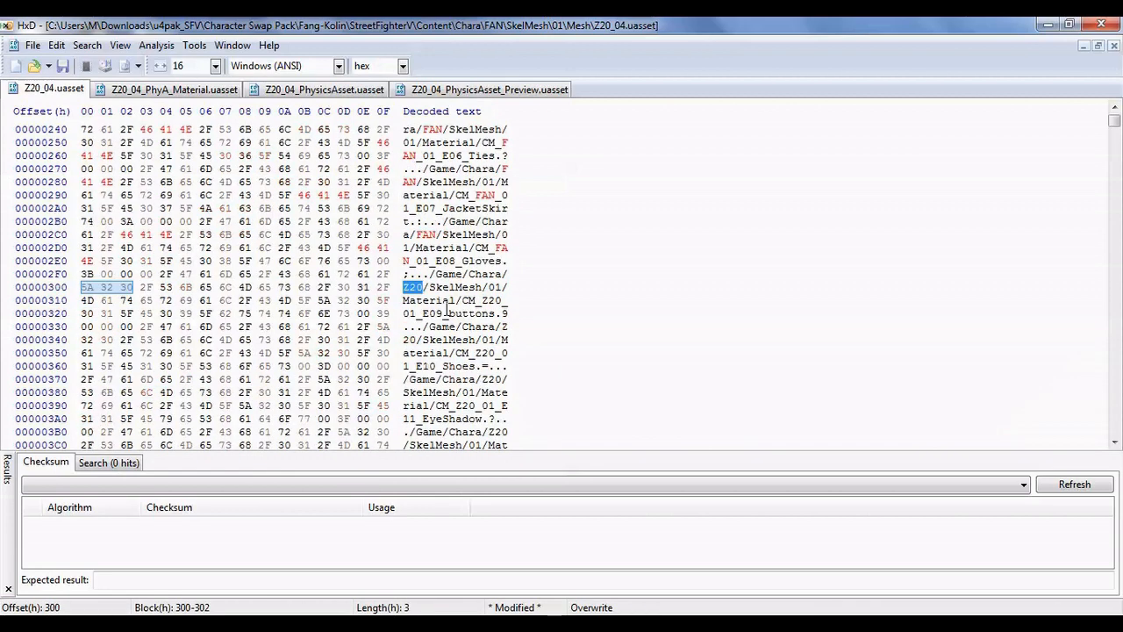
Overwrite Z20 with FAN in the E09 buttons and E10 Shoes material paths
{"action": "key", "text": "ctrl+b"}
{"action": "key", "text": "F3"}
{"action": "key", "text": "ctrl+b"}
{"action": "key", "text": "F3"}
{"action": "key", "text": "ctrl+b"}
{"action": "key", "text": "F3"}
{"action": "key", "text": "ctrl+b"}
{"action": "key", "text": "F3"}
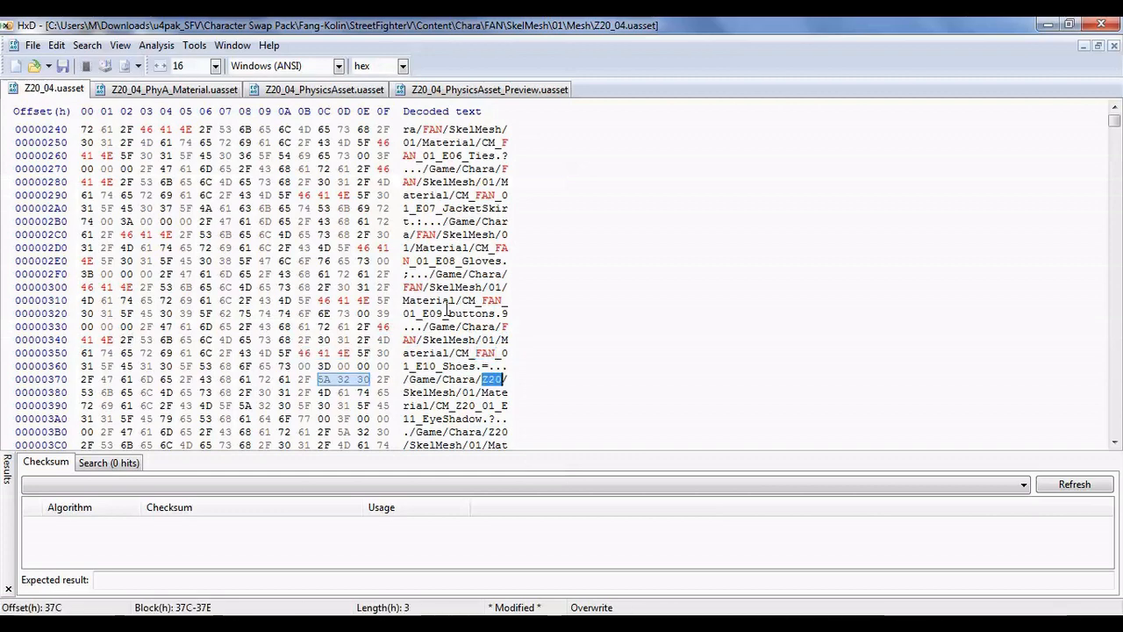
Overwrite Z20 with FAN in the E11 EyeShadow, E12 GlassesLens and E13 HairAlphas material paths
{"action": "key", "text": "ctrl+b"}
{"action": "key", "text": "F3"}
{"action": "key", "text": "ctrl+b"}
{"action": "key", "text": "F3"}
{"action": "key", "text": "ctrl+b"}
{"action": "key", "text": "F3"}
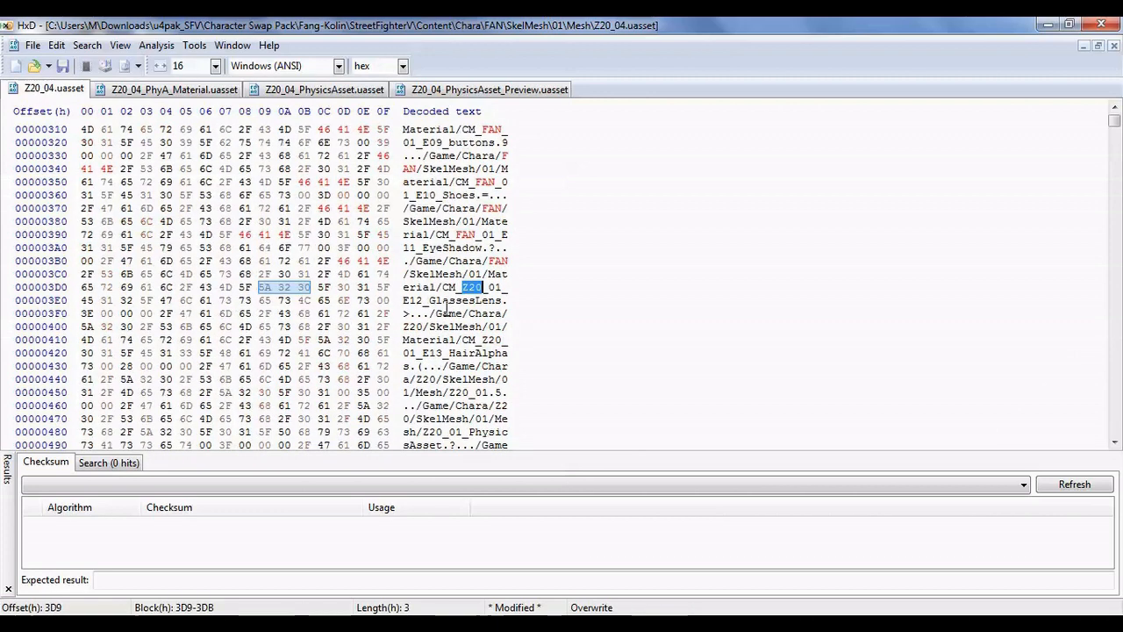
{"action": "key", "text": "ctrl+b"}
{"action": "key", "text": "F3"}
{"action": "key", "text": "ctrl+b"}
{"action": "key", "text": "F3"}
{"action": "key", "text": "ctrl+b"}
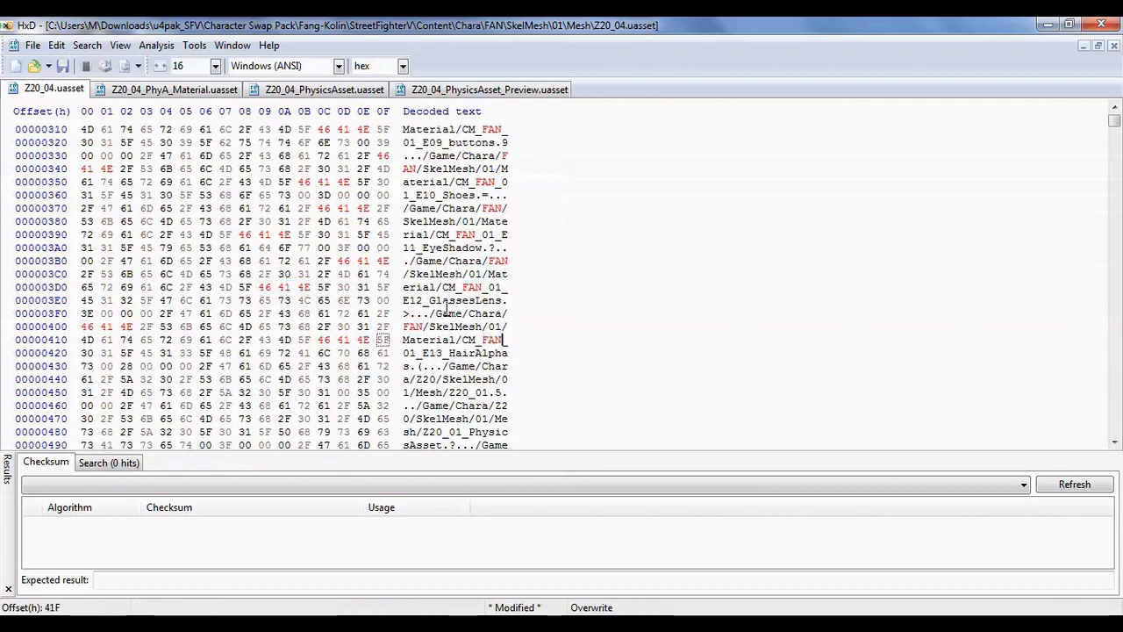
Overwrite Z20 with FAN in the folder and file names of the Z20_01 mesh and Z20_01_PhysicsAsset paths
{"action": "key", "text": "F3"}
{"action": "key", "text": "ctrl+b"}
{"action": "key", "text": "F3"}
{"action": "key", "text": "ctrl+b"}
{"action": "key", "text": "F3"}
{"action": "key", "text": "ctrl+b"}
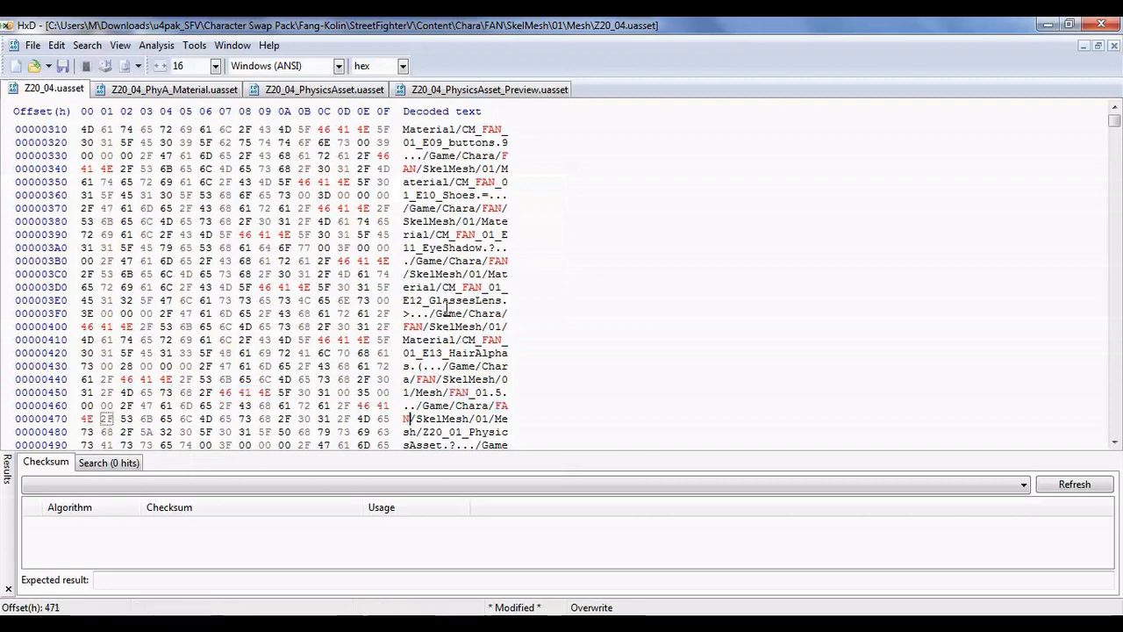
{"action": "key", "text": "F3"}
{"action": "key", "text": "ctrl+b"}
Overwrite Z20 with FAN in the folder and material name of the Eyelens_Common path
{"action": "key", "text": "F3"}
{"action": "key", "text": "ctrl+b"}
{"action": "key", "text": "F3"}
{"action": "key", "text": "ctrl+b"}
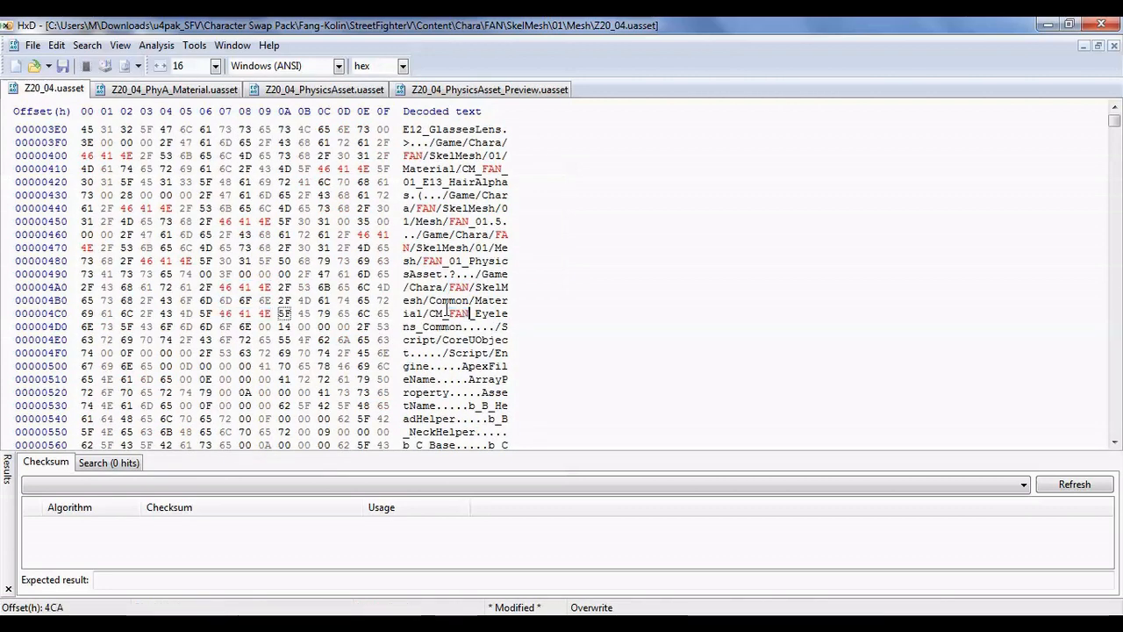
Overwrite Z20 with FAN in the E01 Eyeball through E05 Shirt entries of the material name list
{"action": "key", "text": "F3"}
{"action": "key", "text": "ctrl+b"}
{"action": "key", "text": "F3"}
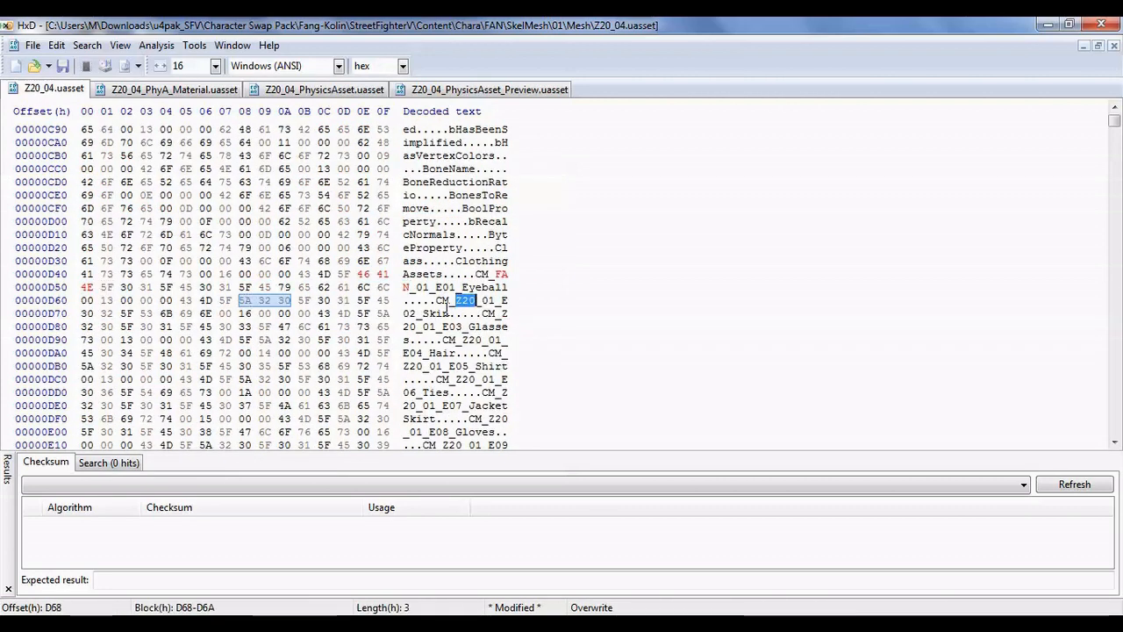
{"action": "key", "text": "ctrl+b"}
{"action": "key", "text": "F3"}
{"action": "key", "text": "ctrl+b"}
{"action": "key", "text": "F3"}
{"action": "key", "text": "ctrl+b"}
{"action": "key", "text": "F3"}
{"action": "key", "text": "ctrl+b"}
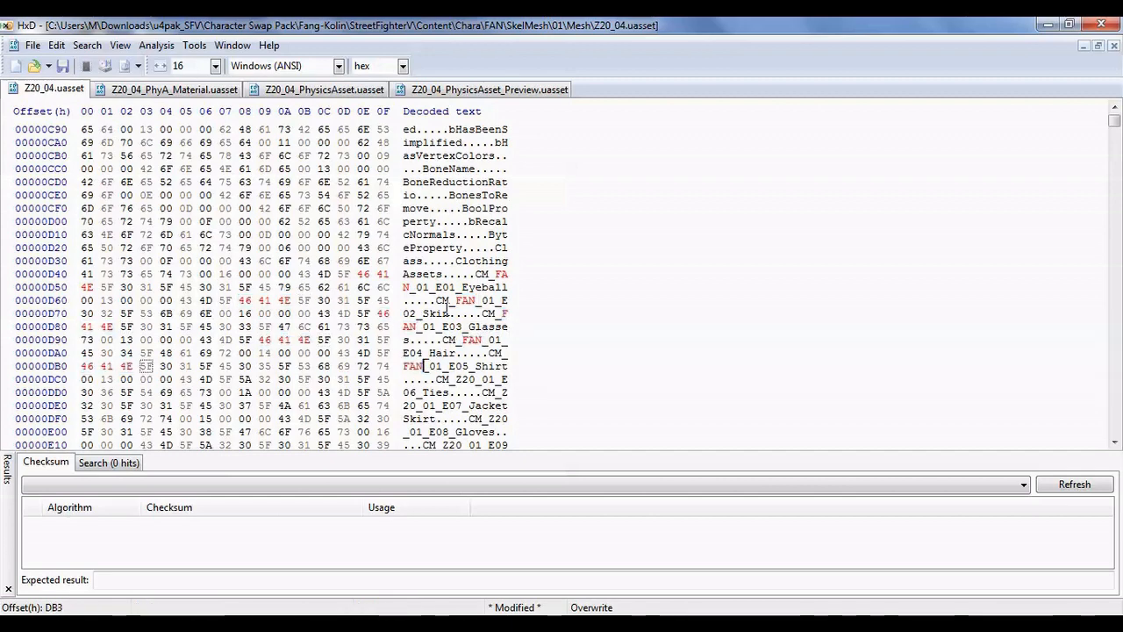
Overwrite Z20 with FAN in the E06 Ties, E07 JacketSkirt, E08 Gloves and E09 buttons entries of the name list
{"action": "key", "text": "F3"}
{"action": "key", "text": "ctrl+b"}
{"action": "key", "text": "F3"}
{"action": "key", "text": "ctrl+b"}
{"action": "key", "text": "F3"}
{"action": "key", "text": "ctrl+b"}
{"action": "key", "text": "F3"}
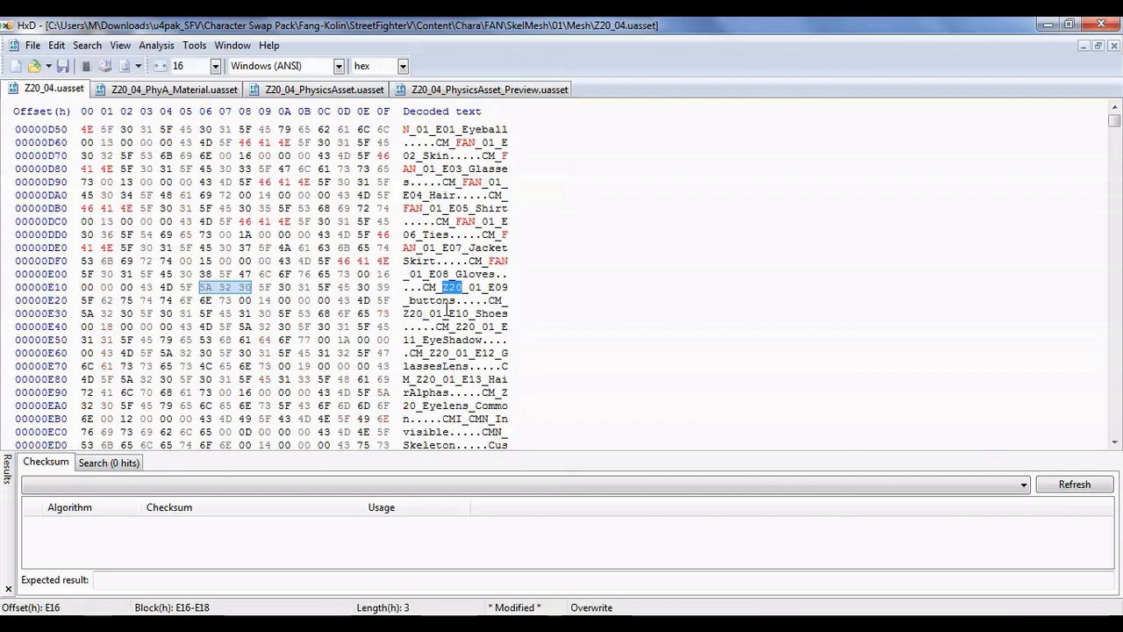
{"action": "key", "text": "ctrl+b"}
Overwrite Z20 with FAN in the E10 Shoes, E11 EyeShadow, E12 GlassesLens and E13 HairAlphas entries of the name list
{"action": "key", "text": "F3"}
{"action": "key", "text": "ctrl+b"}
{"action": "key", "text": "F3"}
{"action": "key", "text": "ctrl+b"}
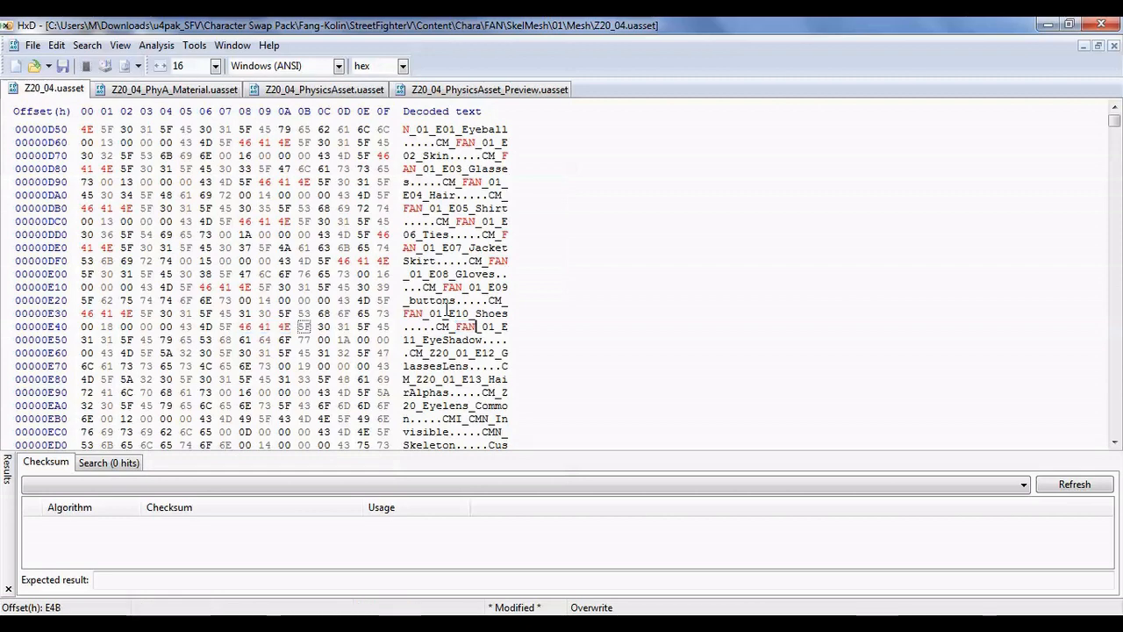
{"action": "key", "text": "F3"}
{"action": "key", "text": "ctrl+b"}
{"action": "key", "text": "F3"}
{"action": "key", "text": "ctrl+b"}
Skip the pb_ Z20_04 bone names and overwrite Z20 with FAN in the Z20_01 name after WeldingThreshold
{"action": "key", "text": "F3"}
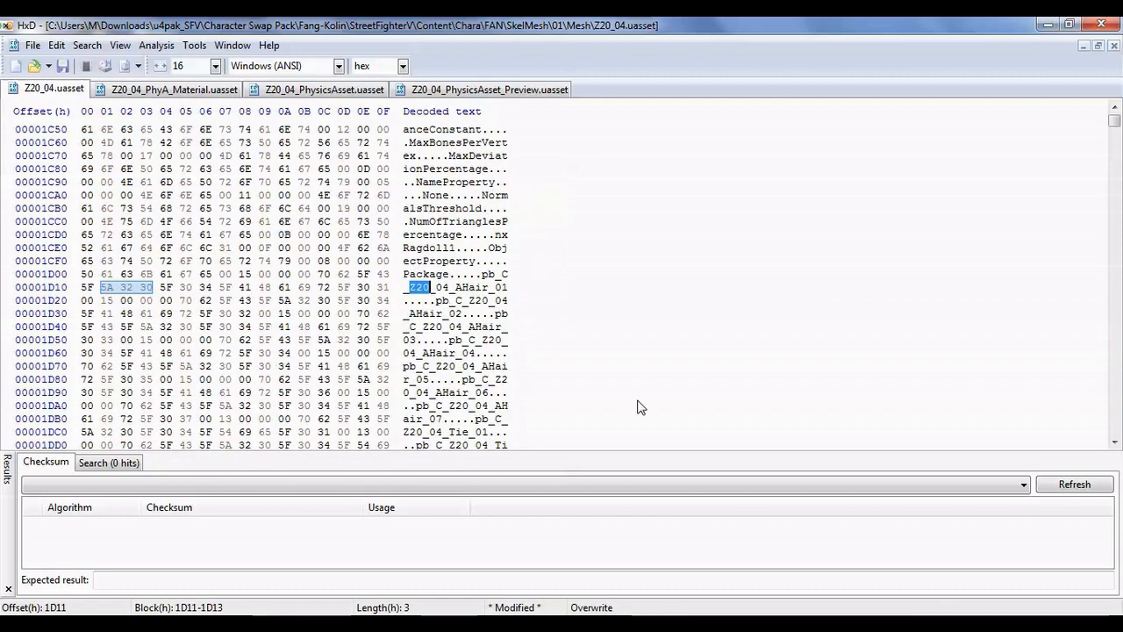
{"action": "key", "text": "F3"}
{"action": "key", "text": "F3"}
{"action": "left_click", "coordinate": [1117, 289]}
{"action": "left_click", "coordinate": [1117, 290]}
{"action": "left_click", "coordinate": [1117, 290]}
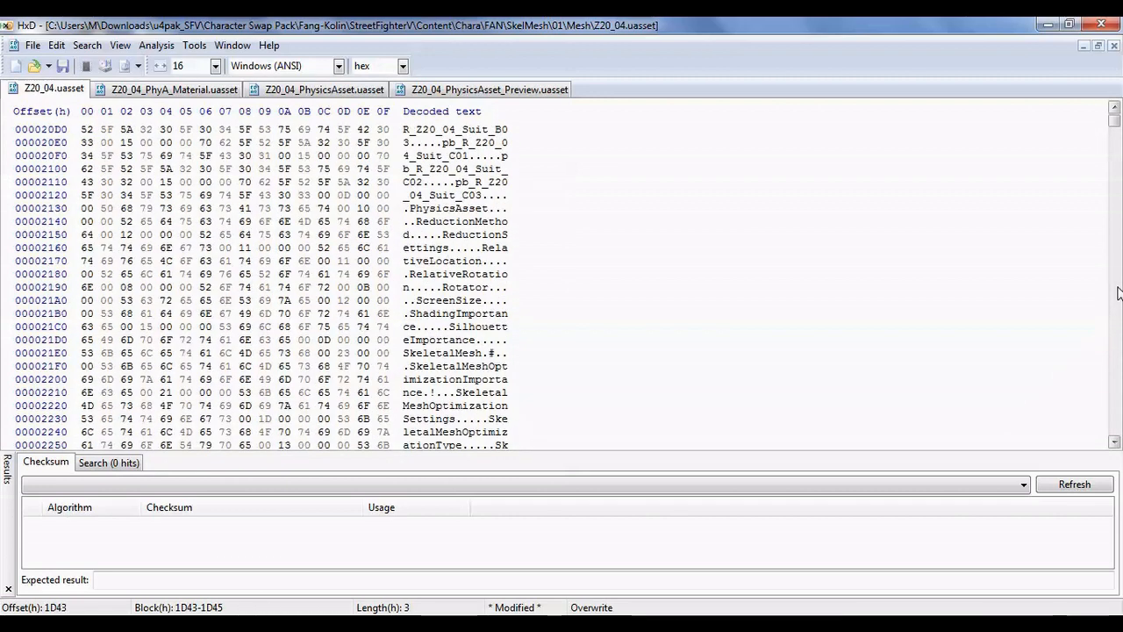
{"action": "key", "text": "F3"}
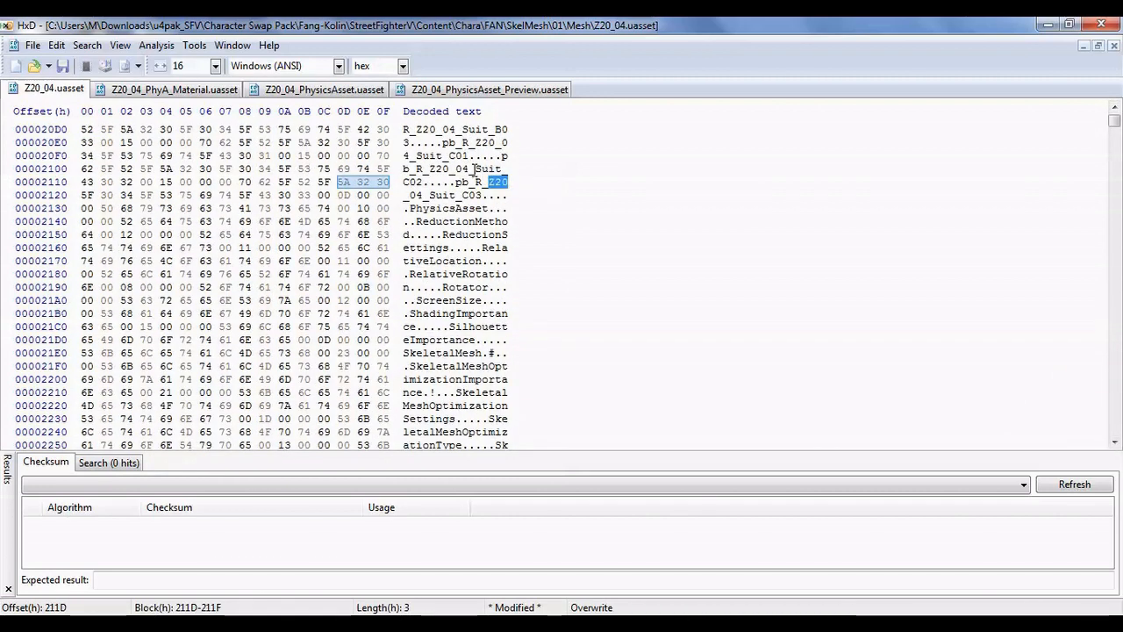
{"action": "key", "text": "F3"}
{"action": "type", "text": "FAN"}
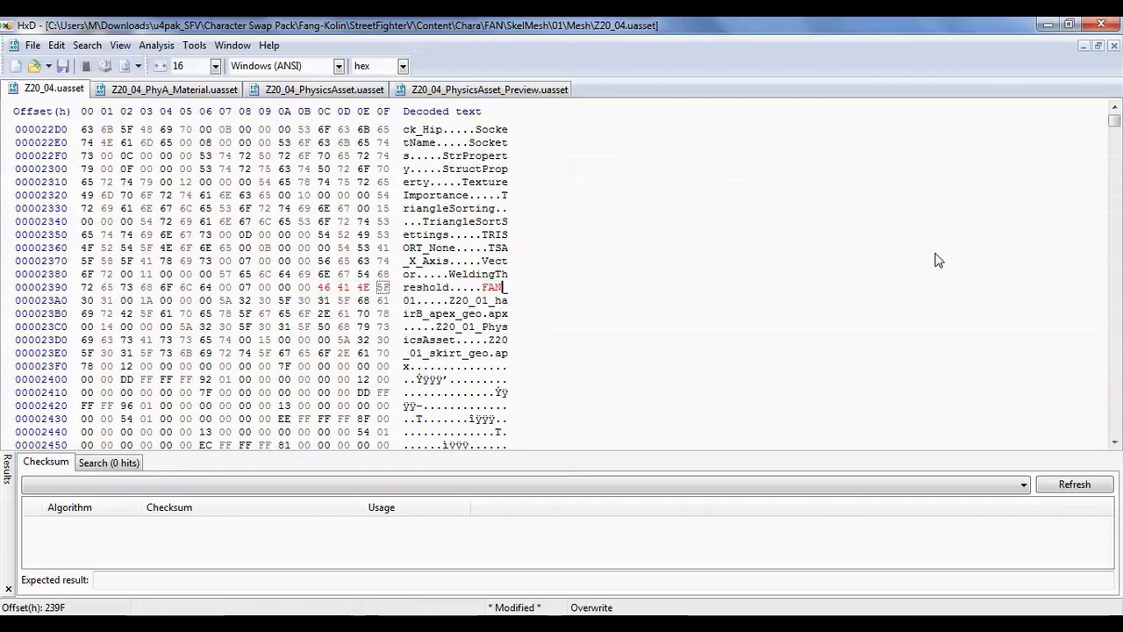
Overwrite Z20 with FAN in the hairB_apex_geo.apx, PhysicsAsset and skirt_geo.apx names
{"action": "key", "text": "F3"}
{"action": "type", "text": "FAN"}
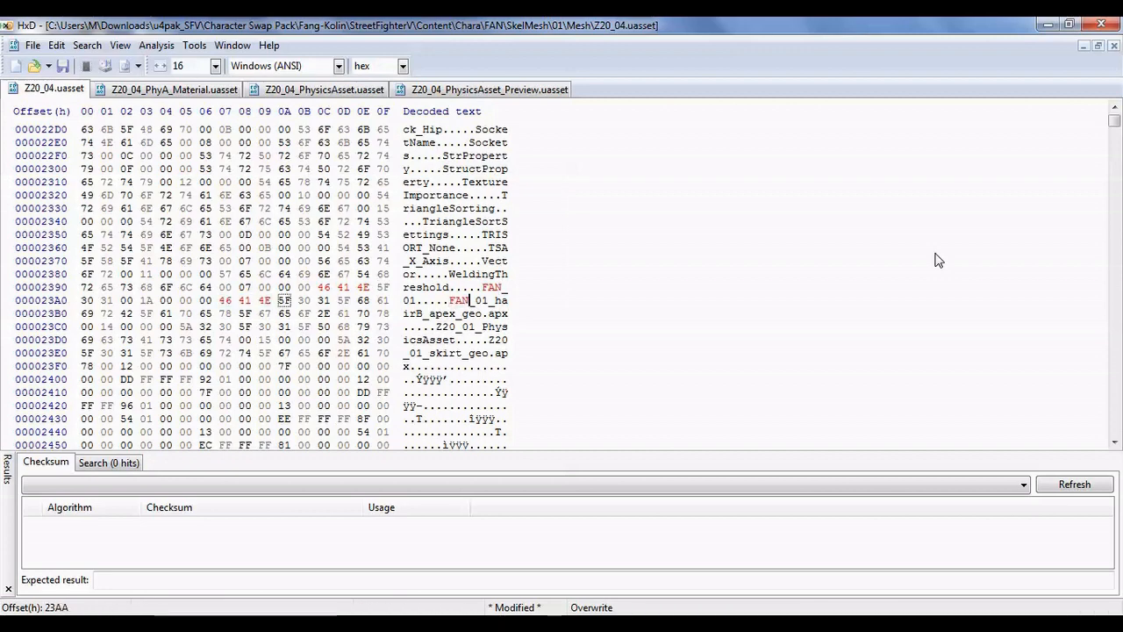
{"action": "key", "text": "F3"}
{"action": "type", "text": "FAN"}
{"action": "key", "text": "F3"}
{"action": "type", "text": "FAN"}
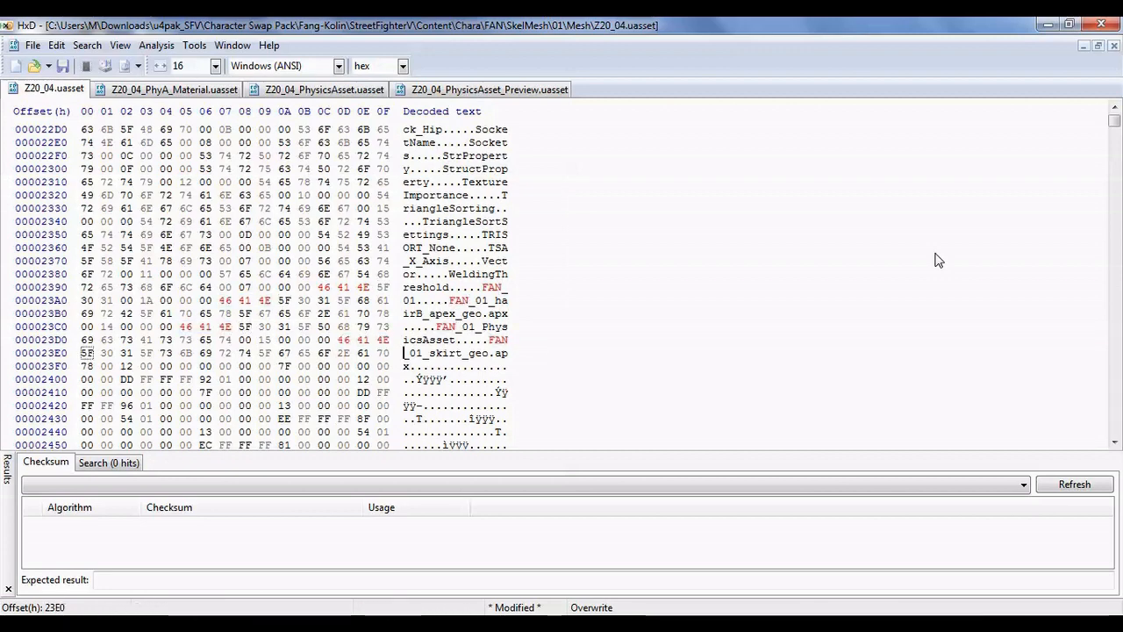
Overwrite Z20 with FAN in the folder and file names of the hairB and skirt apex paths under UE4Kiwi_Asset
{"action": "key", "text": "F3"}
{"action": "type", "text": "FAN/mes"}
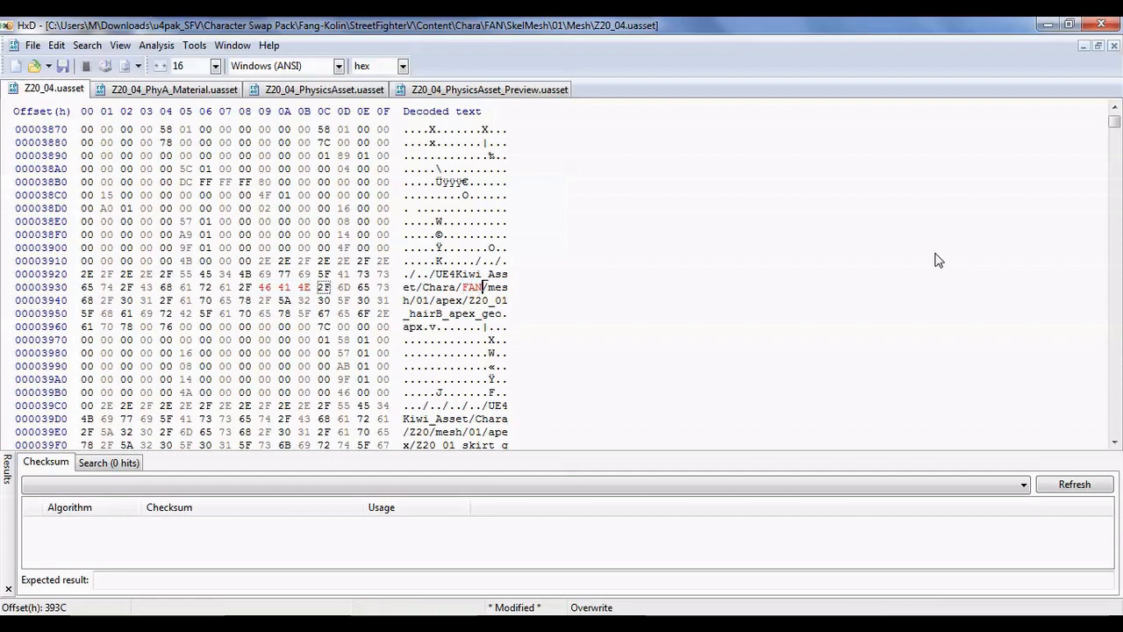
{"action": "key", "text": "F3"}
{"action": "type", "text": "FAN"}
{"action": "key", "text": "F3"}
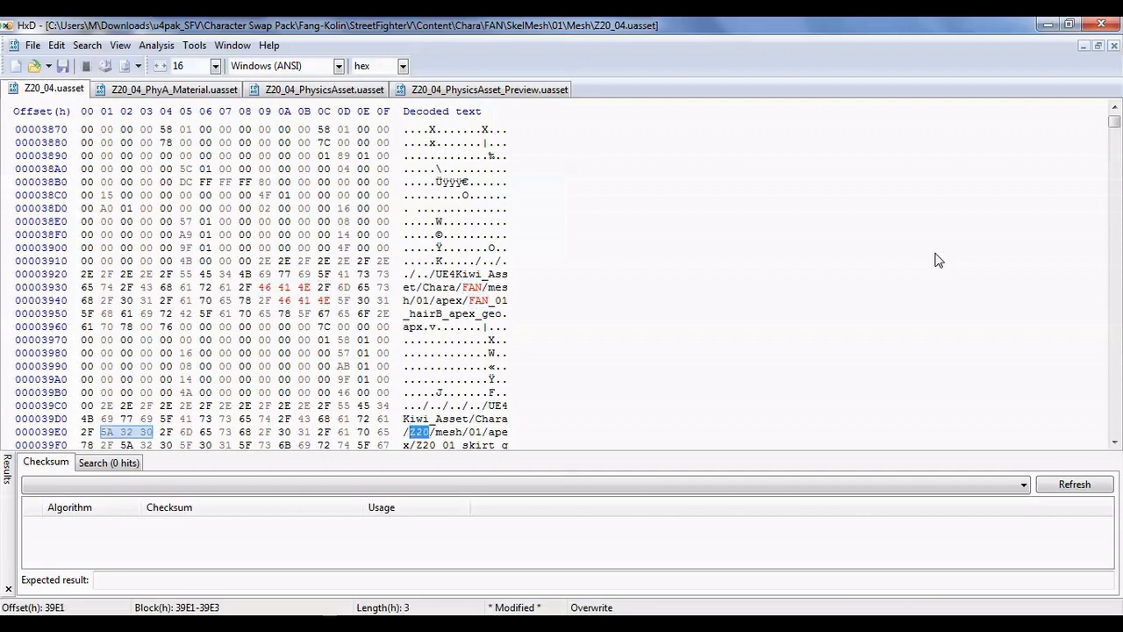
{"action": "type", "text": "FAN"}
{"action": "key", "text": "F3"}
{"action": "type", "text": "FAN"}
Leave the Z20_04_skin names as they are, then save and close the edited Z20_04.uasset
{"action": "key", "text": "F3"}
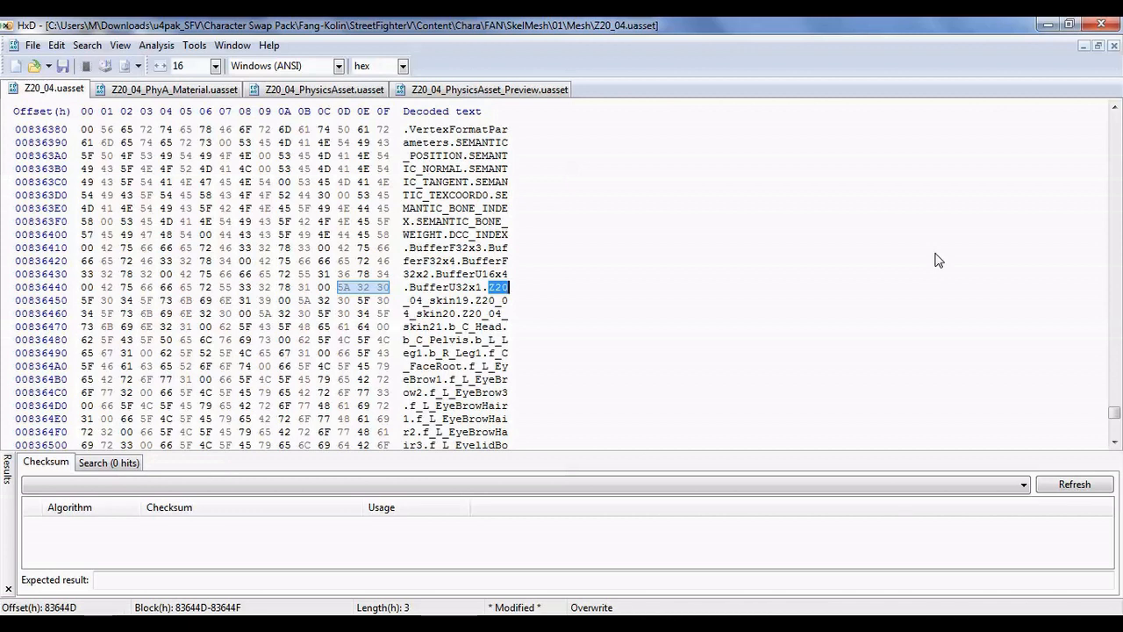
{"action": "left_click", "coordinate": [506, 208]}
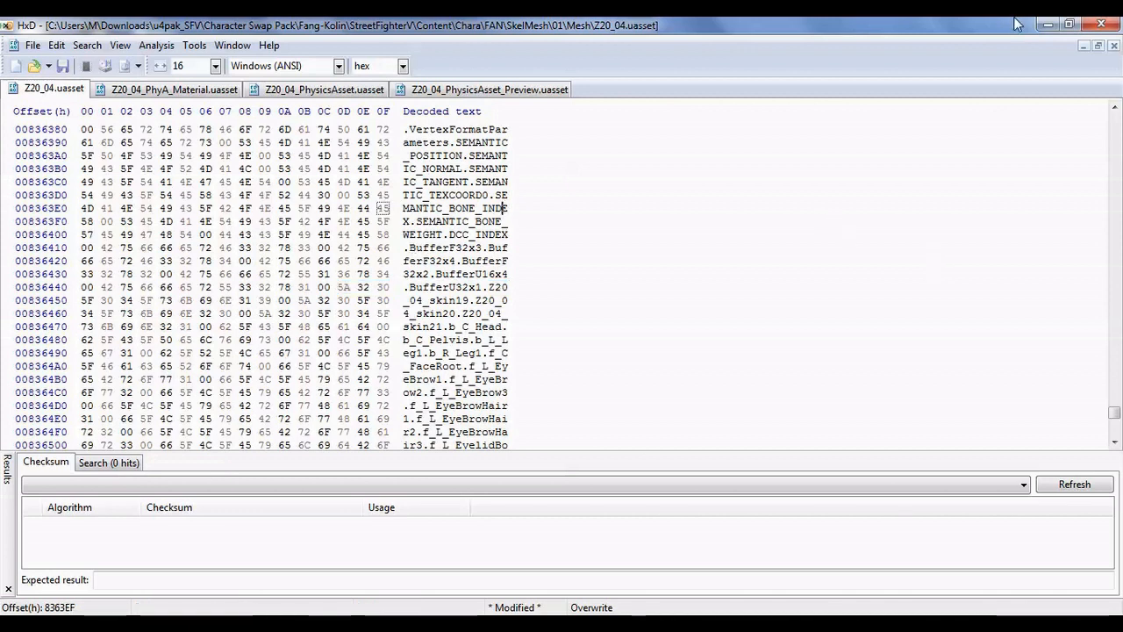
{"action": "left_click", "coordinate": [62, 65]}
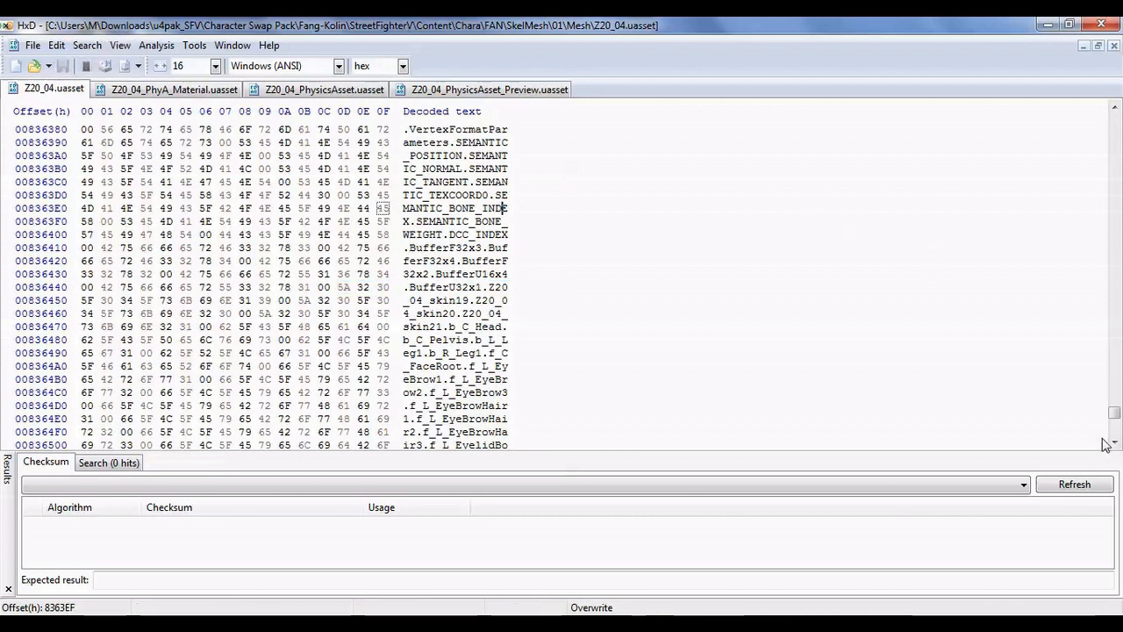
{"action": "left_click_drag", "start_coordinate": [1114, 412], "coordinate": [1114, 121]}
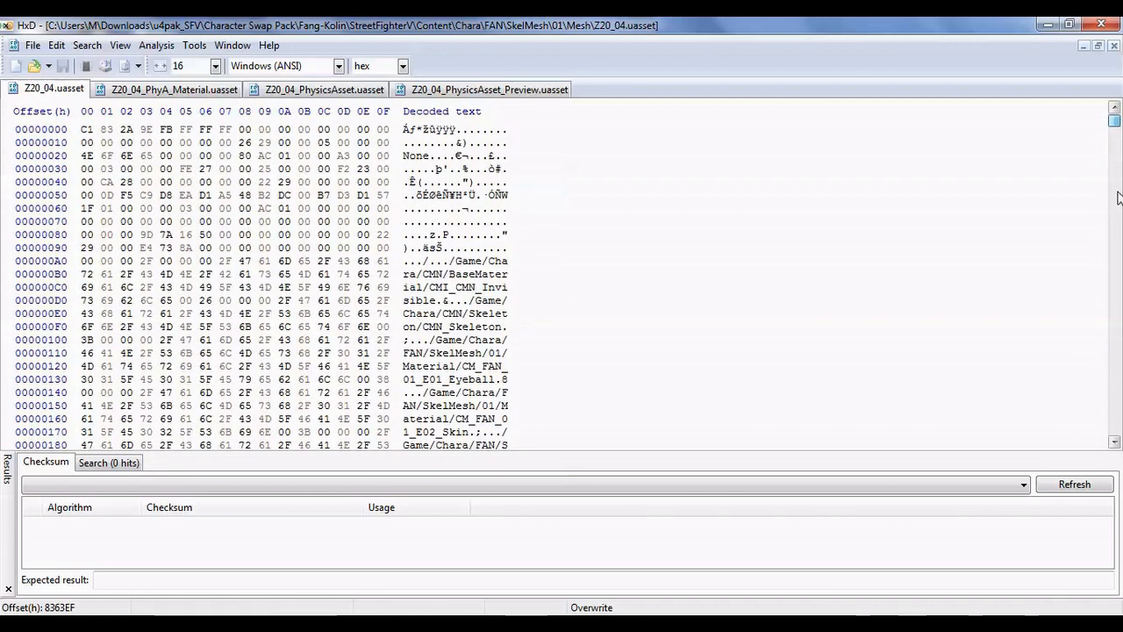
{"action": "scroll", "coordinate": [960, 334], "scroll_direction": "down", "scroll_amount": 7}
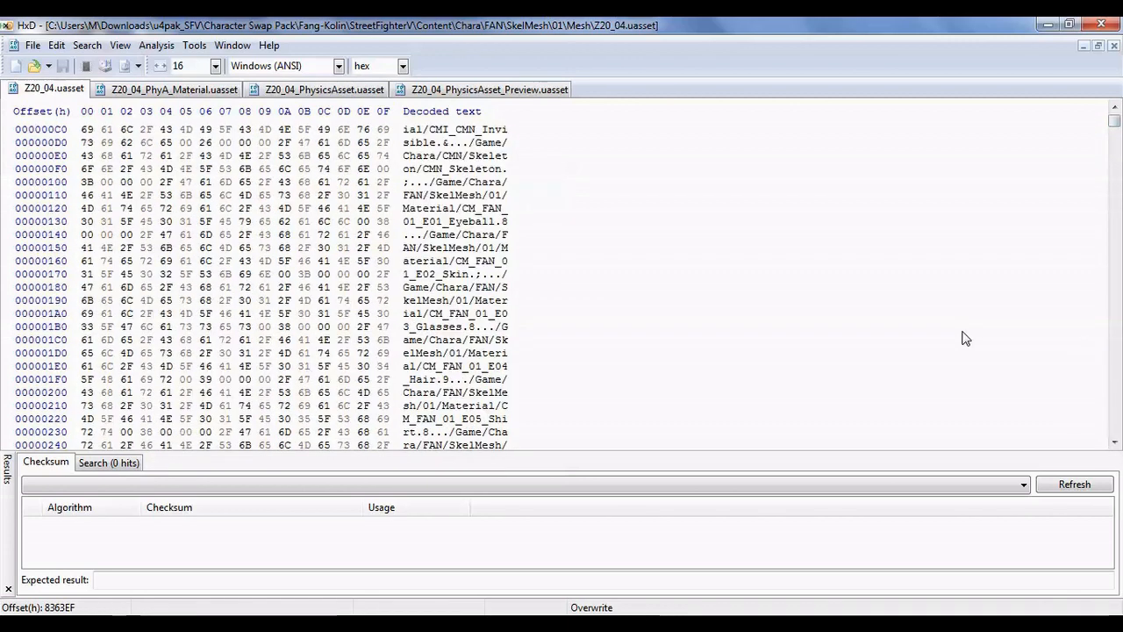
{"action": "left_click", "coordinate": [1114, 45]}
Replace every Z20 with FAN and every 04 with 01 in Z20_04_PhyA_Material.uasset, then save and close it
{"action": "left_click", "coordinate": [488, 208]}
{"action": "key", "text": "ctrl+r"}
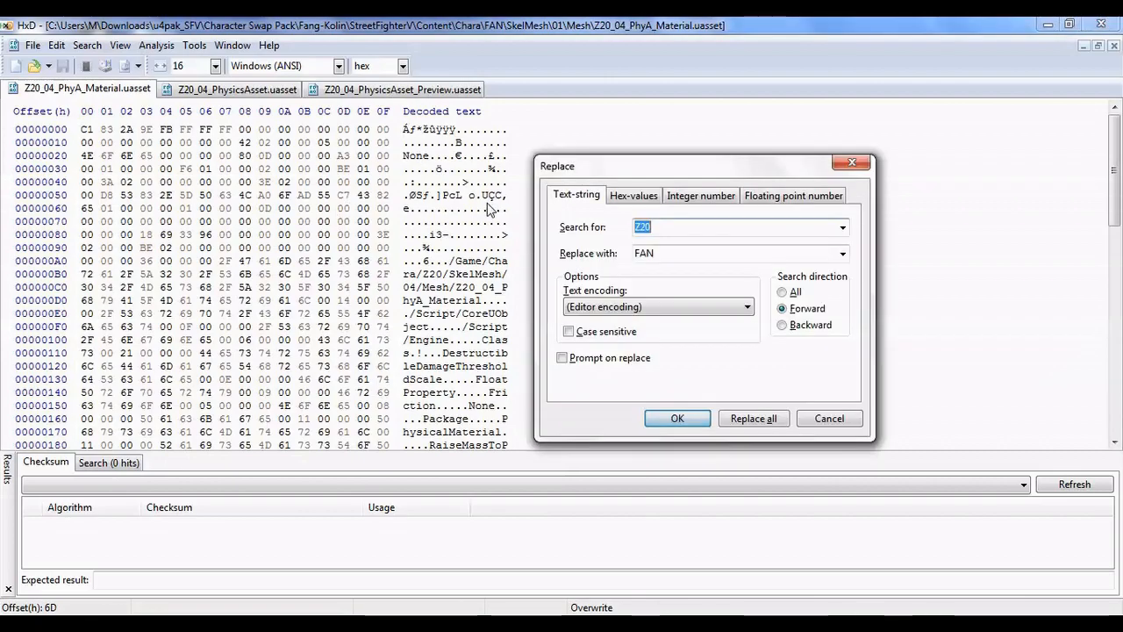
{"action": "left_click", "coordinate": [752, 418]}
{"action": "left_click", "coordinate": [483, 195]}
{"action": "key", "text": "ctrl+r"}
{"action": "left_click", "coordinate": [752, 419]}
{"action": "key", "text": "ctrl+s"}
{"action": "left_click", "coordinate": [1113, 45]}
Replace the 04 folder number with 01 in the PhyA_Material path of Z20_04_PhysicsAsset.uasset and copy the new 01
{"action": "key", "text": "ctrl+r"}
{"action": "left_click", "coordinate": [752, 418]}
{"action": "left_click", "coordinate": [467, 157]}
{"action": "key", "text": "ctrl+r"}
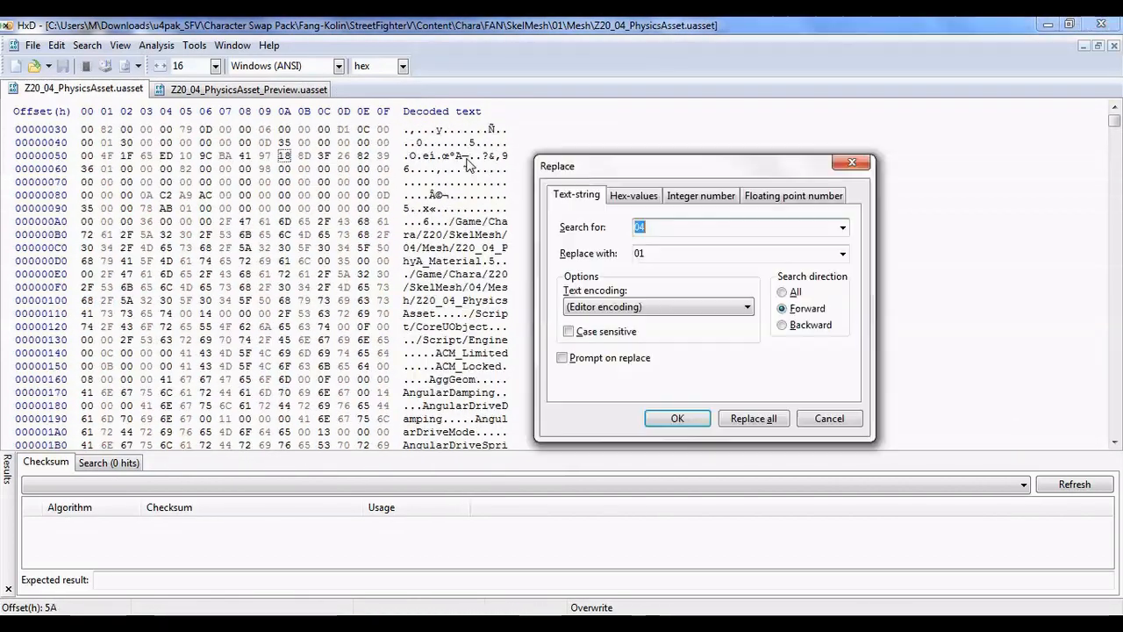
{"action": "left_click", "coordinate": [677, 418]}
{"action": "right_click", "coordinate": [409, 249]}
{"action": "left_click", "coordinate": [442, 296]}
Overwrite 04 with the copied 01 in the remaining PhyA_Material and PhysicsAsset paths and names, skipping unrelated matches
{"action": "key", "text": "F3"}
{"action": "key", "text": "F3"}
{"action": "key", "text": "F3"}
{"action": "key", "text": "F3"}
{"action": "key", "text": "F3"}
{"action": "key", "text": "F3"}
{"action": "key", "text": "F3"}
{"action": "key", "text": "F3"}
{"action": "key", "text": "F3"}
{"action": "key", "text": "F3"}
{"action": "key", "text": "F3"}
{"action": "key", "text": "F3"}
{"action": "key", "text": "F3"}
{"action": "key", "text": "F3"}
{"action": "key", "text": "F3"}
{"action": "key", "text": "F3"}
{"action": "key", "text": "F3"}
{"action": "key", "text": "F3"}
{"action": "key", "text": "F3"}
{"action": "key", "text": "F3"}
{"action": "key", "text": "F3"}
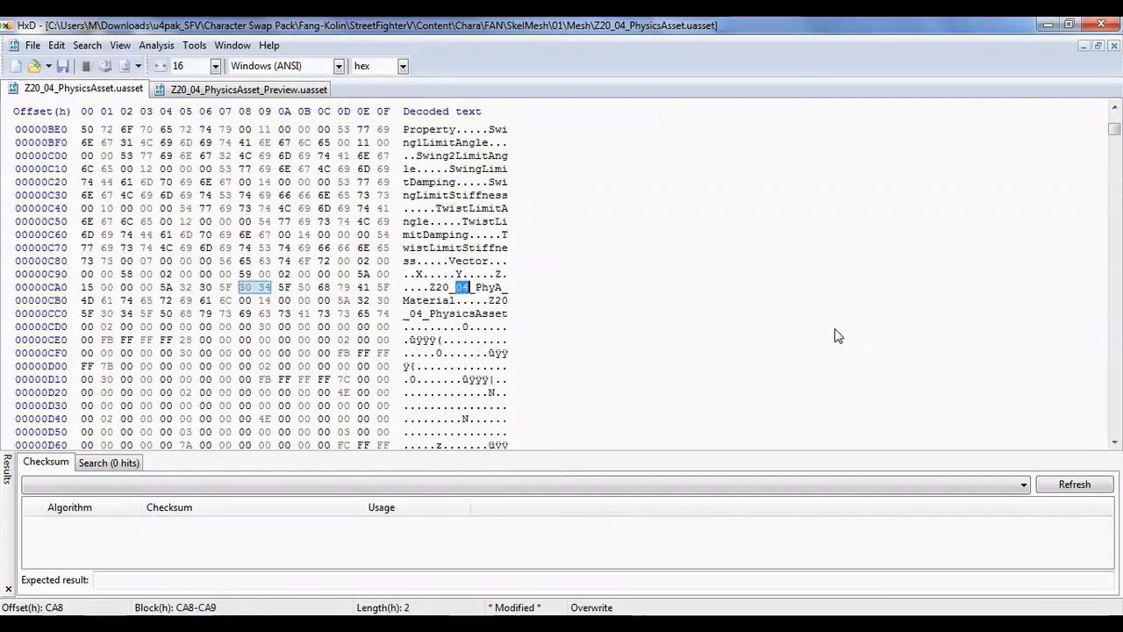
{"action": "key", "text": "ctrl+v"}
{"action": "key", "text": "F3"}
{"action": "key", "text": "ctrl+v"}
Replace the first Z20 folder name with FAN in the PhyA_Material path and copy the new FAN
{"action": "left_click_drag", "start_coordinate": [1114, 129], "coordinate": [1114, 110]}
{"action": "left_click", "coordinate": [450, 182]}
{"action": "key", "text": "ctrl+r"}
{"action": "left_click", "coordinate": [842, 227]}
{"action": "left_click", "coordinate": [676, 418]}
{"action": "key", "text": "ctrl+v"}
{"action": "left_click", "coordinate": [593, 344]}
{"action": "right_click", "coordinate": [436, 274]}
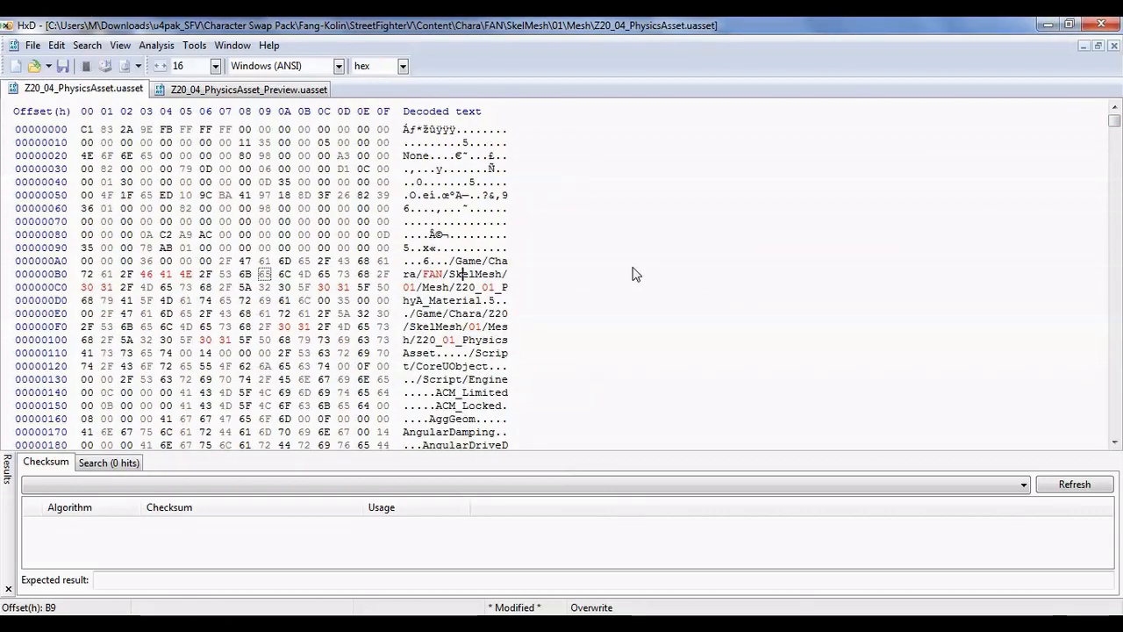
Overwrite the remaining Z20 occurrences with the copied FAN throughout Z20_04_PhysicsAsset.uasset
{"action": "key", "text": "F3"}
{"action": "key", "text": "F3"}
{"action": "key", "text": "F3"}
{"action": "key", "text": "ctrl+v"}
{"action": "key", "text": "ctrl+v"}
{"action": "key", "text": "ctrl+v"}
{"action": "key", "text": "F3"}
{"action": "key", "text": "F3"}
{"action": "key", "text": "F3"}
{"action": "key", "text": "F3"}
{"action": "key", "text": "F3"}
{"action": "key", "text": "F3"}
{"action": "key", "text": "F3"}
{"action": "key", "text": "F3"}
{"action": "key", "text": "F3"}
{"action": "key", "text": "F3"}
{"action": "key", "text": "F3"}
{"action": "key", "text": "F3"}
{"action": "key", "text": "F3"}
{"action": "key", "text": "F3"}
{"action": "key", "text": "F3"}
{"action": "key", "text": "F3"}
{"action": "key", "text": "F3"}
{"action": "key", "text": "F3"}
{"action": "key", "text": "F3"}
{"action": "key", "text": "F3"}
{"action": "key", "text": "F3"}
{"action": "key", "text": "F3"}
{"action": "key", "text": "F3"}
Replace every Z20 with FAN in Z20_04_PhysicsAsset_Preview.uasset
{"action": "type", "text": "FAN"}
{"action": "left_click", "coordinate": [769, 423]}
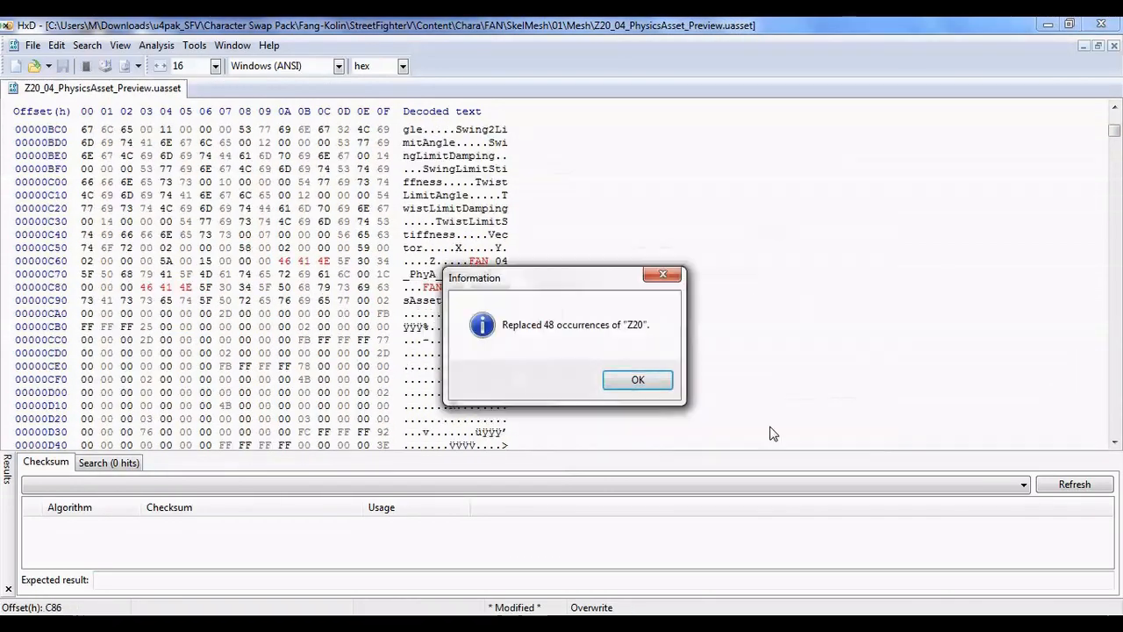
Overwrite each Z20 occurrence with FAN one by one in Z20_04_PhysicsAsset_Preview.uasset, including the PhyA_Material and PhysicsAsset_Preview names
{"action": "left_click", "coordinate": [638, 380]}
{"action": "left_click", "coordinate": [484, 156]}
{"action": "key", "text": "ctrl+r"}
{"action": "left_click", "coordinate": [839, 415]}
{"action": "key", "text": "F3"}
{"action": "type", "text": "FAN"}
{"action": "key", "text": "F3"}
{"action": "key", "text": "F3"}
{"action": "key", "text": "F3"}
{"action": "key", "text": "F3"}
{"action": "key", "text": "F3"}
{"action": "key", "text": "F3"}
{"action": "key", "text": "F3"}
{"action": "key", "text": "F3"}
{"action": "key", "text": "F3"}
{"action": "key", "text": "F3"}
{"action": "key", "text": "F3"}
{"action": "key", "text": "F3"}
{"action": "key", "text": "F3"}
{"action": "key", "text": "F3"}
{"action": "key", "text": "F3"}
{"action": "key", "text": "F3"}
{"action": "key", "text": "F3"}
{"action": "key", "text": "F3"}
{"action": "key", "text": "F3"}
{"action": "key", "text": "F3"}
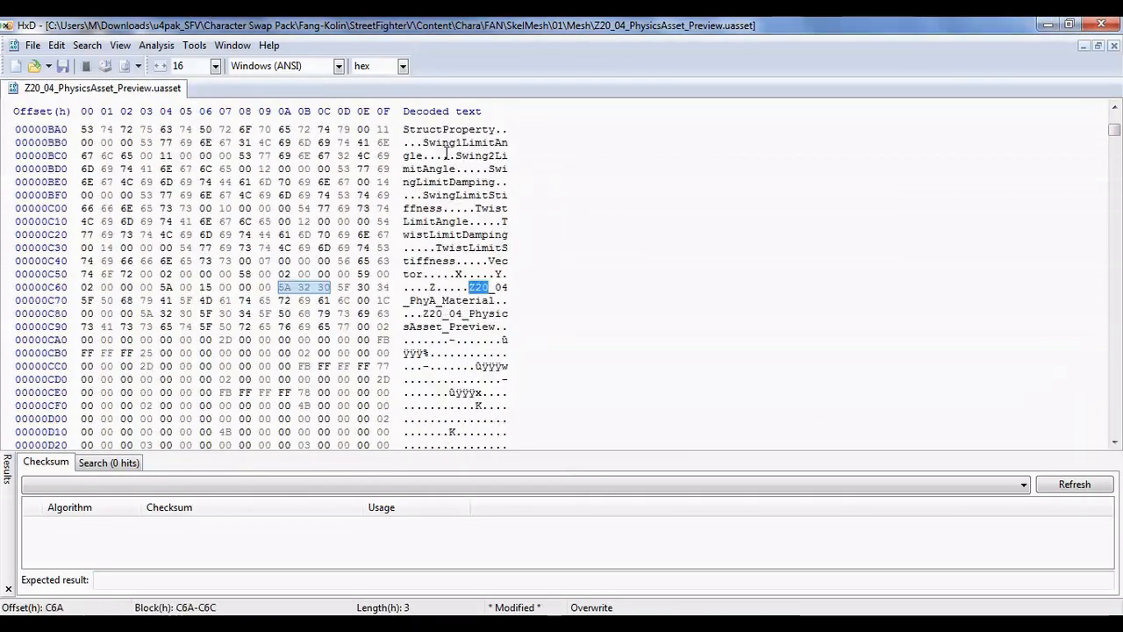
{"action": "type", "text": "FAN"}
{"action": "key", "text": "F3"}
Copy 01 and overwrite 04 with it in the FAN_04 PhyA_Material and PhysicsAsset_Preview references, skipping unrelated matches
{"action": "left_click", "coordinate": [583, 386]}
{"action": "left_click", "coordinate": [483, 170]}
{"action": "key", "text": "ctrl+r"}
{"action": "double_click", "coordinate": [645, 254]}
{"action": "key", "text": "ctrl+c"}
{"action": "left_click", "coordinate": [677, 418]}
{"action": "key", "text": "F3"}
{"action": "key", "text": "F3"}
{"action": "key", "text": "F3"}
{"action": "key", "text": "F3"}
{"action": "key", "text": "F3"}
{"action": "key", "text": "F3"}
{"action": "key", "text": "F3"}
{"action": "key", "text": "F3"}
{"action": "key", "text": "F3"}
{"action": "key", "text": "F3"}
{"action": "key", "text": "F3"}
{"action": "key", "text": "F3"}
{"action": "key", "text": "F3"}
{"action": "key", "text": "F3"}
{"action": "key", "text": "F3"}
{"action": "key", "text": "F3"}
{"action": "key", "text": "F3"}
{"action": "key", "text": "F3"}
{"action": "key", "text": "F3"}
{"action": "key", "text": "F3"}
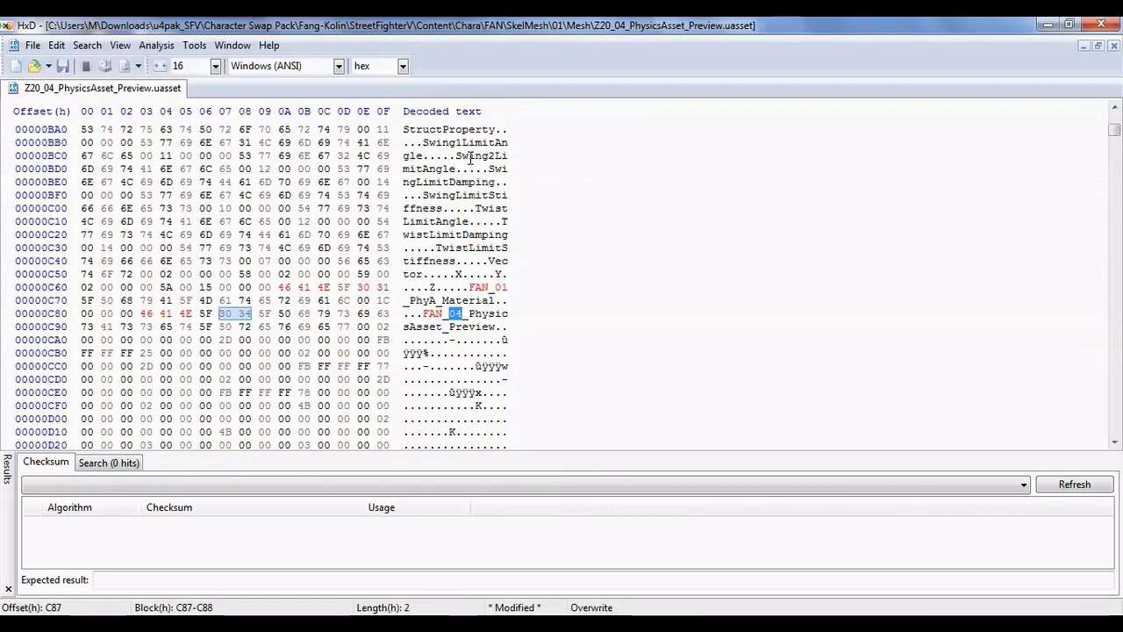
{"action": "key", "text": "ctrl+v"}
Save and close Z20_04_PhysicsAsset_Preview.uasset, and return to the Mesh folder in Windows Explorer
{"action": "key", "text": "ctrl+s"}
{"action": "left_click", "coordinate": [1115, 46]}
{"action": "left_click", "coordinate": [1049, 25]}
Delete the four .bak backup files from the Mesh folder
{"action": "left_click", "coordinate": [495, 141]}
{"action": "left_click", "coordinate": [497, 174], "text": "ctrl"}
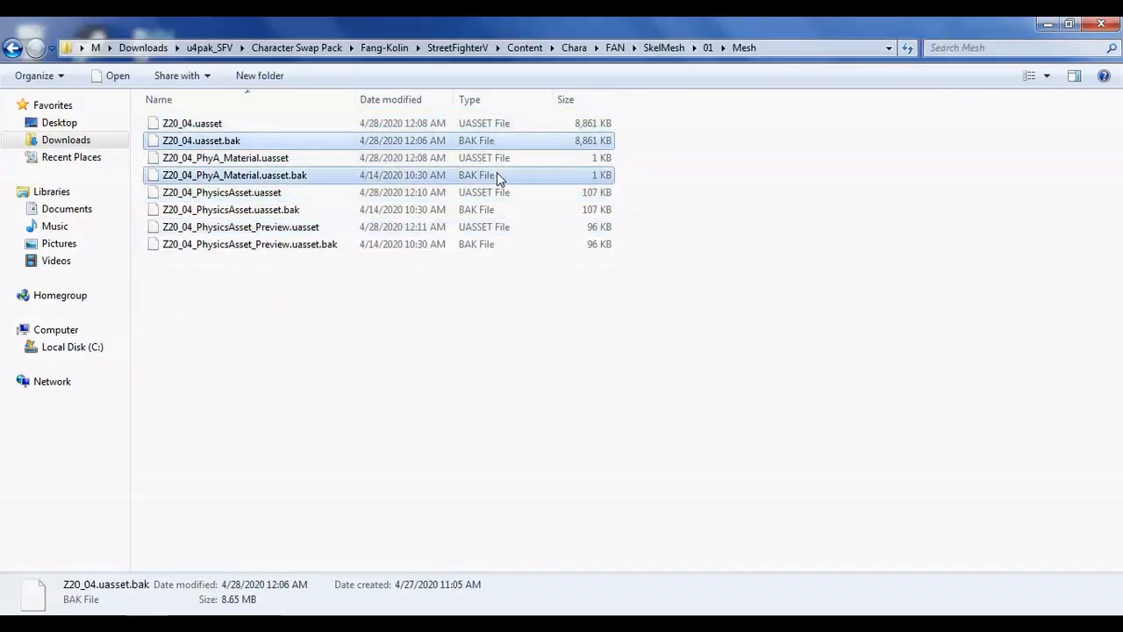
{"action": "left_click", "coordinate": [500, 211], "text": "ctrl"}
{"action": "left_click", "coordinate": [506, 247], "text": "ctrl"}
{"action": "right_click", "coordinate": [511, 247]}
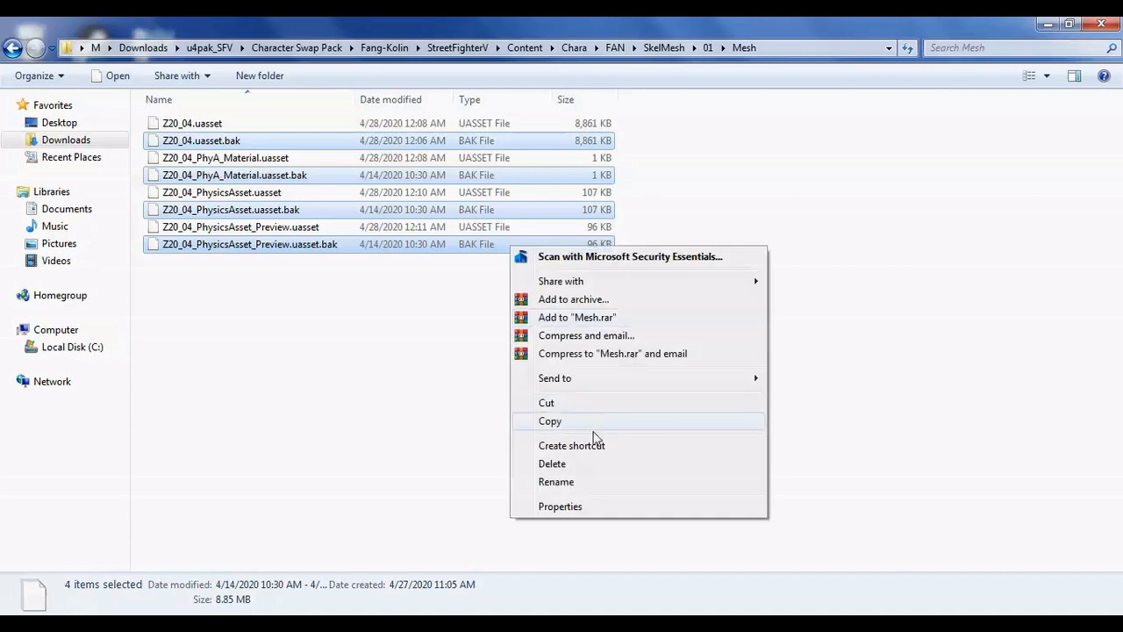
{"action": "left_click", "coordinate": [585, 462]}
{"action": "left_click", "coordinate": [625, 336]}
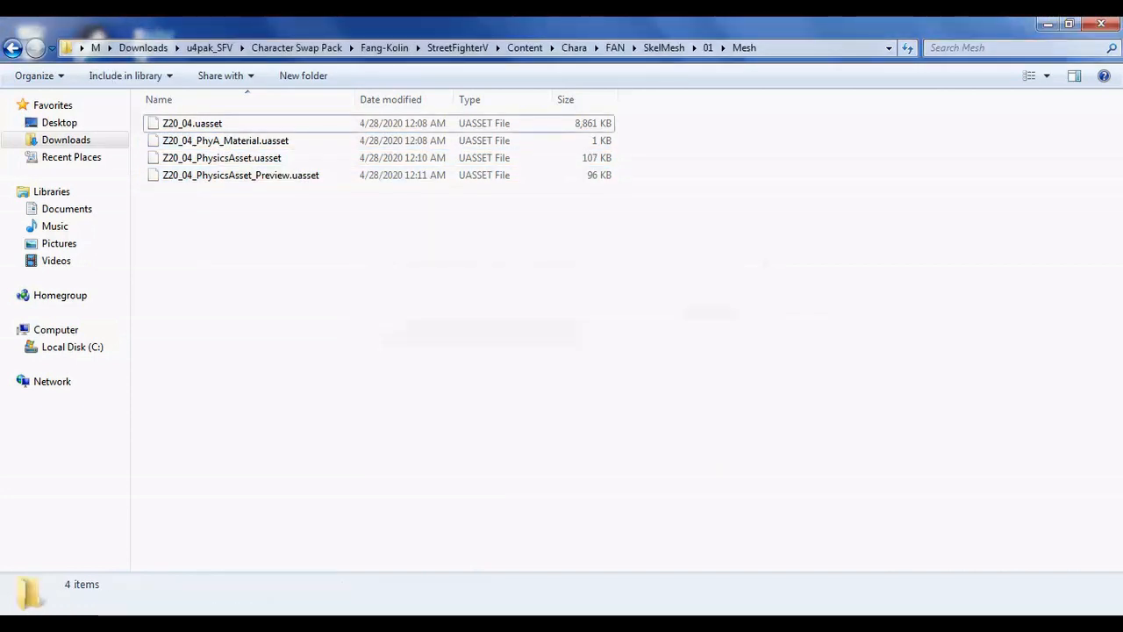
Rename Z20_04.uasset as FAN_01.uasset, copying the FAN part of the new name
{"action": "left_click", "coordinate": [483, 123]}
{"action": "key", "text": "F2"}
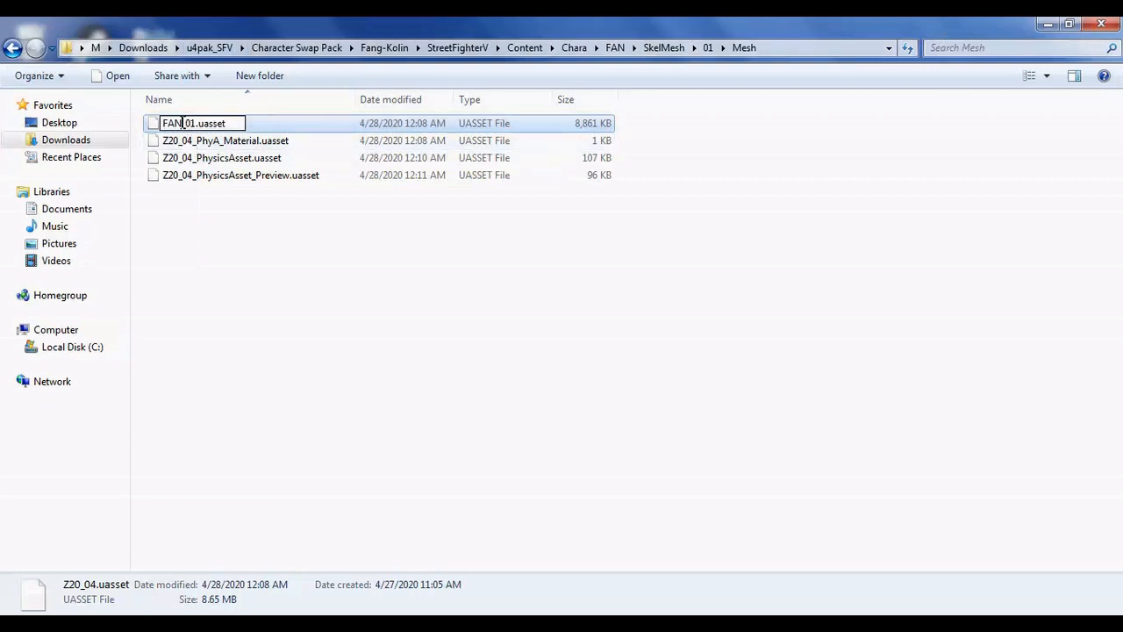
{"action": "left_click_drag", "start_coordinate": [183, 124], "coordinate": [163, 124]}
{"action": "right_click", "coordinate": [170, 125]}
{"action": "left_click", "coordinate": [223, 179]}
{"action": "key", "text": "Return"}
Rename Z20_04_PhyA_Material.uasset as FAN_01_PhyA_Material.uasset using the copied FAN
{"action": "key", "text": "Down"}
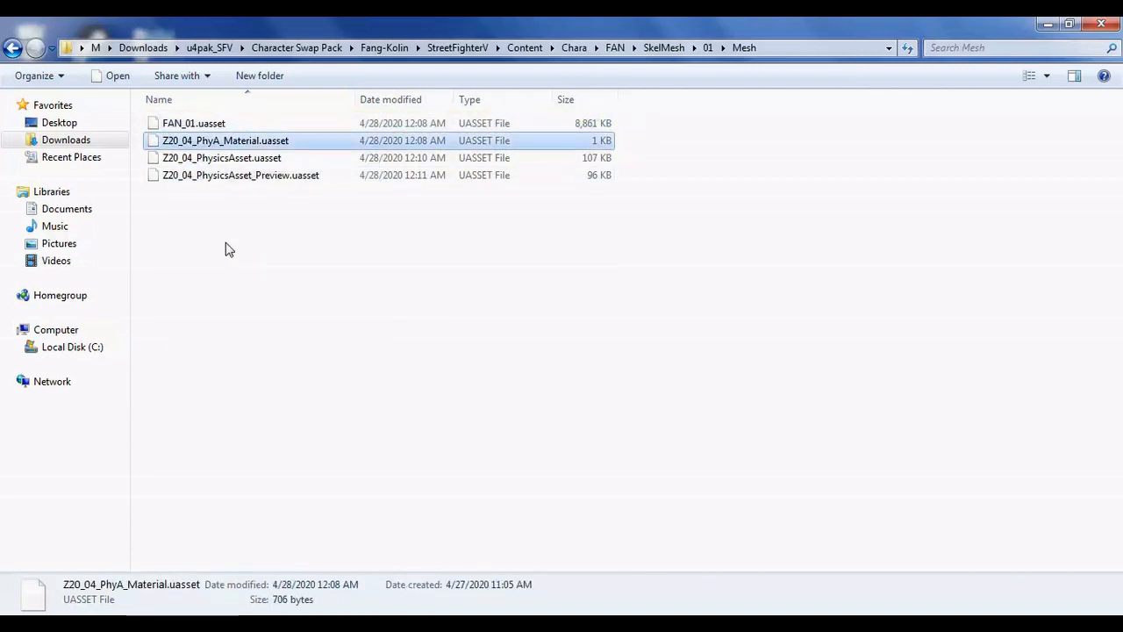
{"action": "key", "text": "F2"}
{"action": "key", "text": "BackSpace"}
{"action": "type", "text": "1"}
{"action": "key", "text": "BackSpace"}
{"action": "key", "text": "BackSpace"}
{"action": "key", "text": "BackSpace"}
{"action": "key", "text": "ctrl+v"}
{"action": "key", "text": "Return"}
Rename Z20_04_PhysicsAsset.uasset as FAN_01_PhysicsAsset.uasset using the copied FAN
{"action": "key", "text": "Down"}
{"action": "key", "text": "F2"}
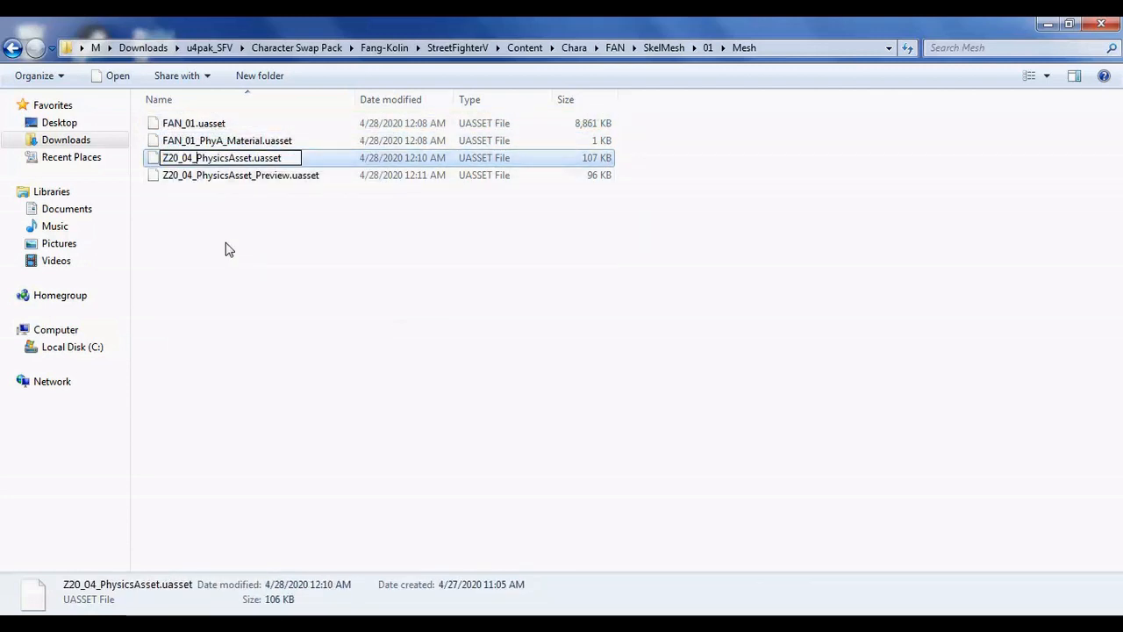
{"action": "key", "text": "BackSpace"}
{"action": "key", "text": "BackSpace"}
{"action": "key", "text": "BackSpace"}
{"action": "key", "text": "ctrl+v"}
{"action": "key", "text": "Return"}
Rename Z20_04_PhysicsAsset_Preview.uasset as FAN_01_PhysicsAsset_Preview.uasset using the copied FAN
{"action": "key", "text": "Down"}
{"action": "key", "text": "F2"}
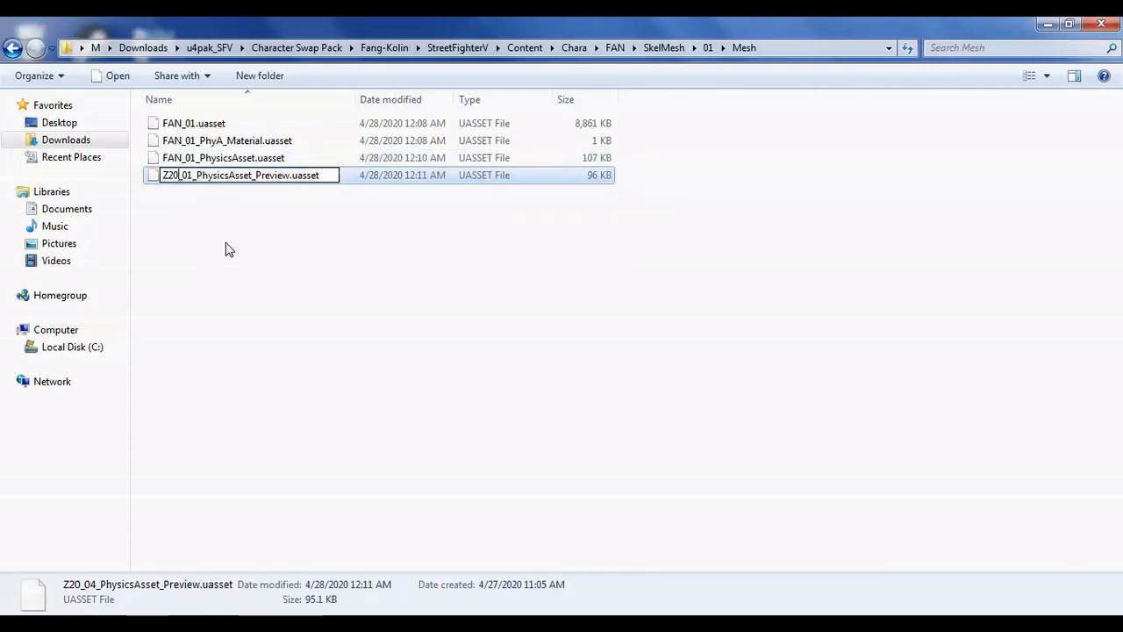
{"action": "key", "text": "BackSpace"}
{"action": "key", "text": "BackSpace"}
{"action": "key", "text": "BackSpace"}
{"action": "key", "text": "ctrl+v"}
{"action": "key", "text": "Return"}
Open costume 01's Texture folder and rename CT_Z20_04_COLOR_01.uasset as CT_FAN_01_COLOR_01.uasset
{"action": "left_click", "coordinate": [12, 48]}
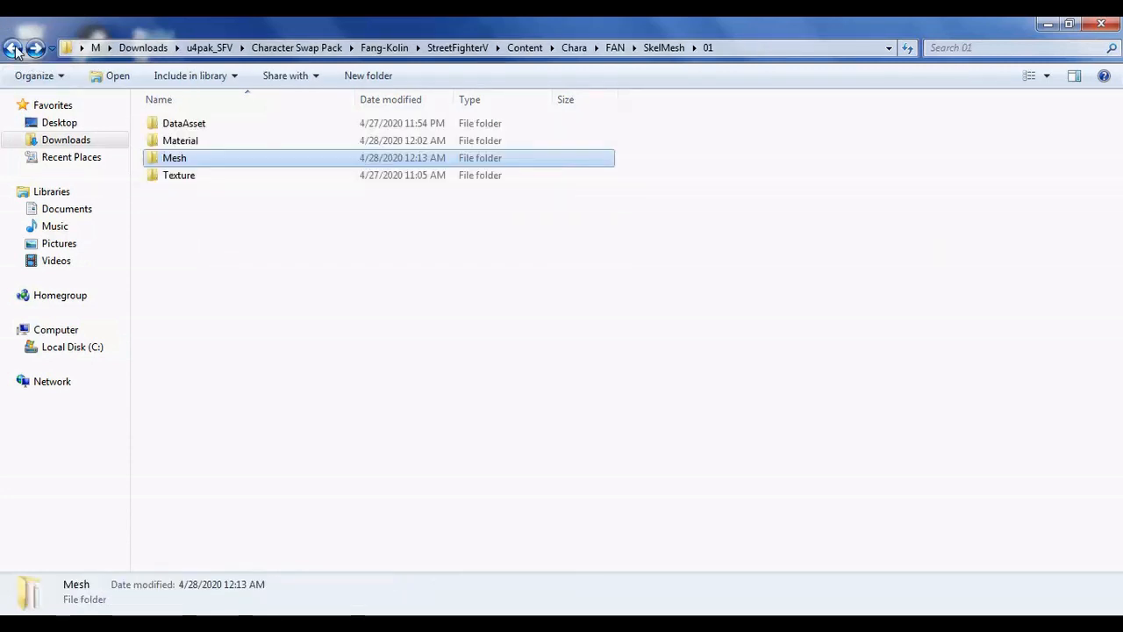
{"action": "double_click", "coordinate": [190, 179]}
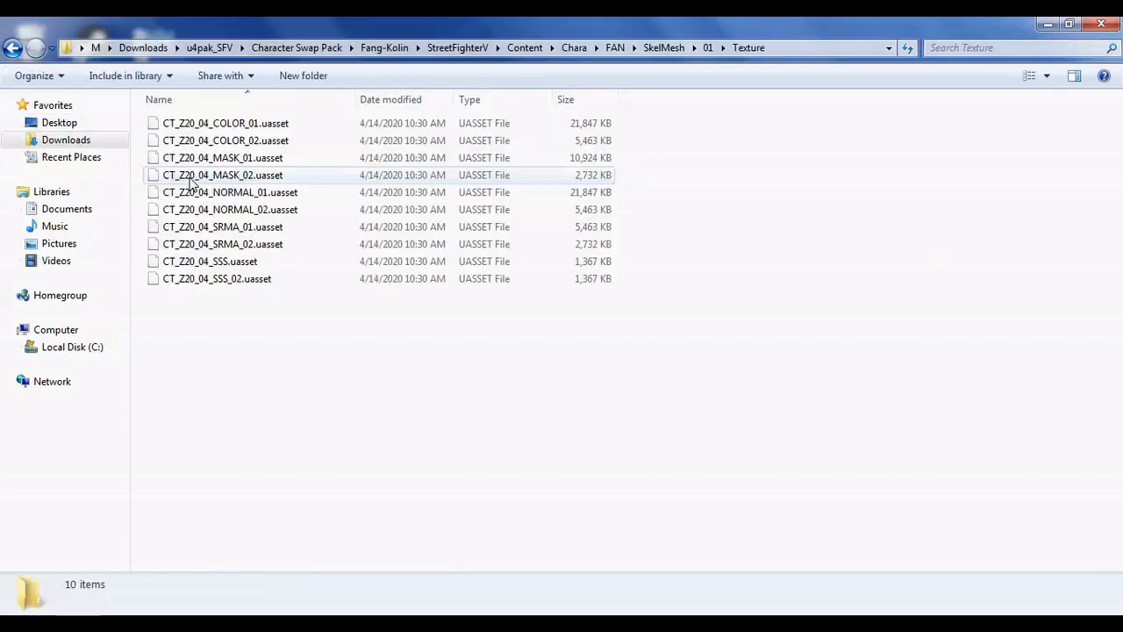
{"action": "left_click", "coordinate": [246, 124]}
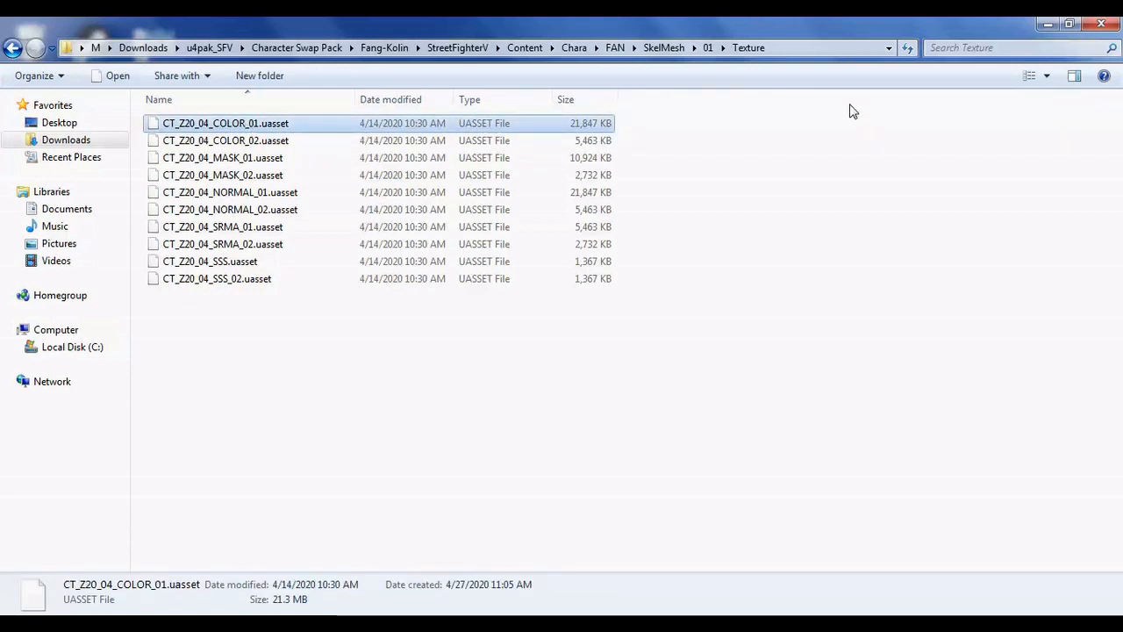
{"action": "key", "text": "F2"}
{"action": "key", "text": "Right"}
{"action": "key", "text": "Left"}
{"action": "key", "text": "Left"}
{"action": "key", "text": "Left"}
{"action": "key", "text": "Left"}
{"action": "key", "text": "Left"}
{"action": "key", "text": "Left"}
{"action": "key", "text": "Left"}
{"action": "key", "text": "Left"}
{"action": "key", "text": "Left"}
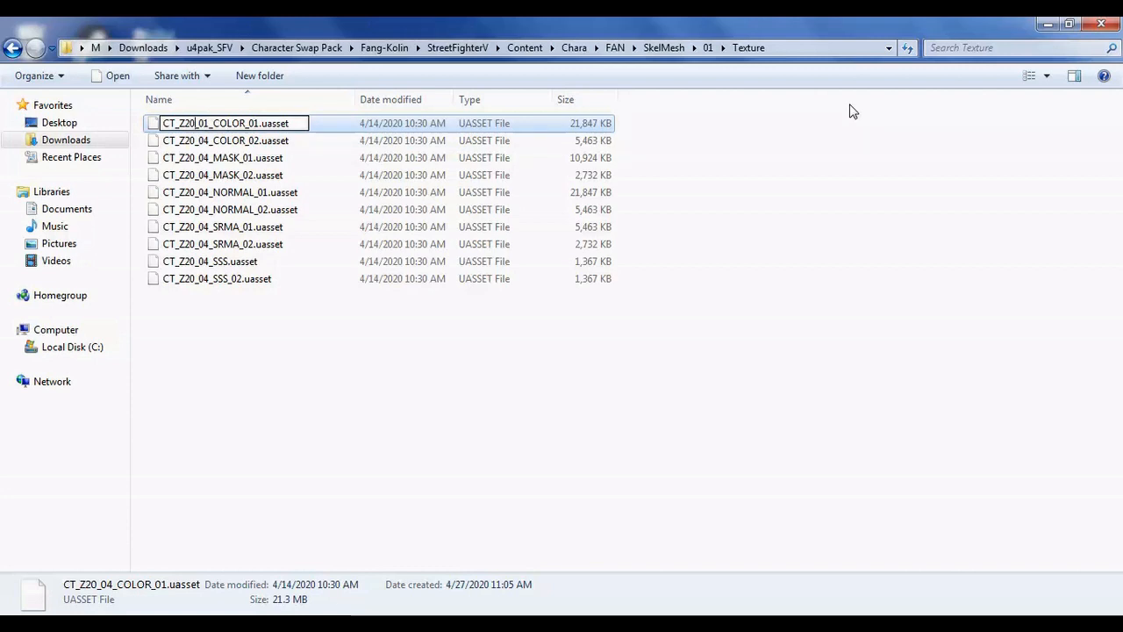
{"action": "key", "text": "BackSpace"}
{"action": "key", "text": "BackSpace"}
{"action": "key", "text": "BackSpace"}
{"action": "type", "text": "FAN"}
{"action": "key", "text": "Return"}
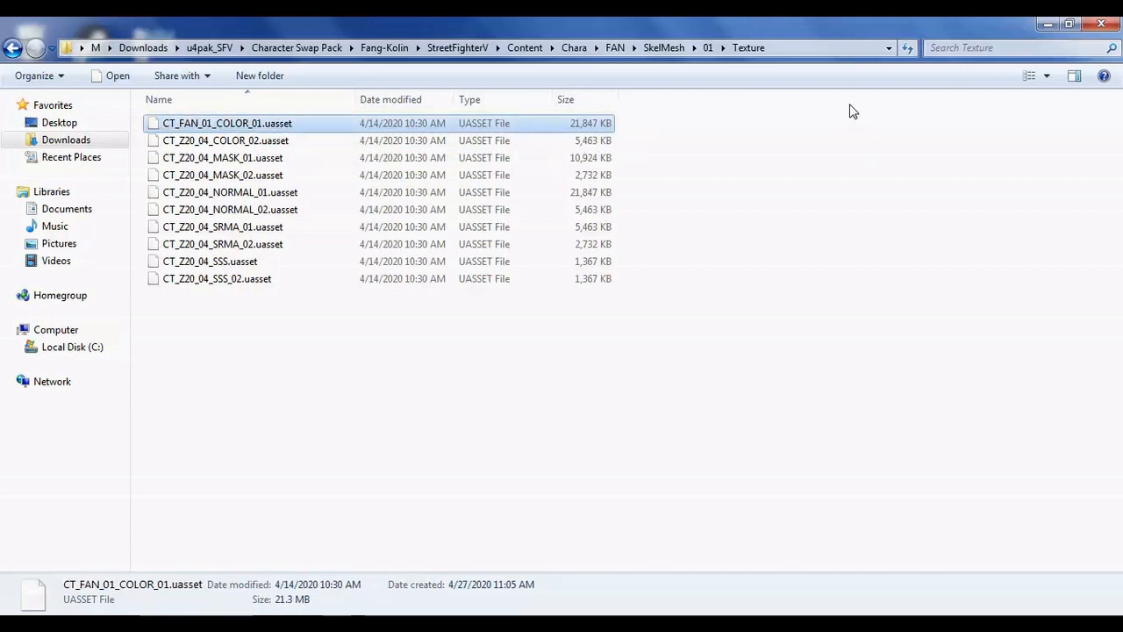
Rename CT_Z20_04_COLOR_02.uasset as CT_FAN_01_COLOR_02.uasset
{"action": "key", "text": "Down"}
{"action": "key", "text": "F2"}
{"action": "key", "text": "Right"}
{"action": "key", "text": "Left"}
{"action": "key", "text": "Left"}
{"action": "key", "text": "Left"}
{"action": "key", "text": "Left"}
{"action": "key", "text": "Left"}
{"action": "key", "text": "Left"}
{"action": "key", "text": "Left"}
{"action": "key", "text": "Left"}
{"action": "key", "text": "Left"}
{"action": "key", "text": "BackSpace"}
{"action": "type", "text": "1"}
{"action": "key", "text": "Left"}
{"action": "key", "text": "Left"}
{"action": "key", "text": "Left"}
{"action": "key", "text": "BackSpace"}
{"action": "key", "text": "BackSpace"}
{"action": "key", "text": "BackSpace"}
{"action": "type", "text": "FAN"}
{"action": "key", "text": "Return"}
{"action": "key", "text": "Down"}
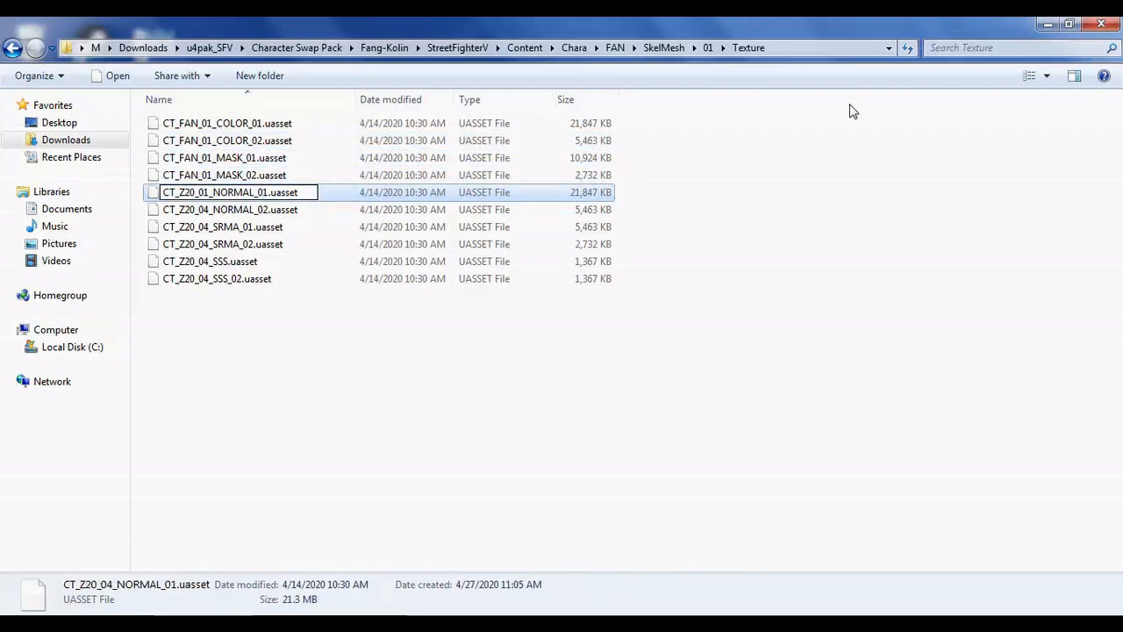
Rename CT_Z20_04_NORMAL_01.uasset as CT_FAN_01_NORMAL_01.uasset
{"action": "key", "text": "Left"}
{"action": "key", "text": "Left"}
{"action": "key", "text": "Left"}
{"action": "key", "text": "BackSpace"}
{"action": "key", "text": "BackSpace"}
{"action": "key", "text": "BackSpace"}
{"action": "type", "text": "FAN"}
{"action": "key", "text": "Return"}
Rename the NORMAL_02, SRMA_01, SRMA_02 and SSS texture files, using FAN_01 in place of Z20_04
{"action": "key", "text": "Down"}
{"action": "key", "text": "F2"}
{"action": "key", "text": "Right"}
{"action": "key", "text": "Left"}
{"action": "key", "text": "Left"}
{"action": "key", "text": "Left"}
{"action": "key", "text": "Left"}
{"action": "key", "text": "Left"}
{"action": "key", "text": "Left"}
{"action": "key", "text": "Left"}
{"action": "key", "text": "Left"}
{"action": "key", "text": "Left"}
{"action": "key", "text": "Left"}
{"action": "key", "text": "BackSpace"}
{"action": "type", "text": "1"}
{"action": "key", "text": "Left"}
{"action": "key", "text": "Left"}
{"action": "key", "text": "Left"}
{"action": "key", "text": "BackSpace"}
{"action": "key", "text": "BackSpace"}
{"action": "key", "text": "BackSpace"}
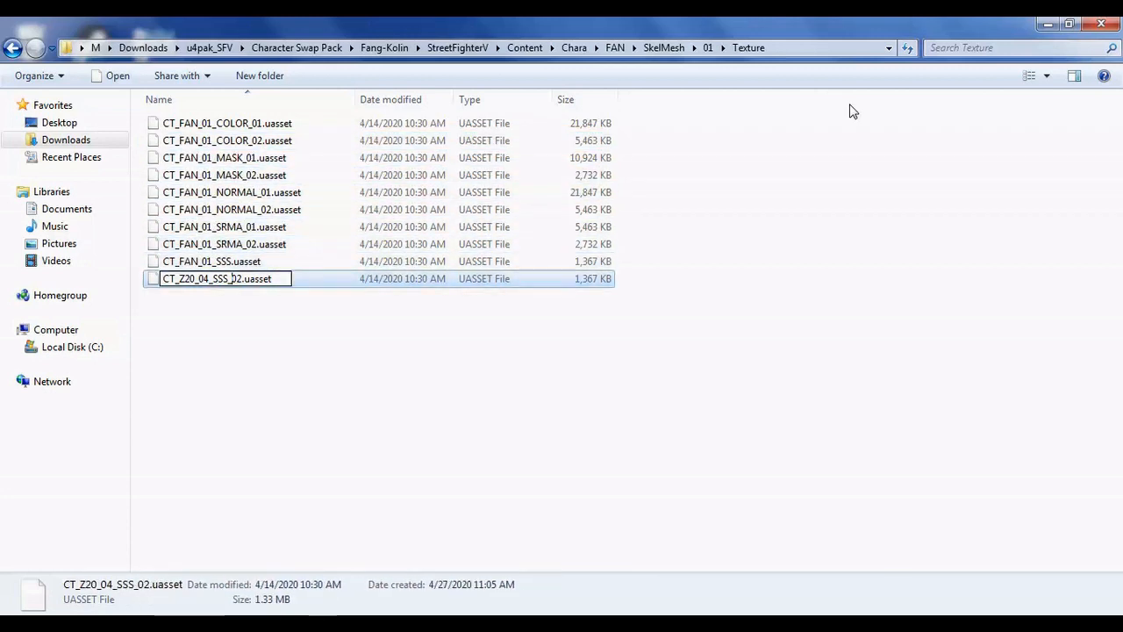
Rename CT_Z20_04_SSS_02.uasset as CT_FAN_01_SSS_02.uasset
{"action": "key", "text": "Left"}
{"action": "key", "text": "Left"}
{"action": "key", "text": "Left"}
{"action": "key", "text": "Left"}
{"action": "key", "text": "Left"}
{"action": "key", "text": "BackSpace"}
{"action": "key", "text": "1"}
{"action": "key", "text": "Left"}
{"action": "key", "text": "Left"}
{"action": "key", "text": "Left"}
{"action": "key", "text": "BackSpace"}
{"action": "key", "text": "BackSpace"}
{"action": "key", "text": "BackSpace"}
{"action": "type", "text": "FAN"}
{"action": "key", "text": "Return"}
Open all ten renamed texture files in HxD and maximize its window
{"action": "left_click", "coordinate": [621, 194]}
{"action": "left_click", "coordinate": [334, 625]}
{"action": "left_click", "coordinate": [322, 127]}
{"action": "key", "text": "ctrl+a"}
{"action": "left_click", "coordinate": [333, 625]}
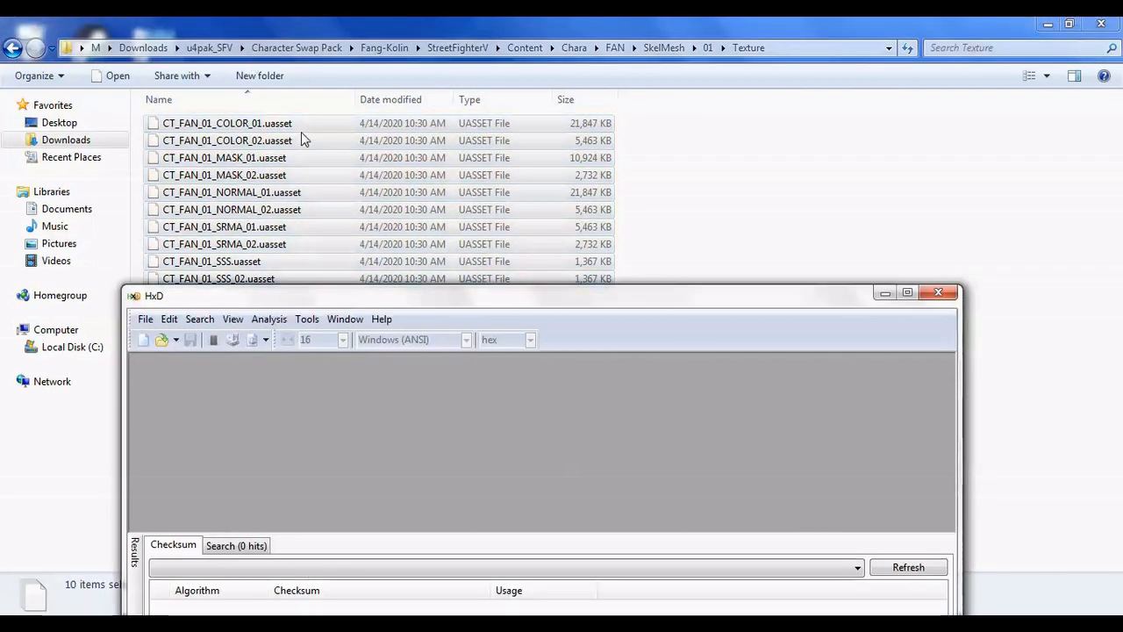
{"action": "left_click_drag", "start_coordinate": [301, 139], "coordinate": [476, 417]}
{"action": "left_click", "coordinate": [907, 292]}
{"action": "left_click", "coordinate": [465, 169]}
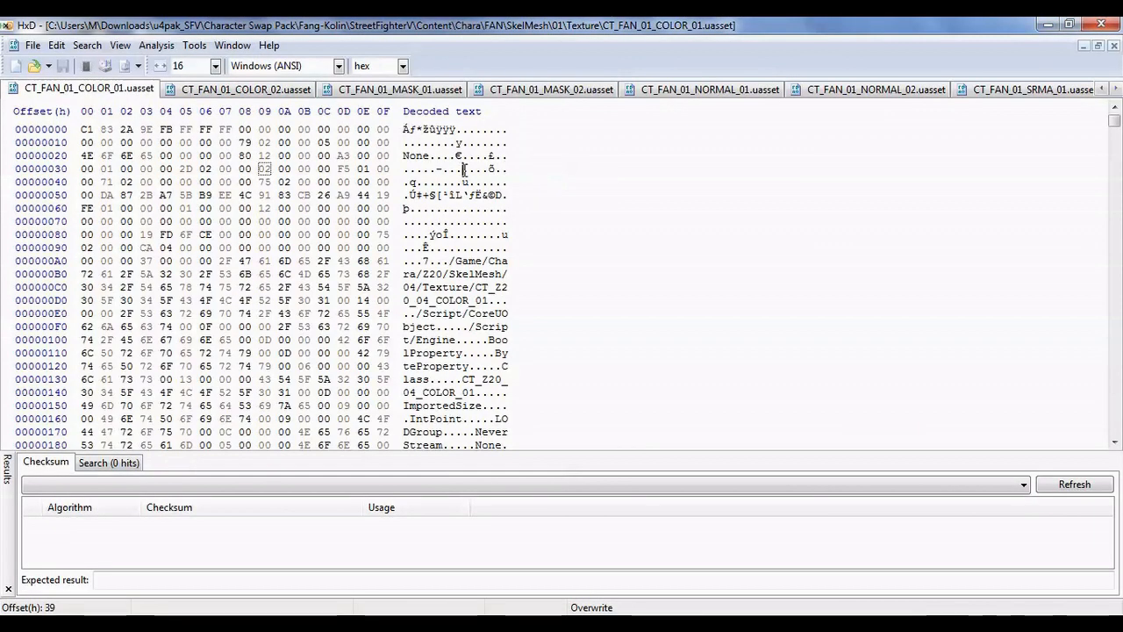
Try replacing all 04 strings with 01 in CT_FAN_01_COLOR_01.uasset and undo the replacement
{"action": "key", "text": "ctrl+r"}
{"action": "left_click", "coordinate": [753, 418]}
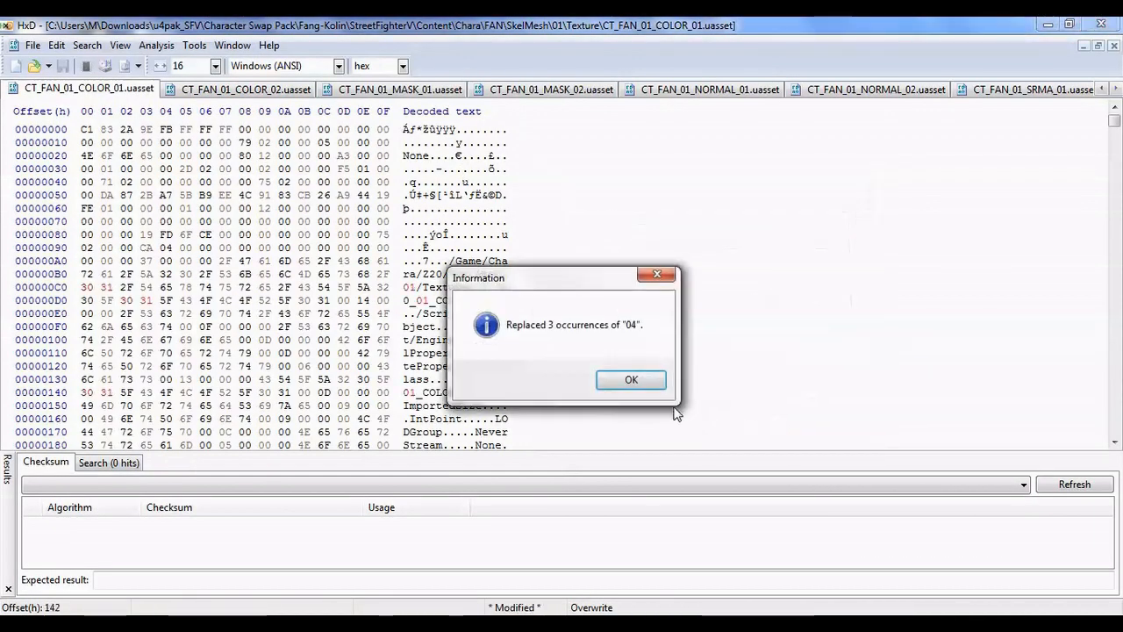
{"action": "left_click", "coordinate": [664, 387]}
{"action": "scroll", "coordinate": [669, 388], "scroll_direction": "down", "scroll_amount": 15}
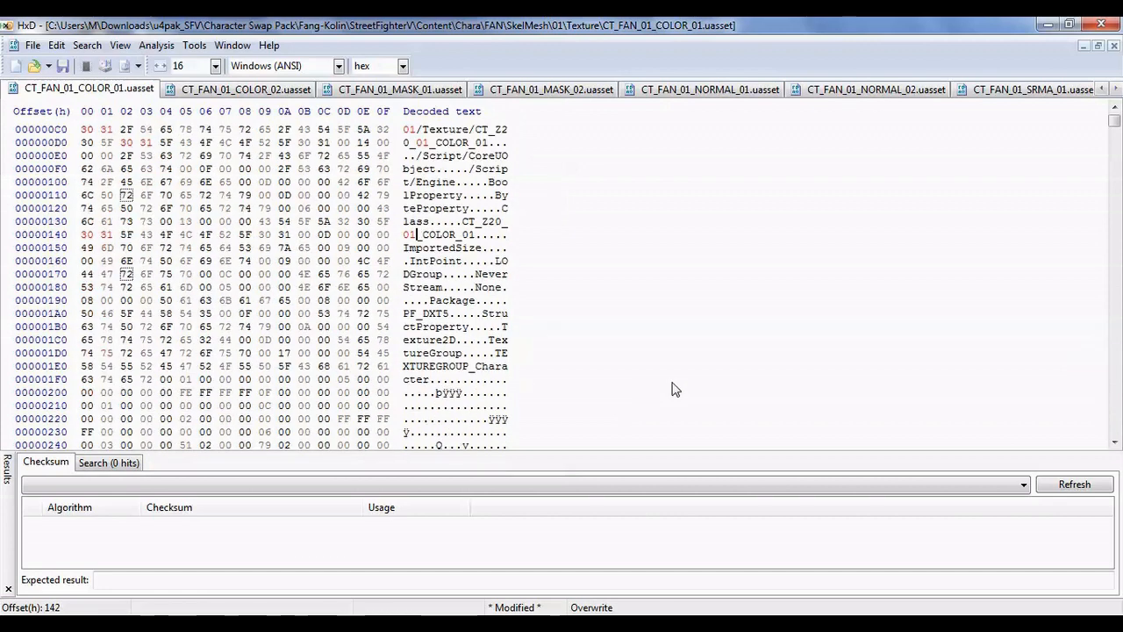
{"action": "scroll", "coordinate": [850, 193], "scroll_direction": "up", "scroll_amount": 15}
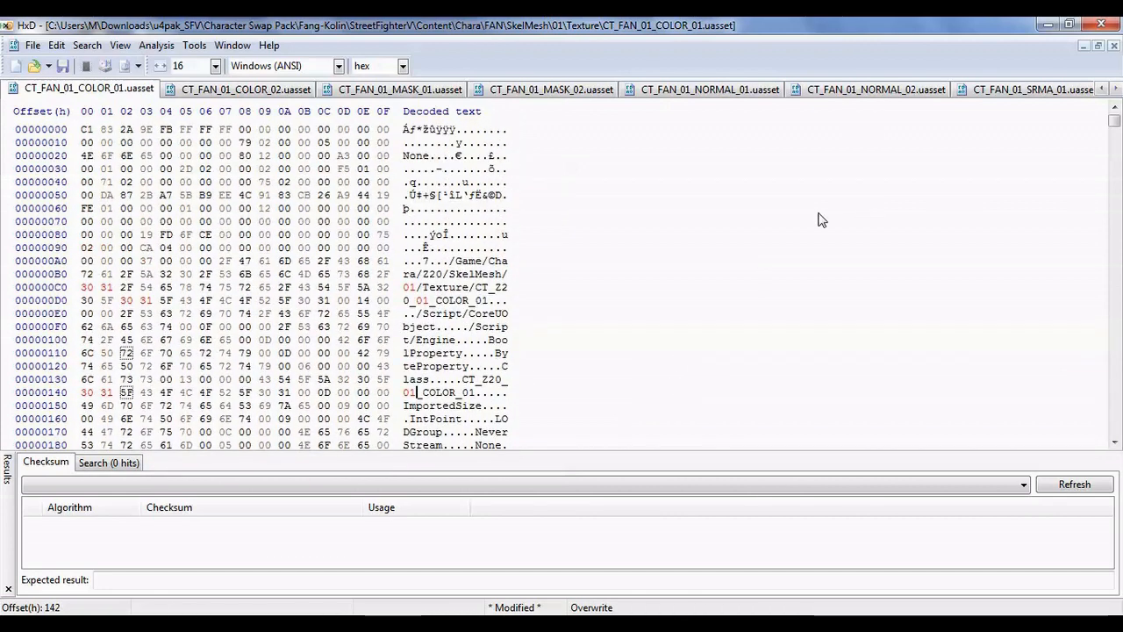
{"action": "key", "text": "ctrl+z"}
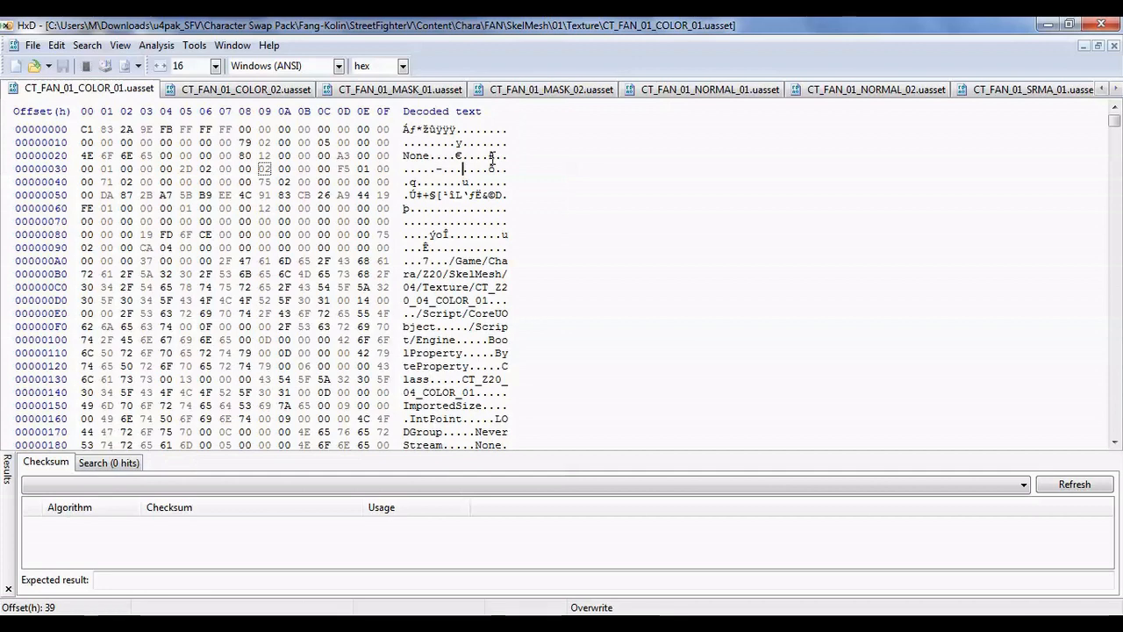
Replace only the first 04 in CT_FAN_01_COLOR_01.uasset with 01 and copy the new 01
{"action": "key", "text": "ctrl+r"}
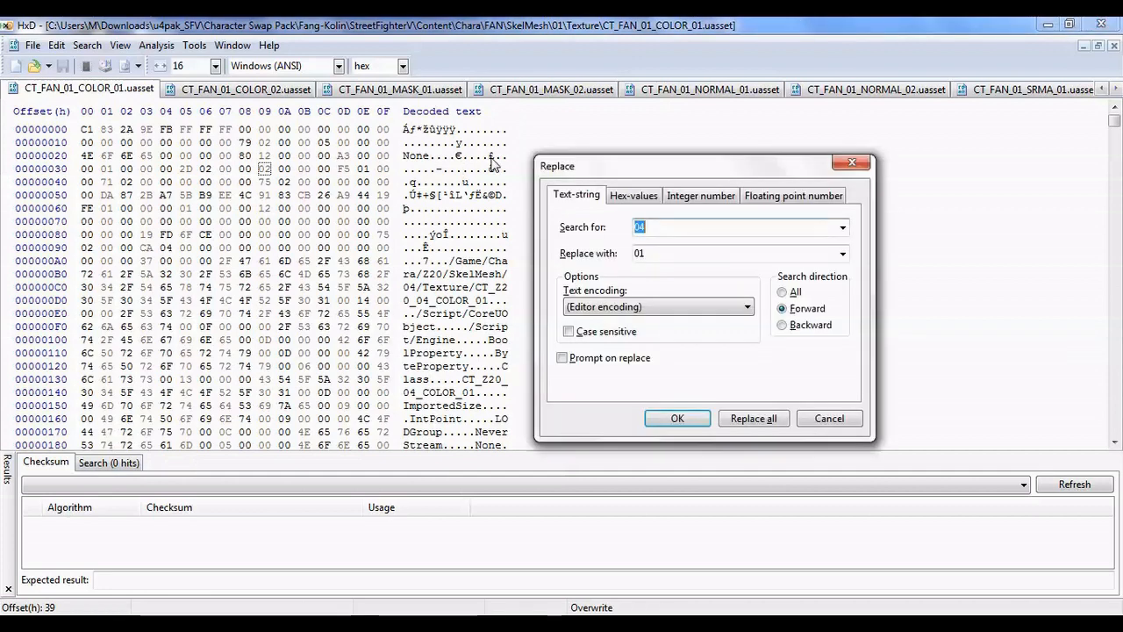
{"action": "left_click", "coordinate": [678, 419]}
{"action": "key", "text": "F3"}
{"action": "key", "text": "Delete"}
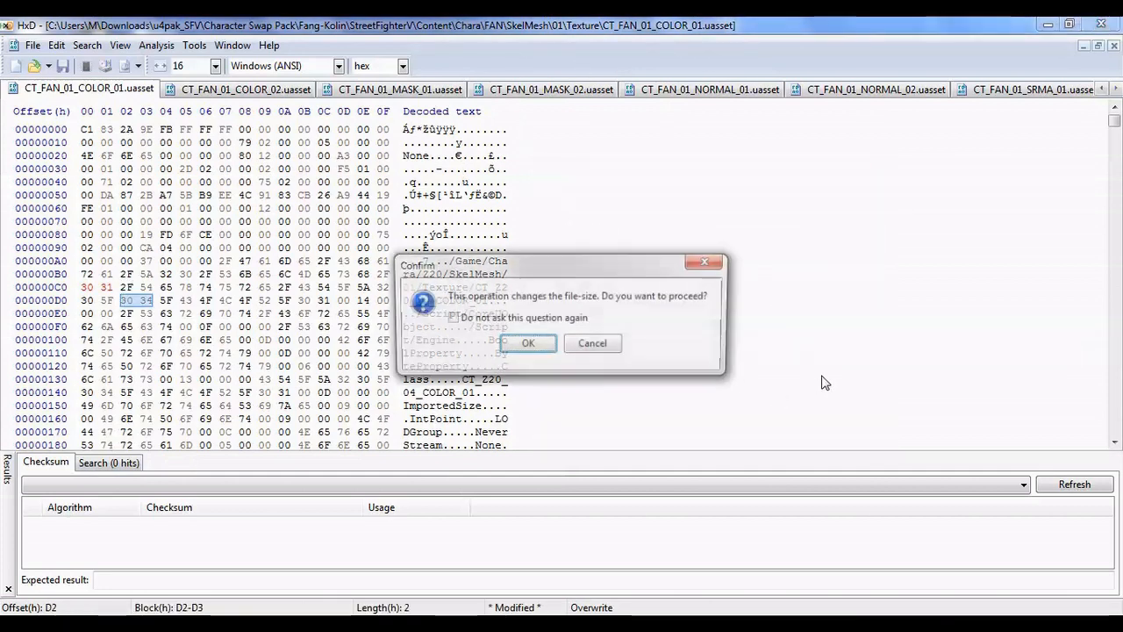
{"action": "left_click", "coordinate": [603, 350]}
{"action": "left_click_drag", "start_coordinate": [417, 288], "coordinate": [408, 288]}
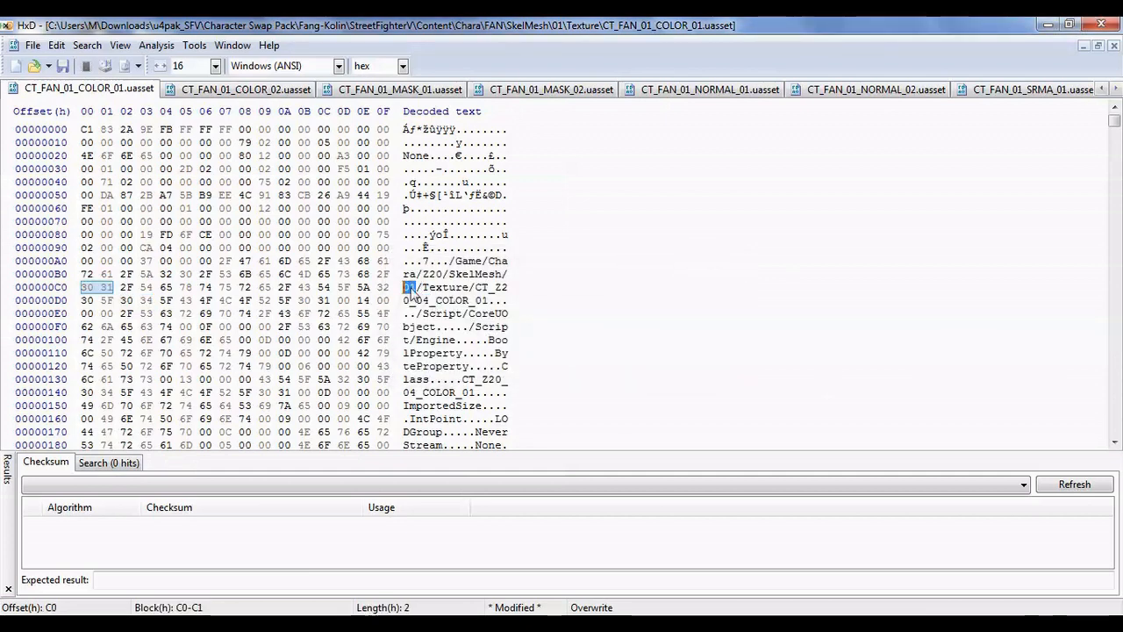
{"action": "right_click", "coordinate": [409, 287]}
{"action": "left_click", "coordinate": [434, 336]}
{"action": "left_click", "coordinate": [457, 261]}
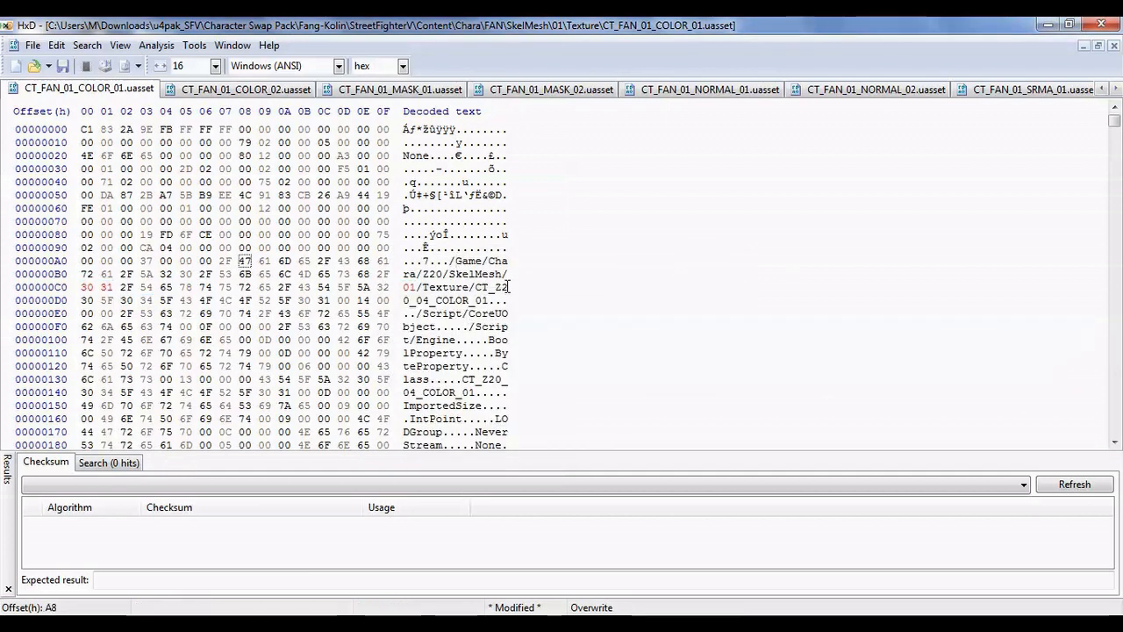
Overwrite the next two 04 occurrences in CT_FAN_01_COLOR_01.uasset with the copied 01 and search for further ones
{"action": "key", "text": "F3"}
{"action": "key", "text": "ctrl+b"}
{"action": "key", "text": "F3"}
{"action": "key", "text": "ctrl+b"}
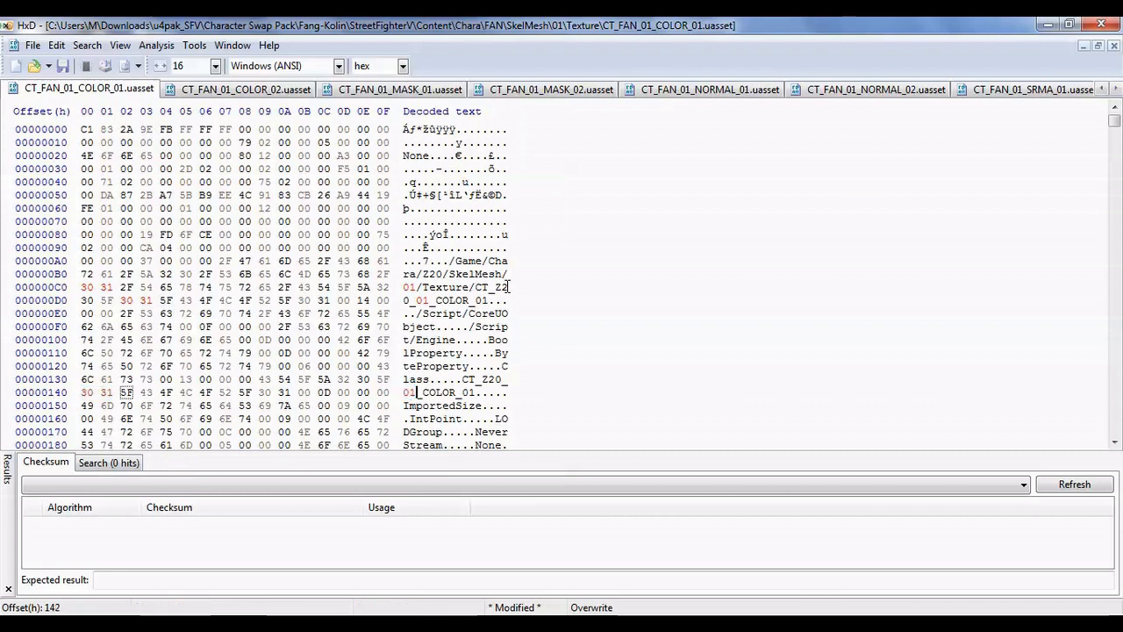
{"action": "key", "text": "F3"}
{"action": "left_click", "coordinate": [617, 381]}
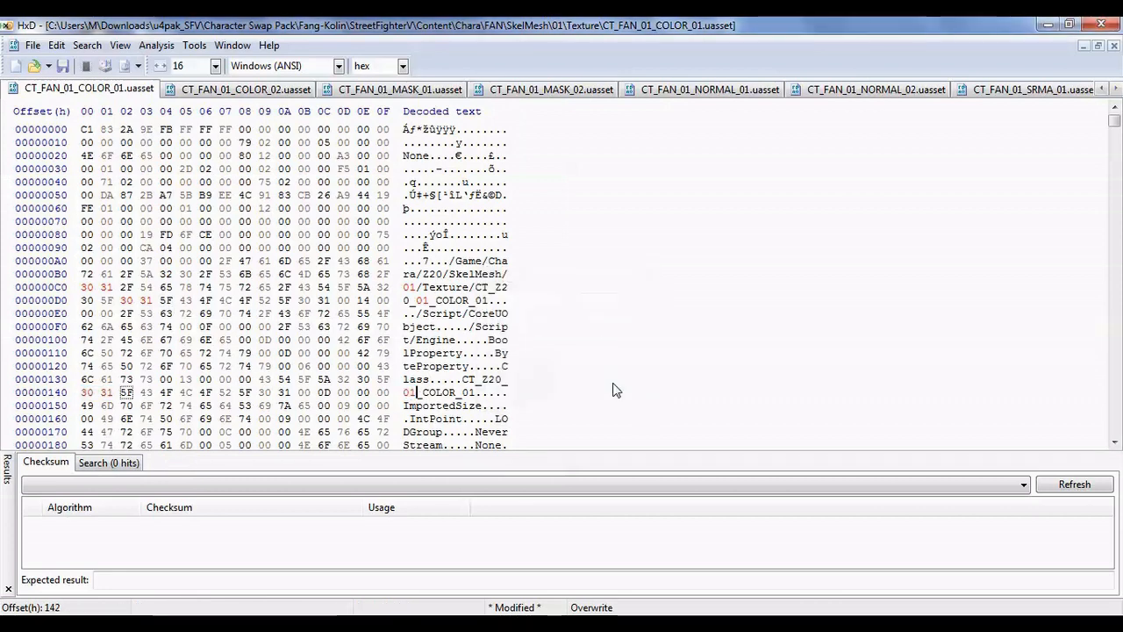
Replace all Z20 strings in CT_FAN_01_COLOR_01.uasset with FAN, and save and close the file
{"action": "left_click", "coordinate": [452, 182]}
{"action": "key", "text": "ctrl+r"}
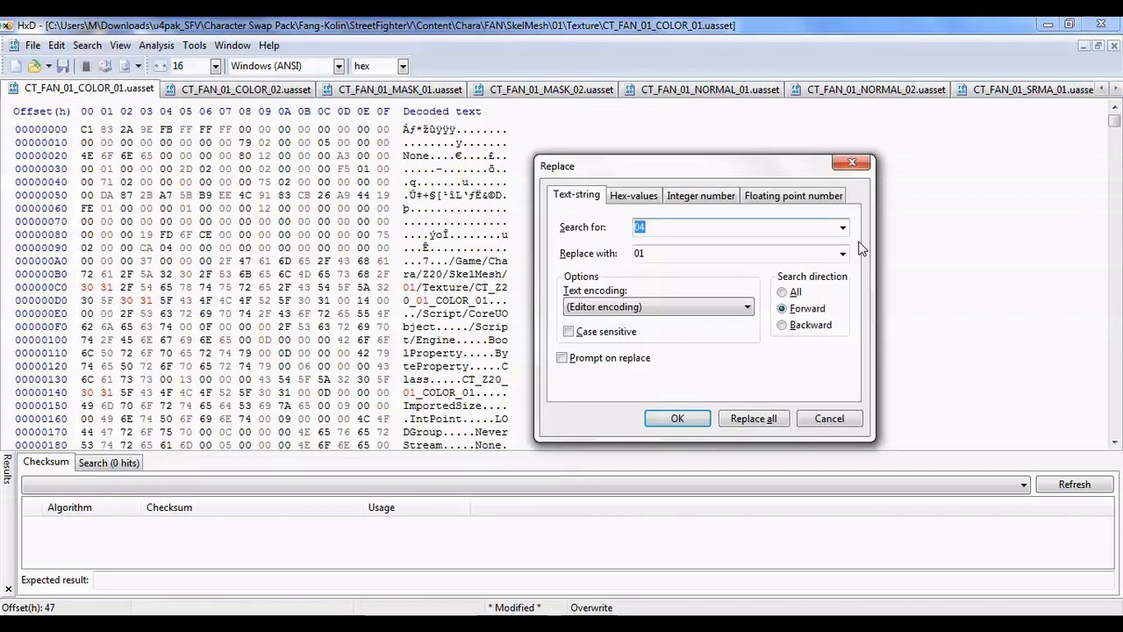
{"action": "left_click", "coordinate": [842, 227]}
{"action": "left_click", "coordinate": [800, 256]}
{"action": "left_click", "coordinate": [842, 254]}
{"action": "left_click", "coordinate": [702, 282]}
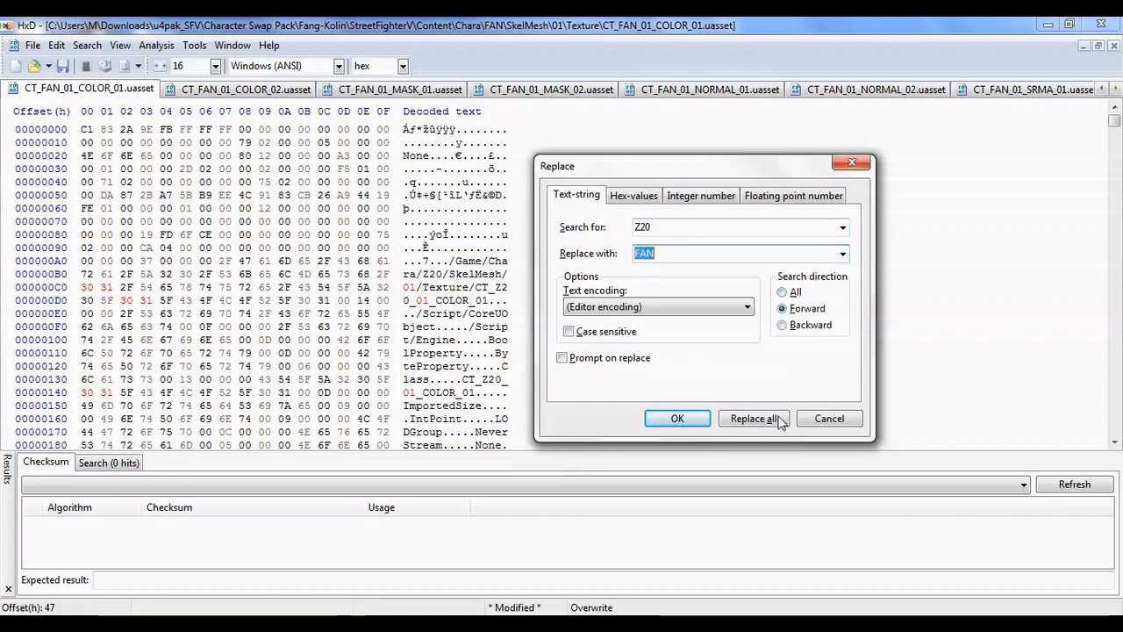
{"action": "left_click", "coordinate": [752, 419]}
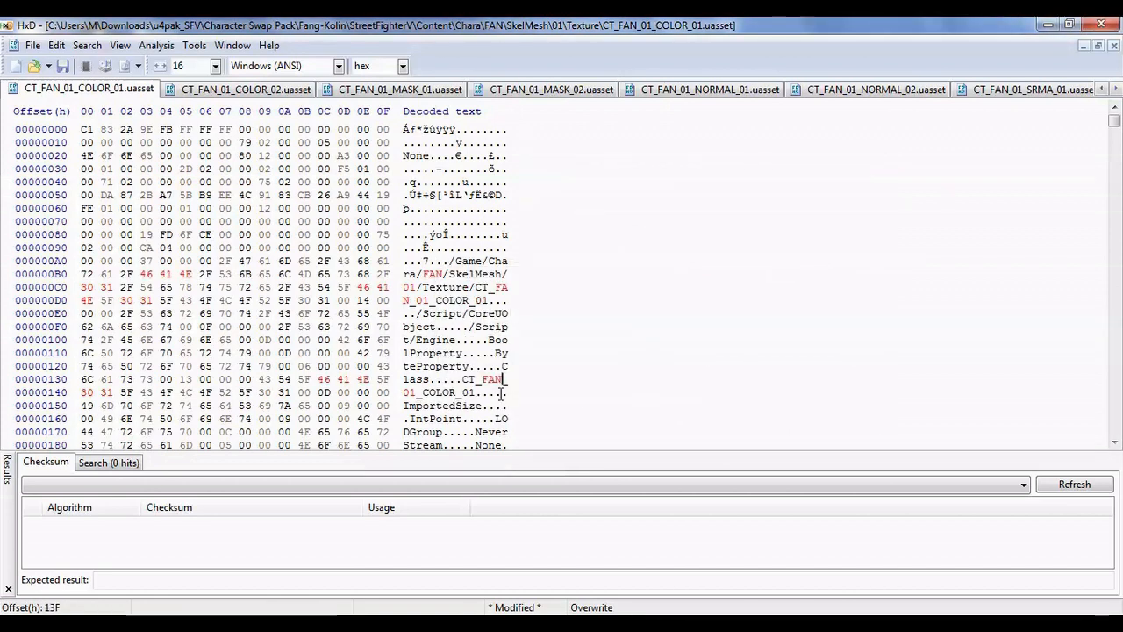
{"action": "left_click", "coordinate": [1114, 45]}
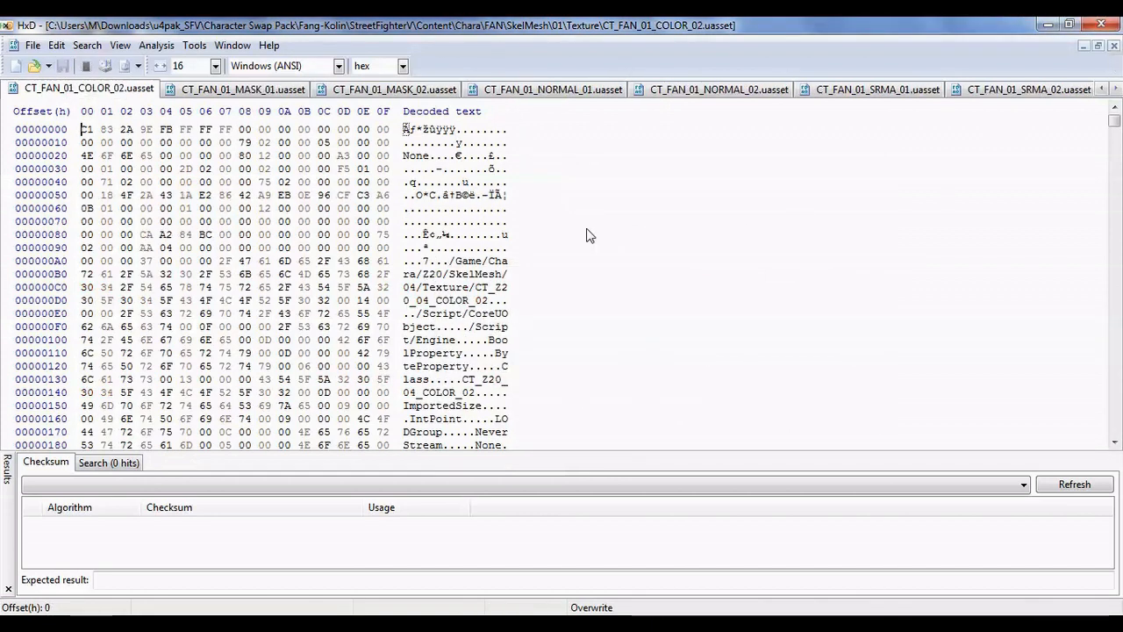
Replace Z20 with FAN and 04 with 01 in the references of the nine remaining texture files, saving and closing each
{"action": "key", "text": "ctrl+r"}
{"action": "left_click", "coordinate": [752, 416]}
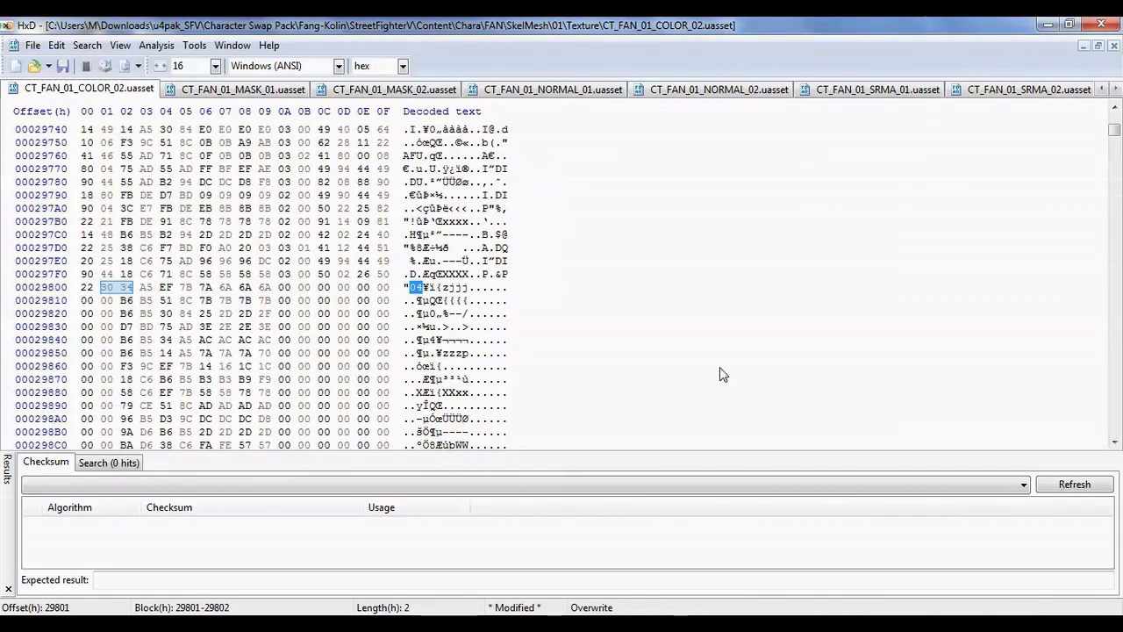
{"action": "left_click", "coordinate": [632, 382]}
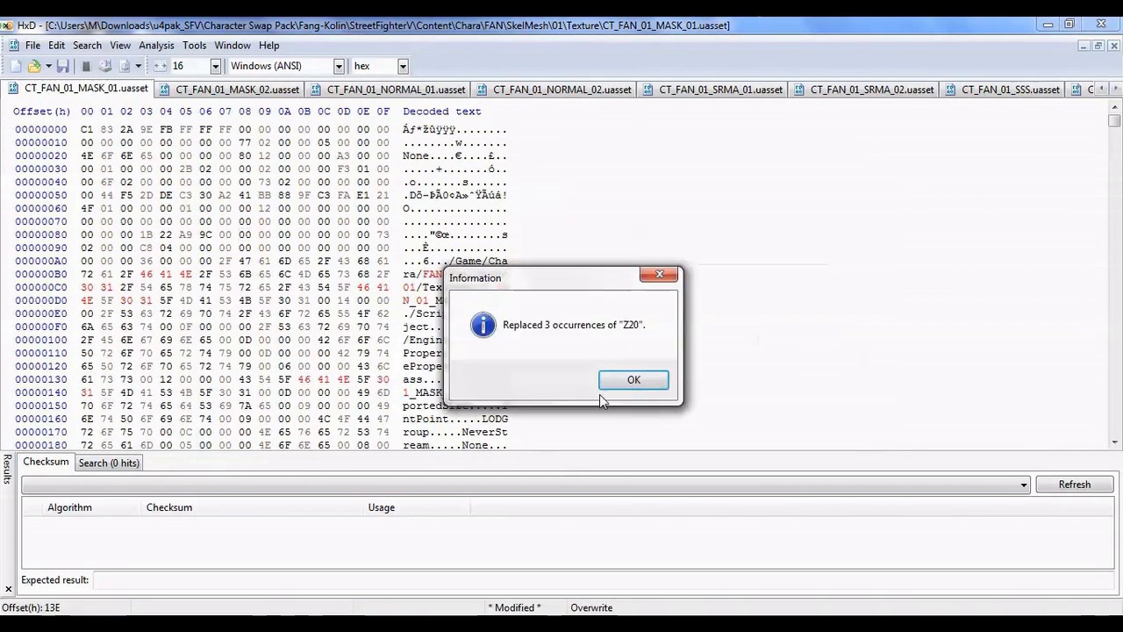
{"action": "left_click", "coordinate": [632, 382]}
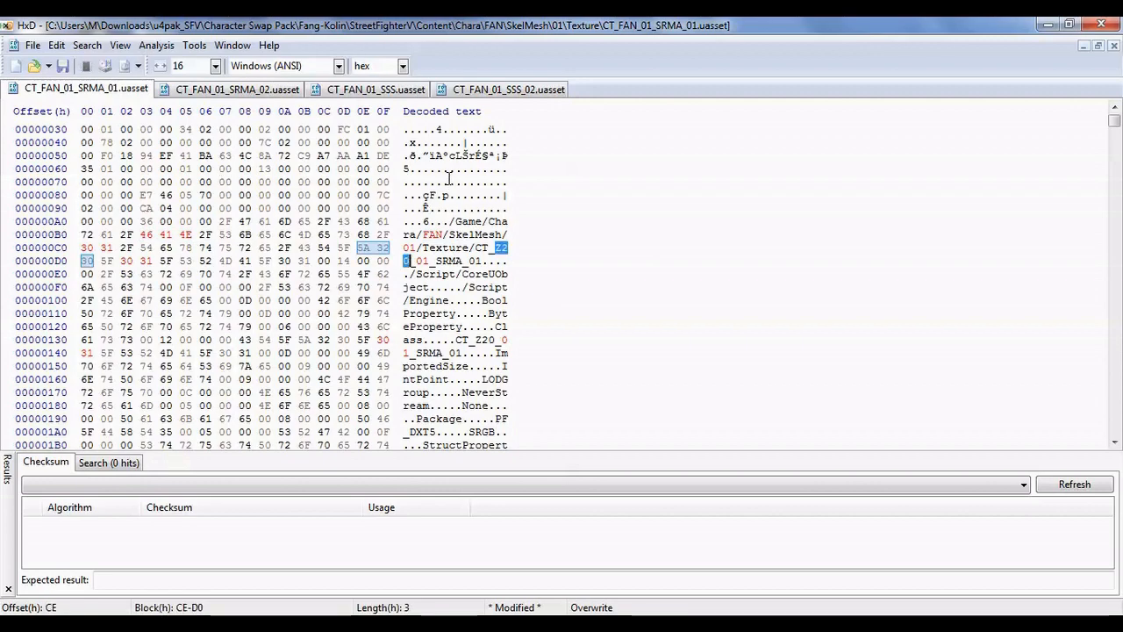
{"action": "left_click", "coordinate": [594, 379]}
{"action": "left_click_drag", "start_coordinate": [1115, 364], "coordinate": [1115, 121]}
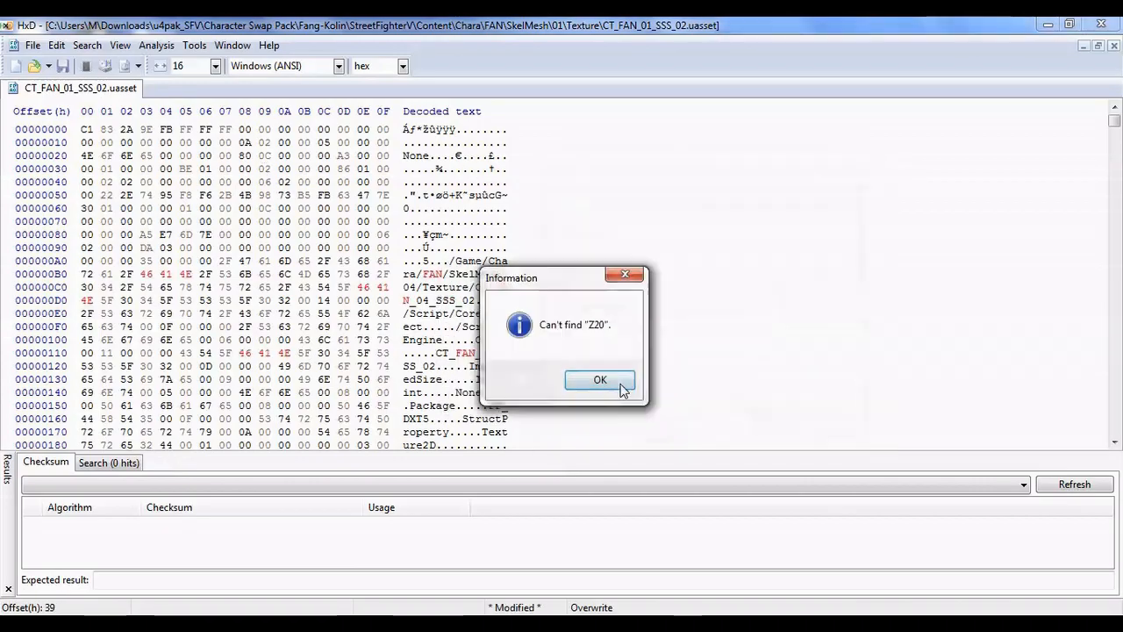
{"action": "left_click", "coordinate": [594, 381]}
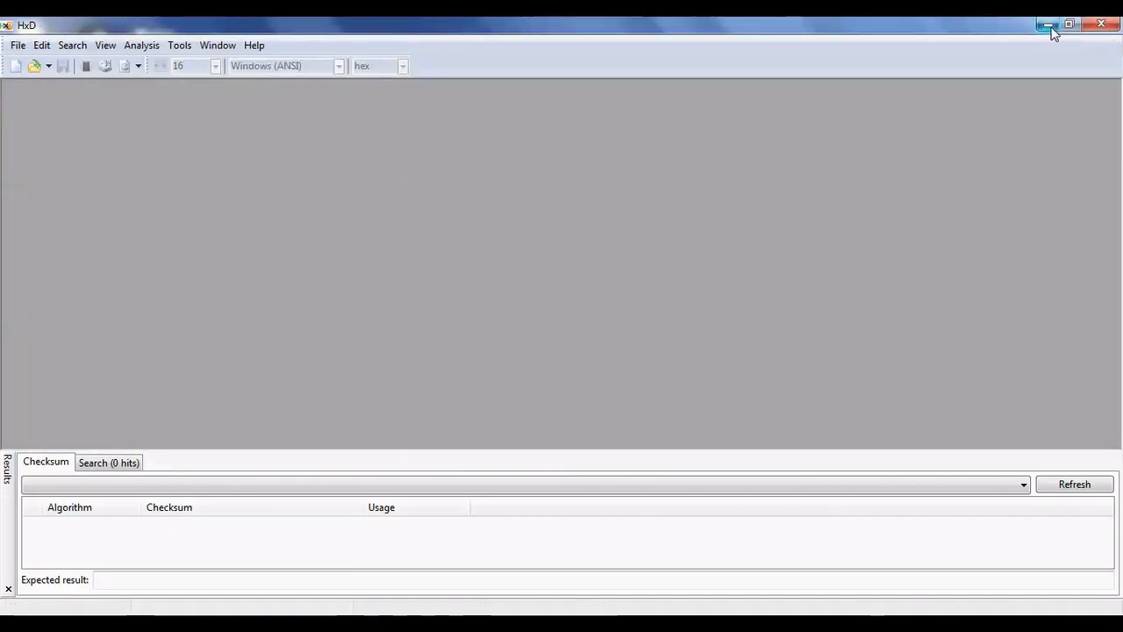
Return to the Texture folder in Windows Explorer and delete its ten .bak backup files
{"action": "left_click", "coordinate": [1049, 25]}
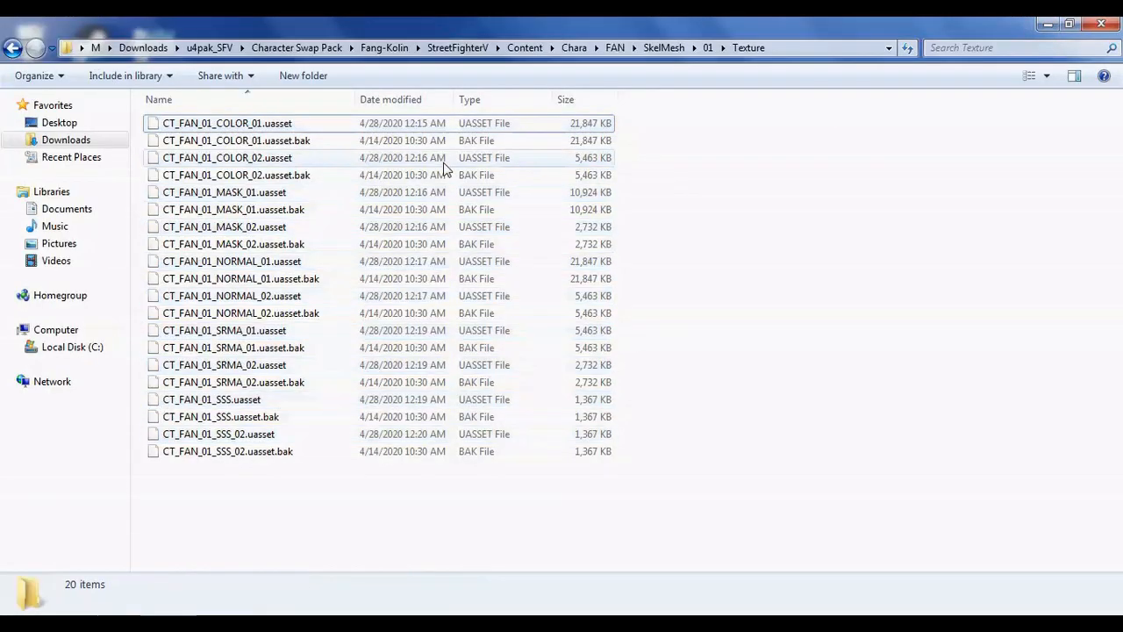
{"action": "left_click", "coordinate": [465, 140], "text": "ctrl"}
{"action": "left_click", "coordinate": [492, 175], "text": "ctrl"}
{"action": "left_click", "coordinate": [493, 209], "text": "ctrl"}
{"action": "left_click", "coordinate": [494, 244], "text": "ctrl"}
{"action": "left_click", "coordinate": [495, 278], "text": "ctrl"}
{"action": "left_click", "coordinate": [498, 313], "text": "ctrl"}
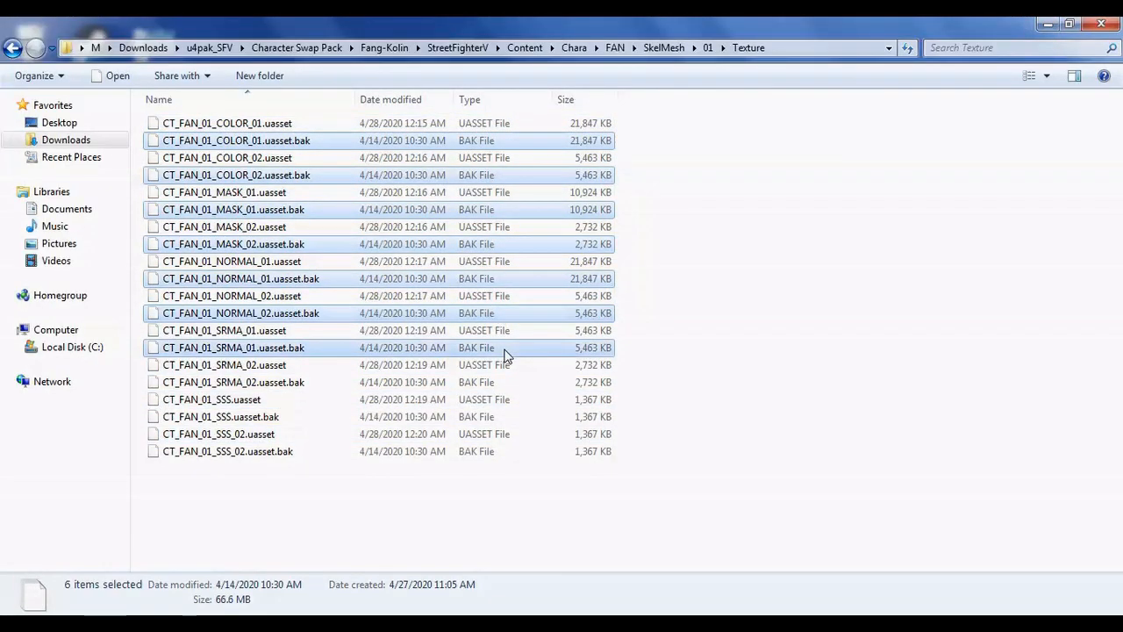
{"action": "left_click", "coordinate": [504, 347], "text": "ctrl"}
{"action": "left_click", "coordinate": [507, 382], "text": "ctrl"}
{"action": "left_click", "coordinate": [512, 416], "text": "ctrl"}
{"action": "left_click", "coordinate": [517, 451], "text": "ctrl"}
{"action": "right_click", "coordinate": [517, 451]}
{"action": "left_click", "coordinate": [570, 368]}
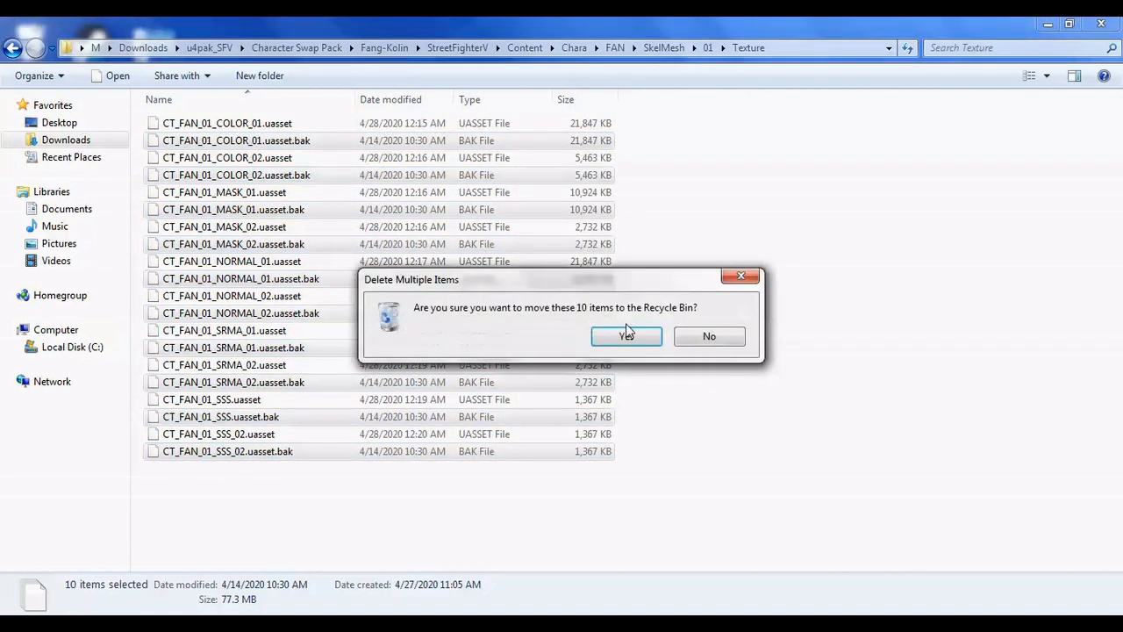
{"action": "left_click", "coordinate": [626, 335]}
Go back up to the FAN folder and open its Sound folder
{"action": "left_click", "coordinate": [707, 47]}
{"action": "left_click", "coordinate": [664, 47]}
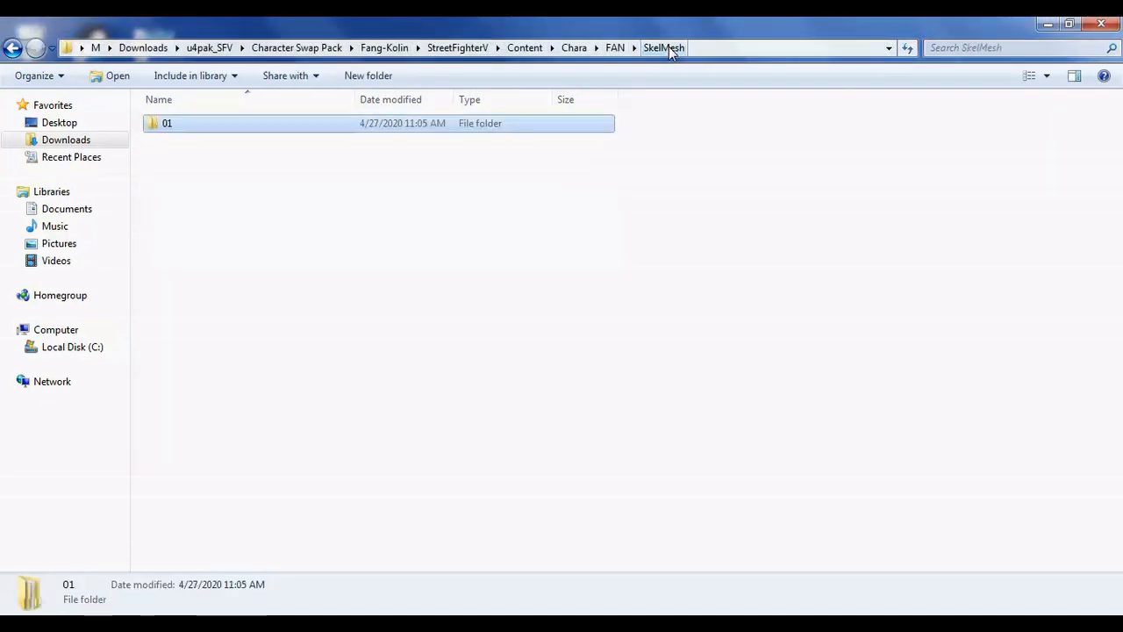
{"action": "left_click", "coordinate": [616, 48]}
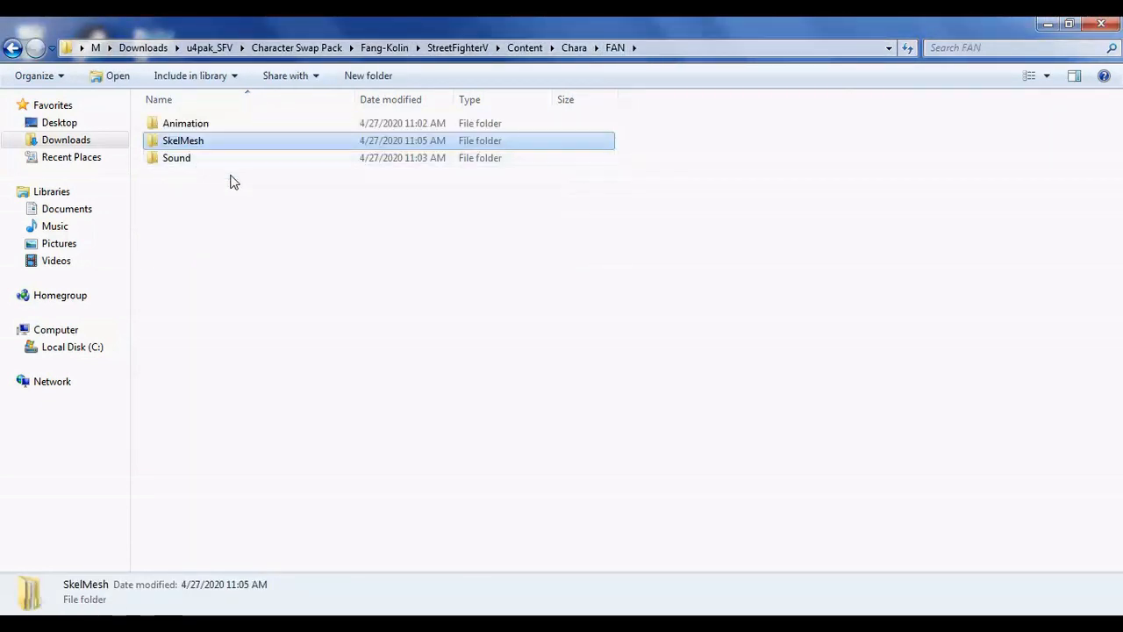
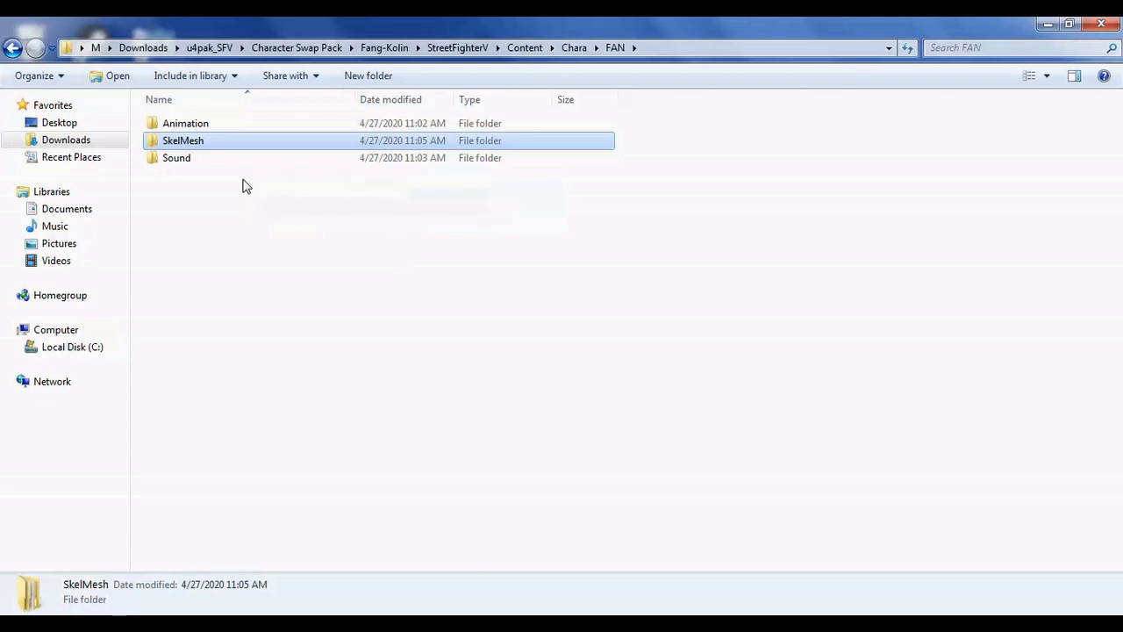
{"action": "left_click", "coordinate": [245, 165]}
{"action": "double_click", "coordinate": [245, 165]}
Rename Z20_BGM_CHA.uasset as FAN_BGM_CHA.uasset
{"action": "left_click", "coordinate": [263, 124]}
{"action": "key", "text": "F2"}
{"action": "key", "text": "Home"}
{"action": "key", "text": "Delete"}
{"action": "key", "text": "Delete"}
{"action": "key", "text": "Delete"}
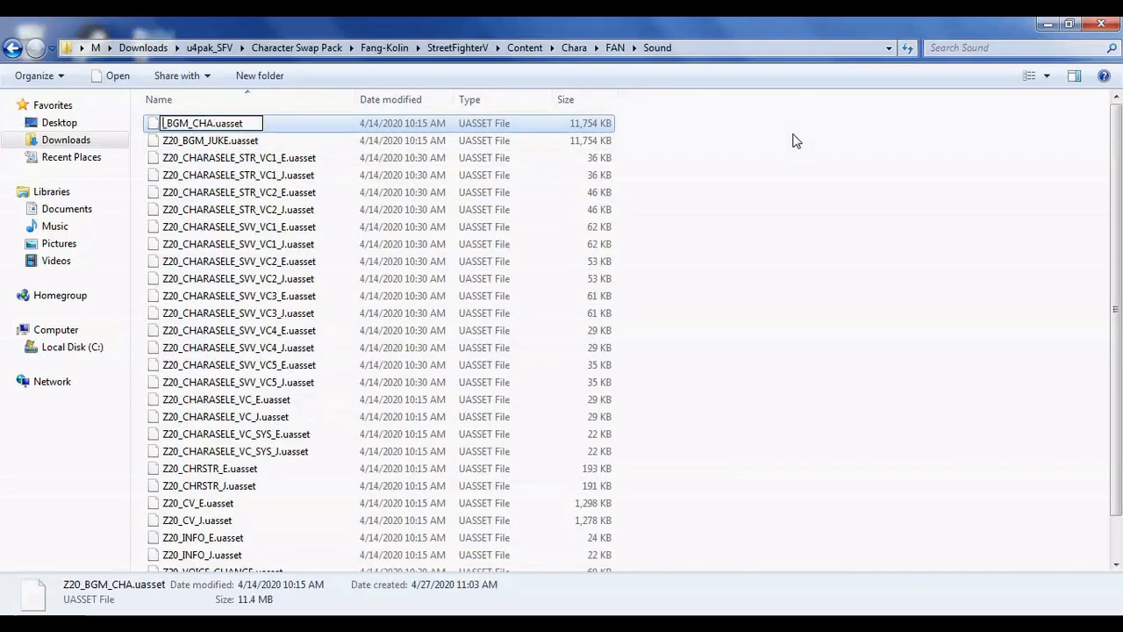
{"action": "type", "text": "FAN"}
Rename Z20_BGM_JUKE.uasset as FAN_BGM_JUKE.uasset
{"action": "left_click", "coordinate": [539, 142]}
{"action": "key", "text": "F2"}
{"action": "key", "text": "Left"}
{"action": "key", "text": "Left"}
{"action": "key", "text": "Left"}
{"action": "key", "text": "Left"}
{"action": "key", "text": "Left"}
{"action": "key", "text": "Left"}
{"action": "key", "text": "Left"}
{"action": "key", "text": "Left"}
{"action": "key", "text": "Left"}
{"action": "key", "text": "Left"}
{"action": "key", "text": "Left"}
{"action": "key", "text": "Left"}
{"action": "key", "text": "Delete"}
{"action": "key", "text": "Delete"}
{"action": "key", "text": "Delete"}
{"action": "type", "text": "FAN"}
{"action": "key", "text": "Return"}
Rename the four Z20_CHARASELE_STR sound files, VC1 and VC2 in both E and J versions, with the prefix FAN
{"action": "key", "text": "Down"}
{"action": "key", "text": "F2"}
{"action": "key", "text": "Left"}
{"action": "key", "text": "Left"}
{"action": "key", "text": "Left"}
{"action": "key", "text": "Left"}
{"action": "key", "text": "Left"}
{"action": "key", "text": "Left"}
{"action": "key", "text": "Left"}
{"action": "key", "text": "Left"}
{"action": "key", "text": "Left"}
{"action": "key", "text": "Left"}
{"action": "key", "text": "Left"}
{"action": "key", "text": "Left"}
{"action": "key", "text": "Left"}
{"action": "key", "text": "Left"}
{"action": "key", "text": "Left"}
{"action": "key", "text": "Left"}
{"action": "key", "text": "Left"}
{"action": "key", "text": "Left"}
{"action": "key", "text": "Left"}
{"action": "key", "text": "Left"}
{"action": "key", "text": "Delete"}
{"action": "key", "text": "Delete"}
{"action": "key", "text": "Delete"}
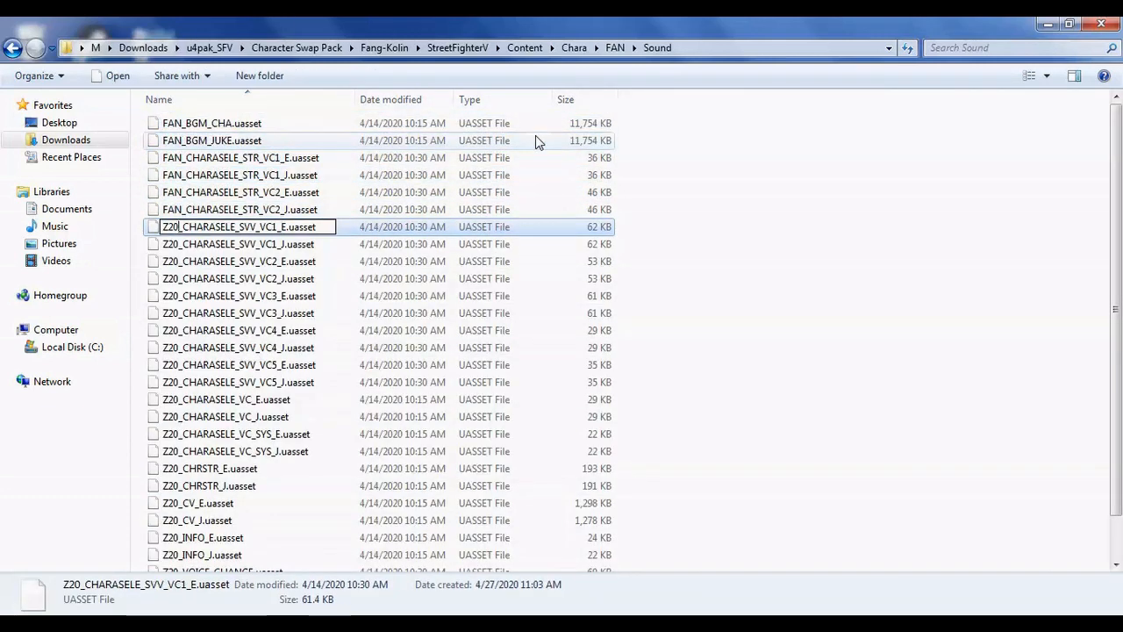
Rename Z20_CHARASELE_SVV_VC1_E.uasset as FAN_CHARASELE_SVV_VC1_E.uasset
{"action": "key", "text": "Left"}
{"action": "key", "text": "Left"}
{"action": "key", "text": "Left"}
{"action": "key", "text": "Left"}
{"action": "key", "text": "Left"}
{"action": "key", "text": "Delete"}
{"action": "key", "text": "Delete"}
{"action": "key", "text": "Delete"}
{"action": "type", "text": "FAN"}
{"action": "key", "text": "Return"}
Replace the Z20 prefix with FAN in the names of the CHARASELE_SVV files from VC1_J through VC4_J
{"action": "key", "text": "Down"}
{"action": "key", "text": "F2"}
{"action": "key", "text": "Left"}
{"action": "key", "text": "Left"}
{"action": "key", "text": "Left"}
{"action": "key", "text": "Left"}
{"action": "key", "text": "Left"}
{"action": "key", "text": "Left"}
{"action": "key", "text": "Left"}
{"action": "key", "text": "Left"}
{"action": "key", "text": "Left"}
{"action": "key", "text": "Left"}
{"action": "key", "text": "Left"}
{"action": "key", "text": "Left"}
{"action": "key", "text": "Left"}
{"action": "key", "text": "Left"}
{"action": "key", "text": "Left"}
{"action": "key", "text": "Left"}
{"action": "key", "text": "Left"}
{"action": "key", "text": "Left"}
{"action": "key", "text": "Left"}
{"action": "key", "text": "Left"}
{"action": "key", "text": "Delete"}
{"action": "key", "text": "Delete"}
{"action": "key", "text": "Delete"}
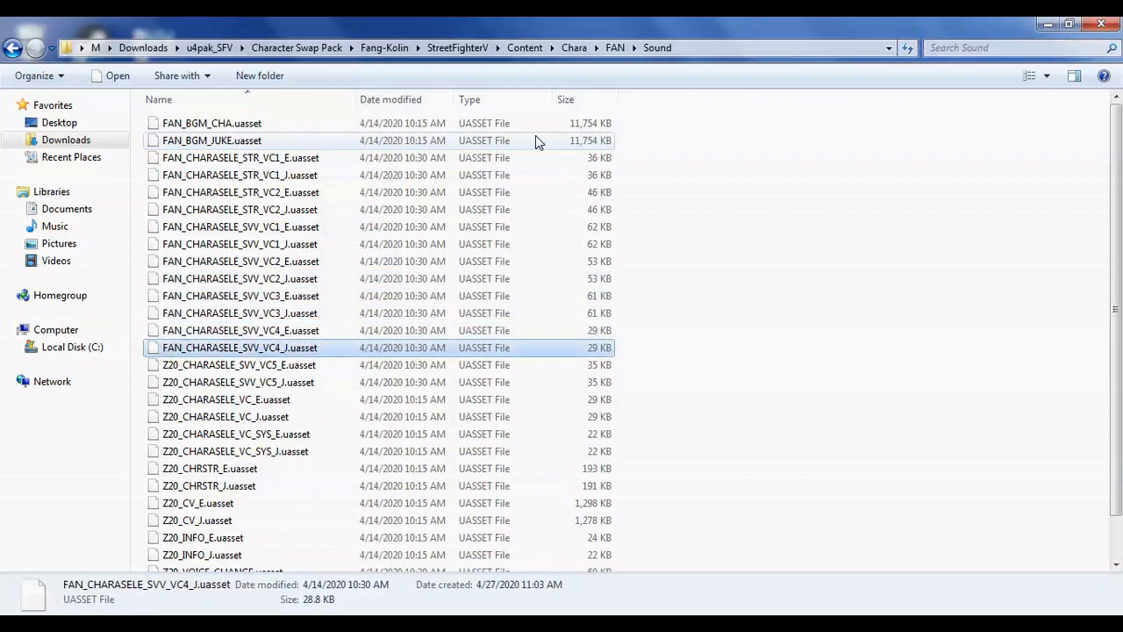
{"action": "key", "text": "Return"}
Change the Z20 prefix to FAN in the file names from CHARASELE_SVV_VC5_E through CHRSTR_E
{"action": "key", "text": "Down"}
{"action": "key", "text": "F2"}
{"action": "key", "text": "Home"}
{"action": "key", "text": "Delete"}
{"action": "key", "text": "Delete"}
{"action": "key", "text": "Delete"}
{"action": "type", "text": "FAN"}
{"action": "key", "text": "Return"}
{"action": "key", "text": "Down"}
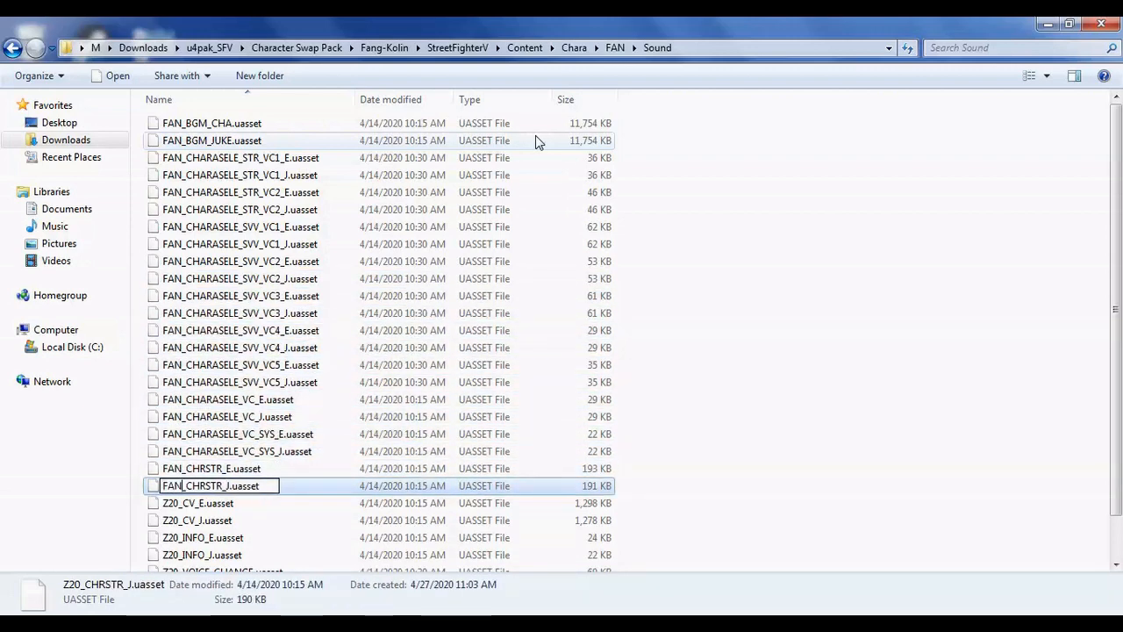
Rename Z20_CHRSTR_J.uasset as FAN_CHRSTR_J.uasset
{"action": "key", "text": "F2"}
{"action": "key", "text": "Left"}
{"action": "key", "text": "Left"}
{"action": "key", "text": "Left"}
{"action": "key", "text": "Left"}
{"action": "key", "text": "Left"}
{"action": "key", "text": "Left"}
{"action": "key", "text": "Left"}
{"action": "key", "text": "Left"}
{"action": "key", "text": "Left"}
{"action": "key", "text": "Left"}
{"action": "key", "text": "Delete"}
{"action": "key", "text": "Delete"}
{"action": "key", "text": "Delete"}
{"action": "type", "text": "FAN"}
{"action": "key", "text": "Return"}
Rename the remaining Z20 sound files, CV, INFO, VOICE_CHANGE and WINNER_CALL, with the prefix FAN
{"action": "key", "text": "Down"}
{"action": "key", "text": "F2"}
{"action": "key", "text": "Left"}
{"action": "key", "text": "Left"}
{"action": "key", "text": "Left"}
{"action": "key", "text": "Left"}
{"action": "key", "text": "Left"}
{"action": "key", "text": "Left"}
{"action": "key", "text": "Left"}
{"action": "key", "text": "Left"}
{"action": "key", "text": "Left"}
{"action": "key", "text": "Left"}
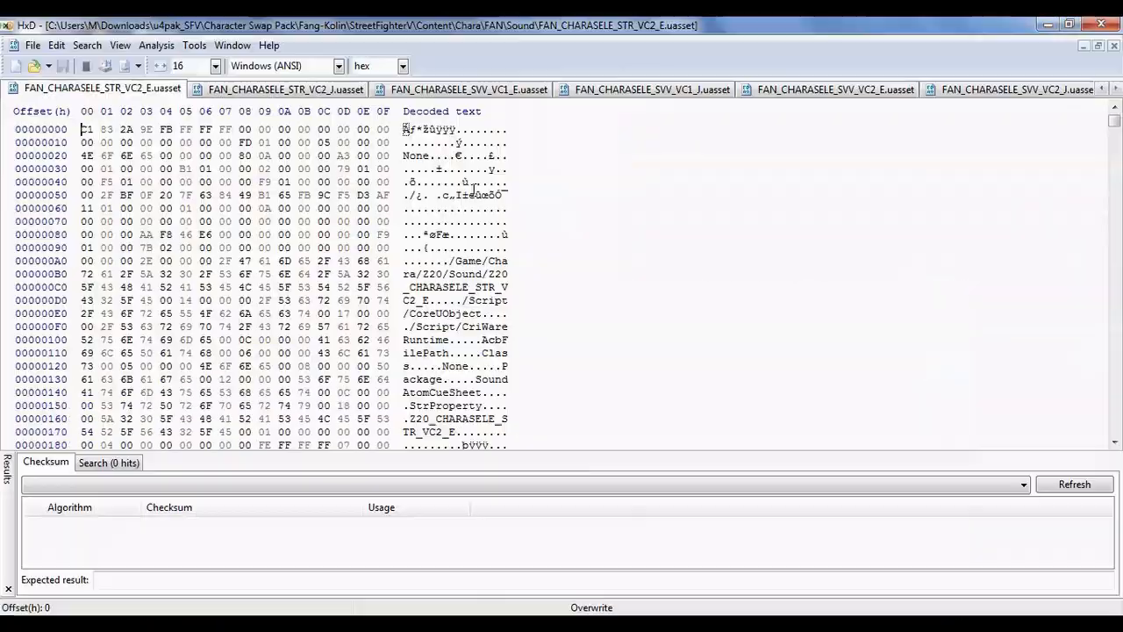
In HxD, replace all Z20 text with FAN in FAN_CHARASELE_STR_VC2_E.uasset, then save and close the file
{"action": "key", "text": "ctrl+r"}
{"action": "left_click", "coordinate": [779, 423]}
{"action": "left_click", "coordinate": [63, 65]}
{"action": "left_click", "coordinate": [1114, 46]}
Replace all Z20 text with FAN in the files from FAN_CHARASELE_STR_VC2_J through FAN_CHARASELE_SVV_VC1_J, saving and closing each
{"action": "key", "text": "ctrl+r"}
{"action": "left_click", "coordinate": [779, 423]}
{"action": "left_click", "coordinate": [62, 66]}
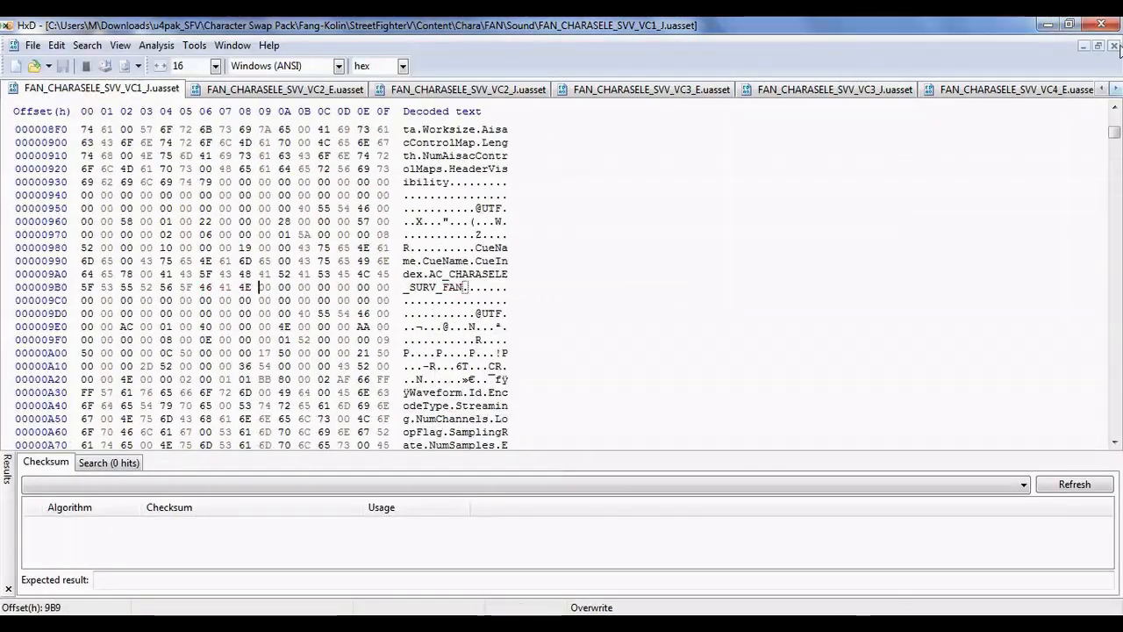
{"action": "left_click", "coordinate": [62, 66]}
{"action": "left_click", "coordinate": [1114, 46]}
Replace every Z20 with FAN in the FAN_CHARASELE_SVV files from VC2_E through VC4_J, and save and close them
{"action": "key", "text": "ctrl+r"}
{"action": "left_click", "coordinate": [754, 418]}
{"action": "key", "text": "ctrl+r"}
{"action": "left_click", "coordinate": [754, 418]}
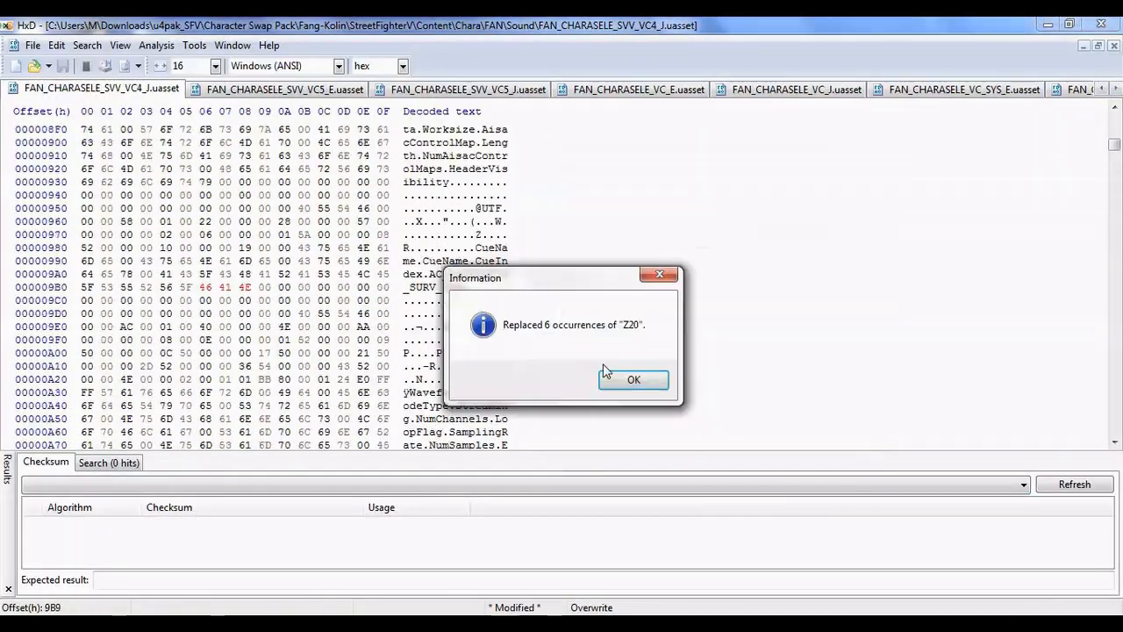
{"action": "left_click", "coordinate": [615, 378]}
{"action": "left_click", "coordinate": [1114, 46]}
Replace all Z20 text with FAN in the files from FAN_CHARASELE_SVV_VC5_E through FAN_CHARASELE_VC_SYS_E, saving and closing each
{"action": "key", "text": "ctrl+r"}
{"action": "left_click", "coordinate": [753, 418]}
{"action": "left_click", "coordinate": [1115, 46]}
{"action": "key", "text": "ctrl+r"}
{"action": "left_click", "coordinate": [633, 379]}
{"action": "left_click", "coordinate": [62, 66]}
{"action": "left_click", "coordinate": [1114, 46]}
Replace all Z20 text with FAN in FAN_CHARASELE_VC_SYS_J.uasset, then save and close it
{"action": "key", "text": "ctrl+r"}
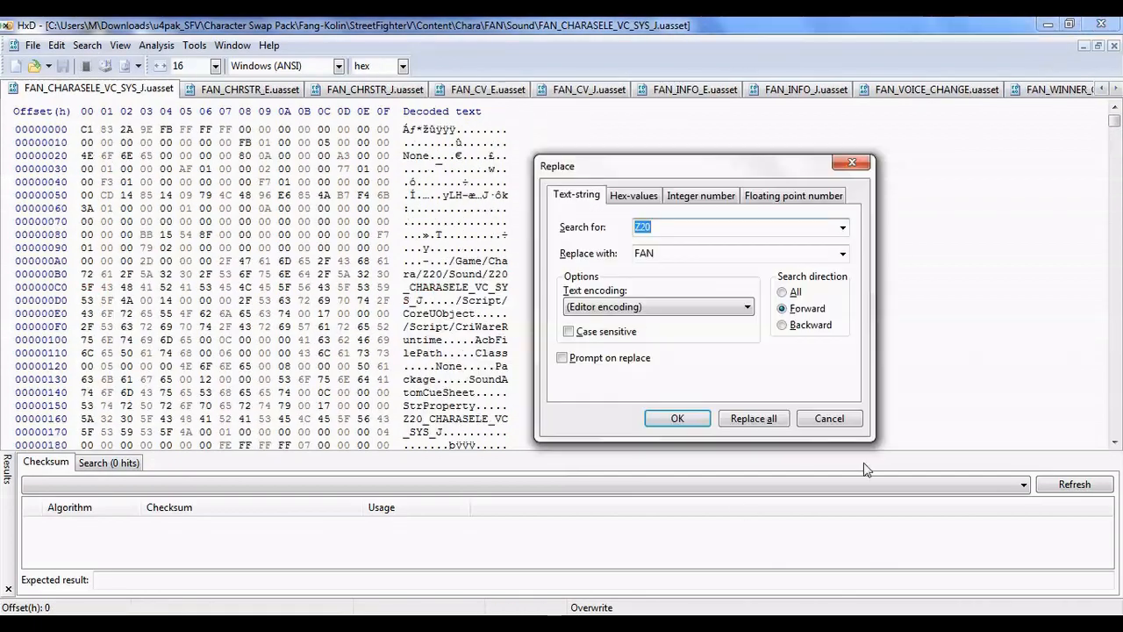
{"action": "left_click", "coordinate": [754, 418]}
{"action": "left_click", "coordinate": [62, 65]}
{"action": "left_click", "coordinate": [1114, 45]}
Replace all Z20 text with FAN in the CHRSTR and CV files and FAN_INFO_E.uasset, saving and closing each
{"action": "key", "text": "ctrl+r"}
{"action": "left_click", "coordinate": [775, 423]}
{"action": "left_click", "coordinate": [632, 379]}
{"action": "left_click", "coordinate": [62, 66]}
{"action": "left_click", "coordinate": [1114, 45]}
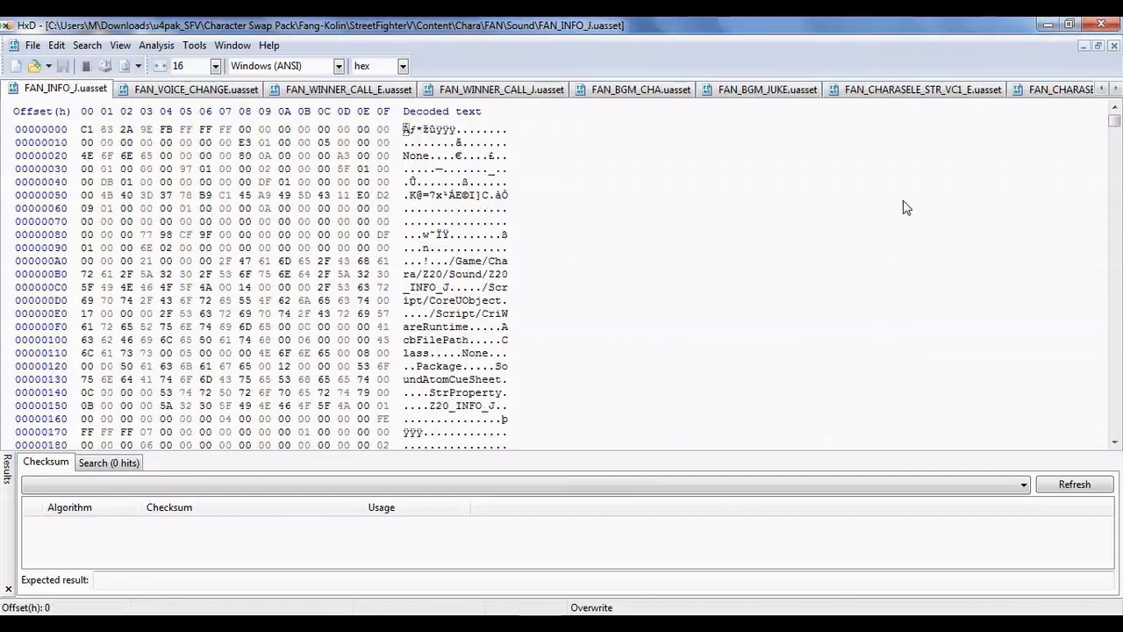
Replace all Z20 text with FAN in FAN_INFO_J.uasset, then save and close it
{"action": "left_click", "coordinate": [759, 420]}
{"action": "left_click", "coordinate": [647, 374]}
{"action": "left_click", "coordinate": [62, 66]}
{"action": "left_click", "coordinate": [1115, 46]}
Replace all Z20 text with FAN in the VOICE_CHANGE, WINNER_CALL and BGM_CHA sound files, saving and closing each
{"action": "left_click", "coordinate": [1115, 46]}
{"action": "left_click", "coordinate": [754, 418]}
{"action": "left_click", "coordinate": [636, 386]}
{"action": "left_click", "coordinate": [1114, 46]}
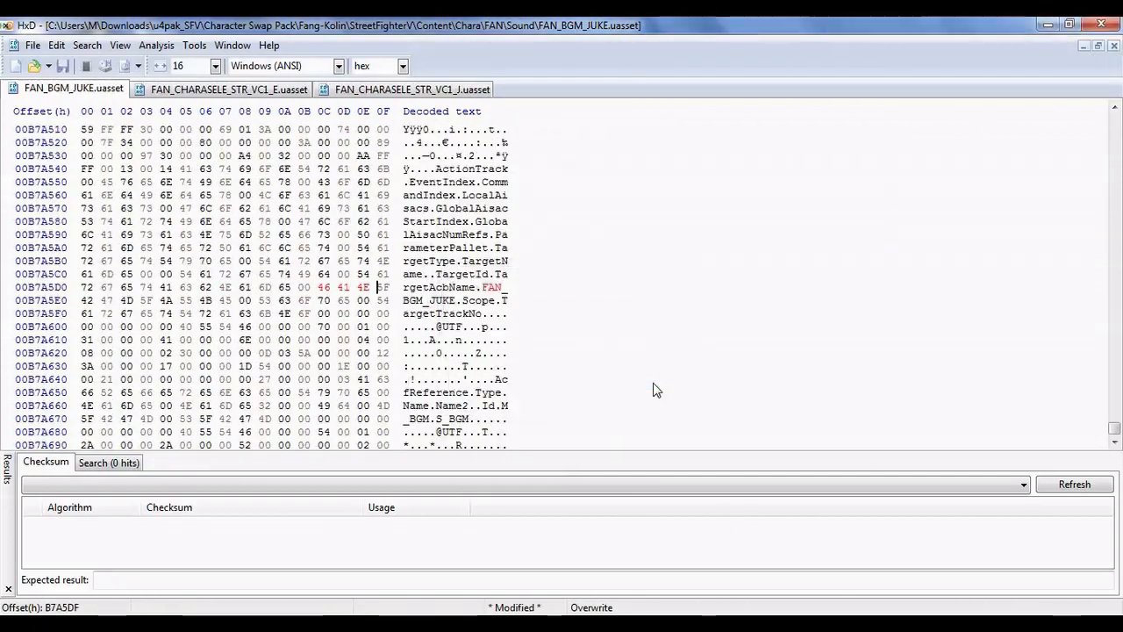
Save and close FAN_BGM_JUKE.uasset, and replace all Z20 text with FAN in the two CHARASELE_STR_VC1 files, saving and closing both
{"action": "key", "text": "ctrl+z"}
{"action": "key", "text": "ctrl+z"}
{"action": "key", "text": "ctrl+z"}
{"action": "key", "text": "ctrl+z"}
{"action": "key", "text": "ctrl+z"}
{"action": "key", "text": "ctrl+z"}
{"action": "key", "text": "ctrl+z"}
{"action": "key", "text": "ctrl+r"}
{"action": "left_click", "coordinate": [1114, 46]}
{"action": "left_click", "coordinate": [1115, 45]}
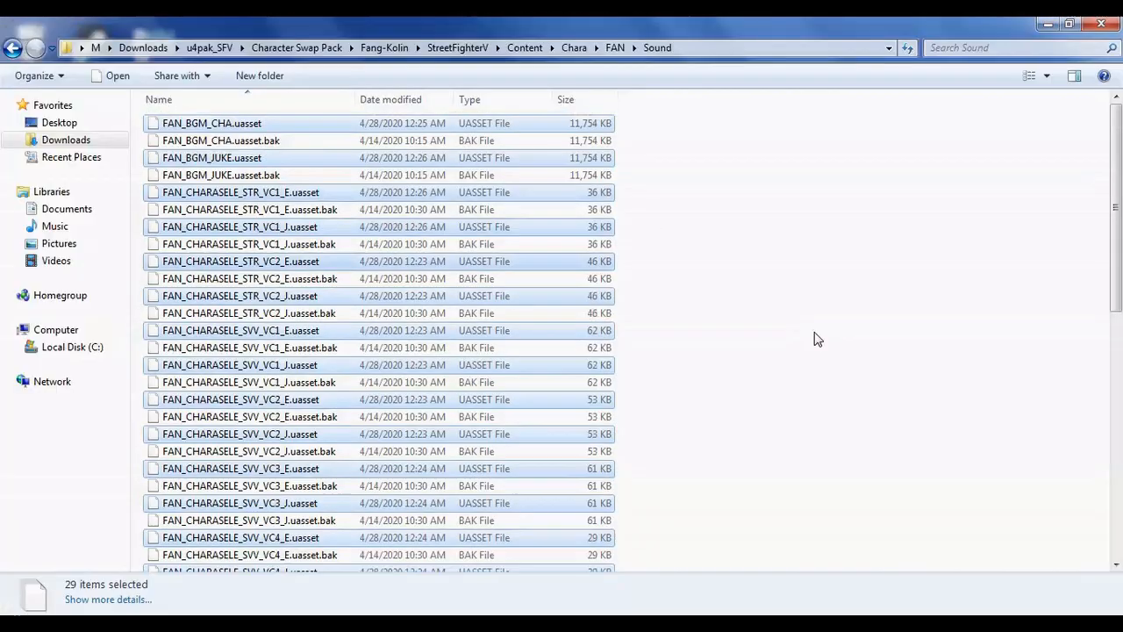
Delete every .bak backup file from the Sound folder, keeping only the .uasset files
{"action": "left_click", "coordinate": [516, 141]}
{"action": "left_click", "coordinate": [518, 175], "text": "ctrl"}
{"action": "left_click", "coordinate": [517, 210], "text": "ctrl"}
{"action": "left_click", "coordinate": [515, 245], "text": "ctrl"}
{"action": "left_click", "coordinate": [512, 279], "text": "ctrl"}
{"action": "left_click", "coordinate": [509, 314], "text": "ctrl"}
{"action": "left_click", "coordinate": [509, 349], "text": "ctrl"}
{"action": "left_click", "coordinate": [511, 382], "text": "ctrl"}
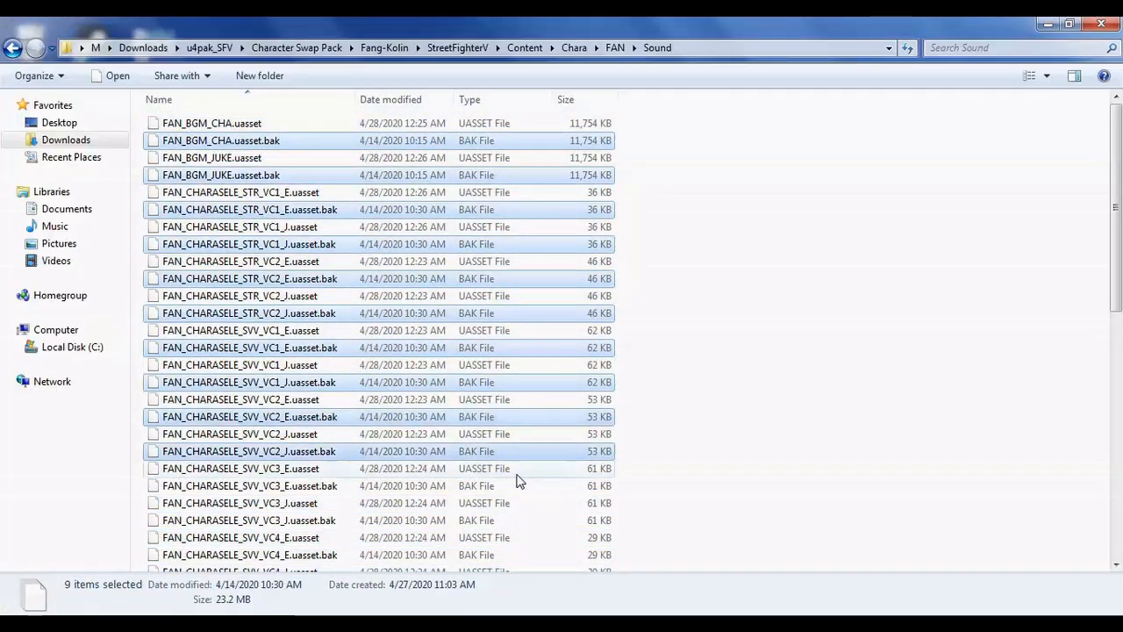
{"action": "scroll", "coordinate": [771, 511], "scroll_direction": "down", "scroll_amount": 8}
{"action": "left_click", "coordinate": [517, 182], "text": "ctrl"}
{"action": "left_click", "coordinate": [517, 217], "text": "ctrl"}
{"action": "left_click", "coordinate": [517, 250], "text": "ctrl"}
{"action": "left_click", "coordinate": [517, 286], "text": "ctrl"}
{"action": "left_click", "coordinate": [517, 320], "text": "ctrl"}
{"action": "left_click", "coordinate": [518, 355], "text": "ctrl"}
{"action": "left_click", "coordinate": [520, 389], "text": "ctrl"}
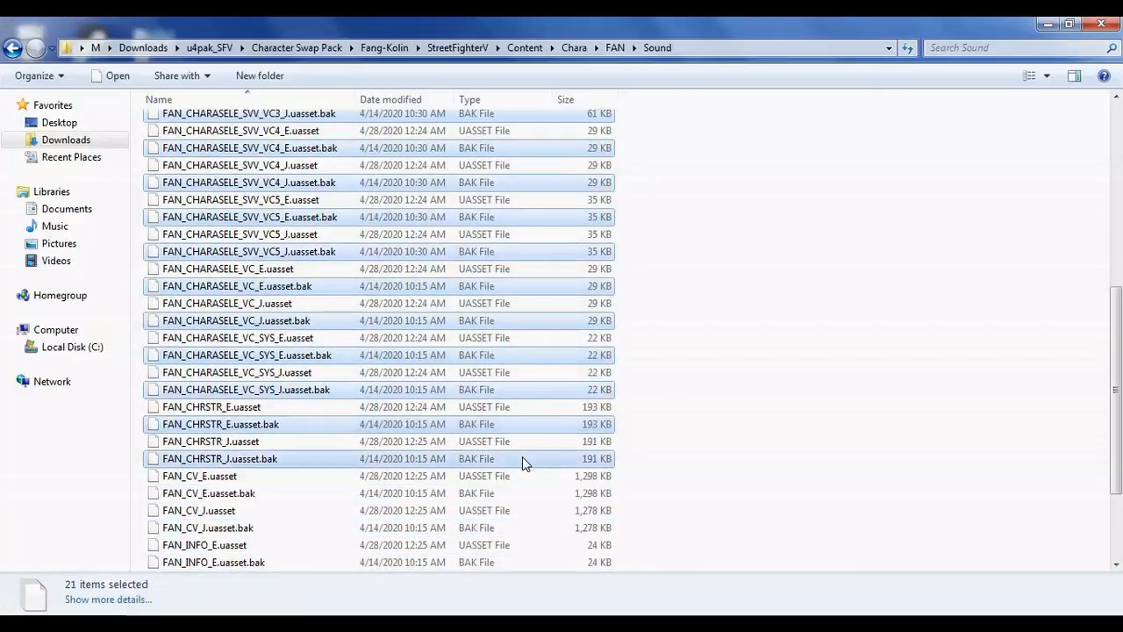
{"action": "left_click", "coordinate": [518, 561], "text": "ctrl"}
{"action": "scroll", "coordinate": [518, 562], "scroll_direction": "down", "scroll_amount": 3}
{"action": "left_click", "coordinate": [518, 458], "text": "ctrl"}
{"action": "left_click", "coordinate": [518, 493], "text": "ctrl"}
{"action": "left_click", "coordinate": [520, 527], "text": "ctrl"}
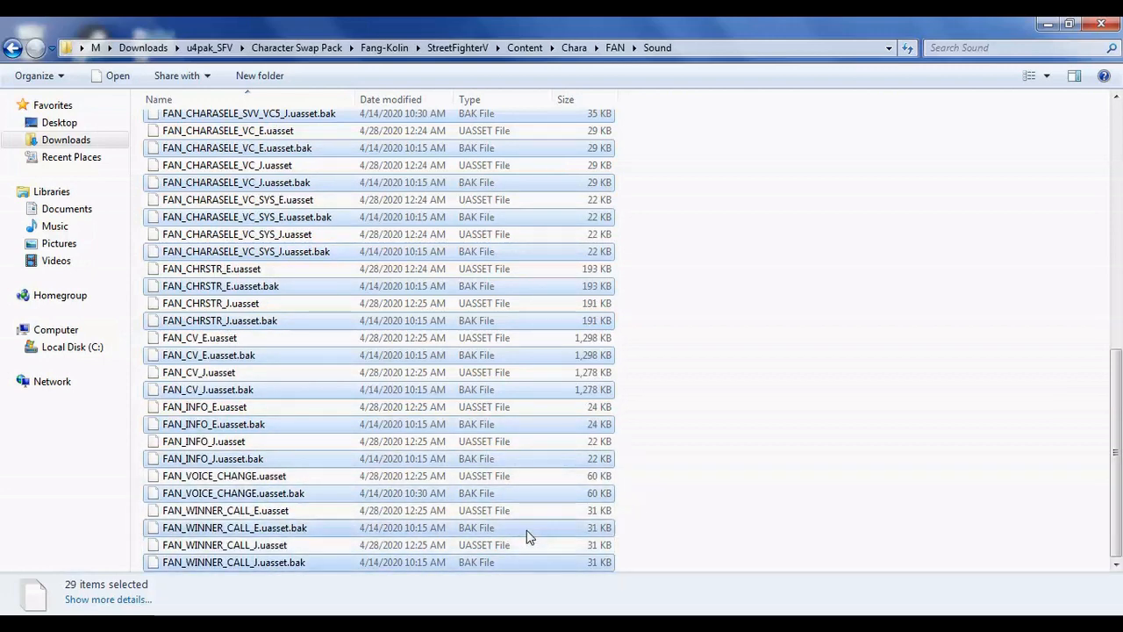
{"action": "left_click", "coordinate": [520, 562], "text": "ctrl"}
{"action": "key", "text": "Delete"}
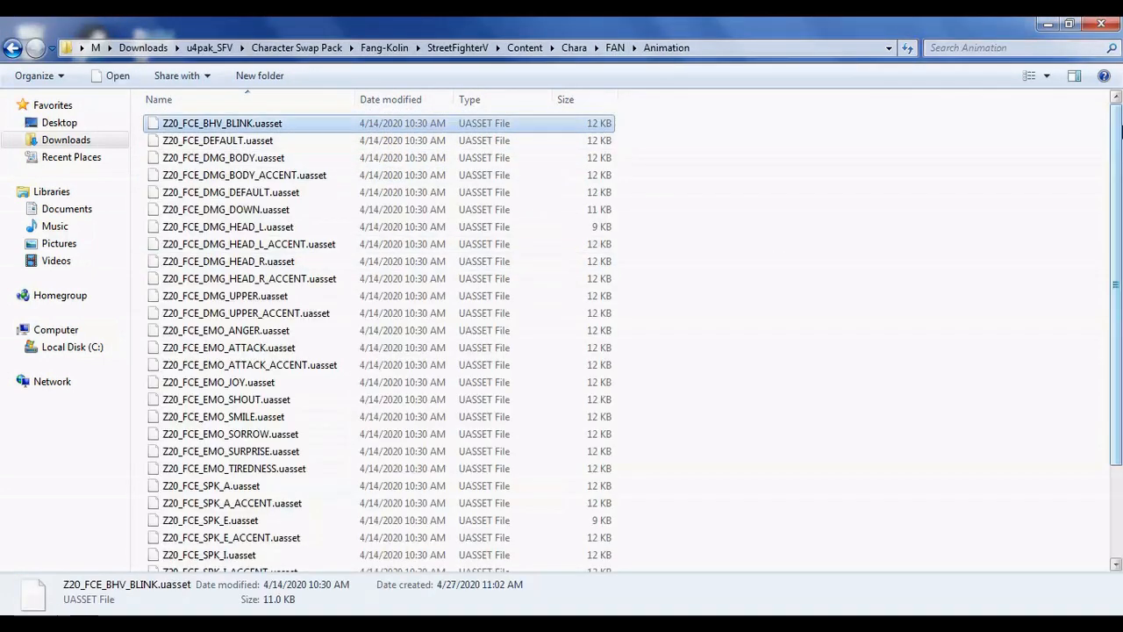
Change the Z20 prefix to FAN in the Animation file names from FCE_BHV_BLINK through FCE_DMG_UPPER
{"action": "type", "text": "FAN"}
{"action": "key", "text": "Tab"}
{"action": "type", "text": "FAN"}
{"action": "key", "text": "Tab"}
{"action": "type", "text": "FAN"}
{"action": "key", "text": "Tab"}
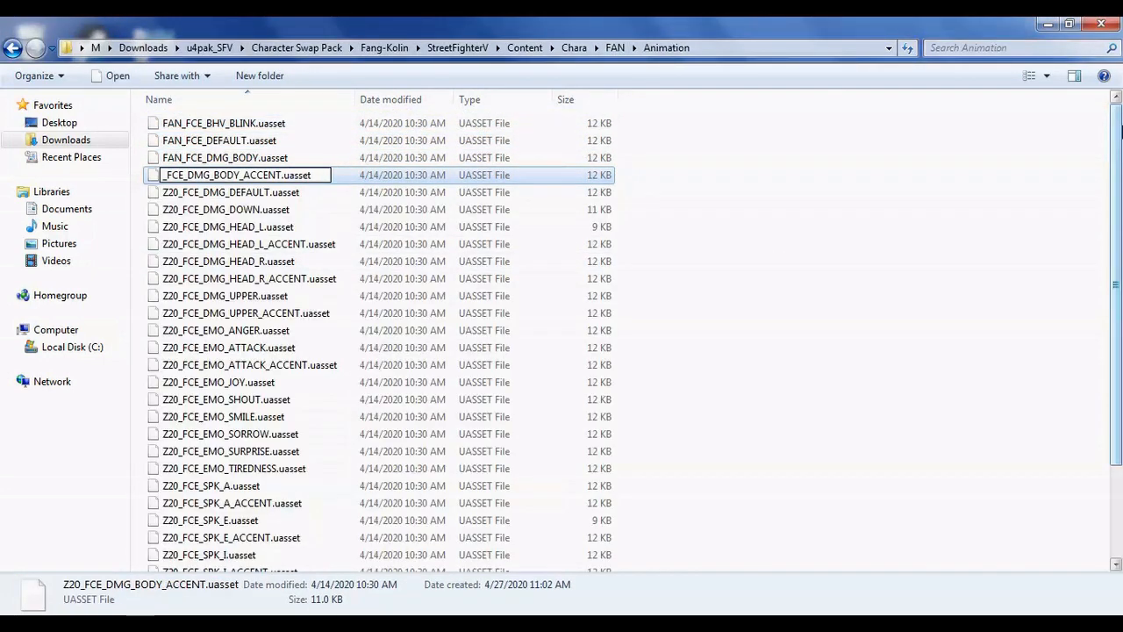
{"action": "type", "text": "FAN"}
{"action": "key", "text": "Tab"}
{"action": "type", "text": "FAN\tFAN\tFAN\tFAN\tFAN\tFAN\t"}
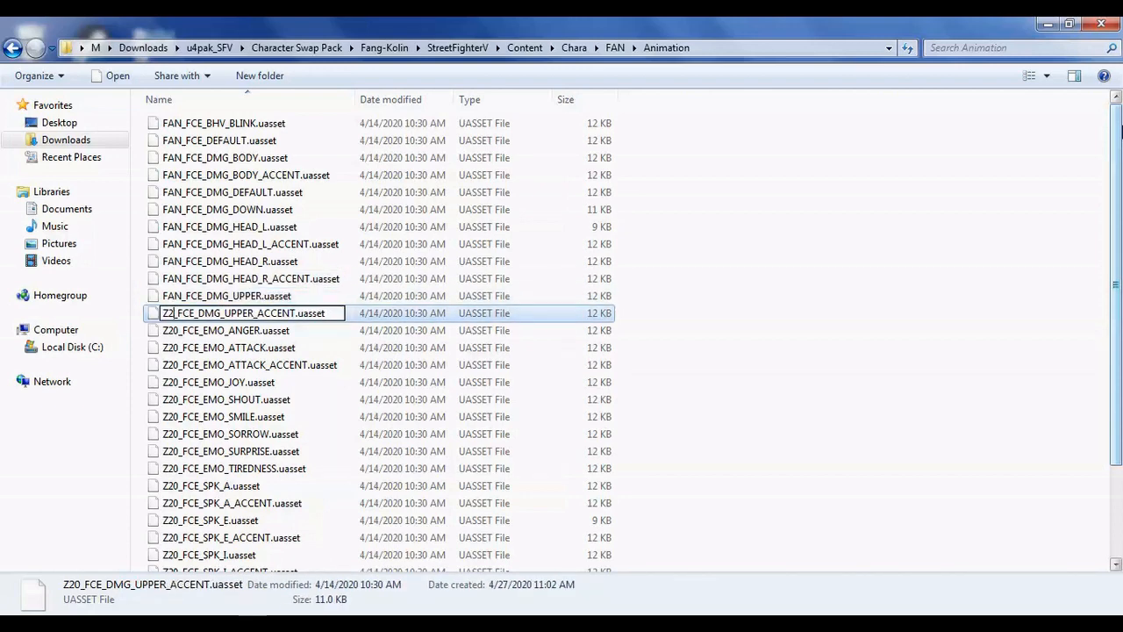
Change the Z20 prefix to FAN in the Animation file names from FCE_DMG_UPPER_ACCENT through FCE_SPK_I
{"action": "type", "text": "FAN\tFAN\tFAN\tFAN\tFAN\tFAN\tFAN\tFAN"}
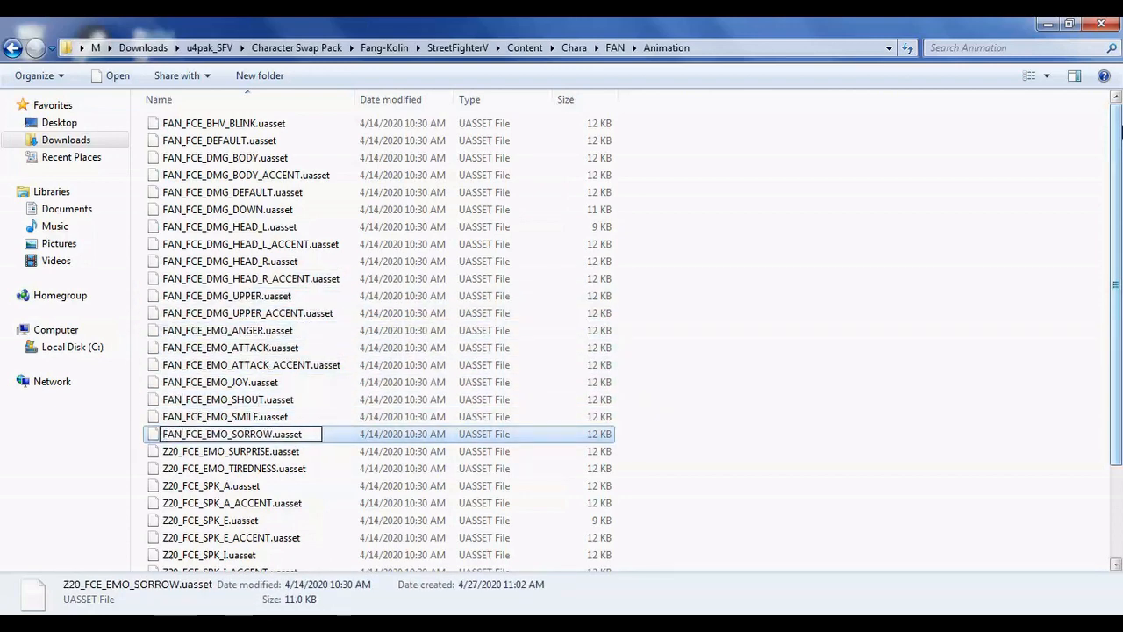
{"action": "type", "text": "\tFAN"}
{"action": "key", "text": "Delete"}
{"action": "key", "text": "Delete"}
{"action": "key", "text": "Delete"}
{"action": "type", "text": "FAN\tFAN\tFAN\tFAN\tFAN\tFAN"}
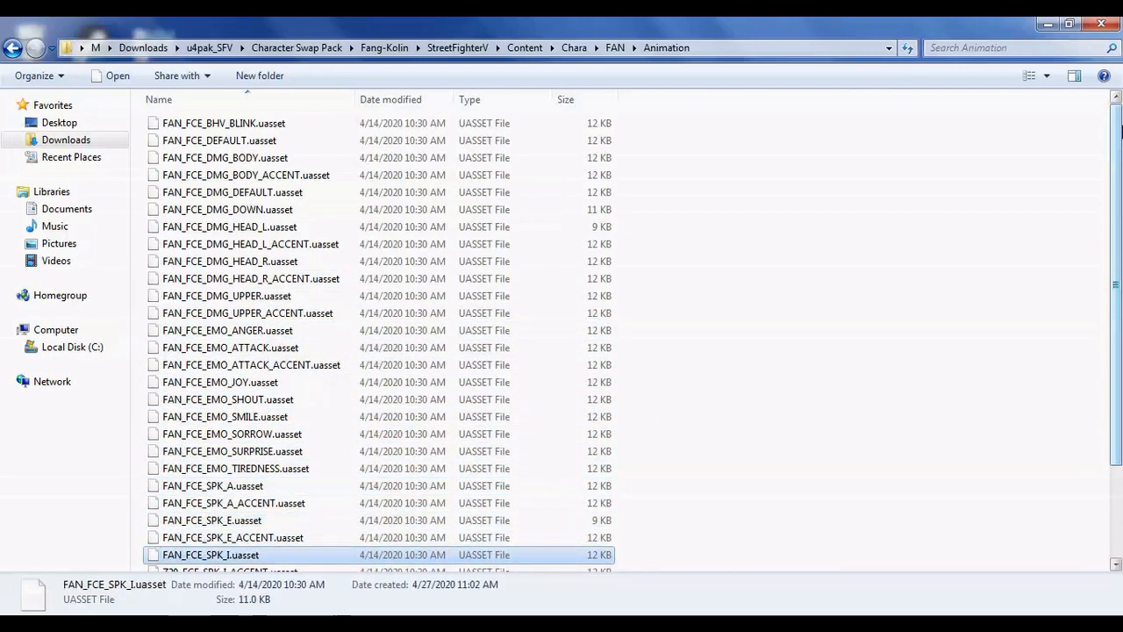
Change the Z20 prefix to FAN in the remaining Animation file names, from FCE_SPK_I_ACCENT through FCE_SPK_U_ACCENT
{"action": "type", "text": "\tFAN"}
{"action": "key", "text": "Delete"}
{"action": "key", "text": "Delete"}
{"action": "key", "text": "Delete"}
{"action": "type", "text": "FAN"}
{"action": "key", "text": "Tab"}
{"action": "type", "text": "FAN"}
{"action": "key", "text": "Tab"}
{"action": "type", "text": "FAN\tFAN\tFAN\tFAN"}
{"action": "key", "text": "Return"}
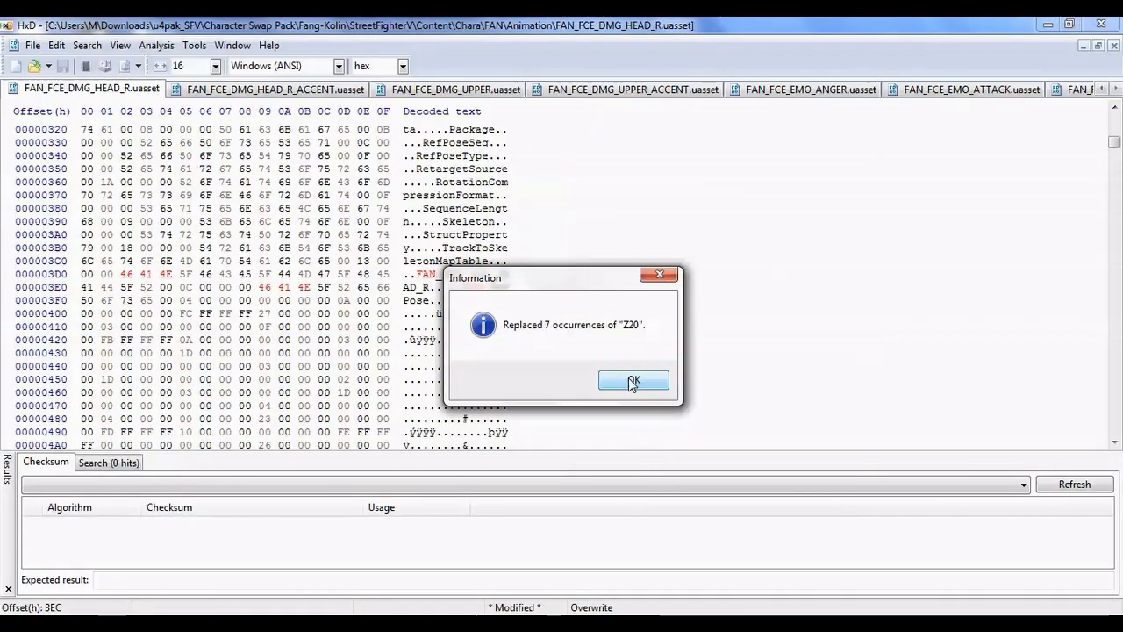
In HxD, replace all Z20 text with FAN in FAN_FCE_DMG_HEAD_R through FAN_FCE_DMG_UPPER_ACCENT, saving and closing each
{"action": "key", "text": "Return"}
{"action": "left_click", "coordinate": [1113, 45]}
{"action": "key", "text": "ctrl+r"}
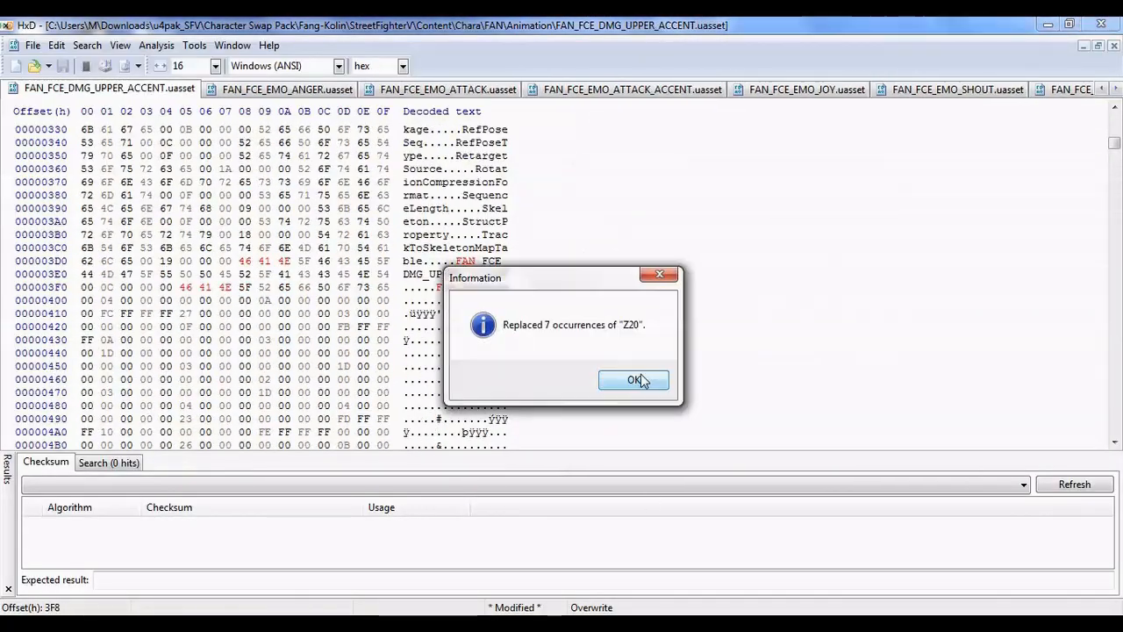
{"action": "key", "text": "Return"}
{"action": "left_click", "coordinate": [1114, 45]}
Replace all Z20 text with FAN in the files from FAN_FCE_EMO_ANGER through FAN_FCE_EMO_SMILE, saving each
{"action": "key", "text": "ctrl+r"}
{"action": "left_click", "coordinate": [753, 419]}
{"action": "left_click", "coordinate": [62, 66]}
{"action": "left_click", "coordinate": [1113, 45]}
{"action": "left_click", "coordinate": [63, 66]}
{"action": "left_click", "coordinate": [1114, 45]}
{"action": "key", "text": "ctrl+r"}
{"action": "left_click", "coordinate": [753, 419]}
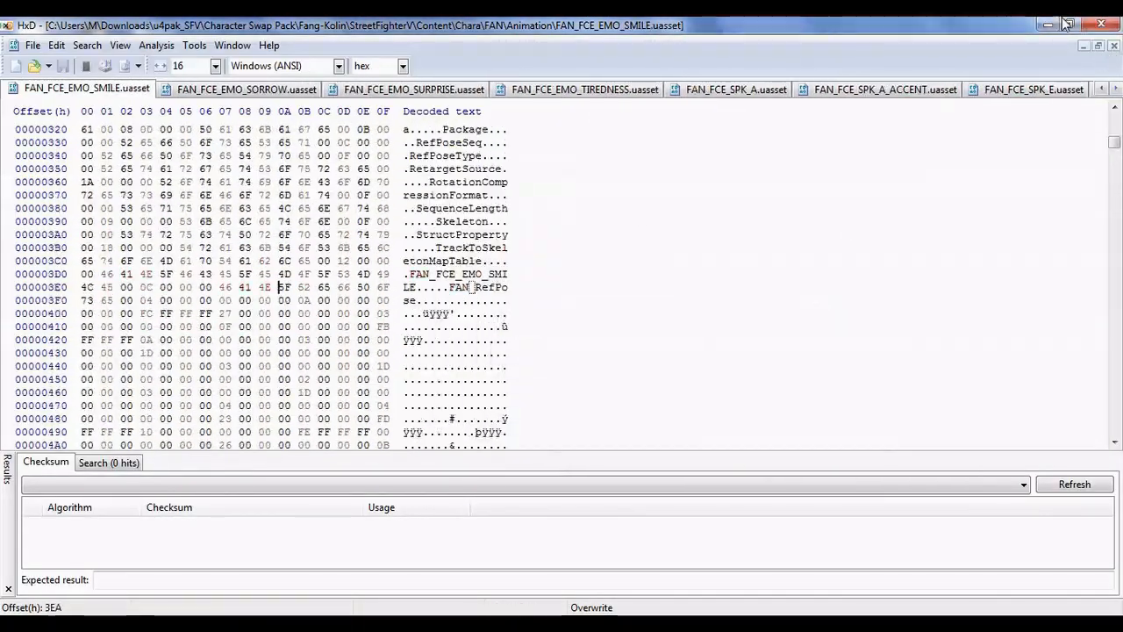
Replace all Z20 text with FAN in the files from FAN_FCE_EMO_SORROW through FAN_FCE_SPK_E, saving and closing each
{"action": "left_click", "coordinate": [1113, 45]}
{"action": "left_click", "coordinate": [1114, 46]}
{"action": "left_click", "coordinate": [754, 419]}
{"action": "left_click", "coordinate": [632, 383]}
{"action": "left_click", "coordinate": [1113, 46]}
{"action": "key", "text": "ctrl+r"}
{"action": "left_click", "coordinate": [754, 418]}
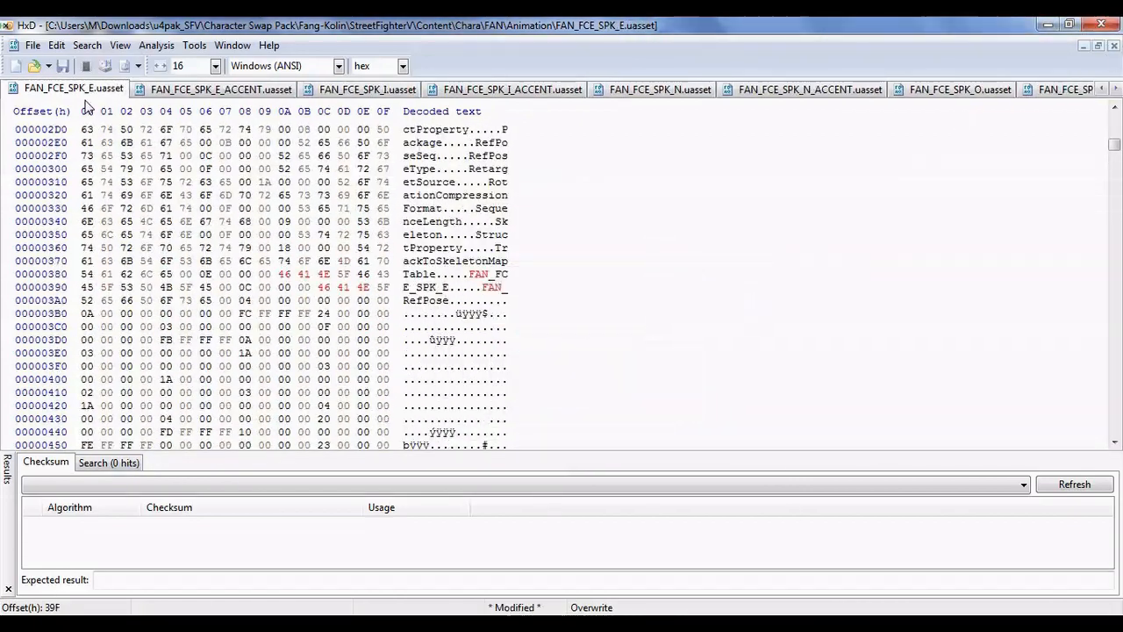
{"action": "left_click", "coordinate": [62, 66]}
{"action": "left_click", "coordinate": [1114, 46]}
Replace all Z20 text with FAN in the files from FAN_FCE_SPK_E_ACCENT through FAN_FCE_SPK_O, saving and closing each
{"action": "key", "text": "ctrl+r"}
{"action": "left_click", "coordinate": [754, 419]}
{"action": "left_click", "coordinate": [1113, 45]}
{"action": "left_click", "coordinate": [63, 66]}
{"action": "key", "text": "ctrl+r"}
{"action": "left_click", "coordinate": [753, 419]}
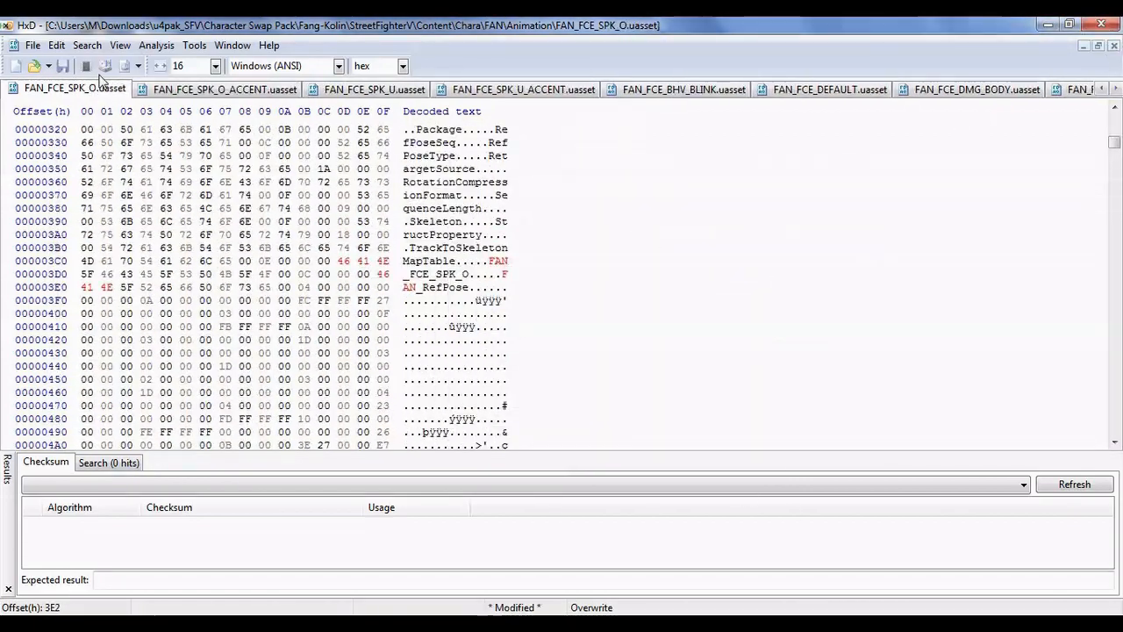
{"action": "left_click", "coordinate": [62, 65]}
{"action": "left_click", "coordinate": [1114, 45]}
Replace all Z20 text with FAN in FAN_FCE_SPK_O_ACCENT, the SPK_U files, BHV_BLINK and DEFAULT, saving and closing each
{"action": "left_click", "coordinate": [753, 418]}
{"action": "left_click", "coordinate": [1113, 46]}
{"action": "left_click", "coordinate": [62, 66]}
{"action": "left_click", "coordinate": [1114, 45]}
{"action": "left_click", "coordinate": [63, 66]}
{"action": "left_click", "coordinate": [1113, 46]}
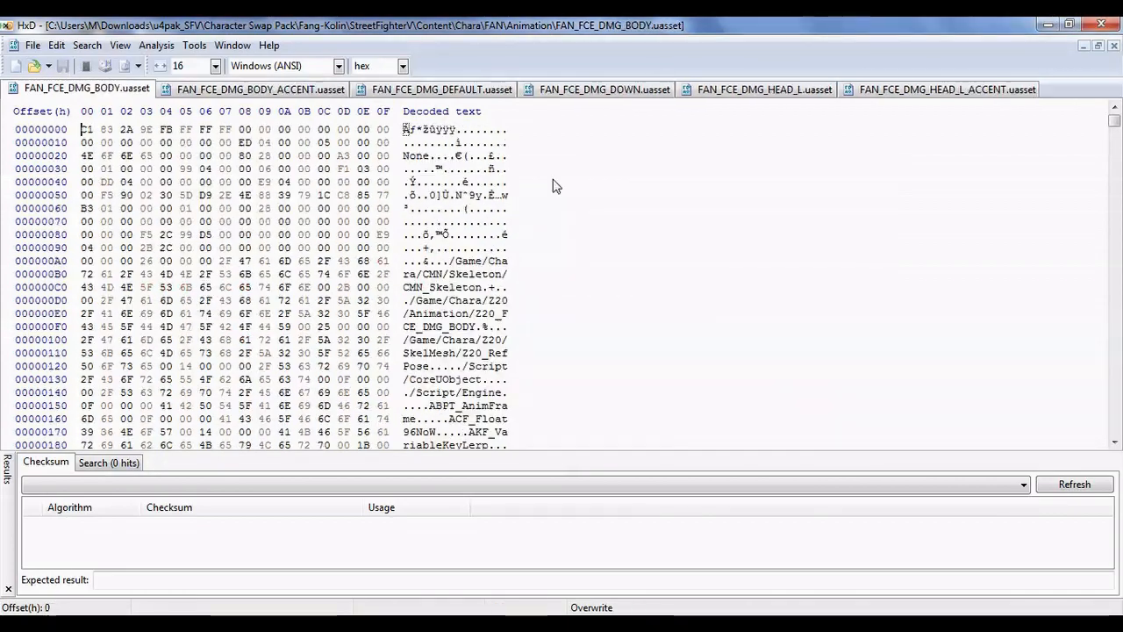
Replace all Z20 text with FAN in the files from FAN_FCE_DMG_BODY through FAN_FCE_DMG_HEAD_L_ACCENT, saving and closing each
{"action": "left_click", "coordinate": [1114, 45]}
{"action": "left_click", "coordinate": [735, 423]}
{"action": "left_click", "coordinate": [628, 381]}
{"action": "left_click", "coordinate": [63, 66]}
{"action": "left_click", "coordinate": [1114, 46]}
{"action": "left_click", "coordinate": [1114, 46]}
{"action": "left_click", "coordinate": [754, 419]}
{"action": "left_click", "coordinate": [629, 381]}
{"action": "left_click", "coordinate": [1113, 46]}
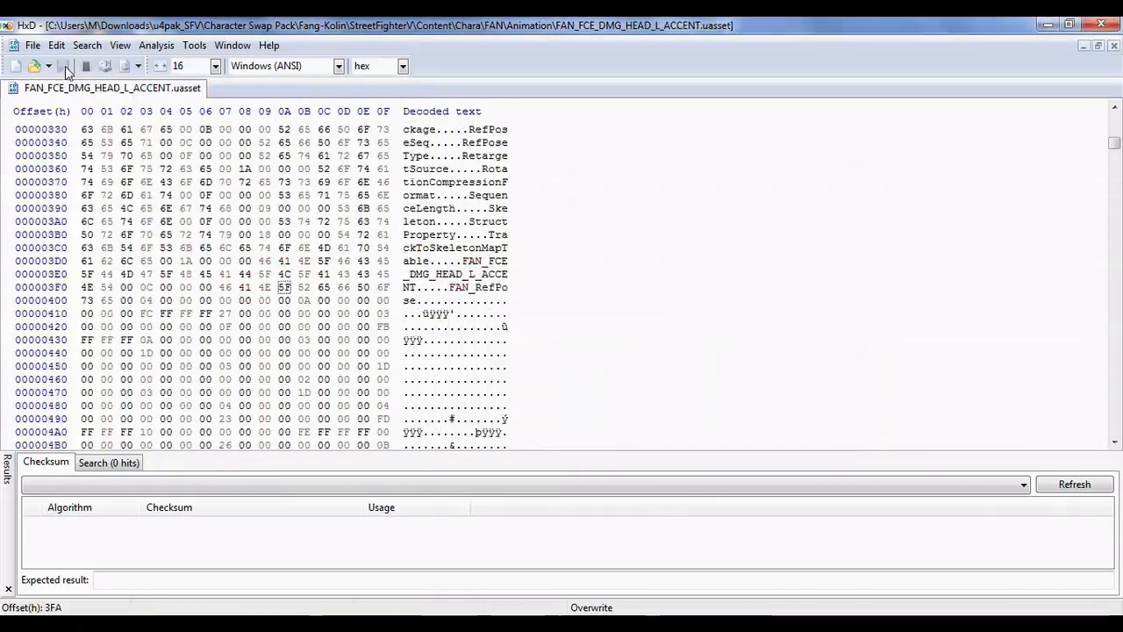
{"action": "left_click", "coordinate": [1113, 46]}
Delete every .bak backup file from the Animation folder, keeping only the .uasset files
{"action": "left_click", "coordinate": [691, 172]}
{"action": "left_click", "coordinate": [534, 141], "text": "ctrl"}
{"action": "left_click", "coordinate": [532, 176], "text": "ctrl"}
{"action": "left_click", "coordinate": [532, 211], "text": "ctrl"}
{"action": "left_click", "coordinate": [530, 244], "text": "ctrl"}
{"action": "left_click", "coordinate": [528, 279], "text": "ctrl"}
{"action": "left_click", "coordinate": [527, 314], "text": "ctrl"}
{"action": "left_click", "coordinate": [526, 348], "text": "ctrl"}
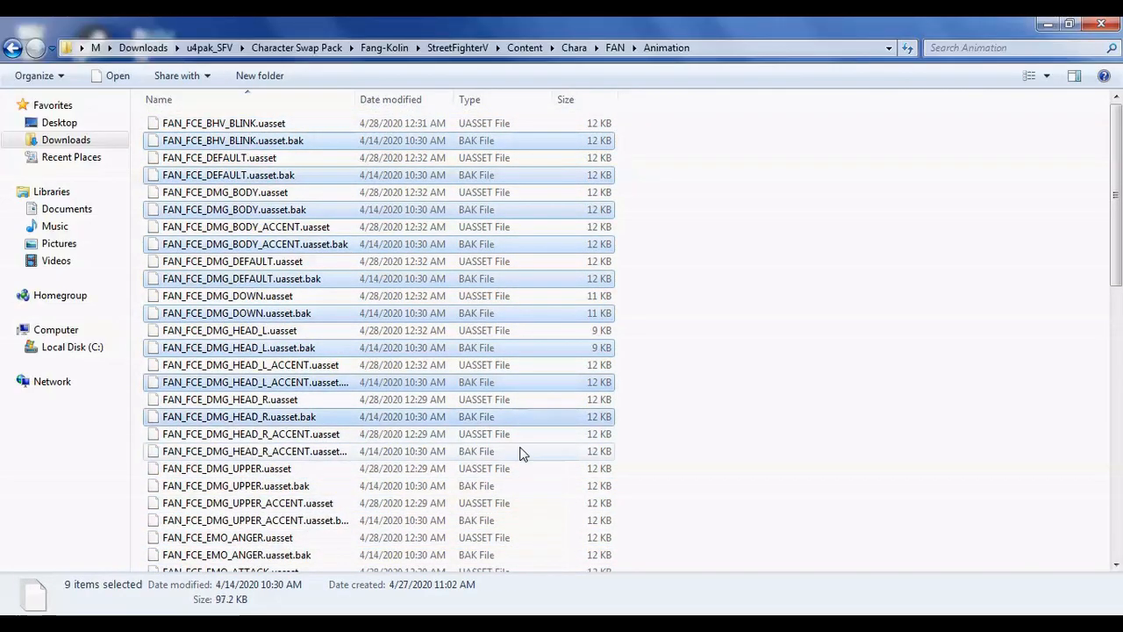
{"action": "left_click", "coordinate": [521, 555], "text": "ctrl"}
{"action": "scroll", "coordinate": [641, 311], "scroll_direction": "down", "scroll_amount": 6}
{"action": "left_click", "coordinate": [536, 273], "text": "ctrl"}
{"action": "left_click", "coordinate": [527, 308], "text": "ctrl"}
{"action": "left_click", "coordinate": [518, 343], "text": "ctrl"}
{"action": "left_click", "coordinate": [514, 378], "text": "ctrl"}
{"action": "left_click", "coordinate": [516, 413], "text": "ctrl"}
{"action": "left_click", "coordinate": [517, 446], "text": "ctrl"}
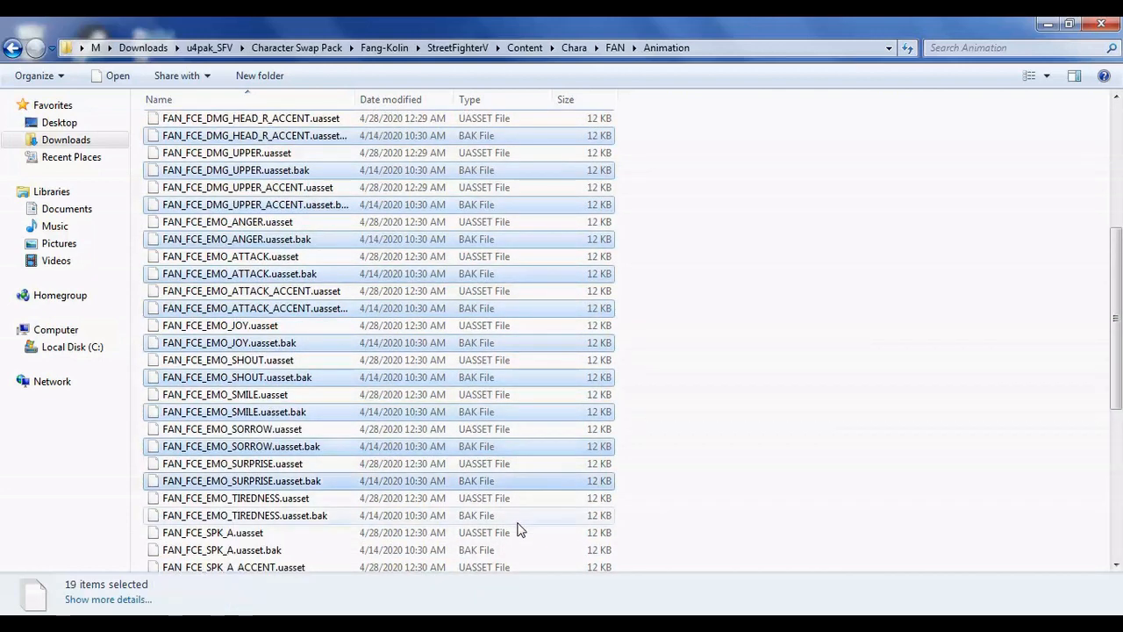
{"action": "left_click", "coordinate": [570, 442], "text": "ctrl"}
{"action": "left_click", "coordinate": [540, 476], "text": "ctrl"}
{"action": "left_click", "coordinate": [530, 512], "text": "ctrl"}
{"action": "left_click", "coordinate": [525, 548], "text": "ctrl"}
{"action": "scroll", "coordinate": [614, 492], "scroll_direction": "down", "scroll_amount": 4}
{"action": "left_click", "coordinate": [511, 374], "text": "ctrl"}
{"action": "left_click", "coordinate": [516, 408], "text": "ctrl"}
{"action": "left_click", "coordinate": [520, 443], "text": "ctrl"}
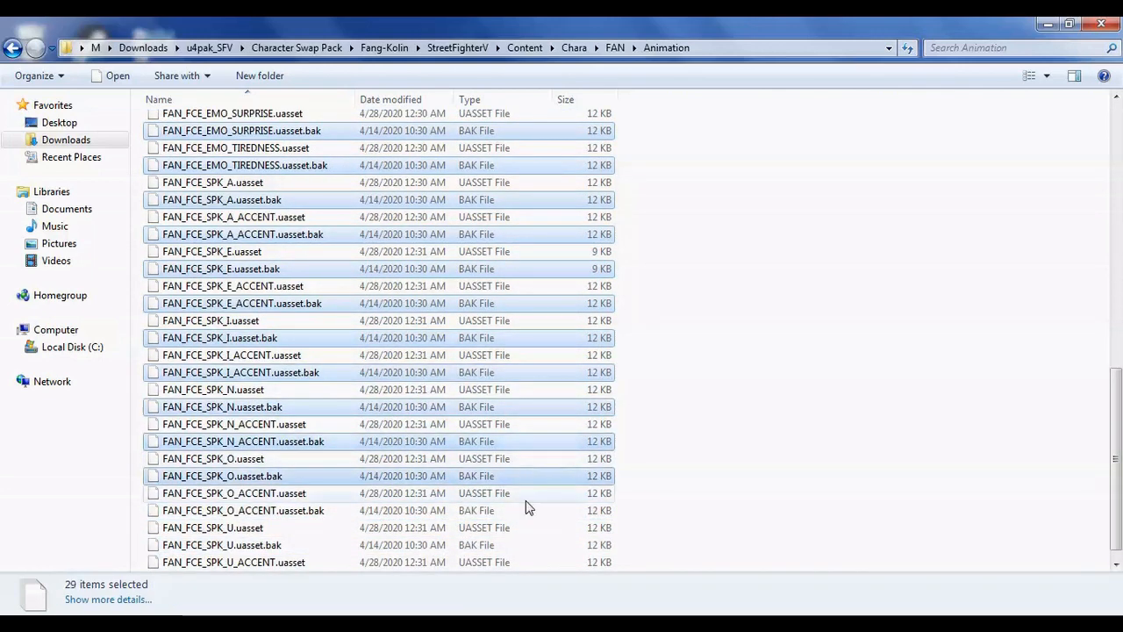
{"action": "left_click", "coordinate": [537, 562], "text": "ctrl"}
{"action": "right_click", "coordinate": [550, 388]}
{"action": "left_click", "coordinate": [591, 338]}
{"action": "left_click", "coordinate": [631, 346]}
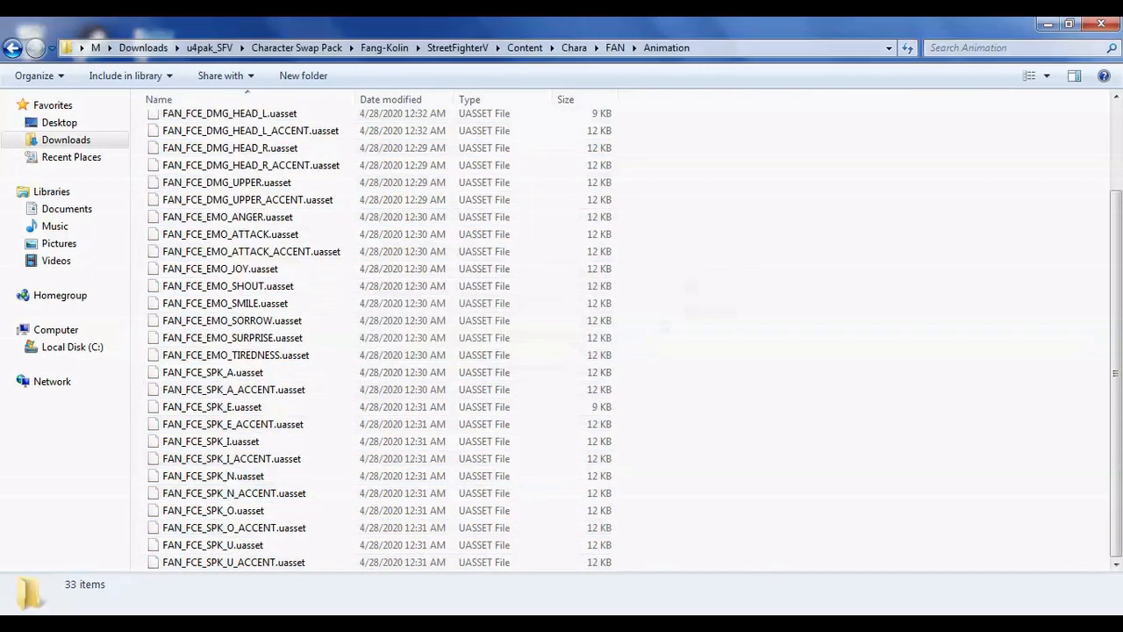
Go back up from the Animation folder to the Character Swap Pack folder
{"action": "left_click", "coordinate": [12, 48]}
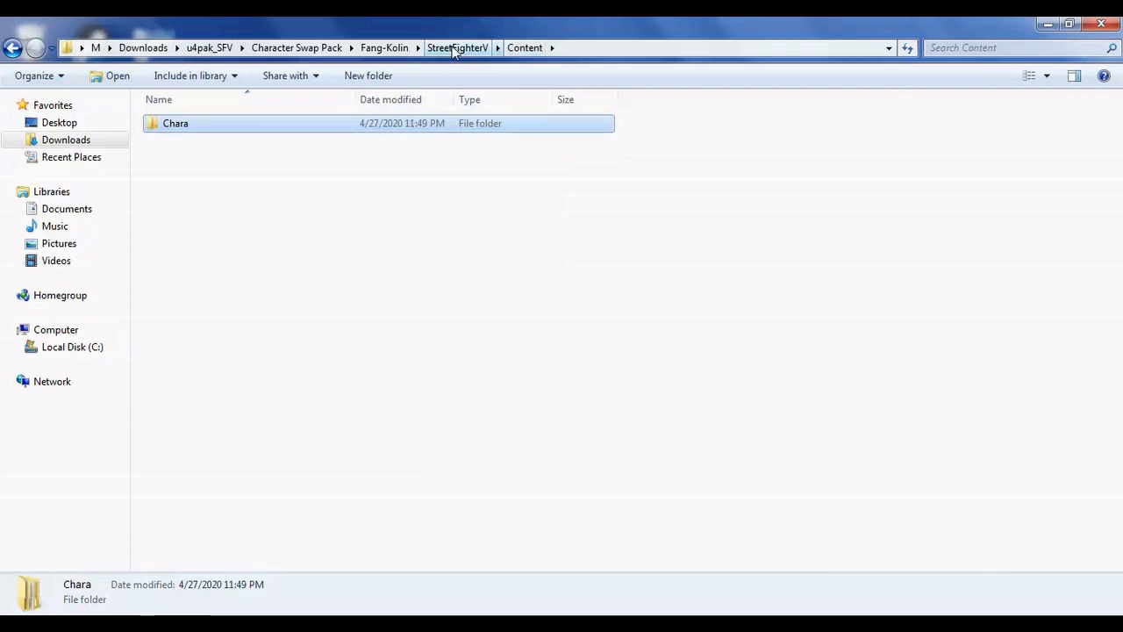
{"action": "left_click", "coordinate": [399, 48]}
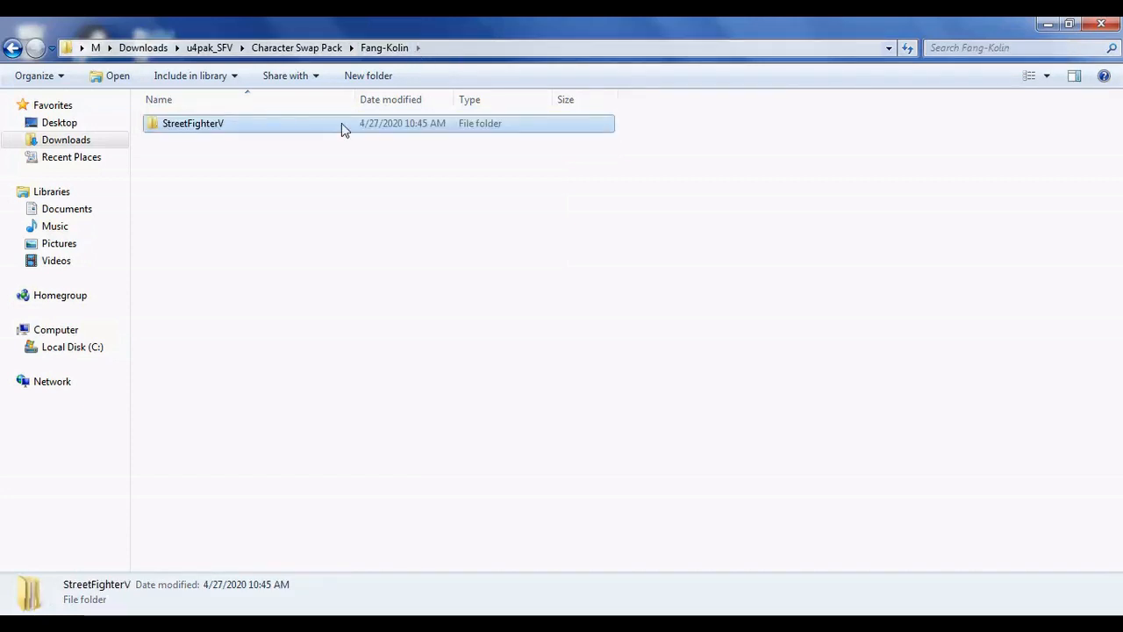
{"action": "left_click", "coordinate": [316, 50]}
Show the u4pak_SFV folder in a second, smaller window above the Character Swap Pack folder
{"action": "mouse_move", "coordinate": [105, 621]}
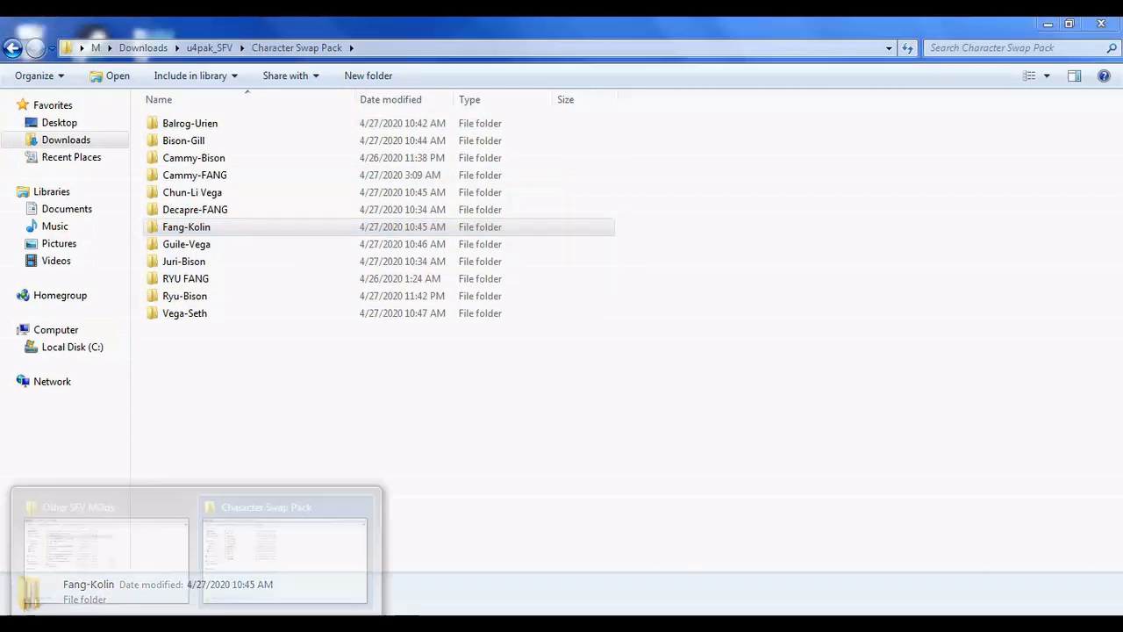
{"action": "left_click", "coordinate": [88, 568]}
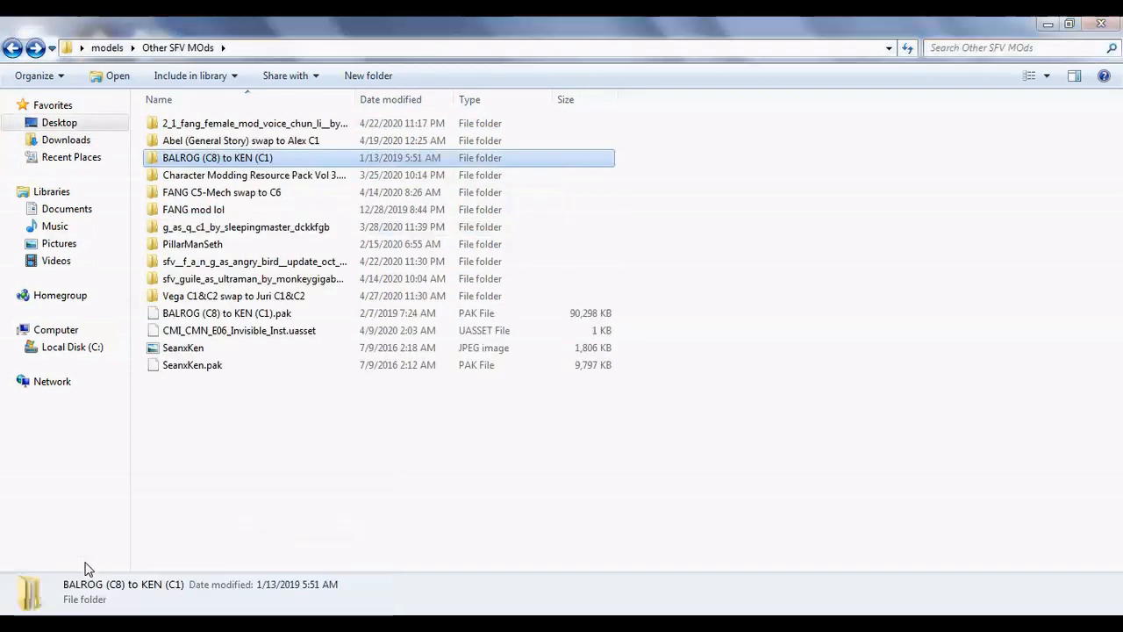
{"action": "left_click", "coordinate": [79, 142]}
{"action": "left_click", "coordinate": [1068, 24]}
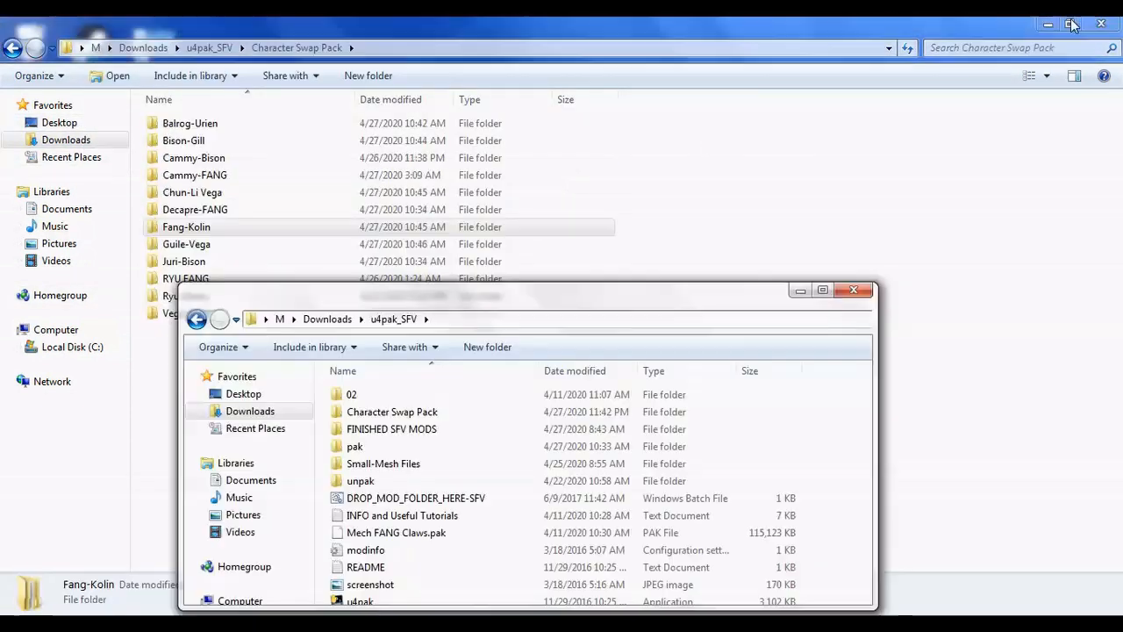
Pack the Fang-Kolin folder into a .pak file with the DROP_MOD_FOLDER_HERE-SFV batch file
{"action": "left_click", "coordinate": [183, 230]}
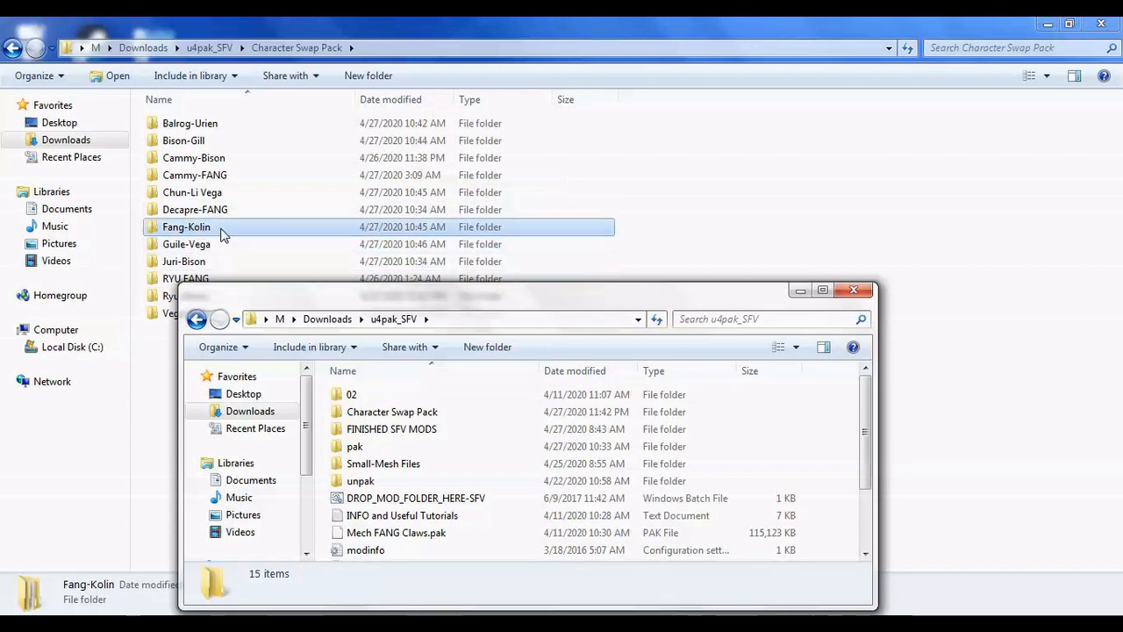
{"action": "left_click_drag", "start_coordinate": [221, 234], "coordinate": [448, 500]}
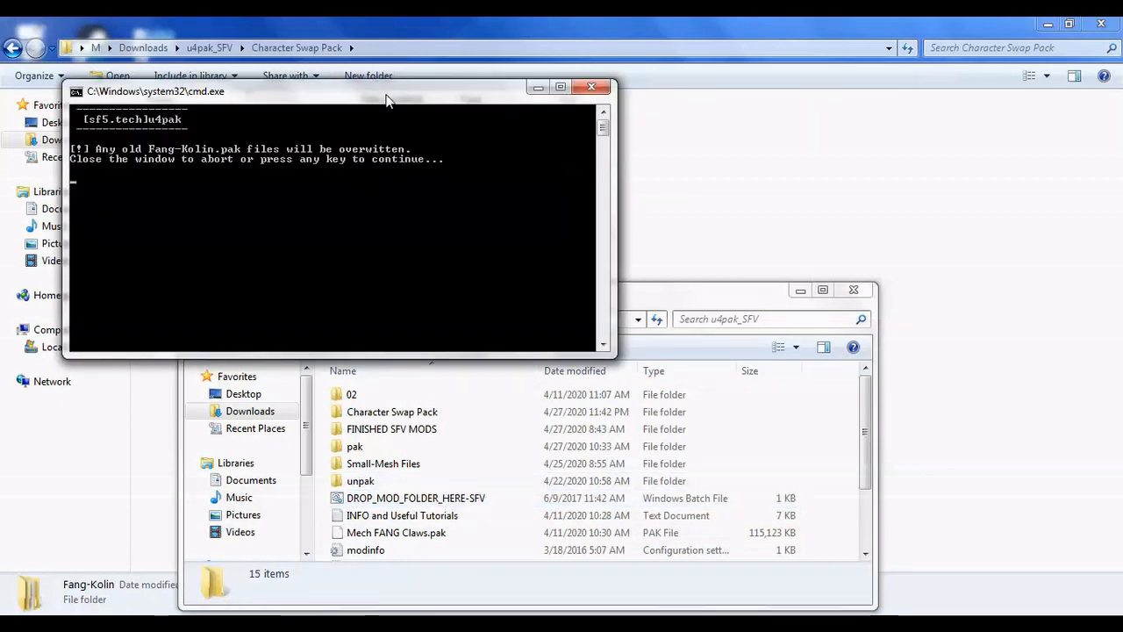
{"action": "left_click_drag", "start_coordinate": [389, 101], "coordinate": [877, 164]}
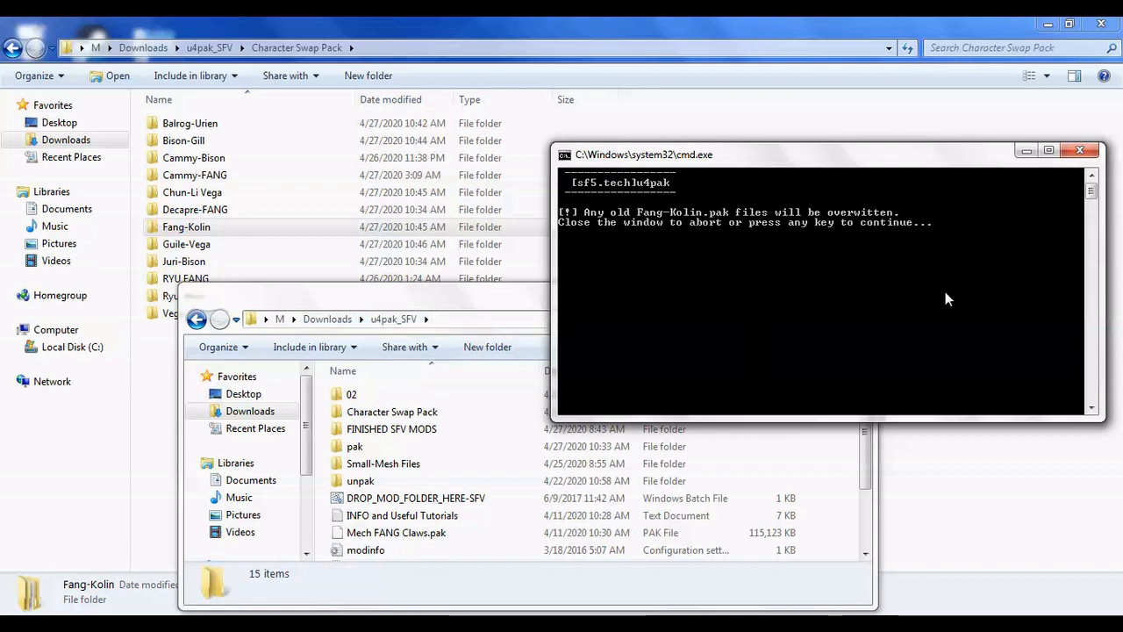
{"action": "key", "text": "Return"}
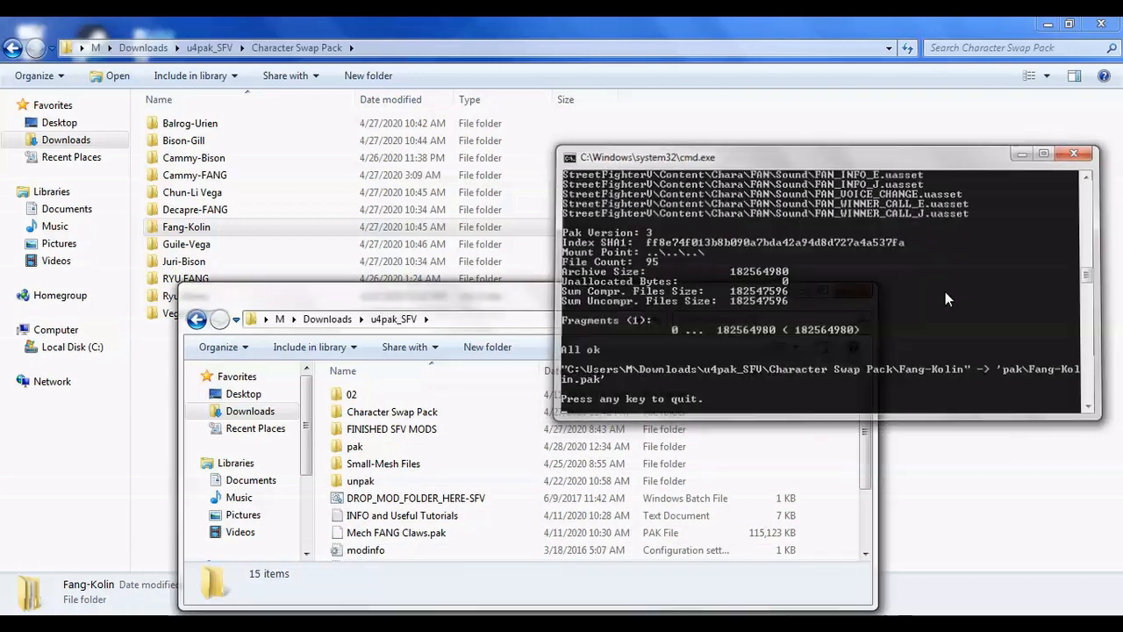
{"action": "key", "text": "Return"}
Open the pak output folder and move Fang-Kolin.pak into the Character Swap Pack folder
{"action": "left_click_drag", "start_coordinate": [679, 294], "coordinate": [726, 162]}
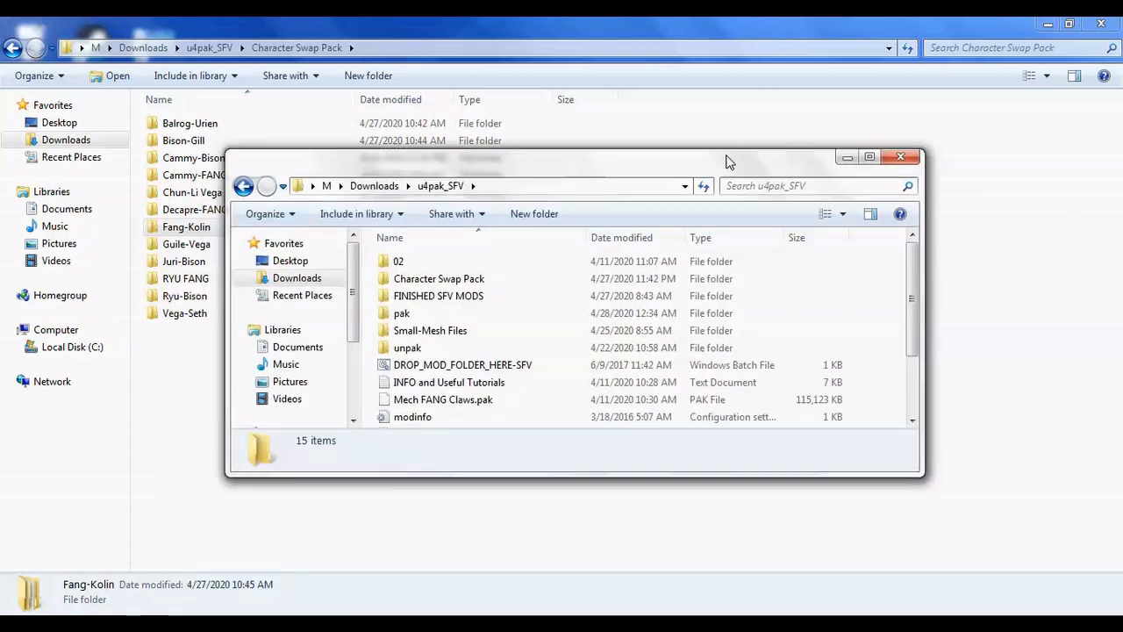
{"action": "double_click", "coordinate": [406, 313]}
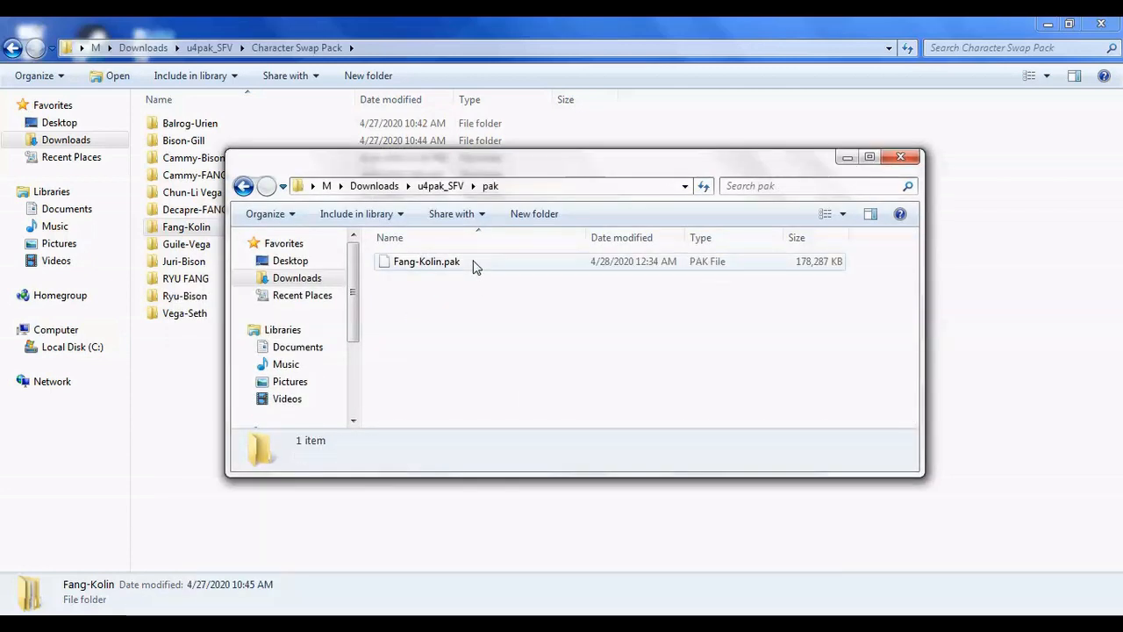
{"action": "left_click_drag", "start_coordinate": [588, 173], "coordinate": [738, 277]}
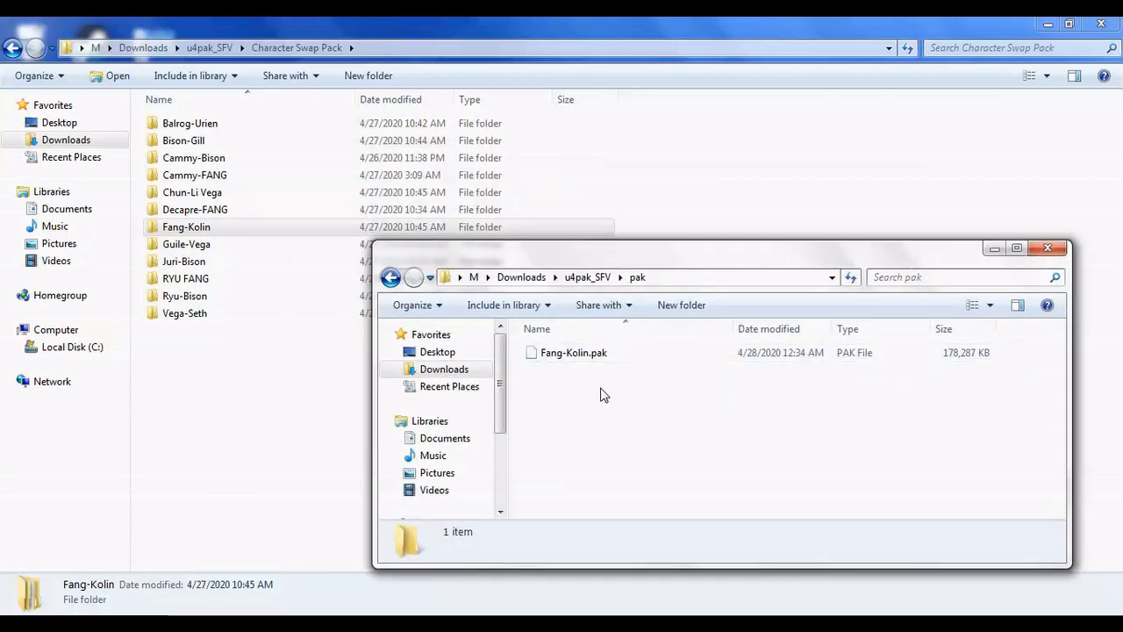
{"action": "left_click_drag", "start_coordinate": [627, 354], "coordinate": [225, 395]}
{"action": "left_click", "coordinate": [250, 420]}
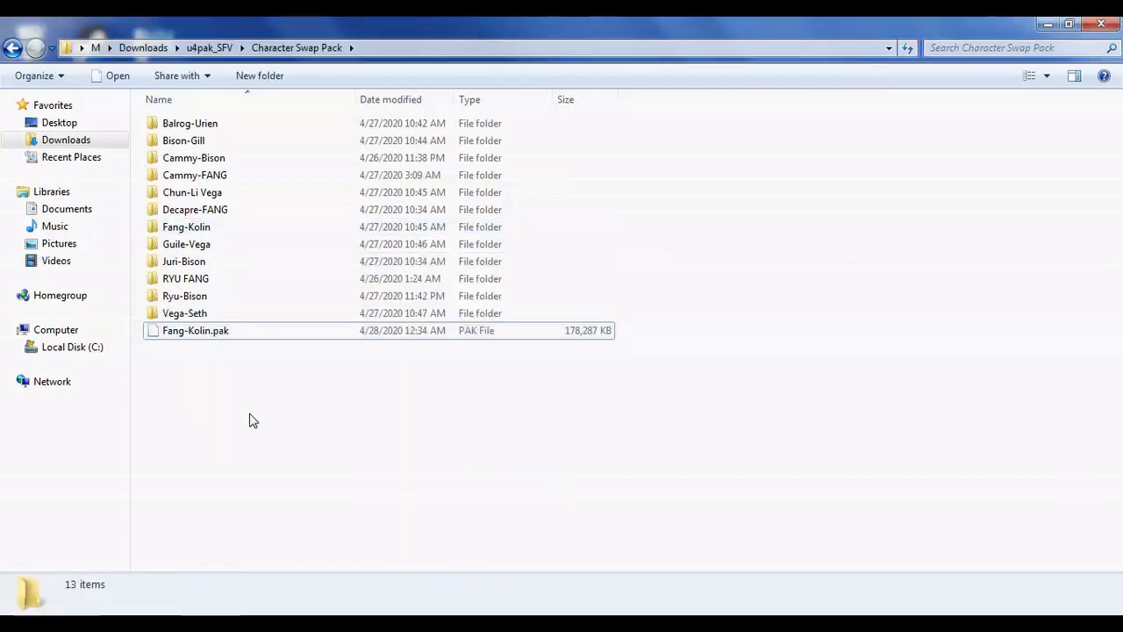
Check the contents of the Fang-Kolin folder and return to Character Swap Pack
{"action": "double_click", "coordinate": [211, 227]}
{"action": "left_click", "coordinate": [21, 50]}
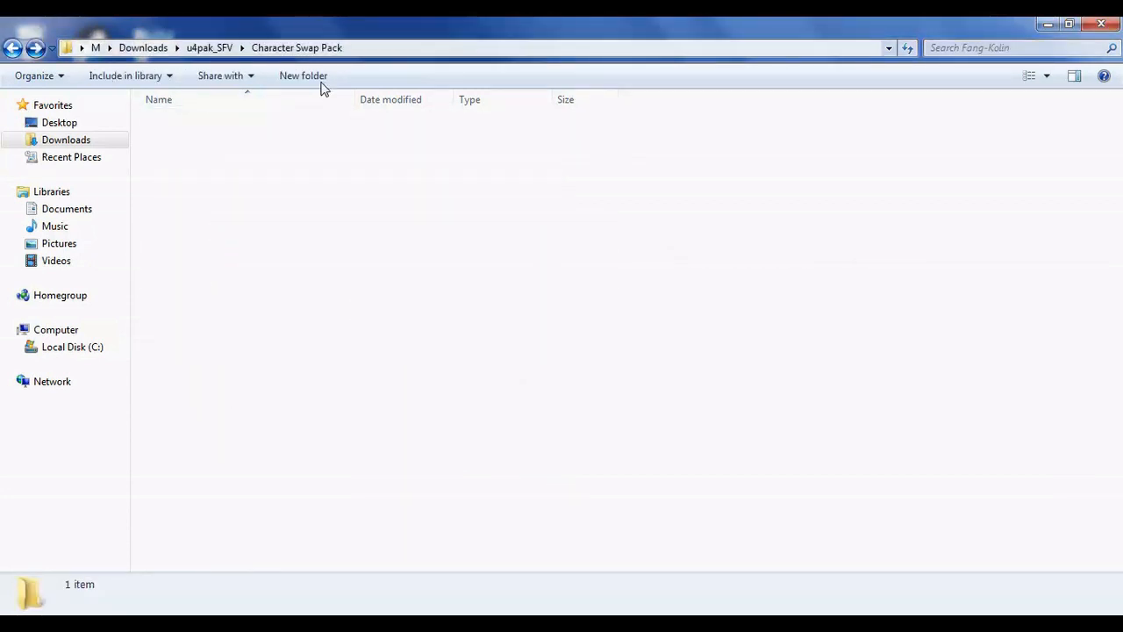
Minimize the open Character Swap Pack and pak folder windows to clear the desktop
{"action": "left_click", "coordinate": [1063, 27]}
{"action": "left_click", "coordinate": [822, 26]}
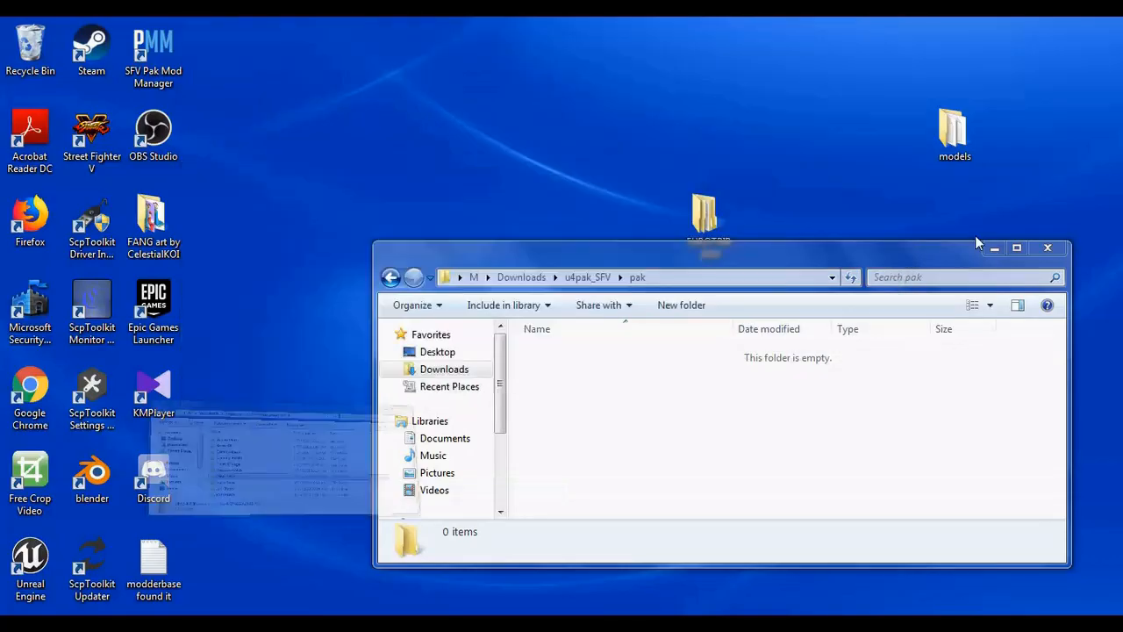
{"action": "left_click", "coordinate": [994, 249]}
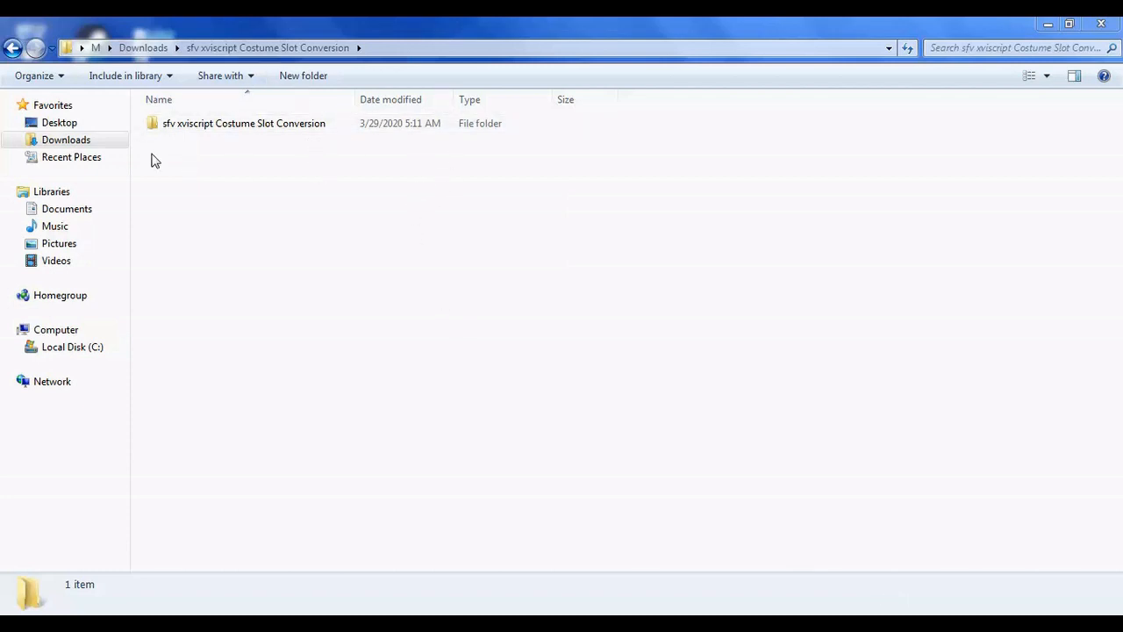
Switch to the XVI32 hex editor by launching it from the xvi32 folder inside sfv xviscript Costume Slot Conversion
{"action": "double_click", "coordinate": [262, 132]}
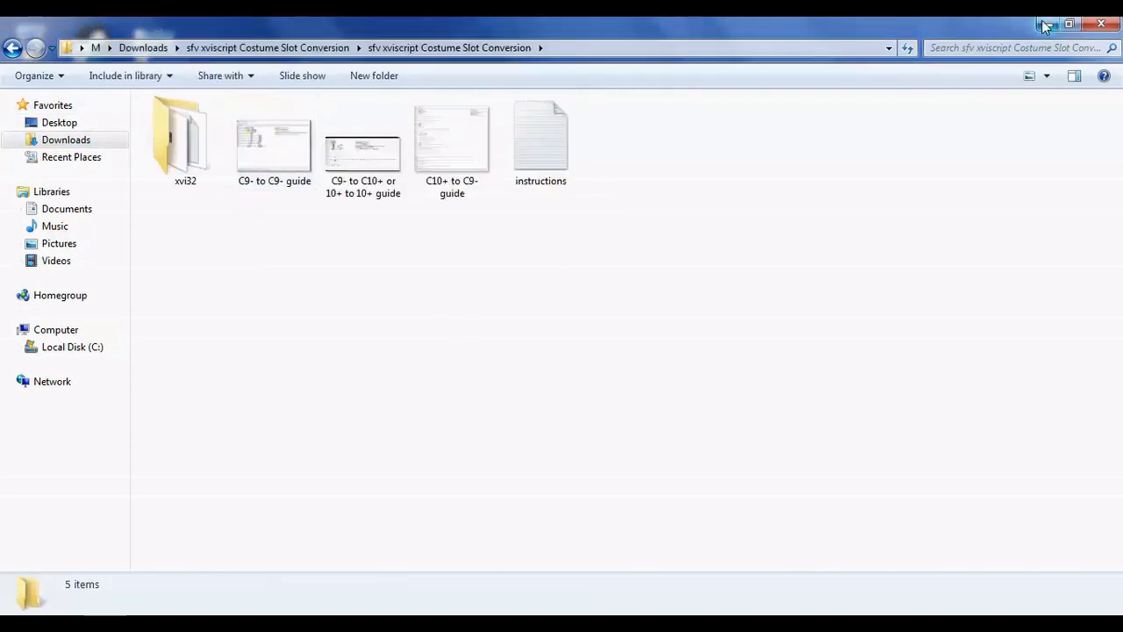
{"action": "left_click", "coordinate": [1070, 24]}
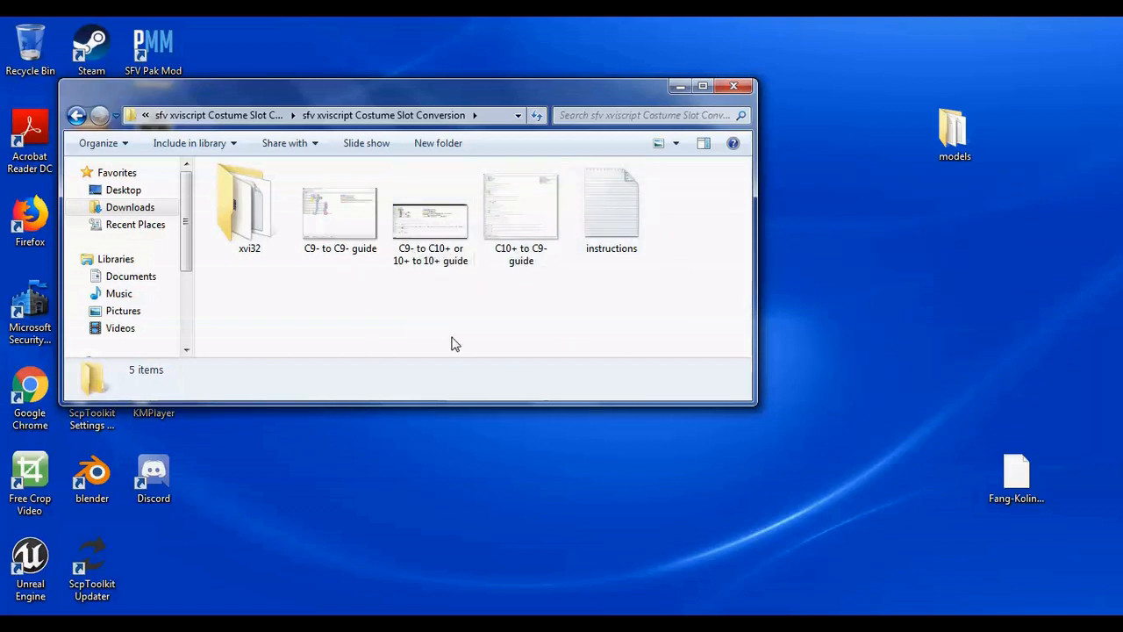
{"action": "double_click", "coordinate": [250, 210]}
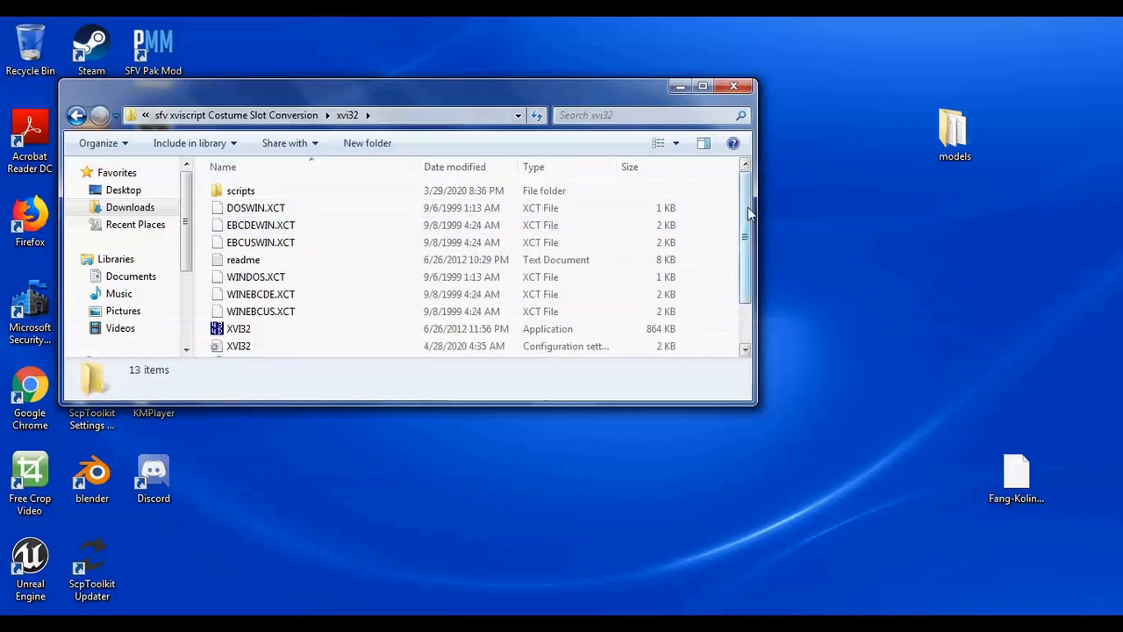
{"action": "scroll", "coordinate": [369, 351], "scroll_direction": "down", "scroll_amount": 2}
{"action": "double_click", "coordinate": [250, 279]}
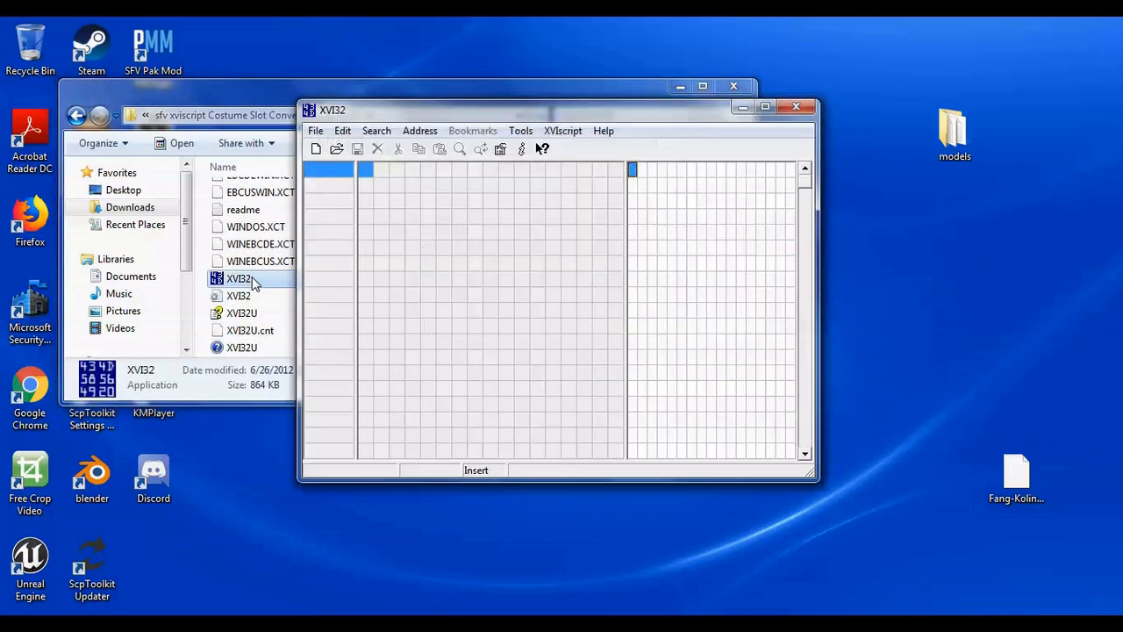
Minimize the xvi32 folder window and load Fang-Kolin.pak from the desktop into the hex editor
{"action": "left_click", "coordinate": [680, 86]}
{"action": "left_click", "coordinate": [1021, 478]}
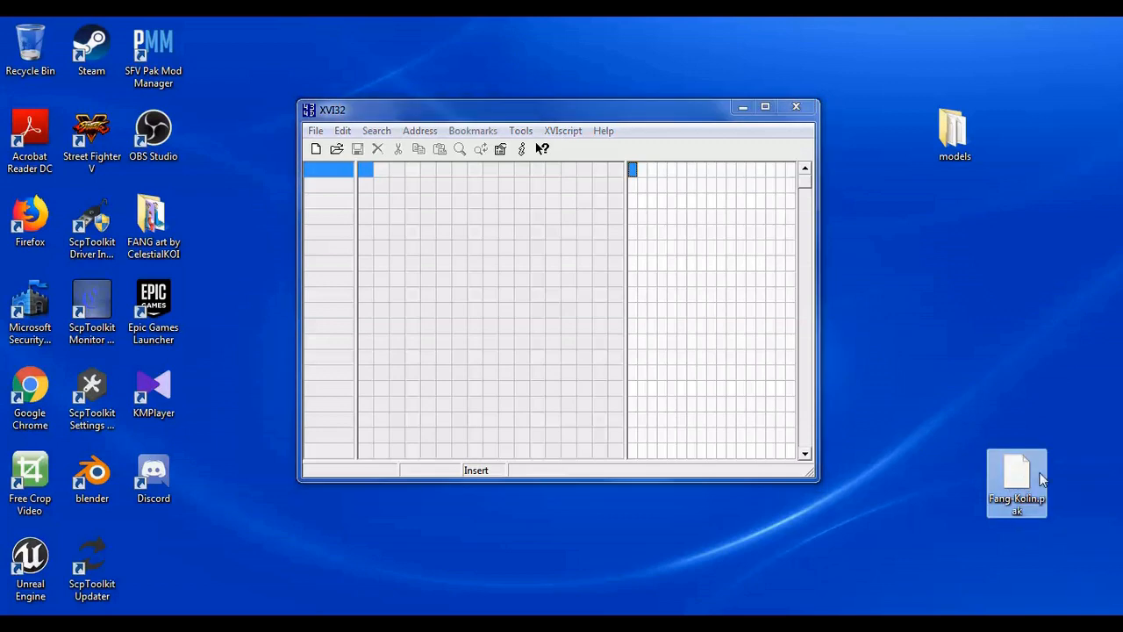
{"action": "left_click_drag", "start_coordinate": [525, 264], "coordinate": [526, 263]}
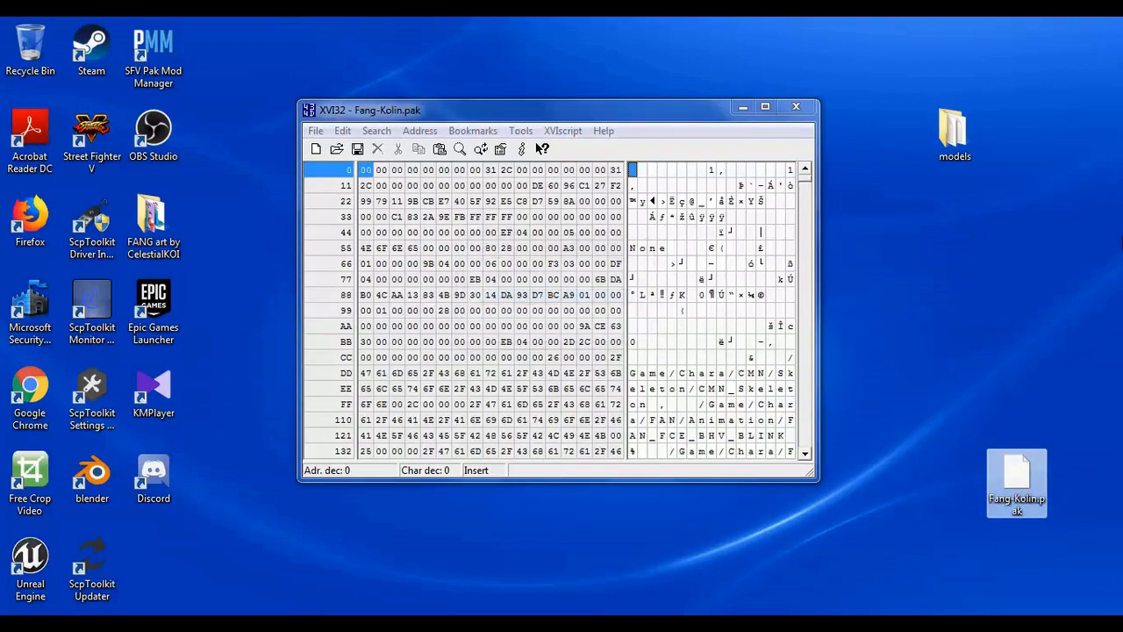
Open the XVIscript interpreter and load Chunli 07 to 03.xsc from the C9- to C9- Scripts folder
{"action": "left_click", "coordinate": [562, 131]}
{"action": "left_click", "coordinate": [579, 150]}
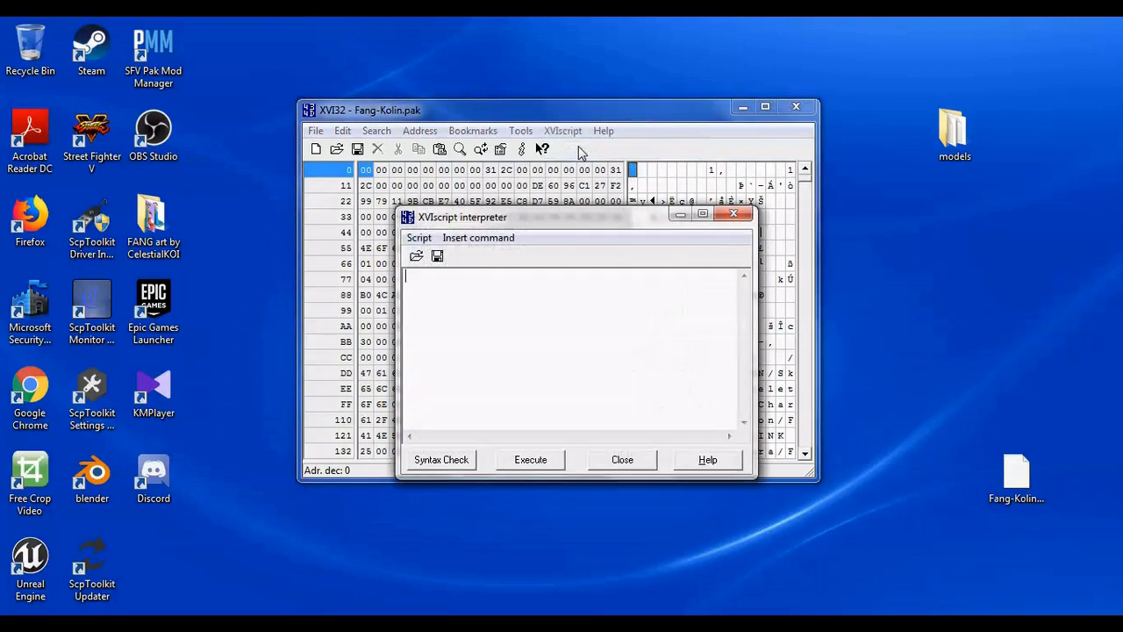
{"action": "left_click", "coordinate": [418, 238]}
{"action": "left_click", "coordinate": [440, 259]}
{"action": "double_click", "coordinate": [437, 221]}
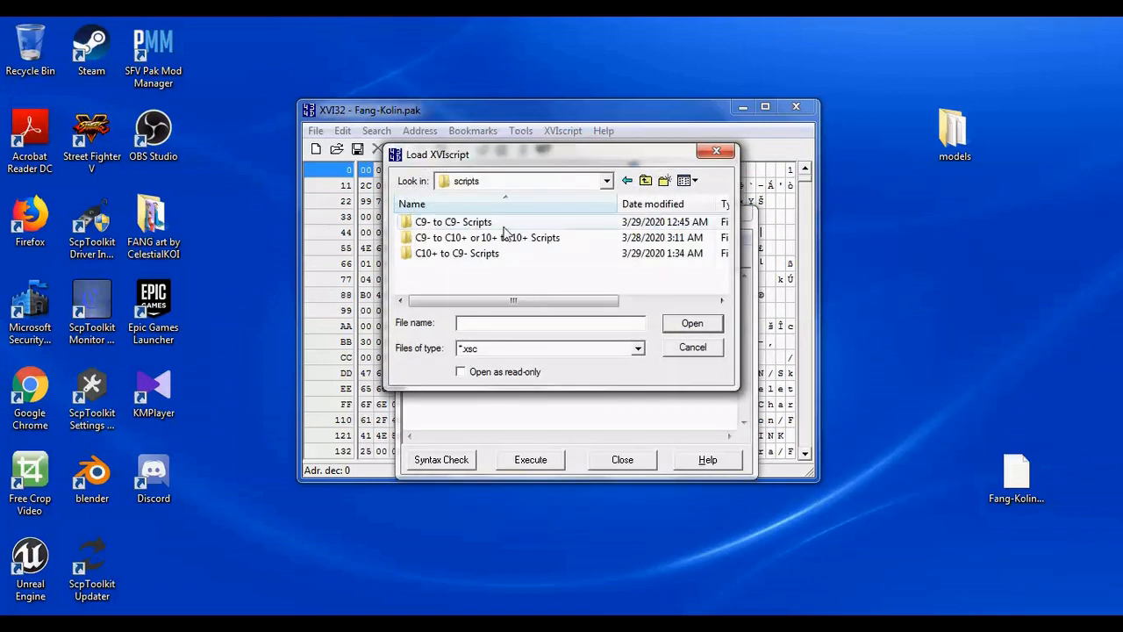
{"action": "double_click", "coordinate": [449, 224]}
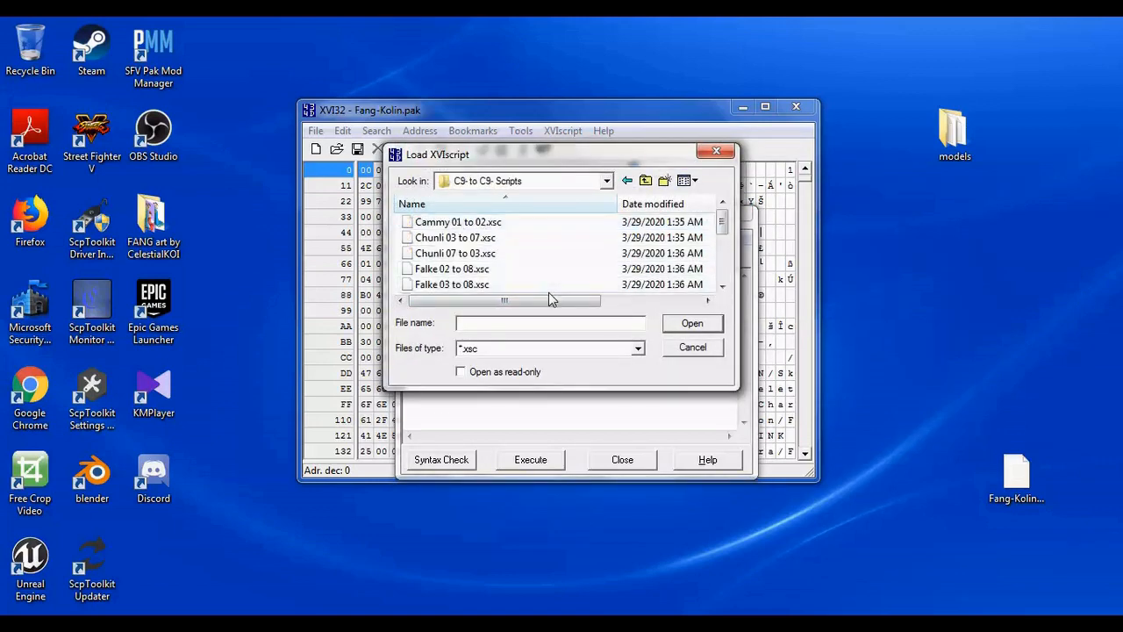
{"action": "left_click", "coordinate": [477, 254]}
{"action": "left_click", "coordinate": [692, 324]}
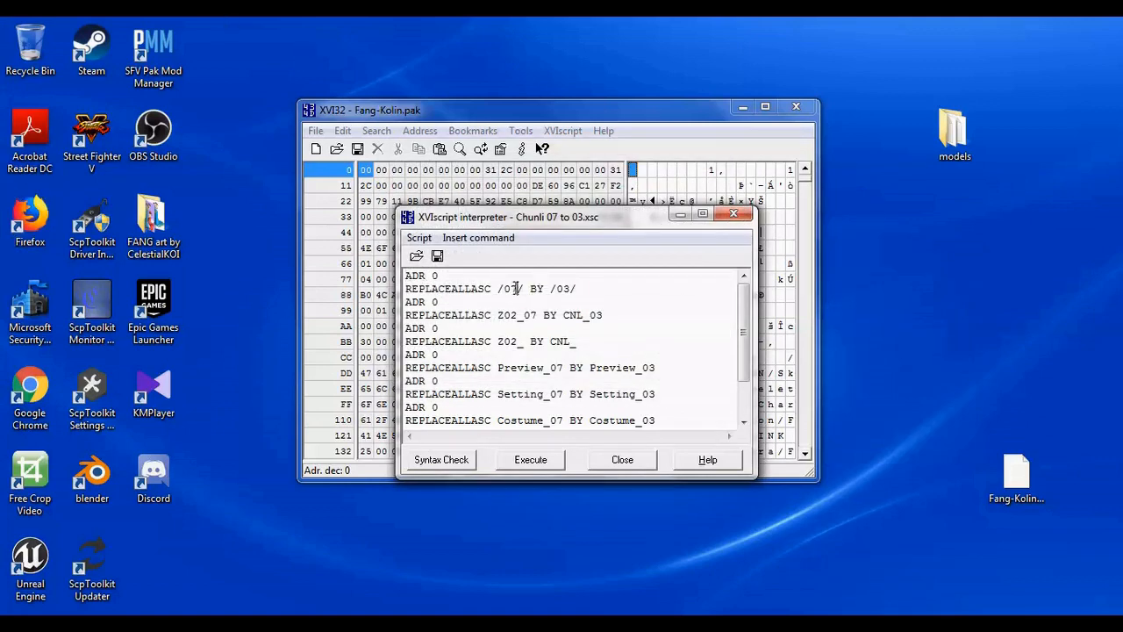
Change the script's first two replacements to /04/ BY /01/ and FAN_04 BY FAN_01
{"action": "type", "text": "4"}
{"action": "type", "text": "1"}
{"action": "left_click_drag", "start_coordinate": [517, 315], "coordinate": [501, 315]}
{"action": "left_click", "coordinate": [517, 315]}
{"action": "type", "text": "FAN"}
{"action": "left_click_drag", "start_coordinate": [582, 315], "coordinate": [563, 315]}
{"action": "type", "text": "F"}
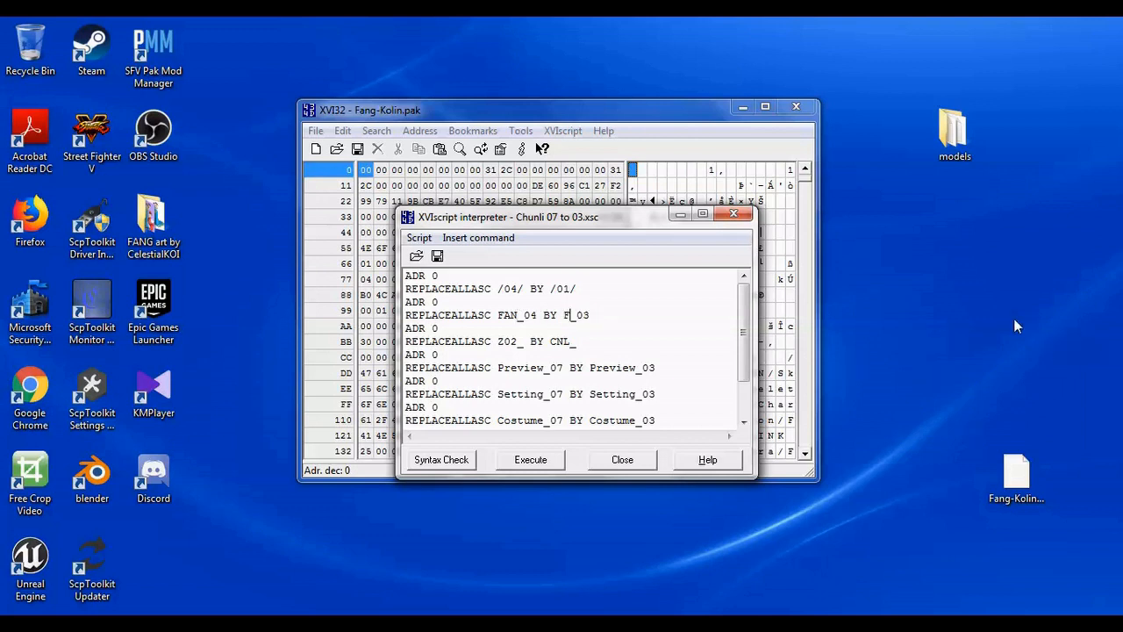
{"action": "type", "text": "AN_01"}
Change the next two replacement lines to FAN_ BY FAN_ and Preview_04 BY Preview_01
{"action": "left_click_drag", "start_coordinate": [519, 342], "coordinate": [498, 341]}
{"action": "type", "text": "FAN"}
{"action": "left_click_drag", "start_coordinate": [569, 341], "coordinate": [550, 341]}
{"action": "type", "text": "FAN"}
{"action": "type", "text": "4"}
{"action": "left_click_drag", "start_coordinate": [658, 367], "coordinate": [650, 367]}
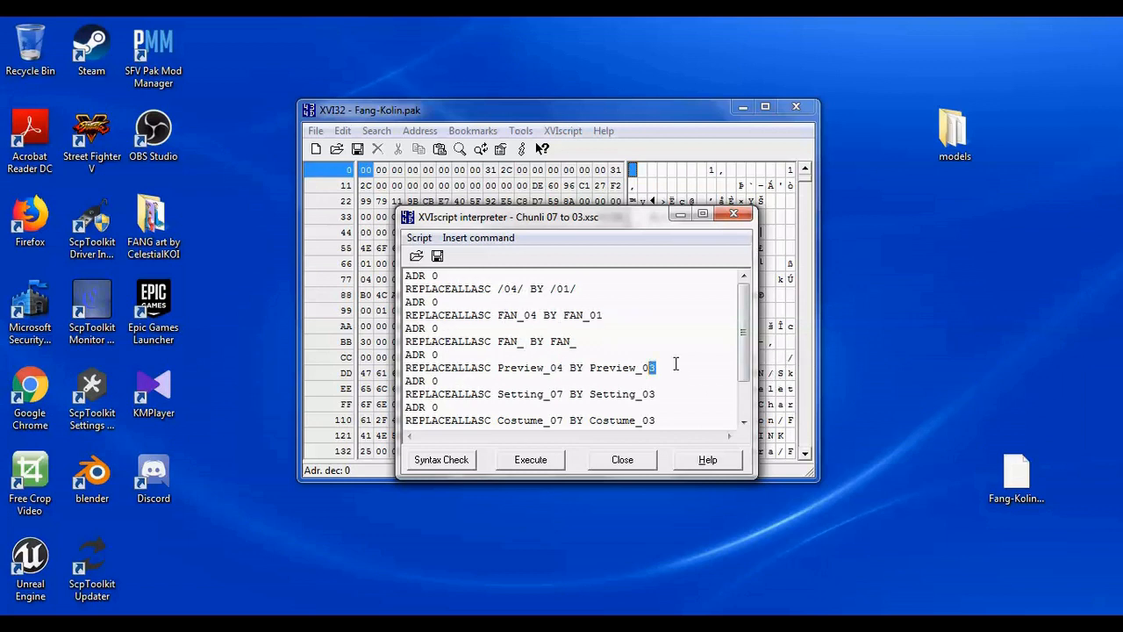
{"action": "type", "text": "1"}
Change the Setting and Costume replacements to Setting_04 BY Setting_01 and Costume_04 BY Costume_01
{"action": "type", "text": "4"}
{"action": "left_click_drag", "start_coordinate": [657, 394], "coordinate": [651, 394]}
{"action": "type", "text": "1"}
{"action": "left_click_drag", "start_coordinate": [564, 420], "coordinate": [558, 421]}
{"action": "type", "text": "4"}
{"action": "left_click_drag", "start_coordinate": [657, 420], "coordinate": [650, 420]}
{"action": "type", "text": "1"}
Change the last two replacements to Preset_04 BY Preset_01 and CM_FAN_EyeLens BY CM_FAN_EyeLens
{"action": "scroll", "coordinate": [557, 402], "scroll_direction": "down", "scroll_amount": 2}
{"action": "left_click_drag", "start_coordinate": [558, 394], "coordinate": [551, 394]}
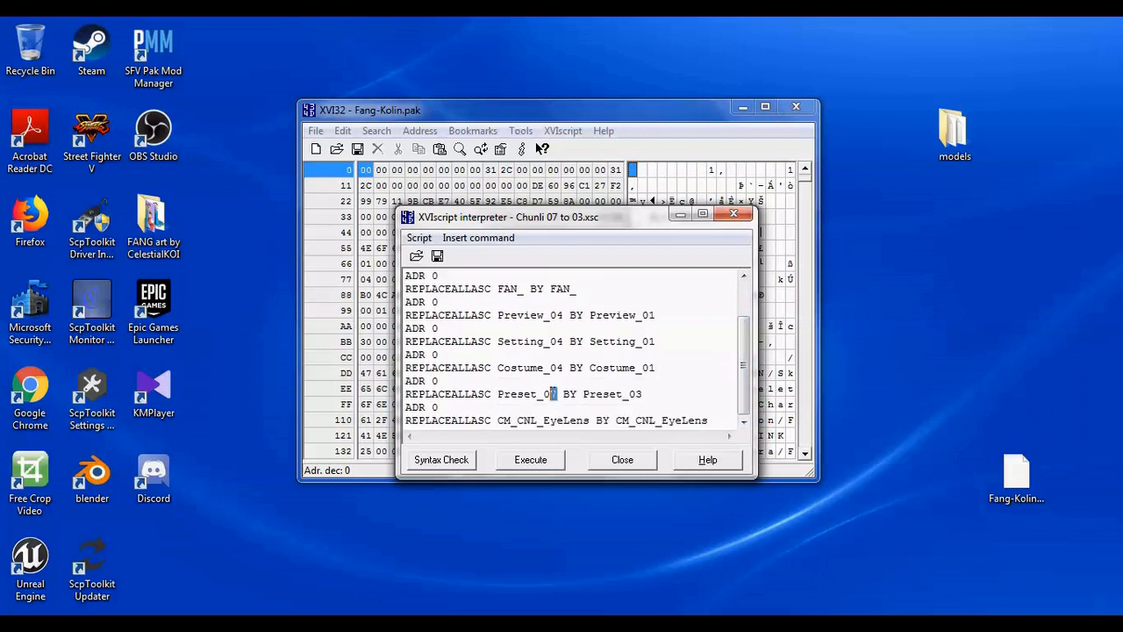
{"action": "type", "text": "4"}
{"action": "type", "text": "1"}
{"action": "left_click_drag", "start_coordinate": [537, 420], "coordinate": [524, 418]}
{"action": "type", "text": "FAN"}
{"action": "left_click_drag", "start_coordinate": [657, 419], "coordinate": [636, 419]}
{"action": "type", "text": "FAN"}
Execute the edited script on Fang-Kolin.pak and close the interpreter without saving the script changes
{"action": "left_click", "coordinate": [537, 462]}
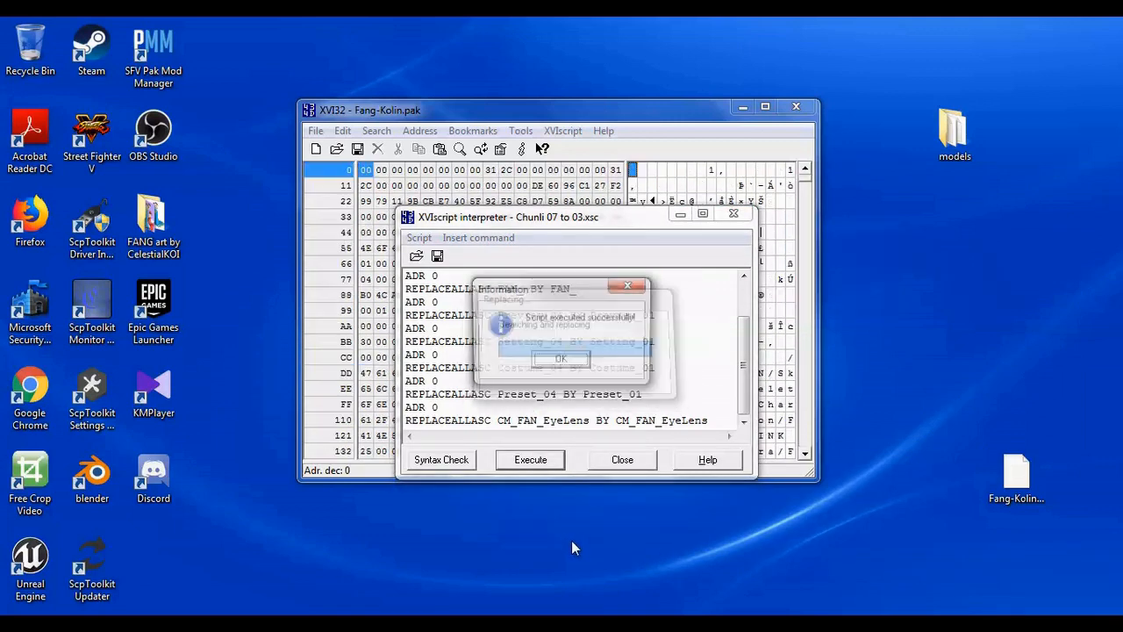
{"action": "left_click", "coordinate": [582, 359]}
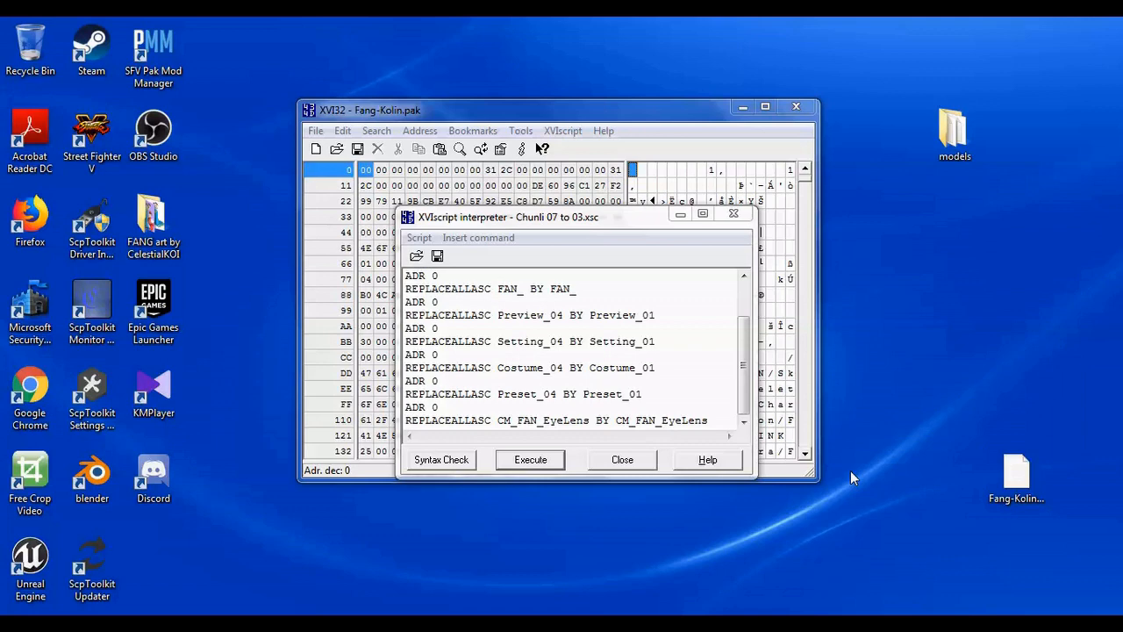
{"action": "left_click", "coordinate": [622, 459]}
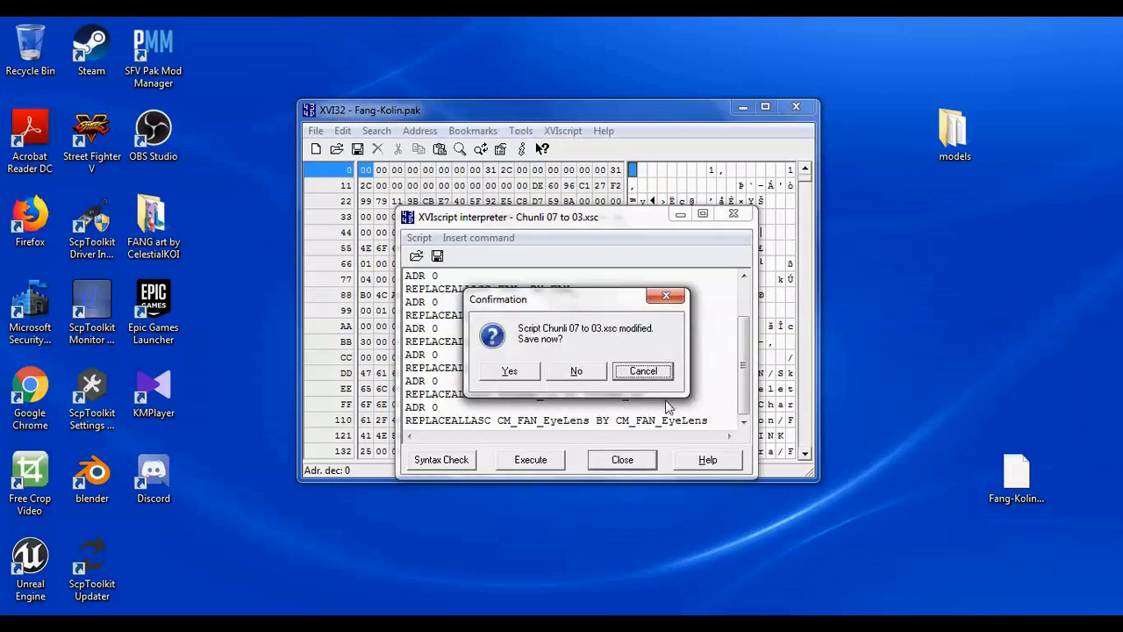
{"action": "left_click", "coordinate": [586, 372]}
Save the edited pak to the desktop as Fang-Kolin2.pak and place its icon above Fang-Kolin.pak after closing the hex editor
{"action": "left_click", "coordinate": [315, 131]}
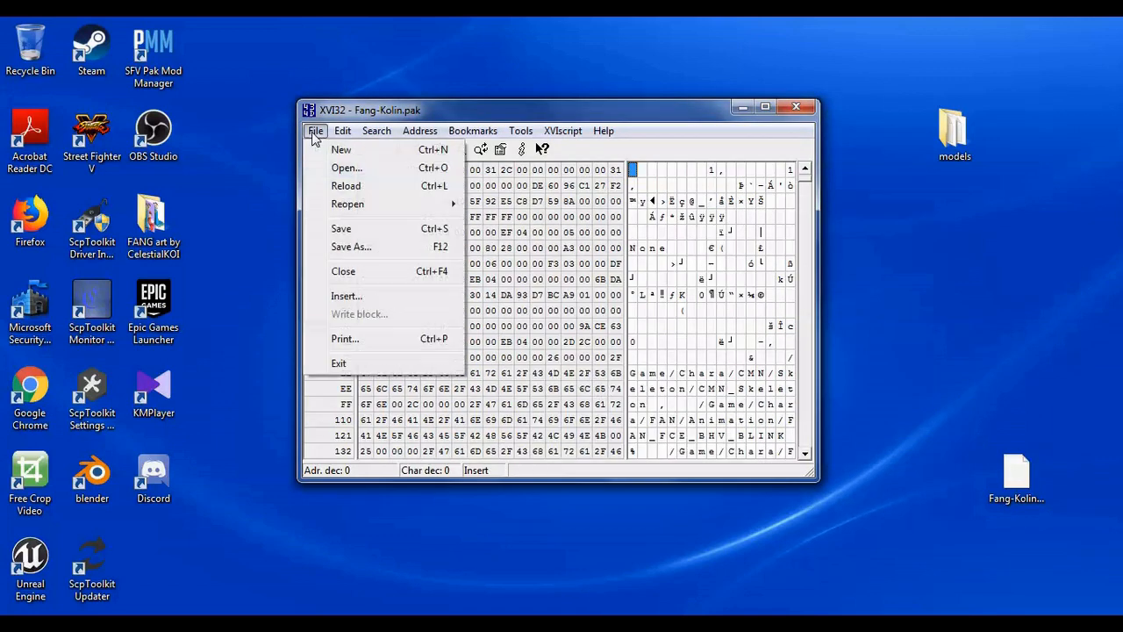
{"action": "left_click", "coordinate": [366, 252]}
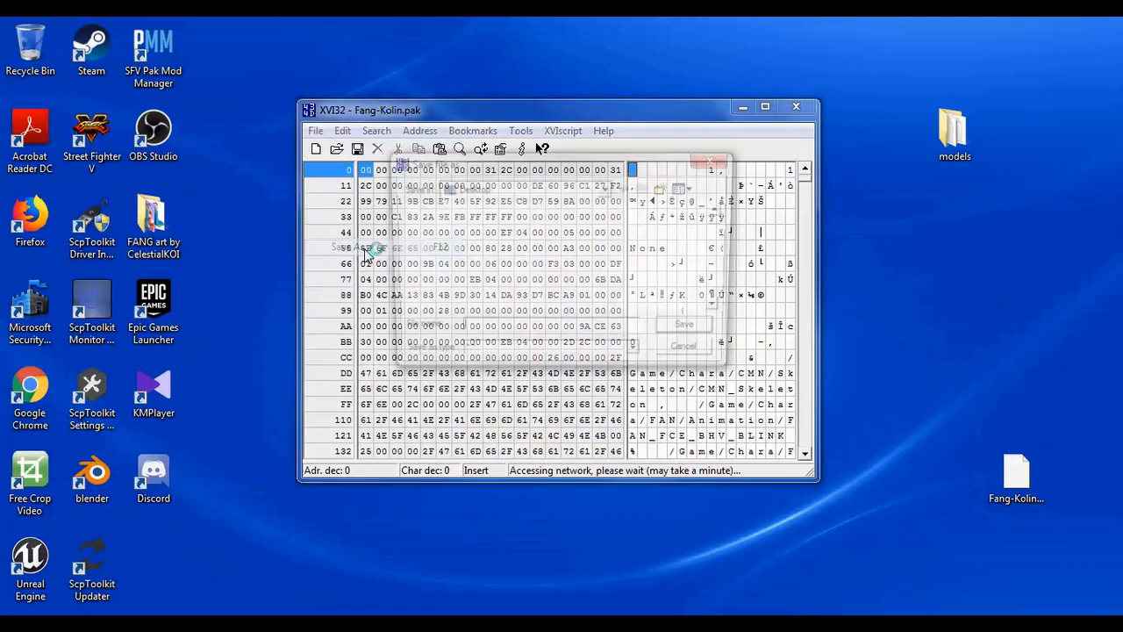
{"action": "left_click_drag", "start_coordinate": [723, 225], "coordinate": [728, 261]}
{"action": "left_click", "coordinate": [507, 300]}
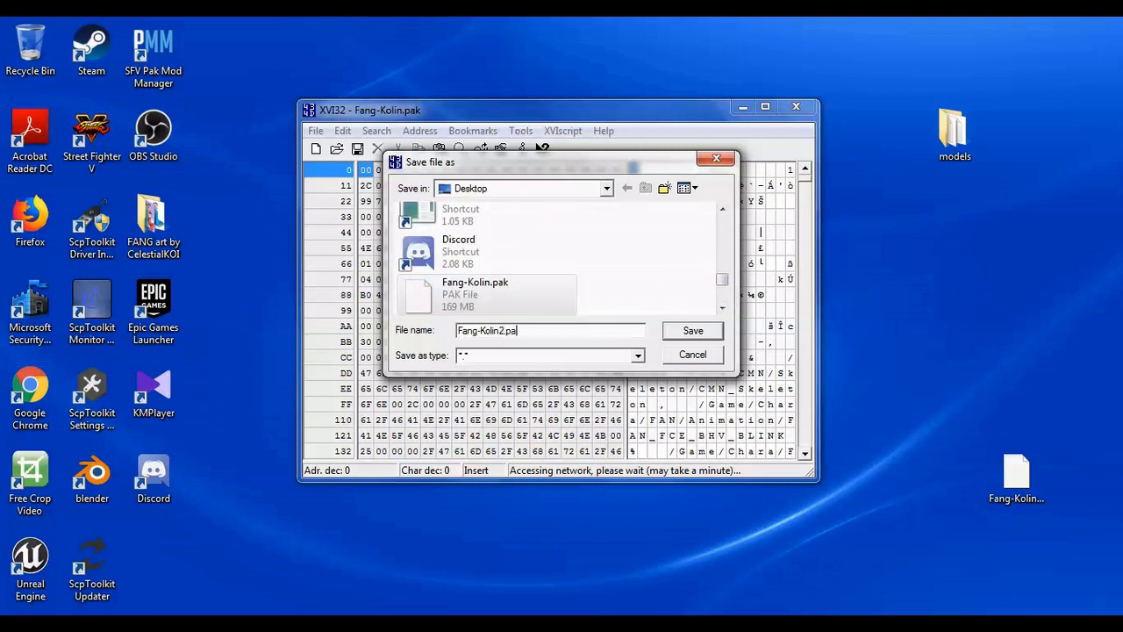
{"action": "left_click", "coordinate": [544, 355]}
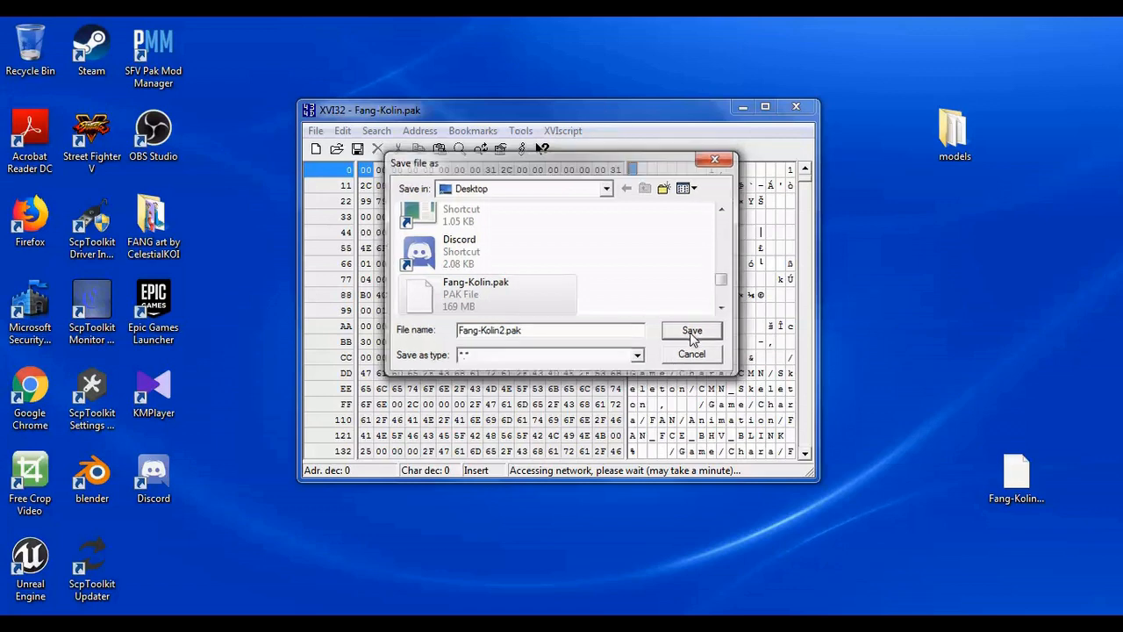
{"action": "left_click", "coordinate": [693, 331]}
{"action": "left_click", "coordinate": [796, 106]}
{"action": "left_click_drag", "start_coordinate": [175, 569], "coordinate": [1040, 402]}
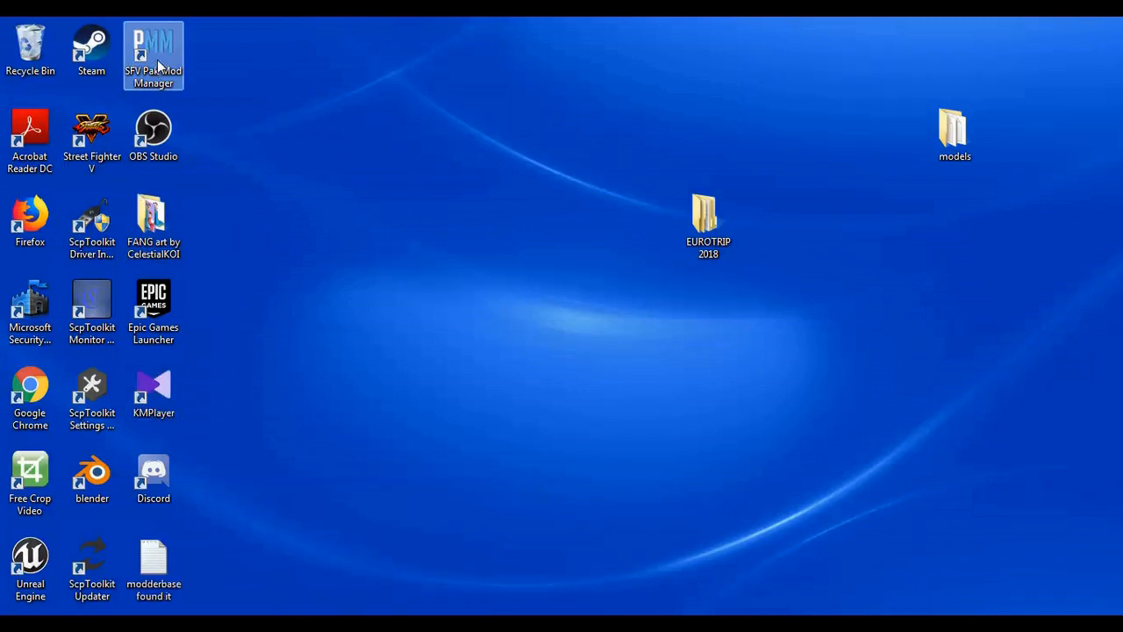
Switch to SFV Pak Mod Manager and add Fang-Kolin.pak from the u4pak_SFV Character Swap Pack folder
{"action": "double_click", "coordinate": [159, 65]}
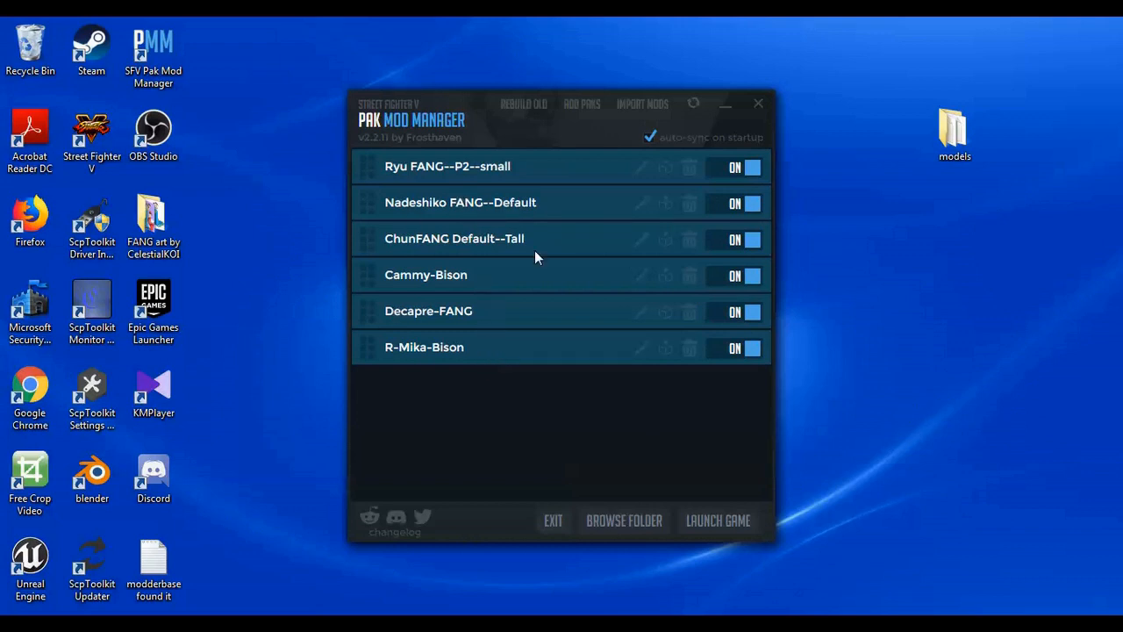
{"action": "left_click", "coordinate": [587, 104]}
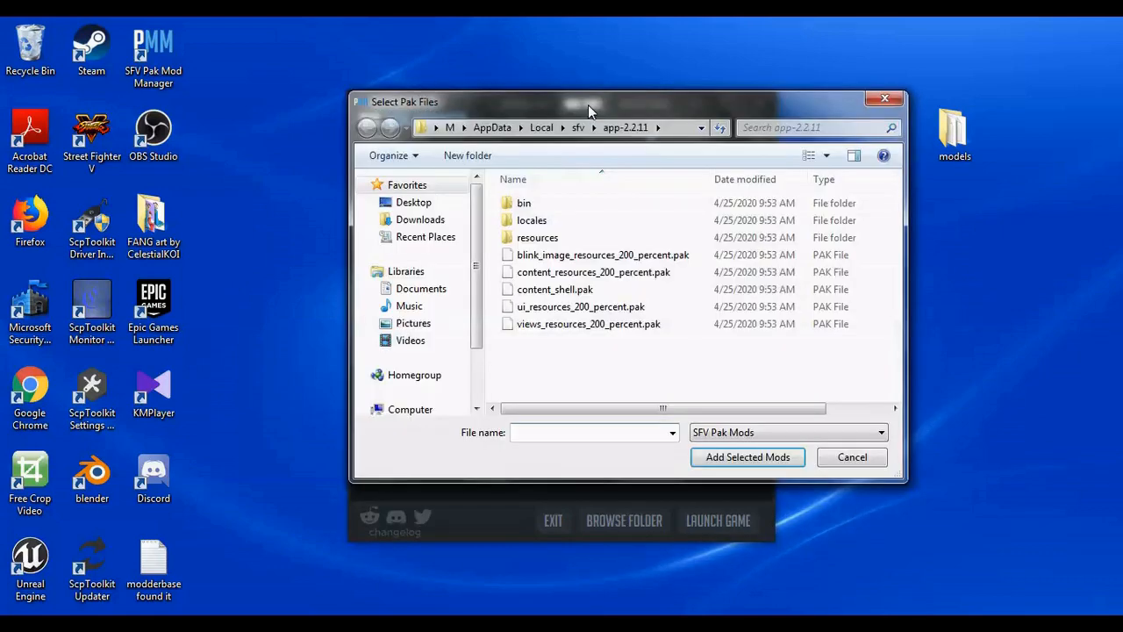
{"action": "left_click", "coordinate": [430, 221]}
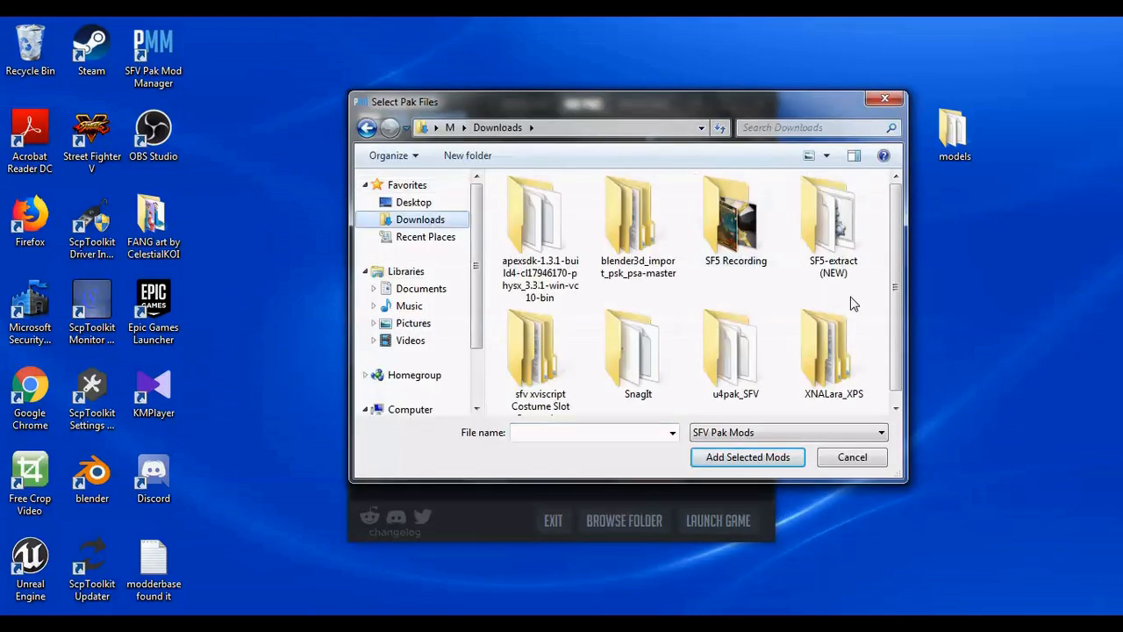
{"action": "double_click", "coordinate": [736, 351]}
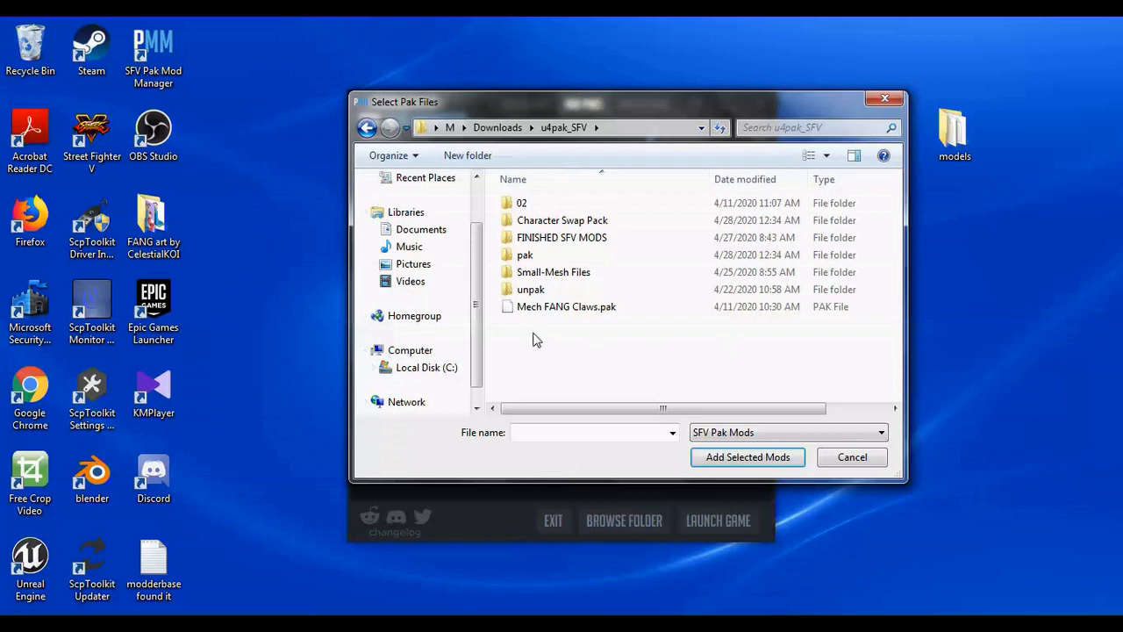
{"action": "double_click", "coordinate": [572, 220]}
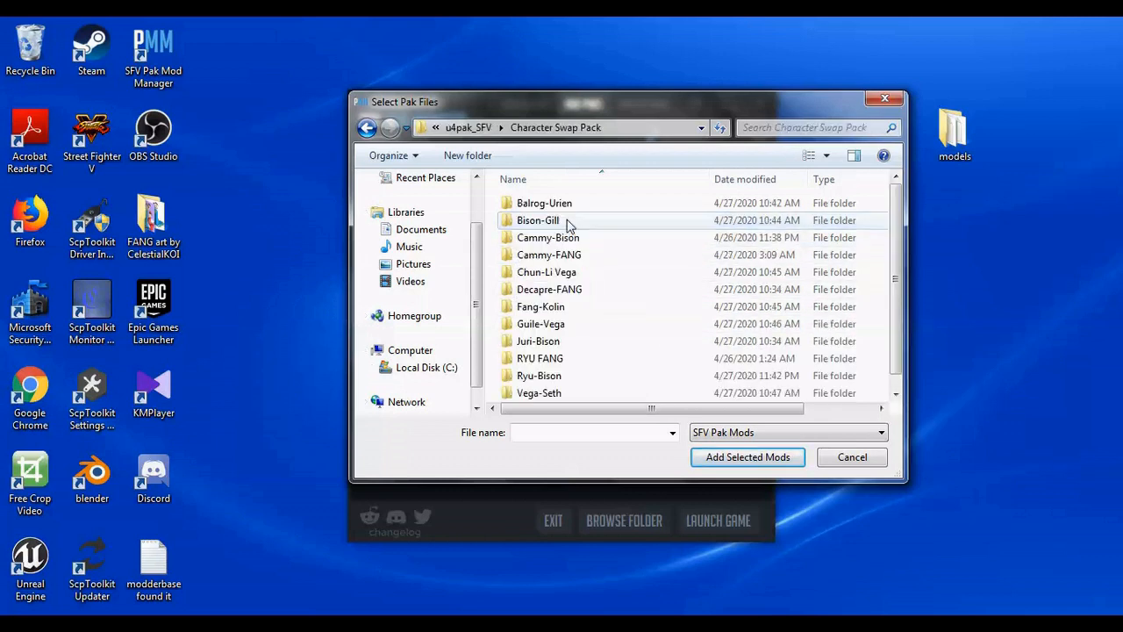
{"action": "left_click", "coordinate": [896, 394]}
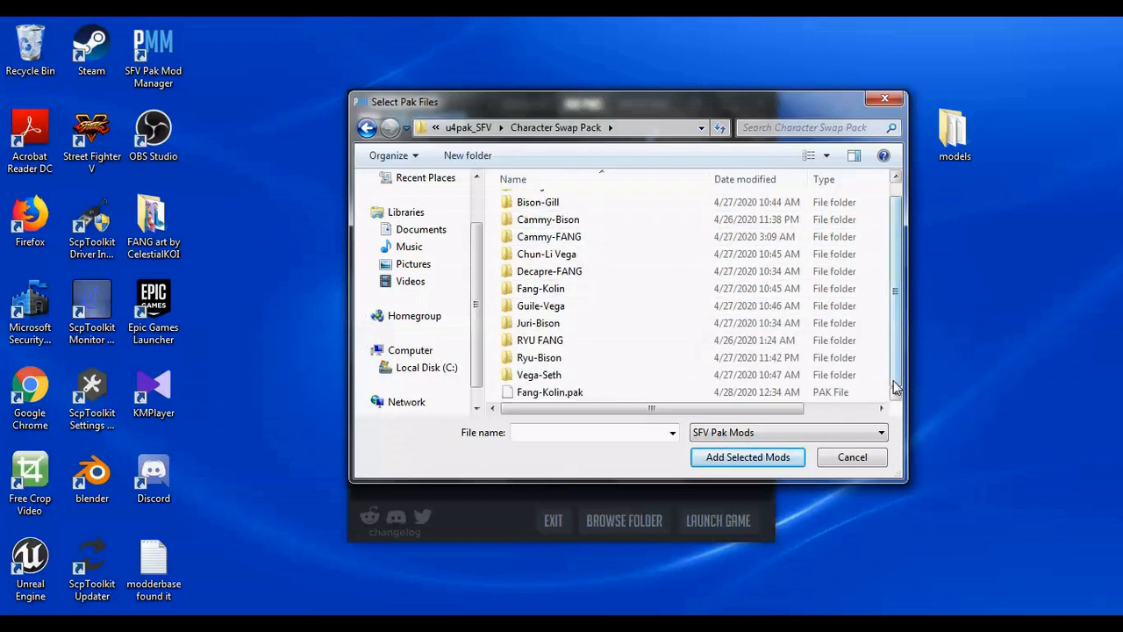
{"action": "left_click", "coordinate": [566, 396]}
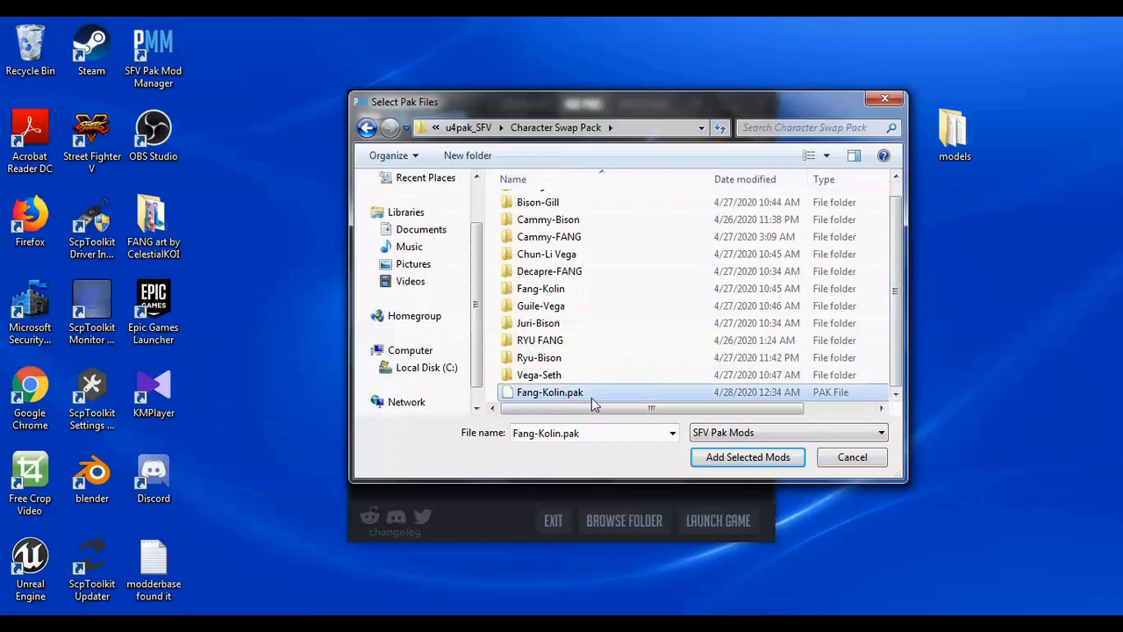
{"action": "left_click", "coordinate": [747, 458]}
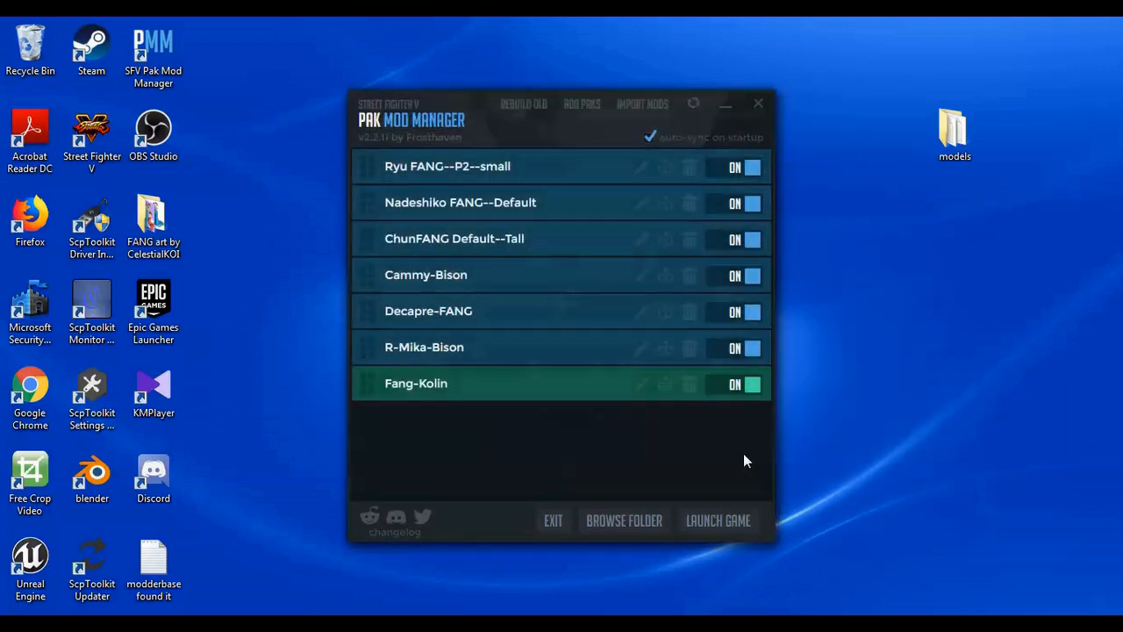
Launch the game from the mod manager and display the hidden notification area icons
{"action": "left_click", "coordinate": [729, 523]}
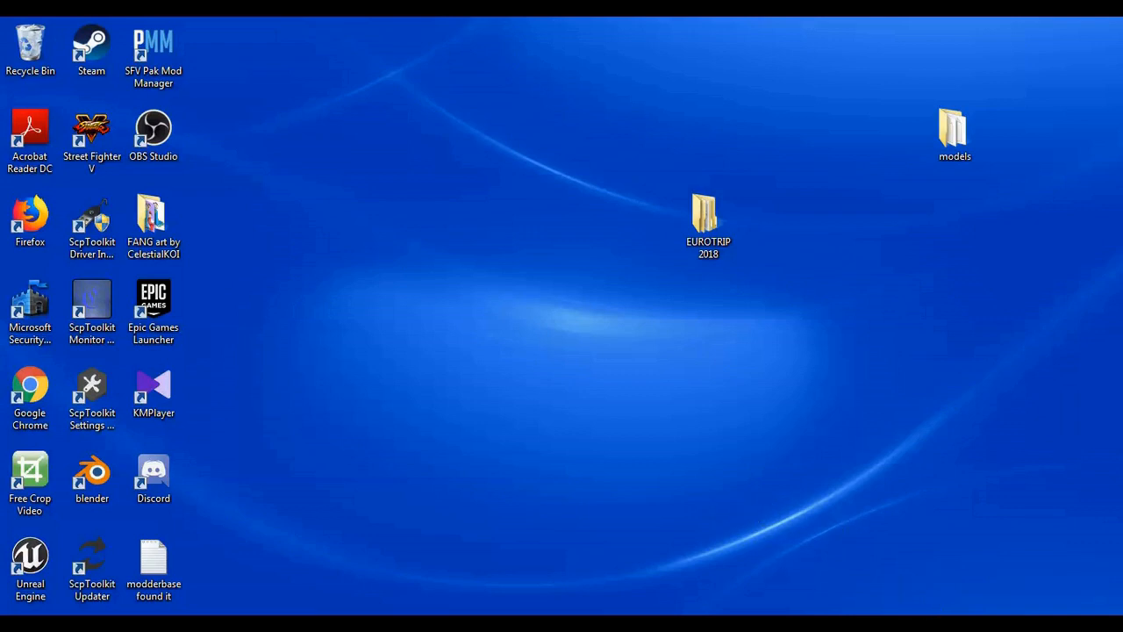
{"action": "left_click", "coordinate": [960, 623]}
{"action": "left_click", "coordinate": [960, 624]}
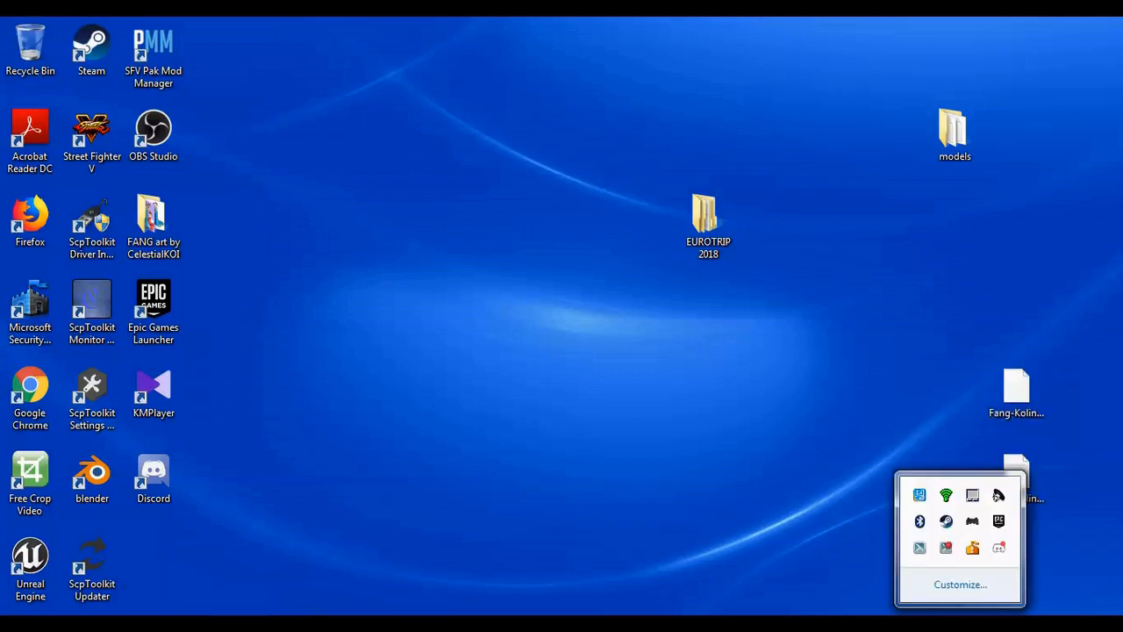